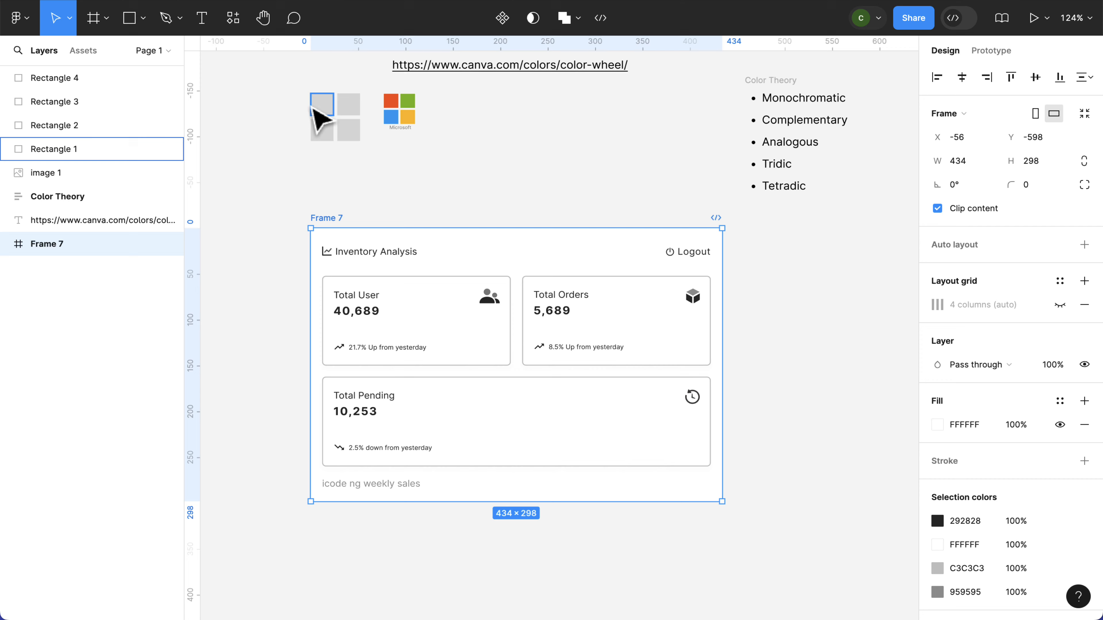
Step: Fill the upper-left grey square with the orange-red F8510C sampled from the Microsoft logo
scroll(317, 113, up, 5)
scroll(319, 119, up, 3)
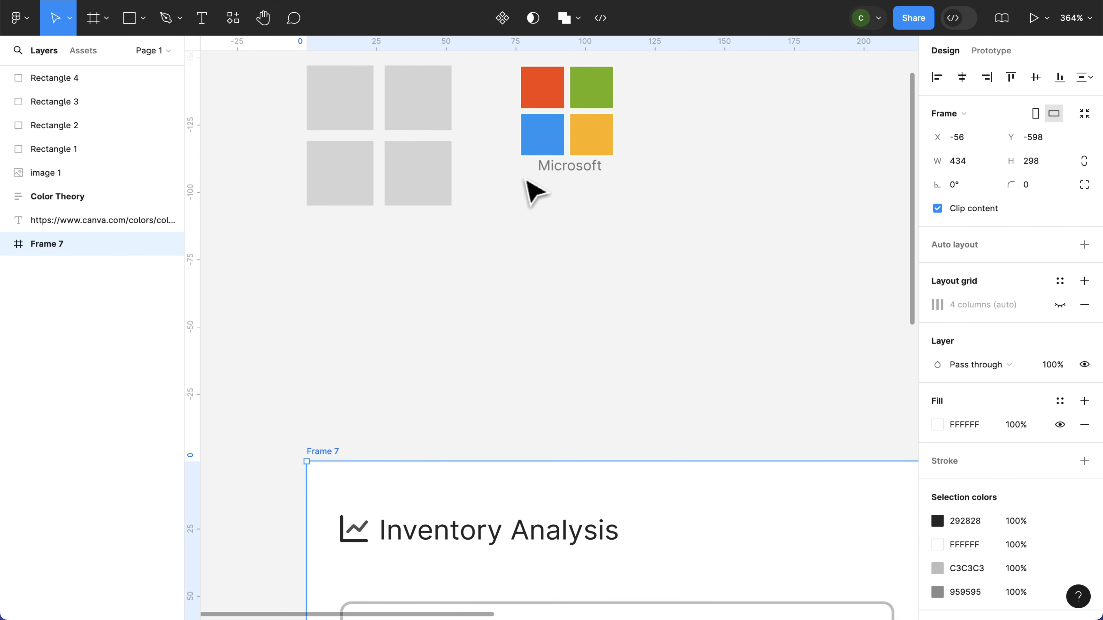
scroll(529, 189, up, 1)
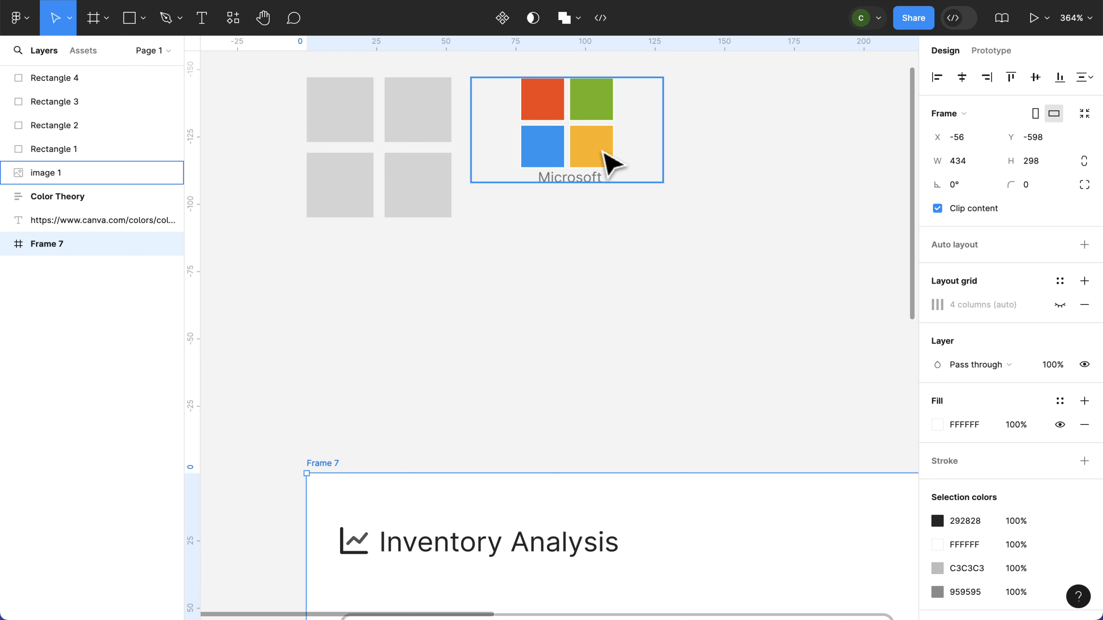
click(363, 109)
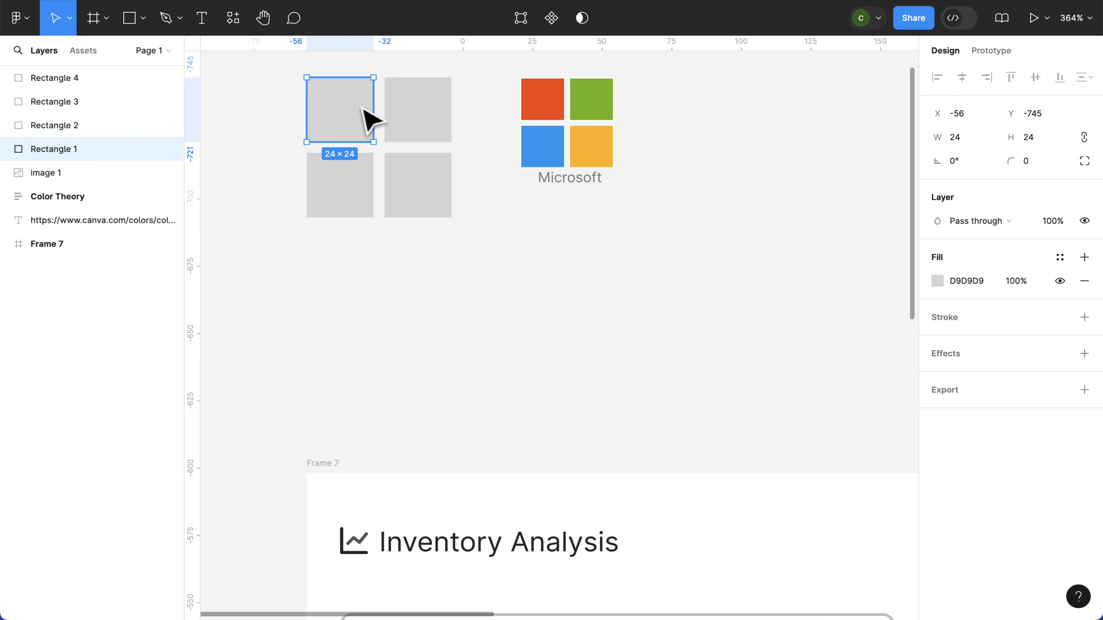
key(i)
click(545, 104)
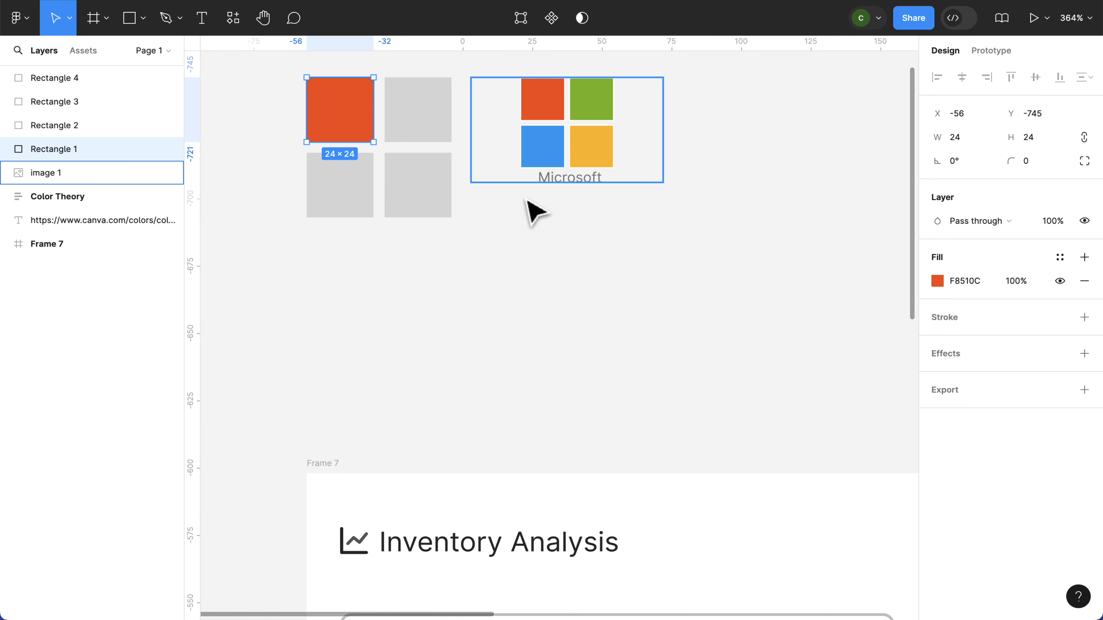
Step: Open the linked Canva color wheel page from the canvas and bring its wheel into view
scroll(480, 309, down, 2)
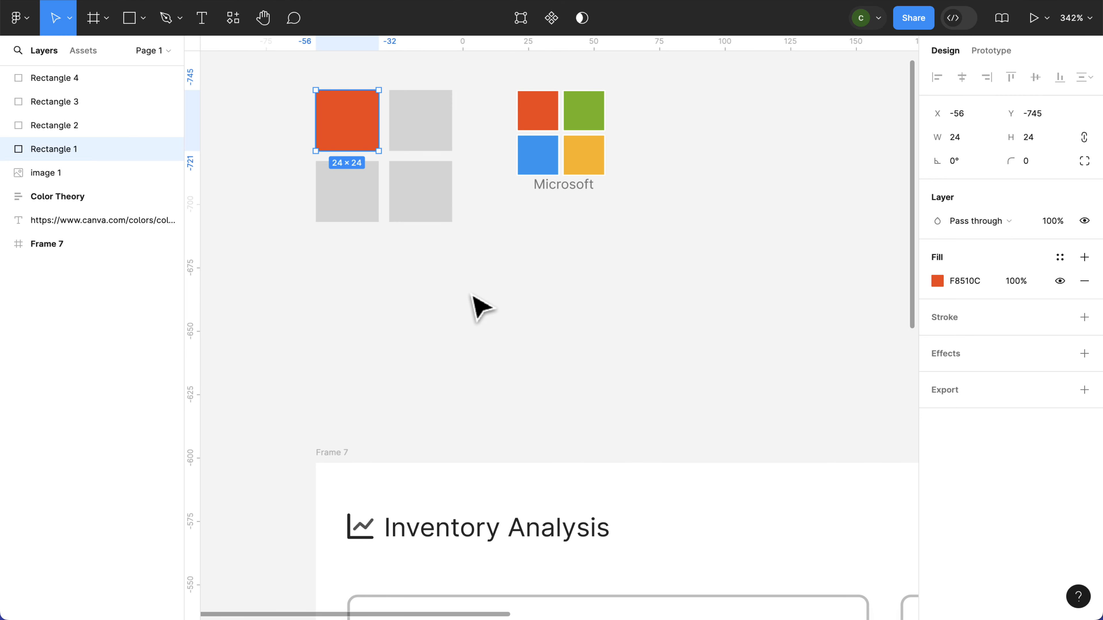
scroll(473, 298, down, 10)
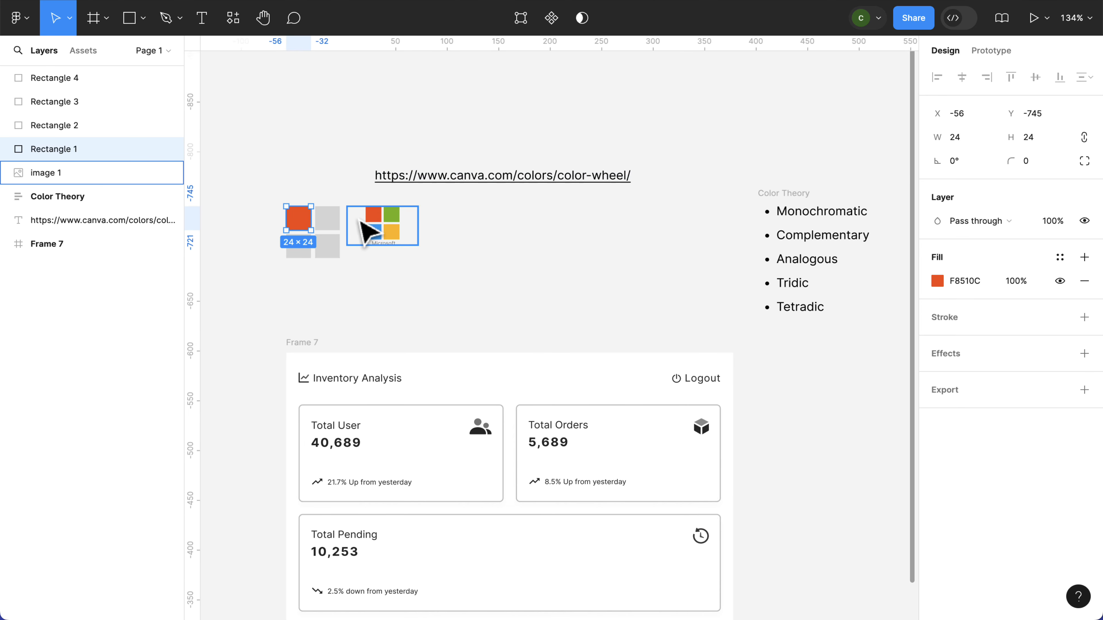
scroll(304, 219, up, 1)
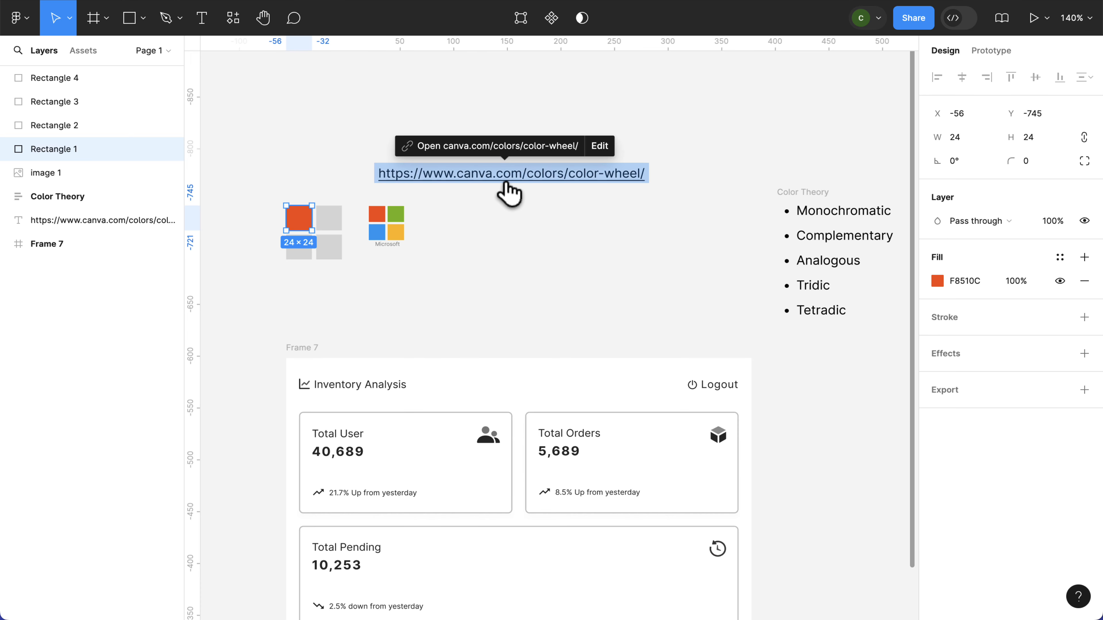
mouse_move(503, 176)
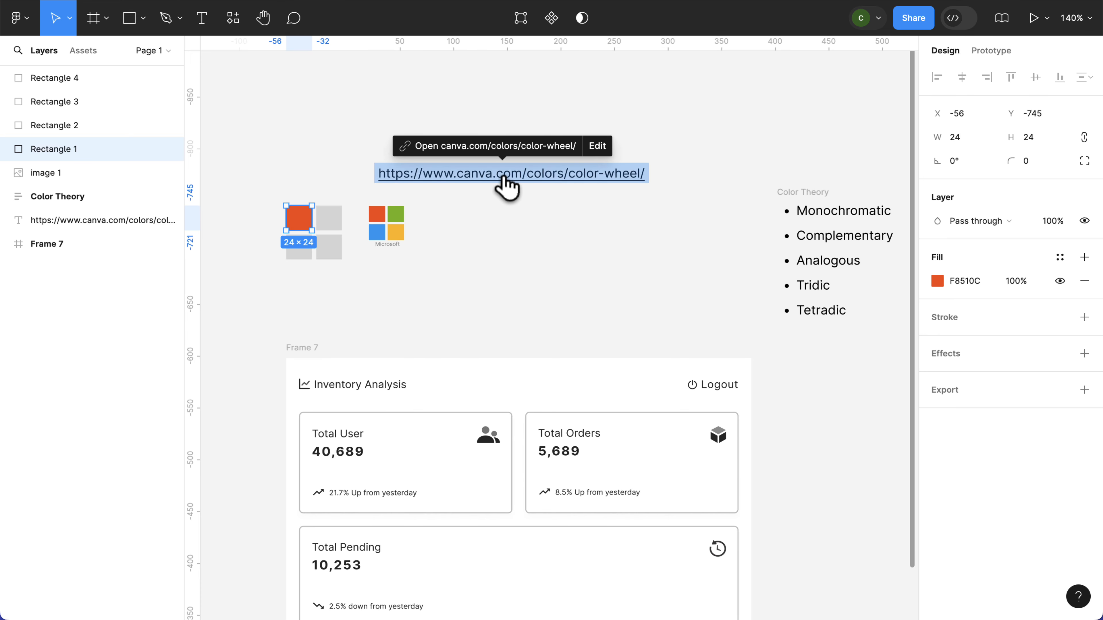
click(504, 176)
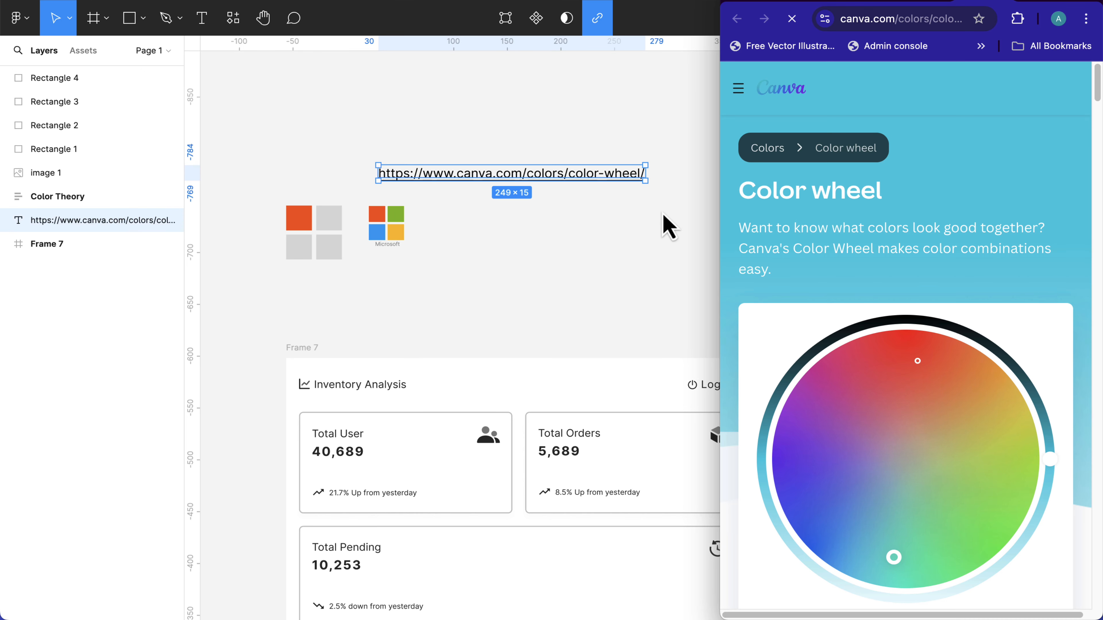
scroll(968, 382, down, 1)
scroll(967, 380, down, 1)
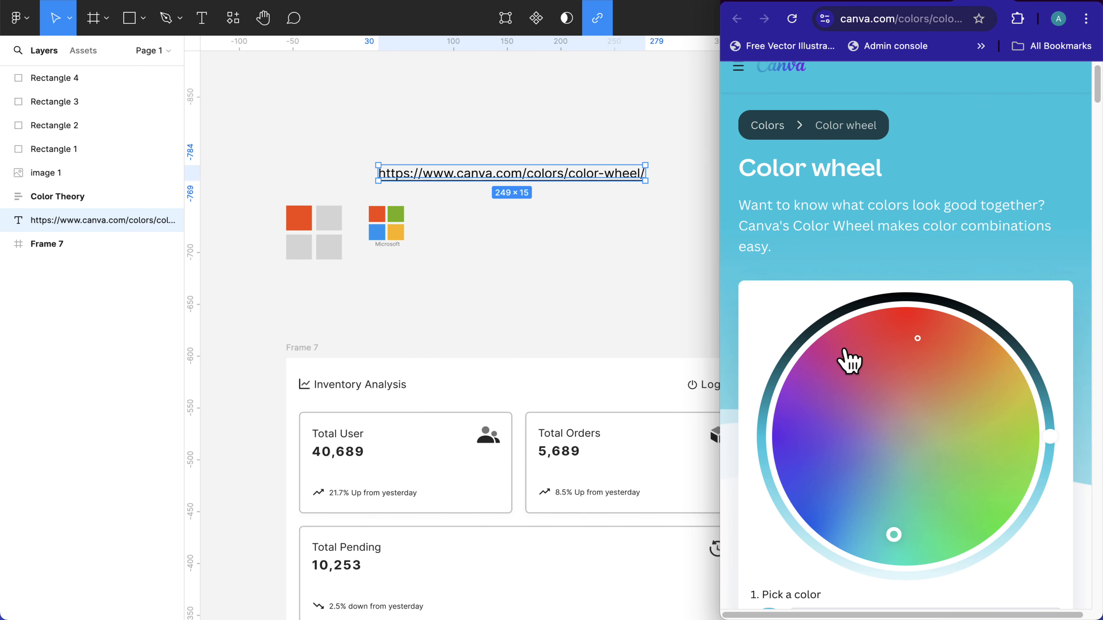
Step: Narrow the Figma window so it sits beside the Canva color wheel page, and clear the link text selection
click(603, 271)
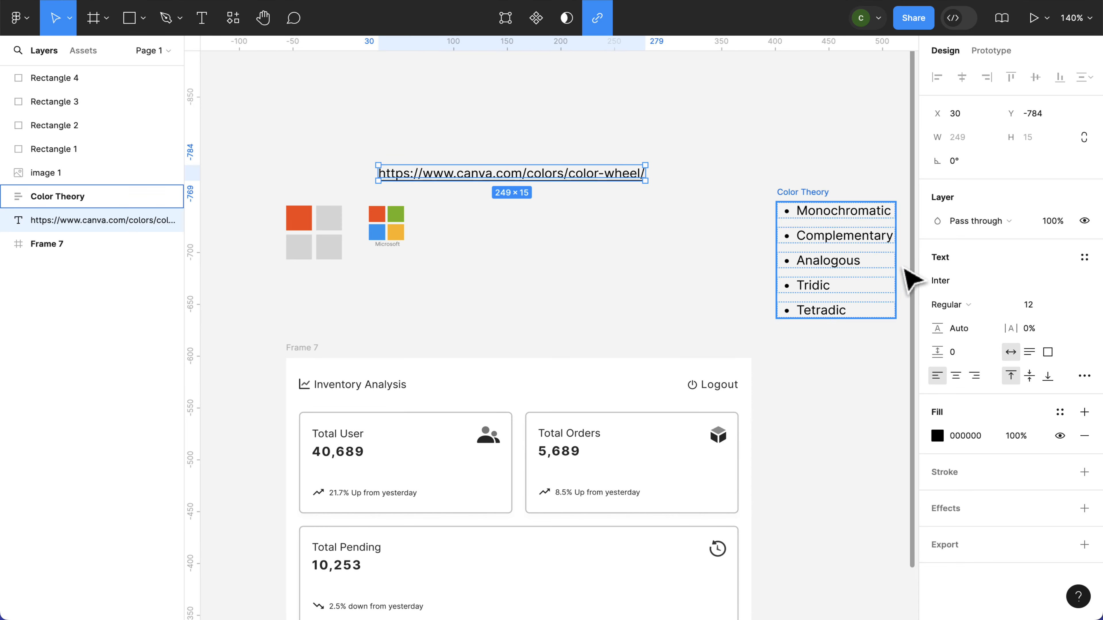
drag(1101, 256, 719, 281)
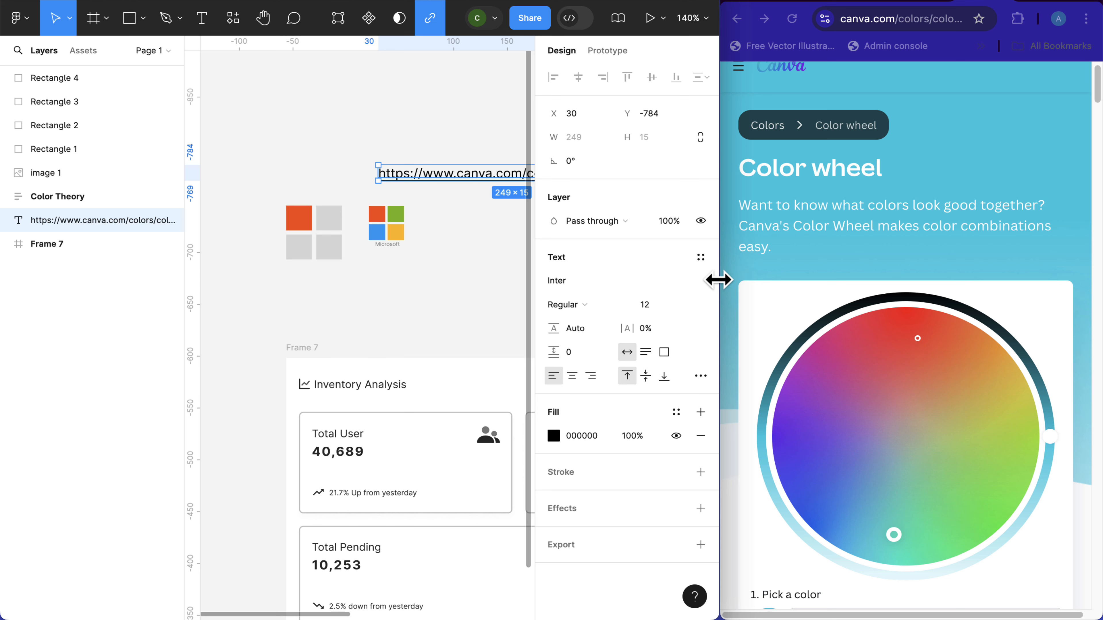
click(321, 113)
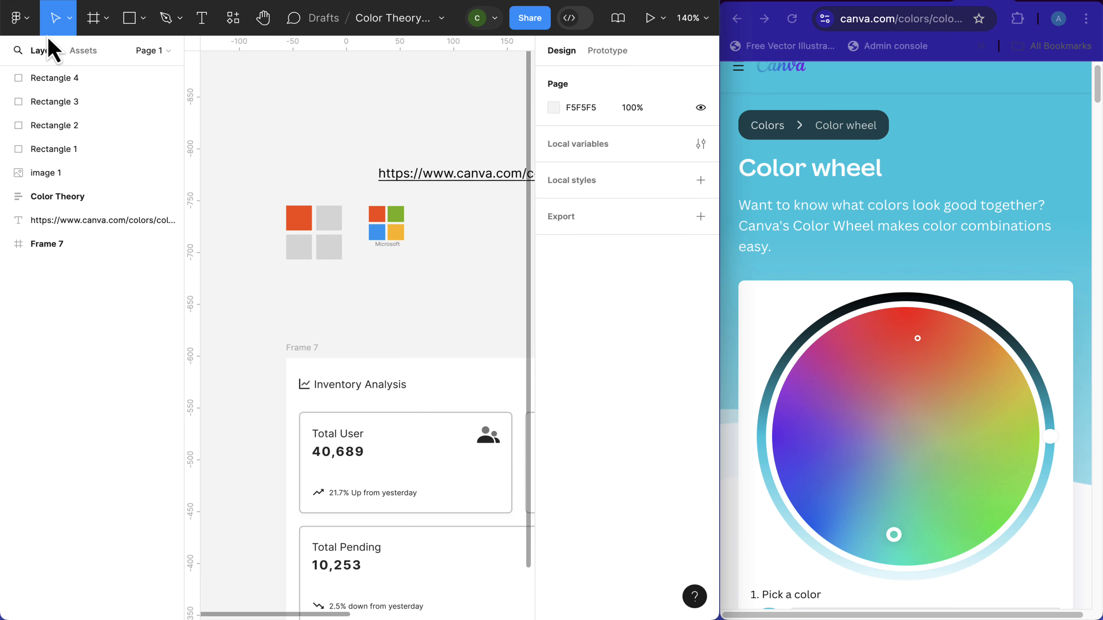
Step: Hide the left sidebar in Figma to free canvas space for the squares and the dashboard frame
click(27, 24)
mouse_move(70, 121)
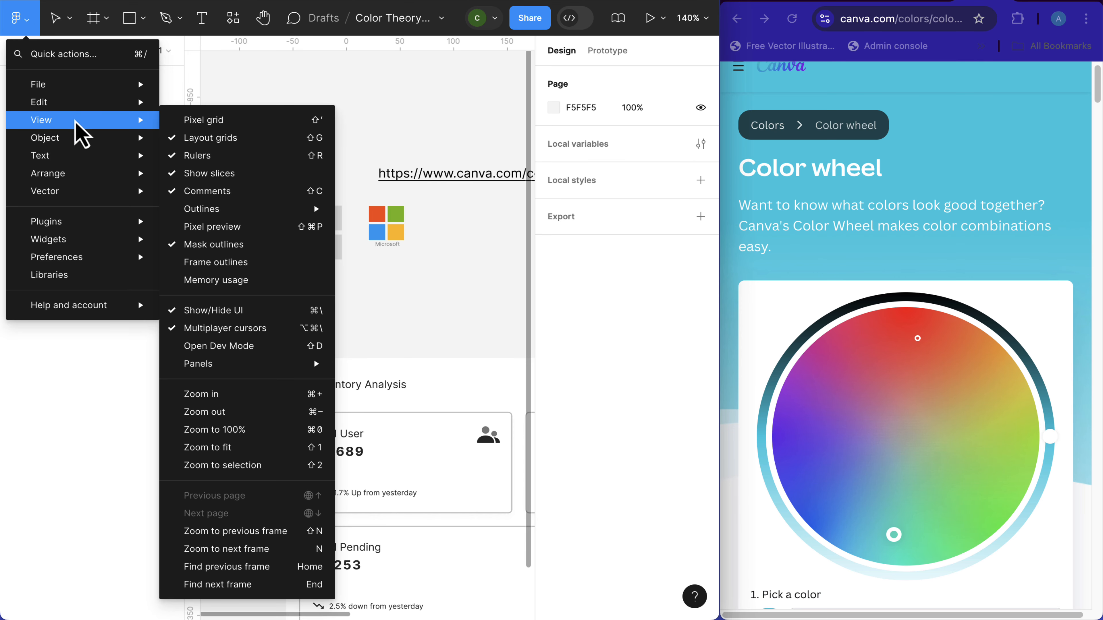
mouse_move(254, 365)
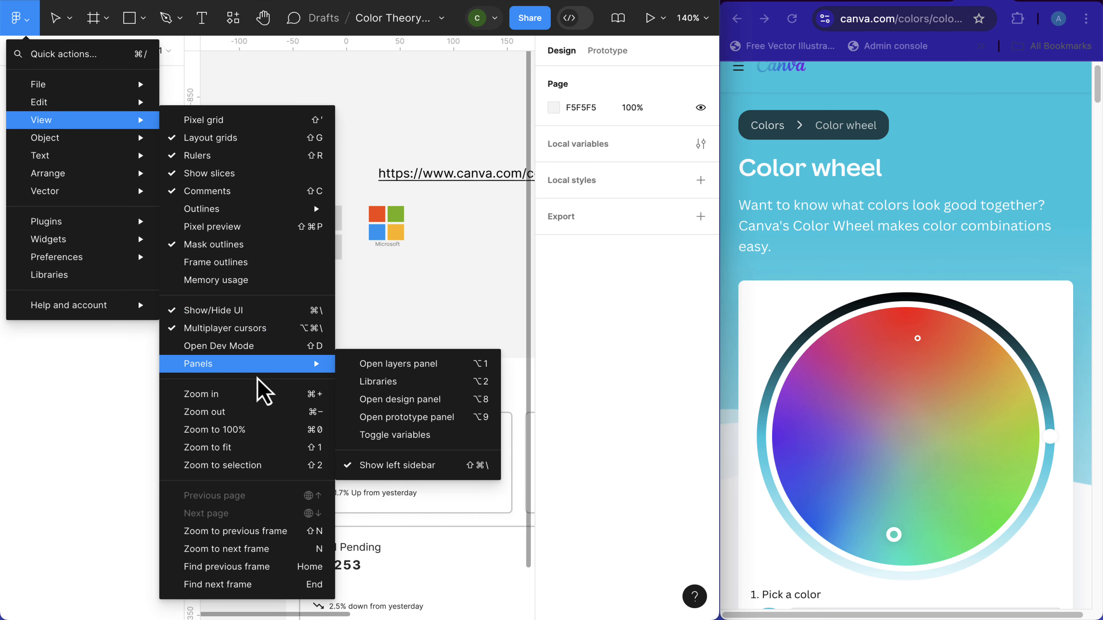
click(454, 469)
scroll(452, 330, down, 2)
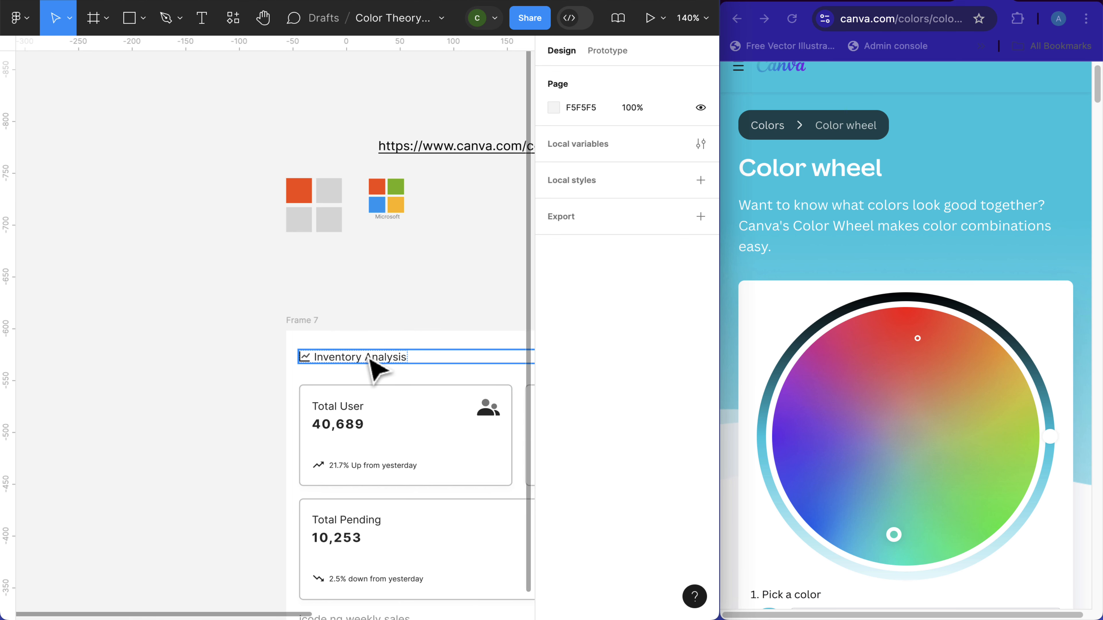
scroll(390, 365, down, 5)
scroll(381, 369, right, 5)
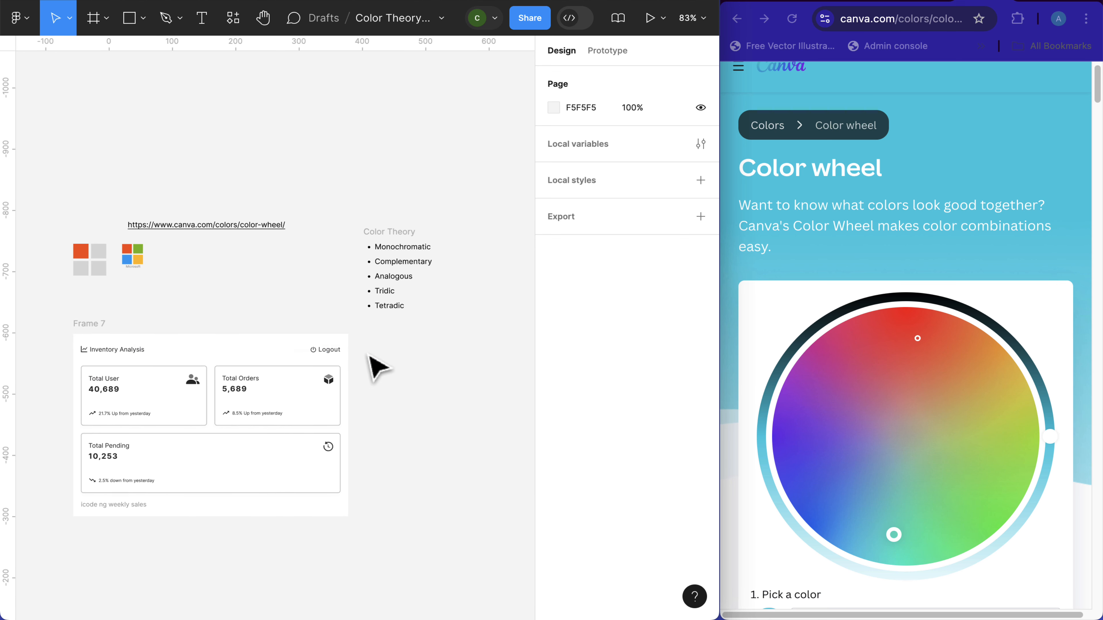
scroll(376, 370, down, 3)
scroll(253, 310, up, 3)
scroll(263, 307, left, 3)
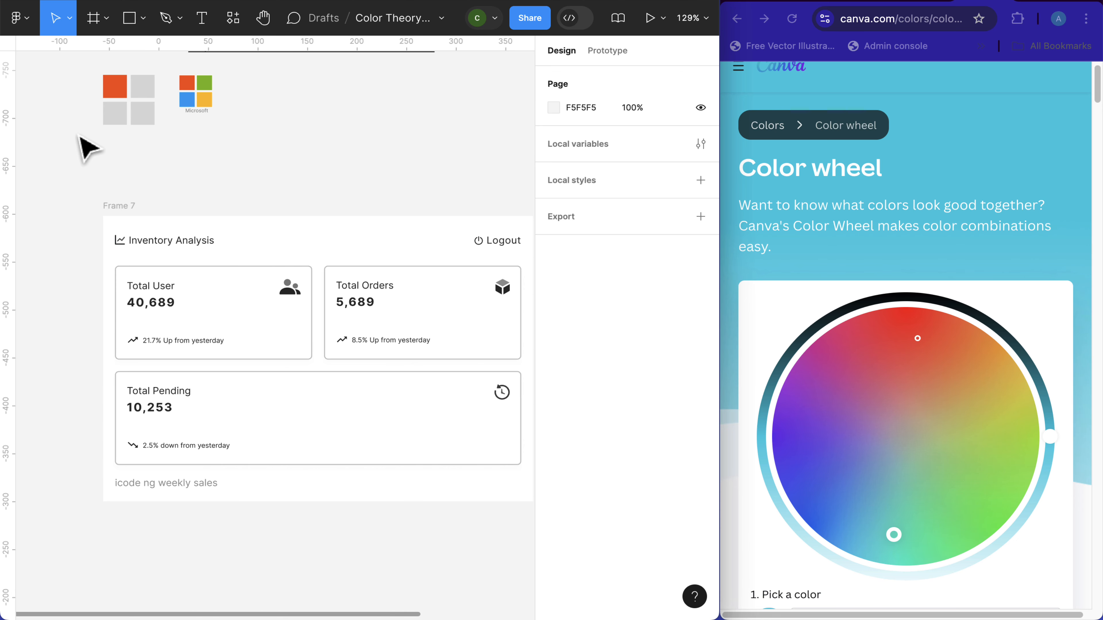
Step: Copy the orange-red square's fill code F8510C and set it as the picked color in the Canva color wheel
scroll(111, 138, up, 4)
scroll(157, 91, up, 2)
click(130, 122)
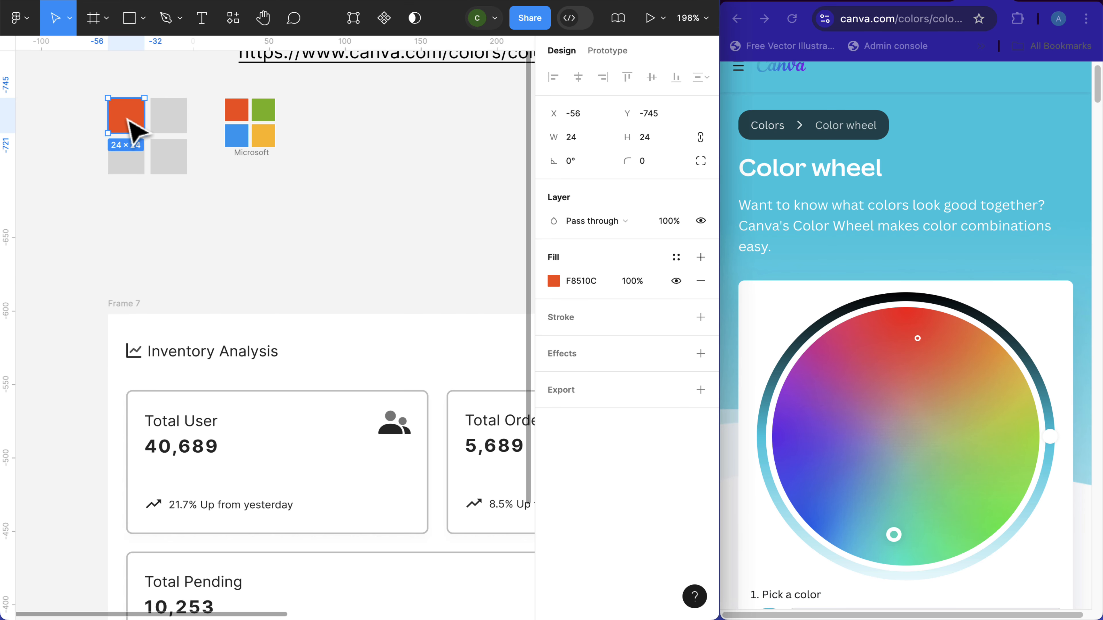
click(576, 282)
key(ctrl+c)
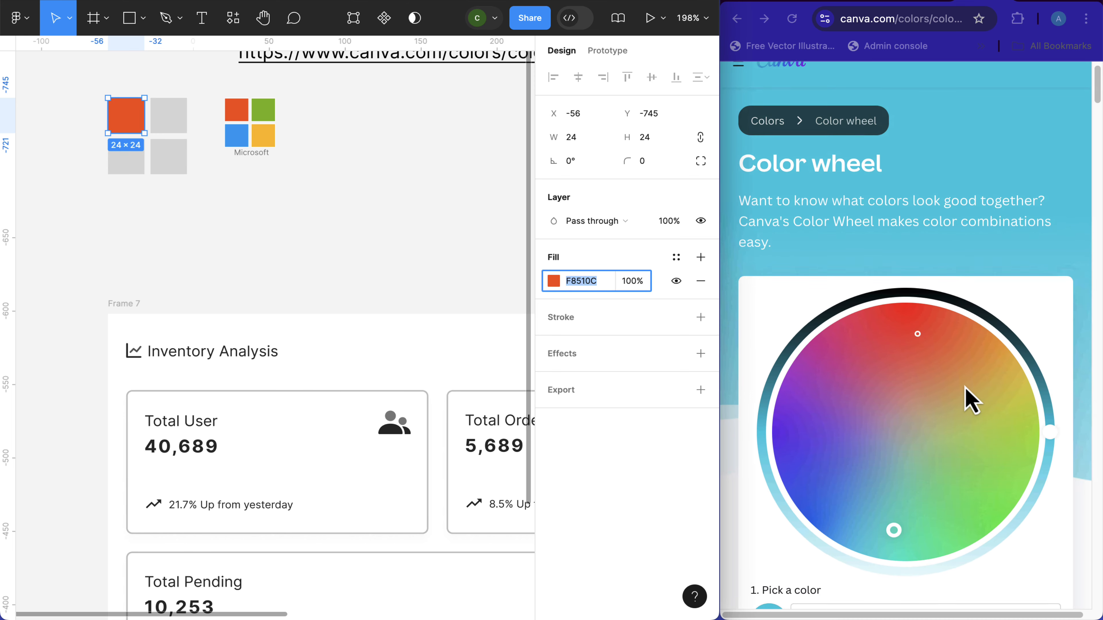
scroll(964, 386, down, 5)
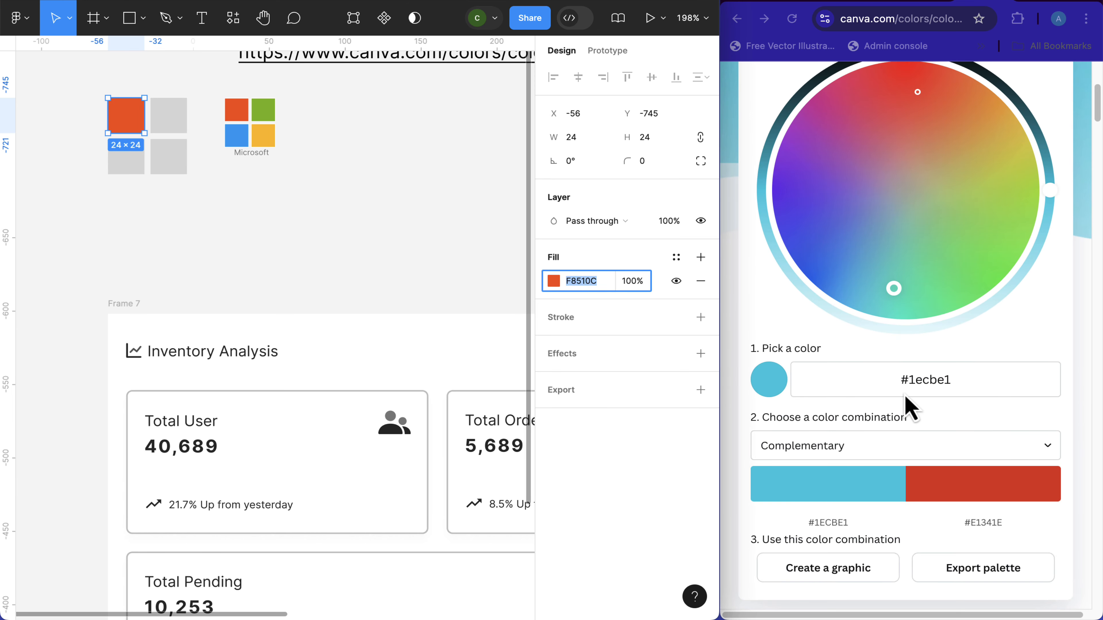
scroll(892, 382, down, 1)
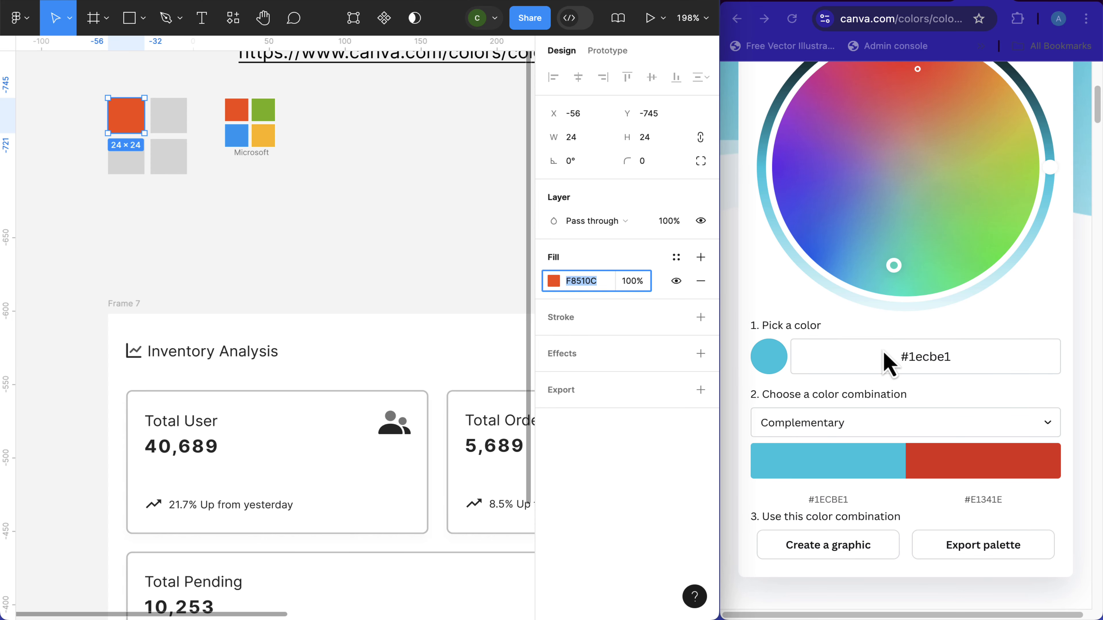
click(908, 355)
double_click(909, 354)
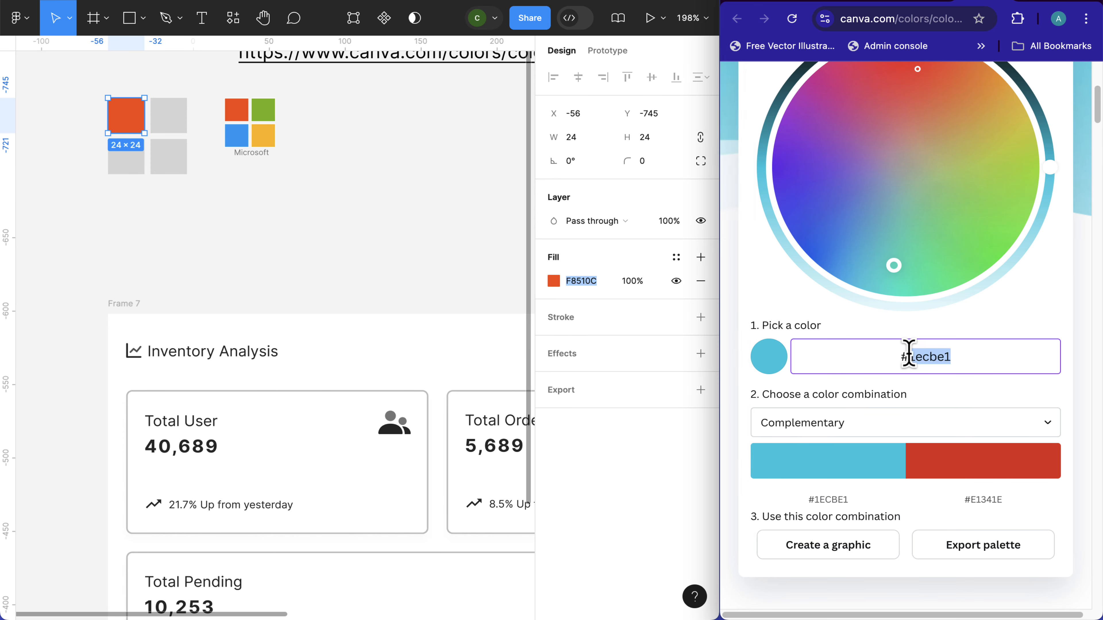
key(ctrl+v)
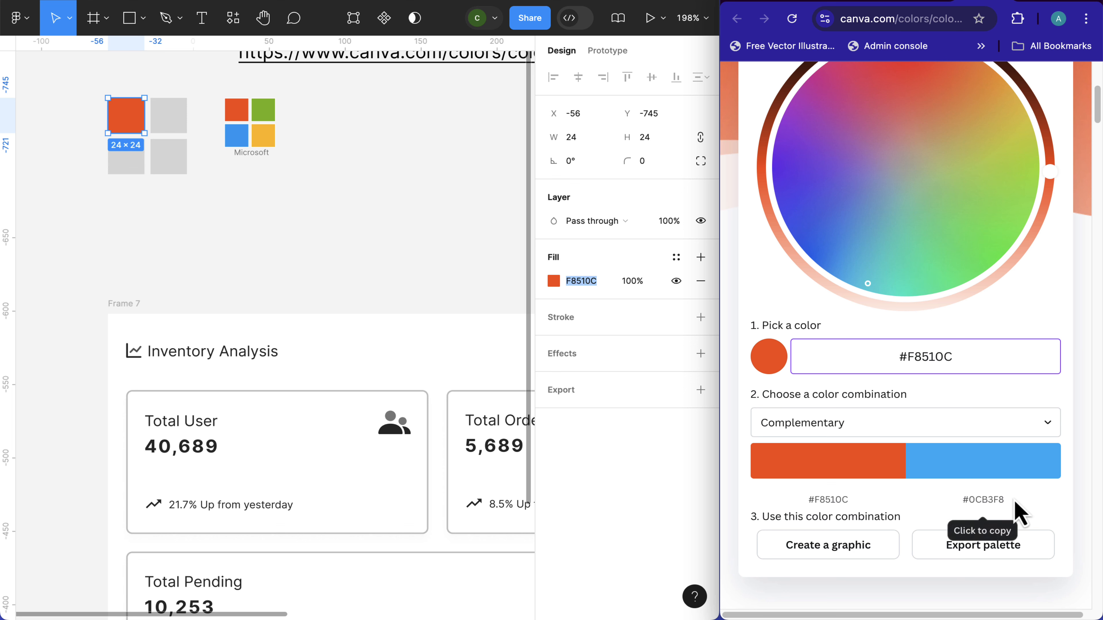
Step: Copy the complementary color #0CB3F8 from Canva and apply it as the fill of the lower-left square
click(979, 501)
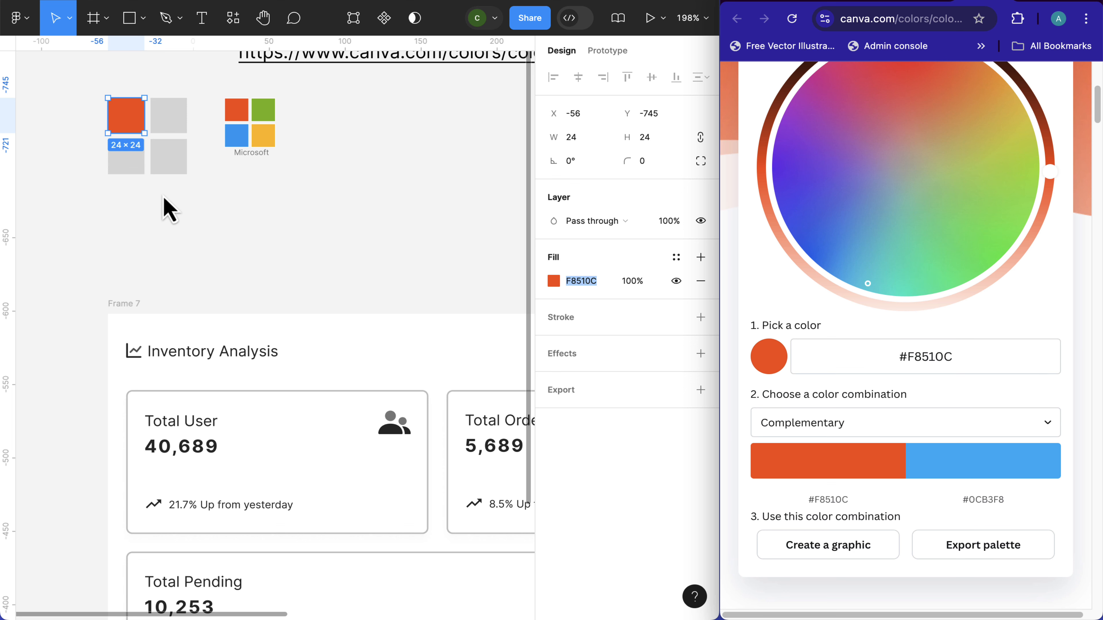
click(175, 198)
click(130, 161)
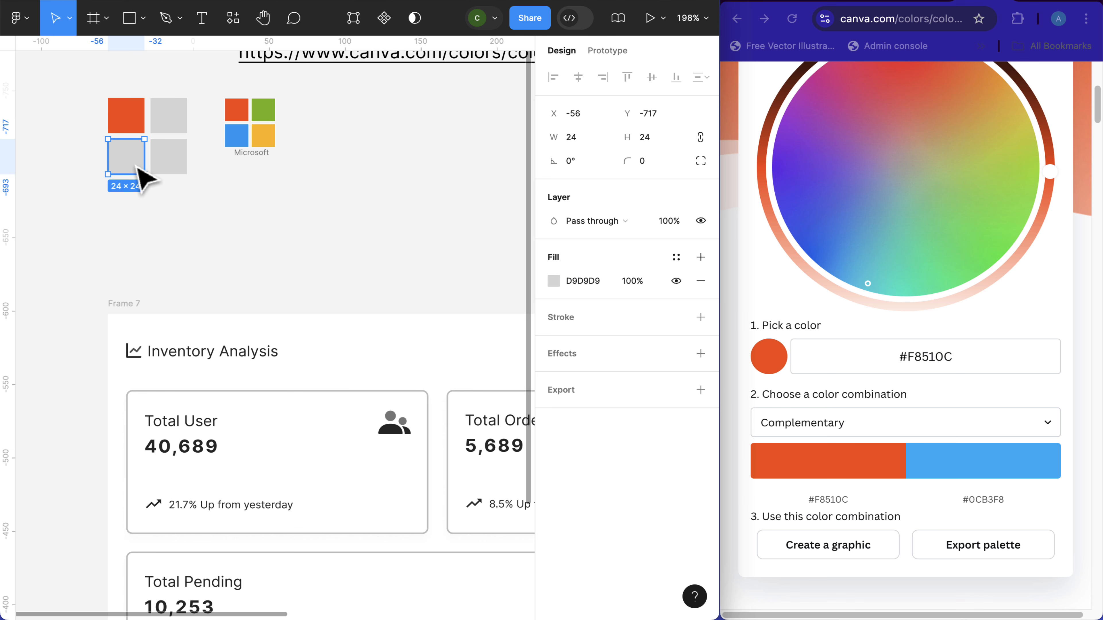
click(591, 281)
key(ctrl+v)
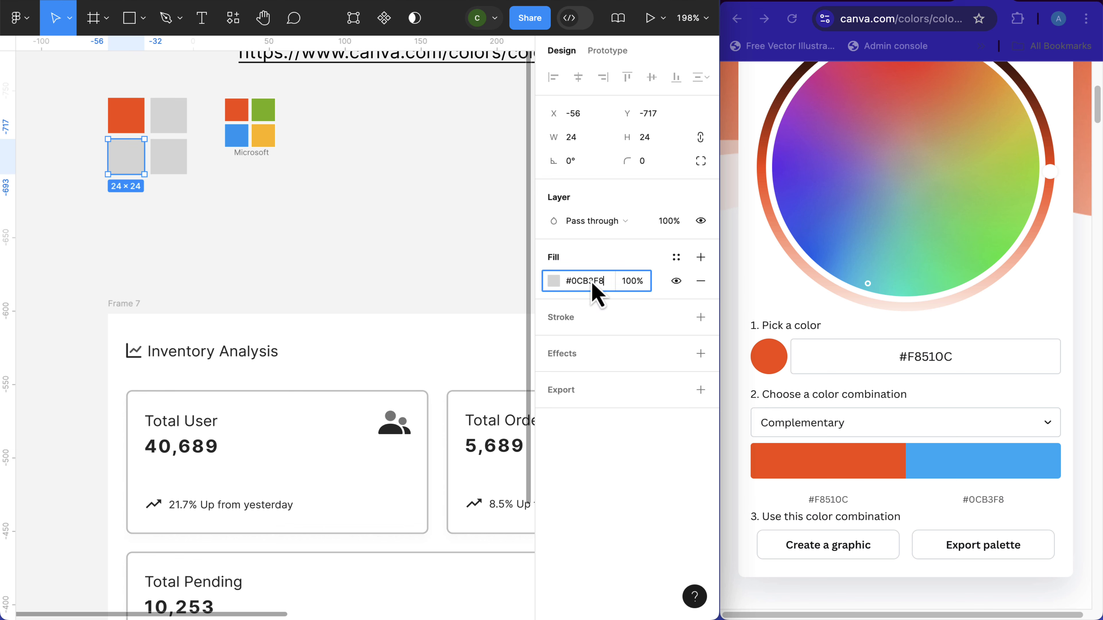
key(Return)
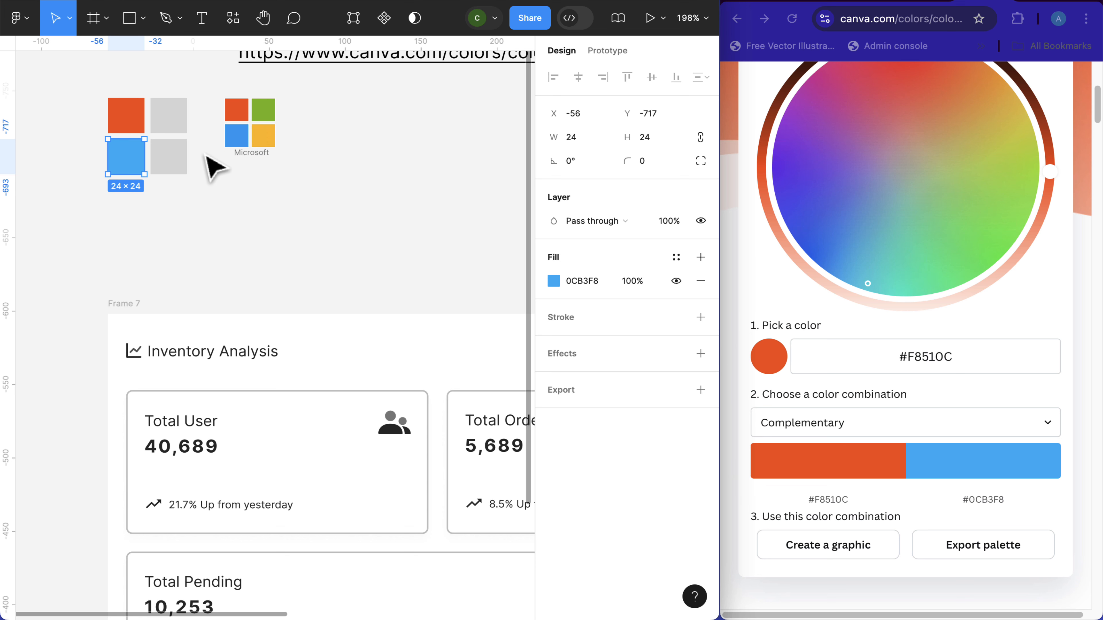
Step: Change the Canva color combination to Analogous
click(861, 434)
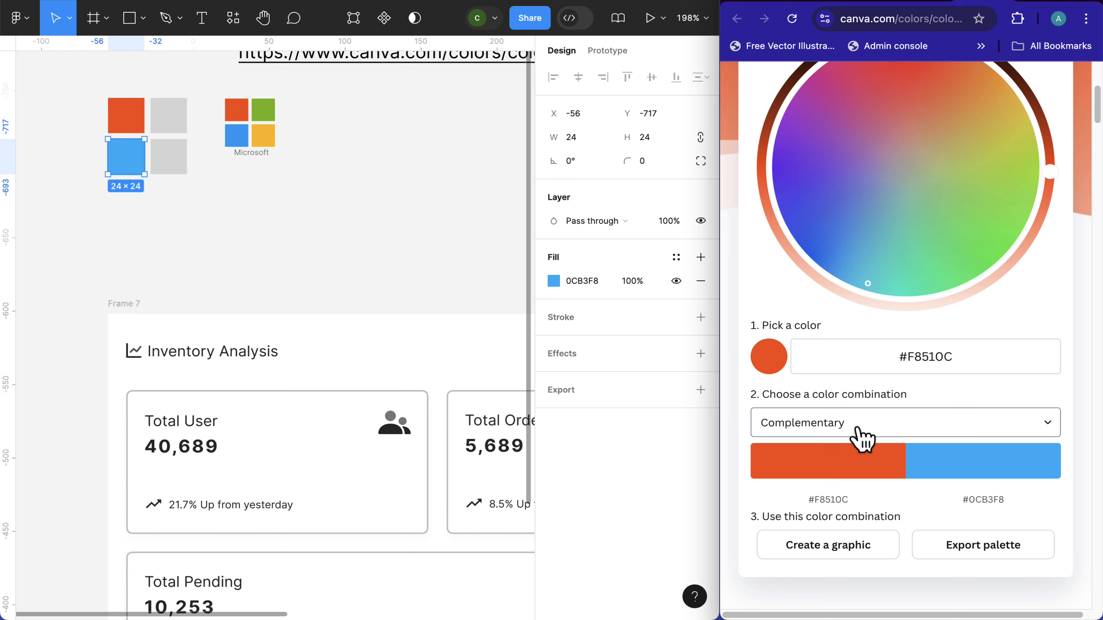
click(861, 430)
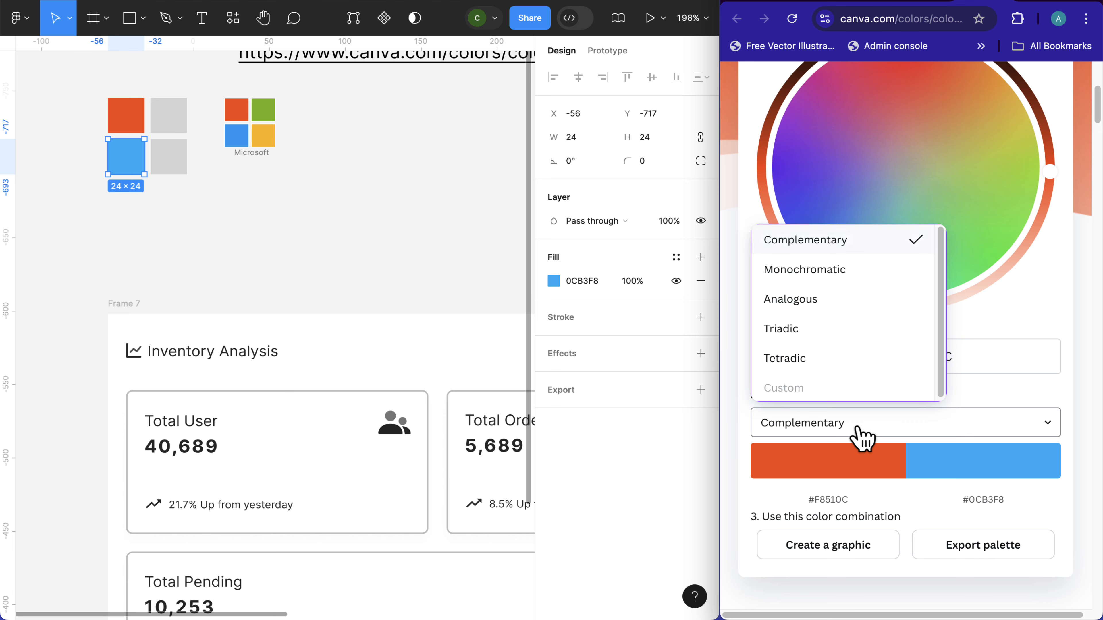
click(795, 304)
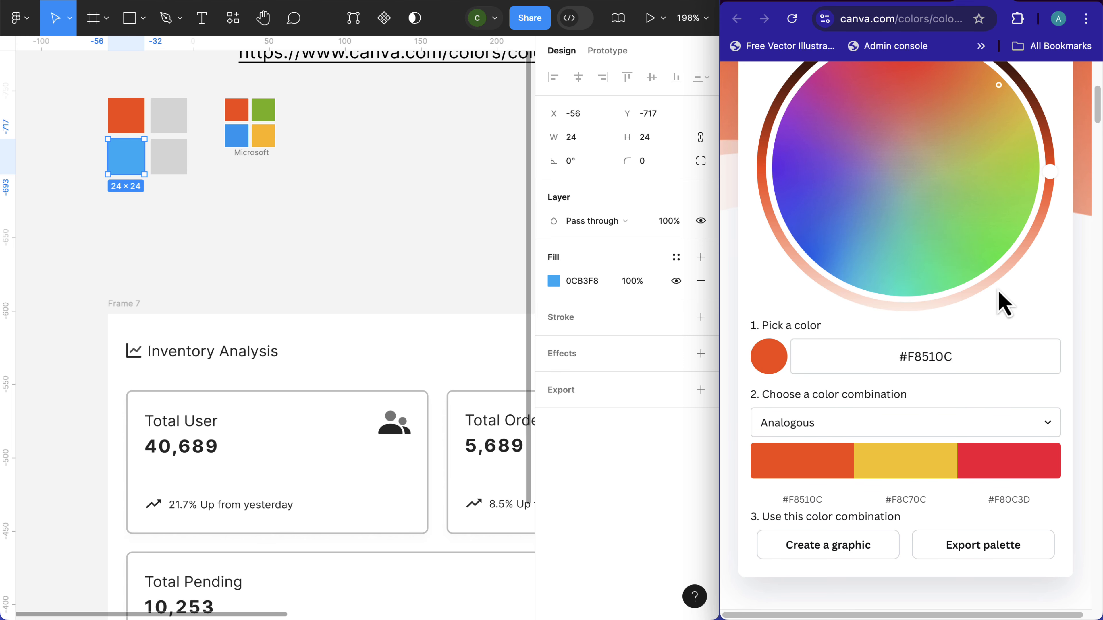
scroll(1002, 304, up, 1)
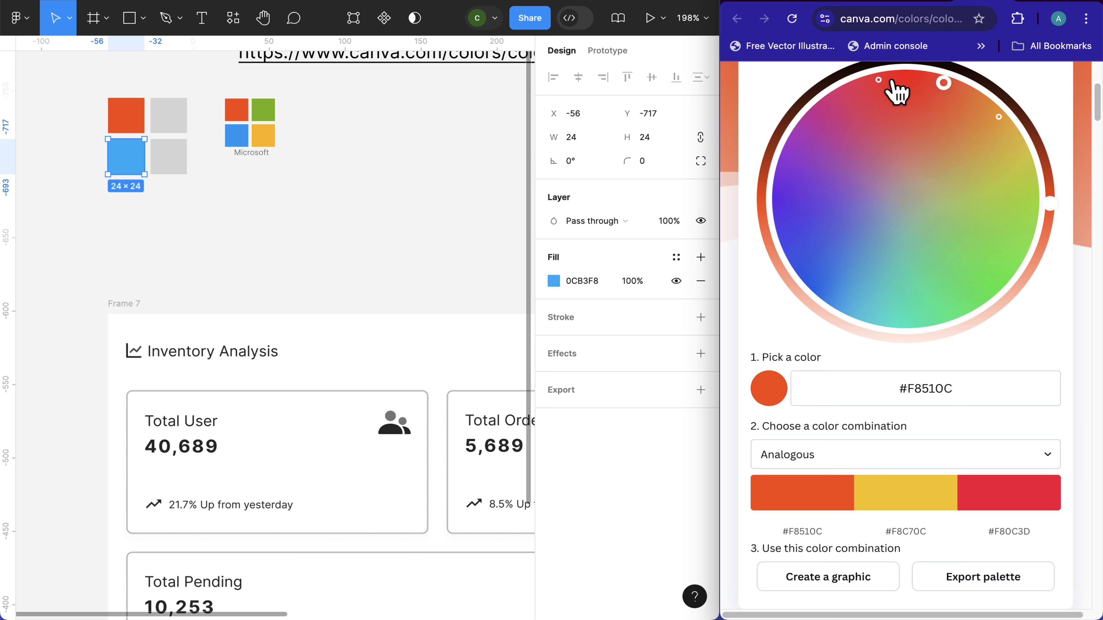
Step: Copy the analogous color #F8C70C from Canva and apply it as the fill of the lower-right square
click(917, 541)
click(178, 162)
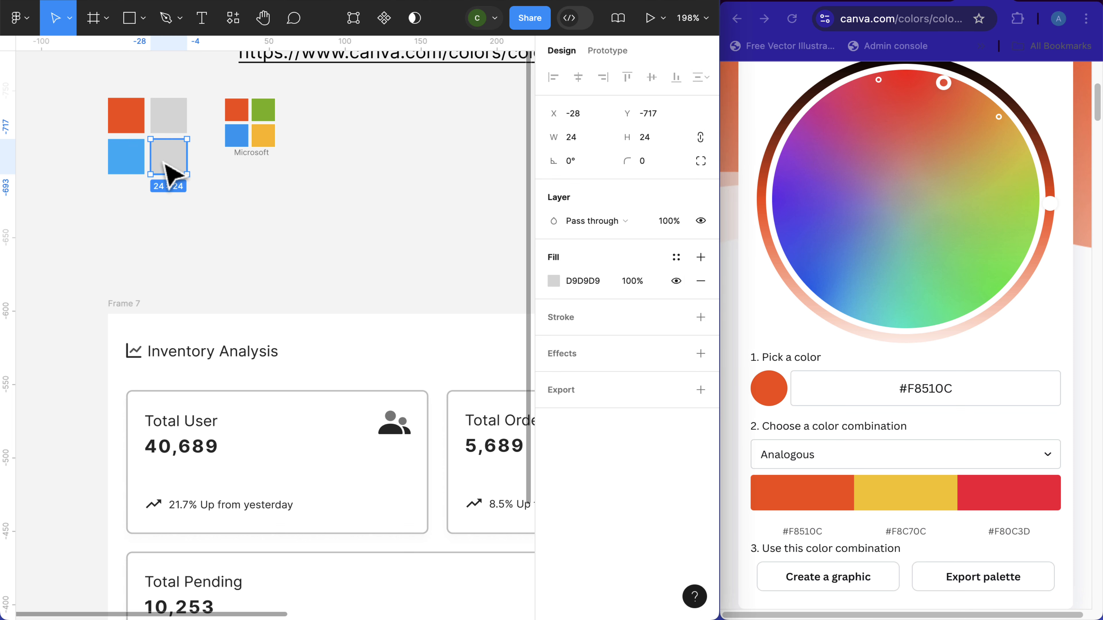
click(590, 288)
key(ctrl+v)
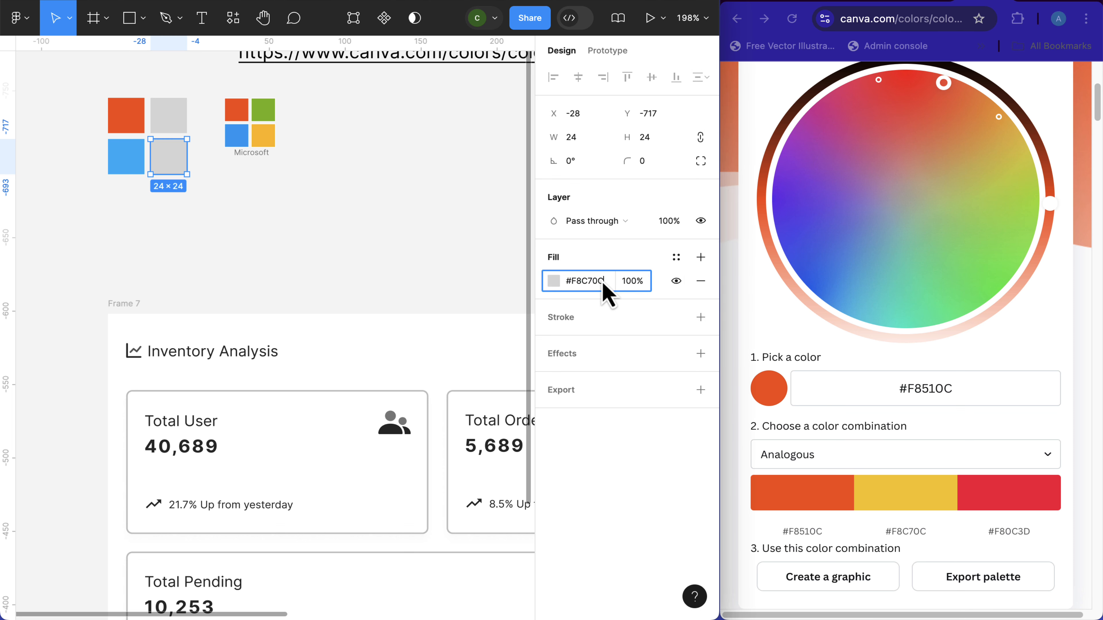
key(Return)
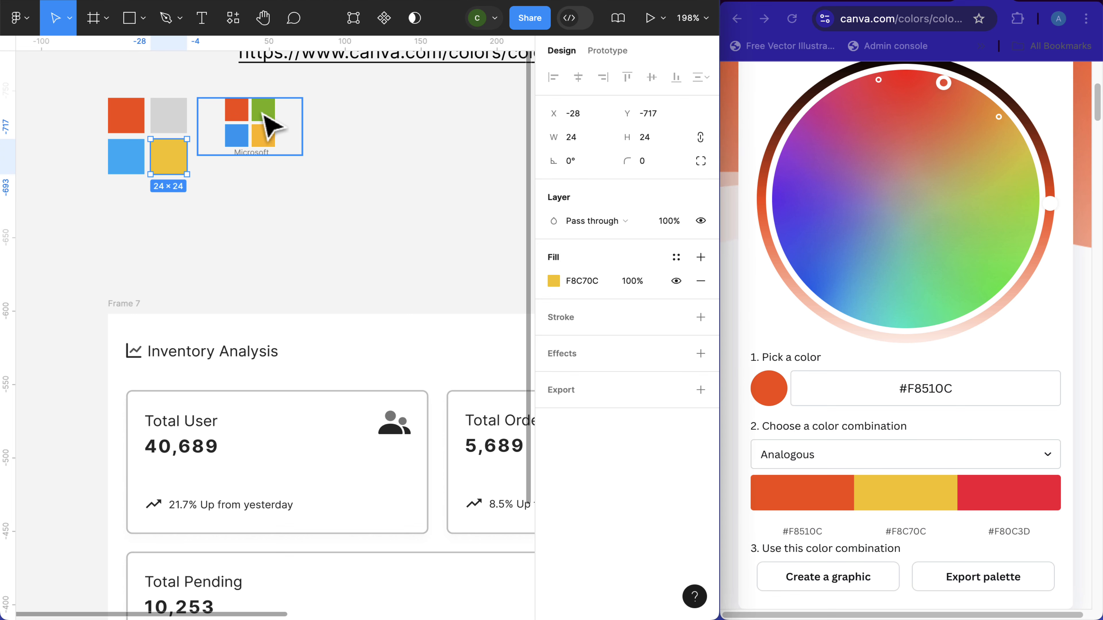
key(Escape)
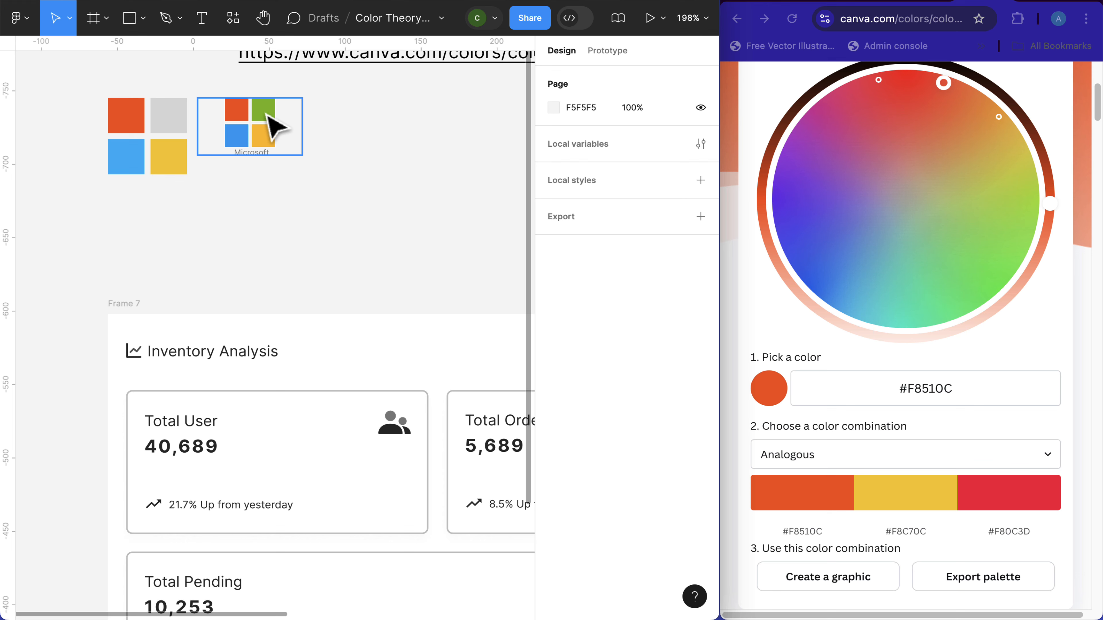
click(133, 168)
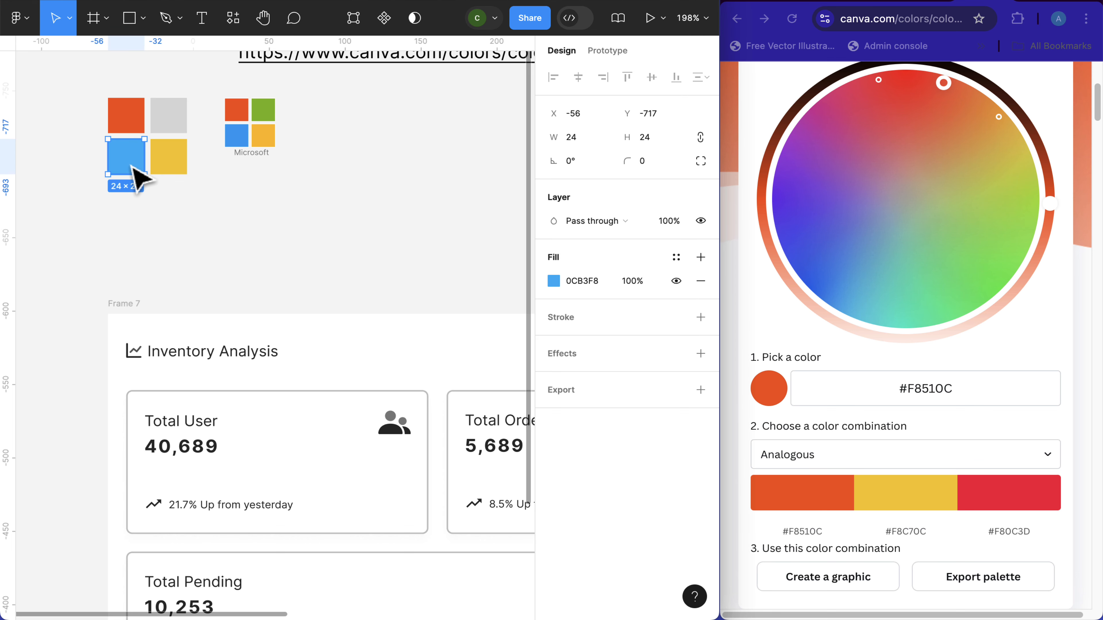
click(165, 161)
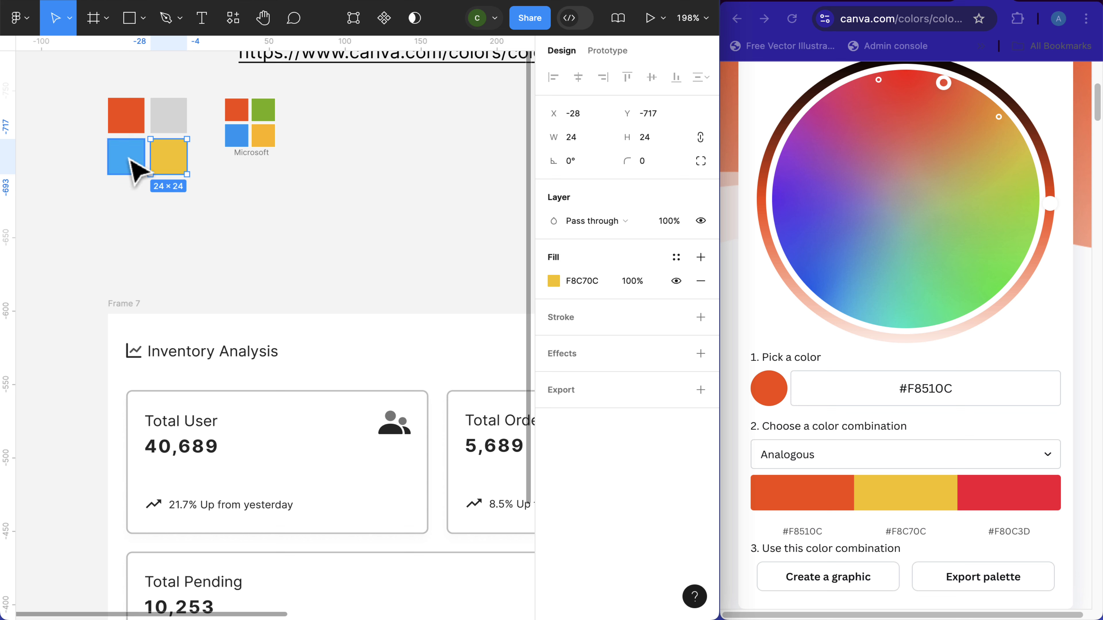
click(133, 167)
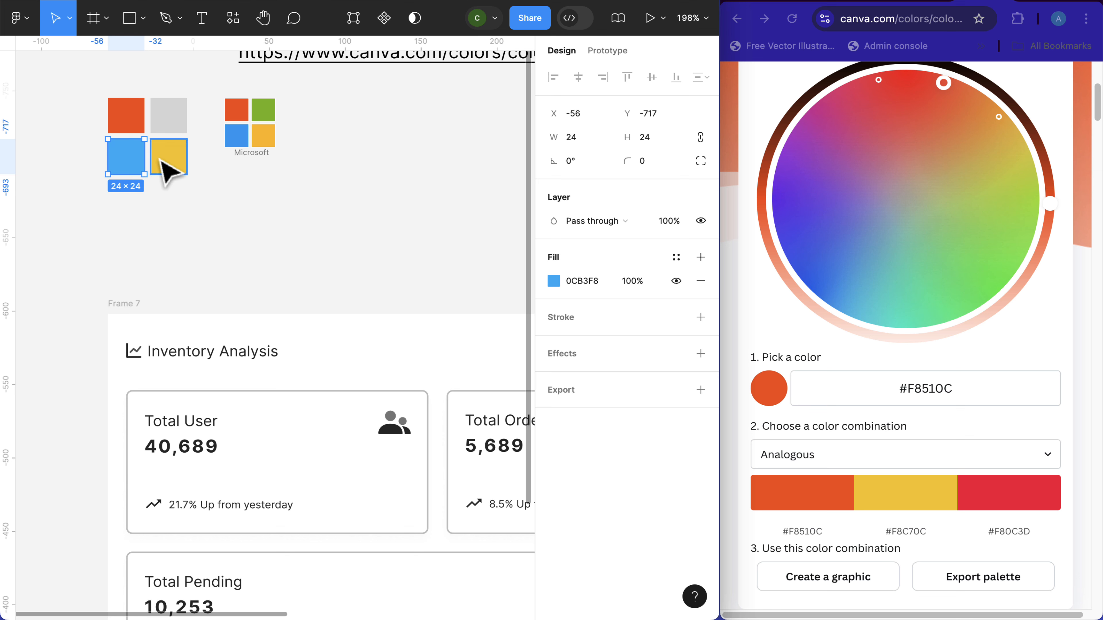
click(164, 168)
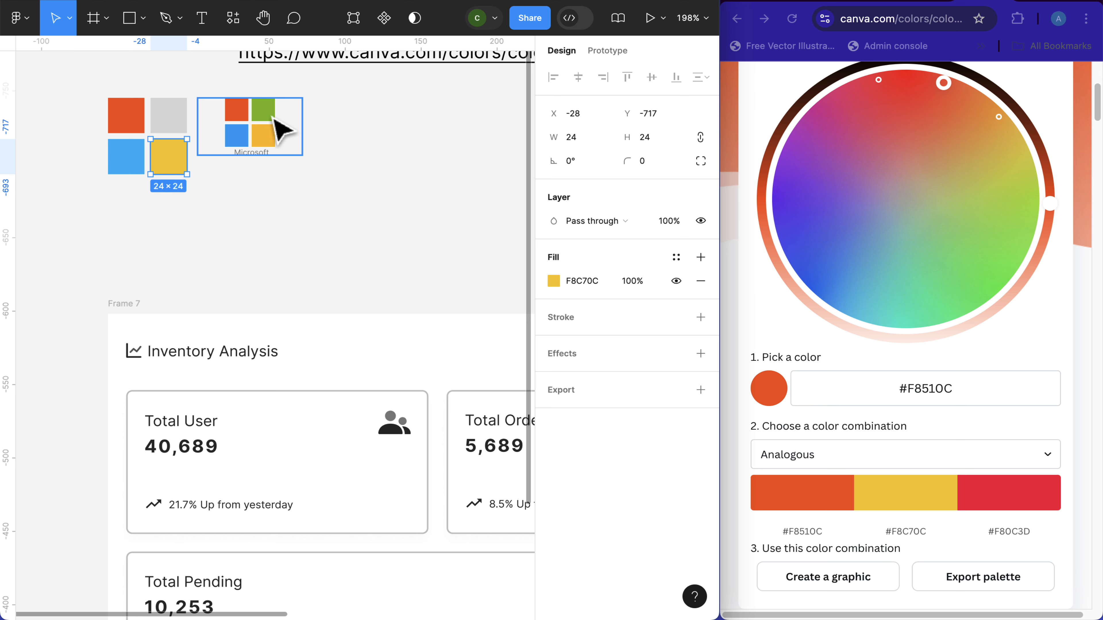
click(168, 123)
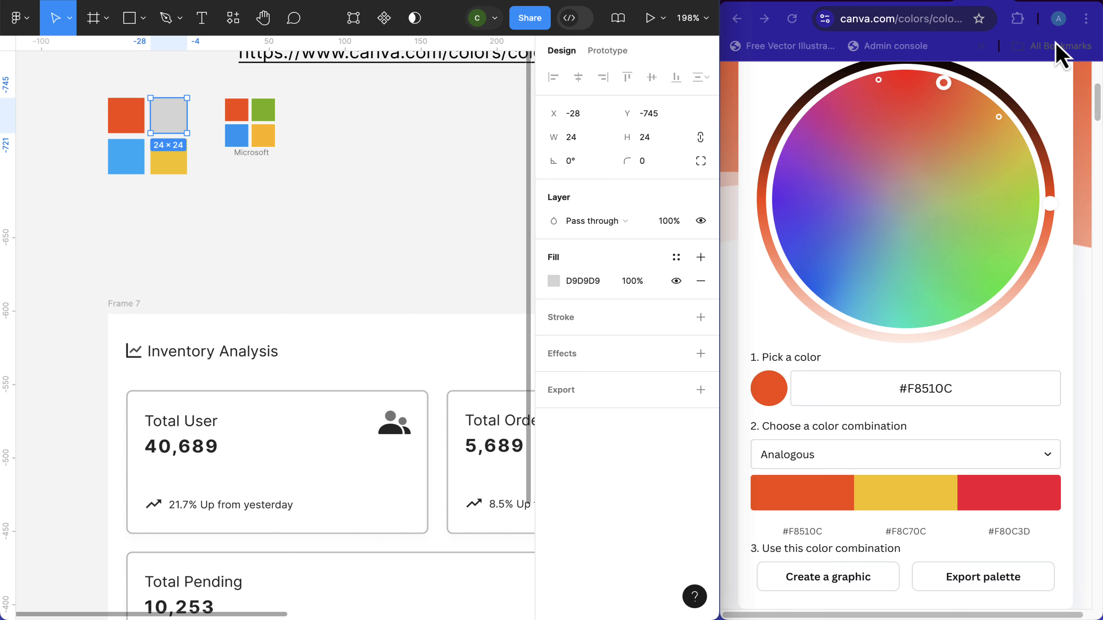
Step: Search Google in a new tab for "yellow + vlue", expand "What color does yellow and blue make?", and return to the Canva color wheel
click(1031, 6)
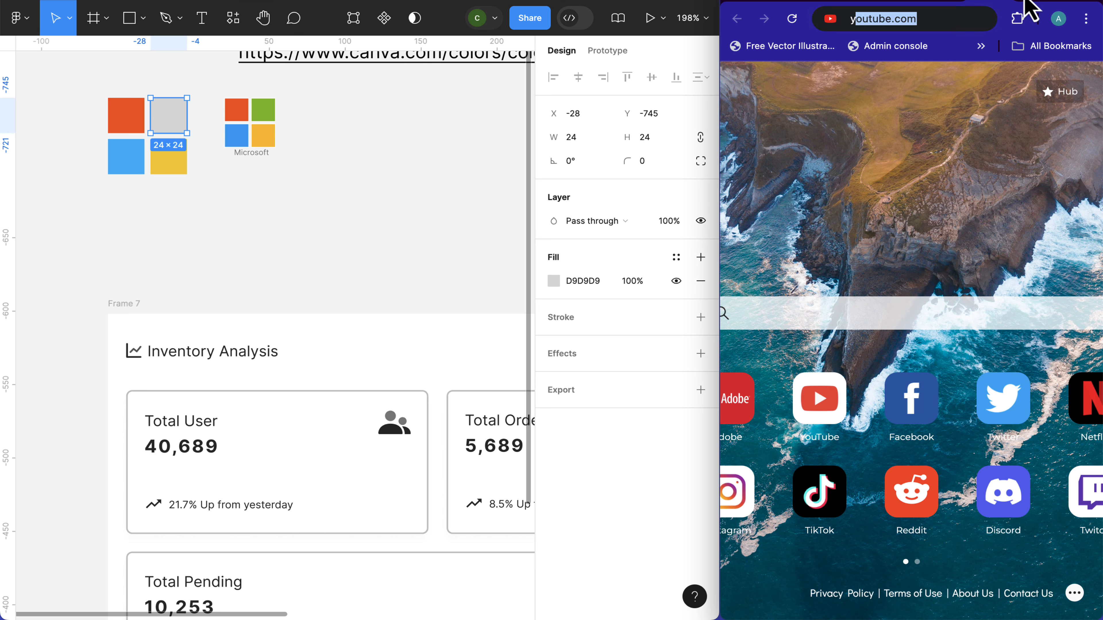
text(yellow + )
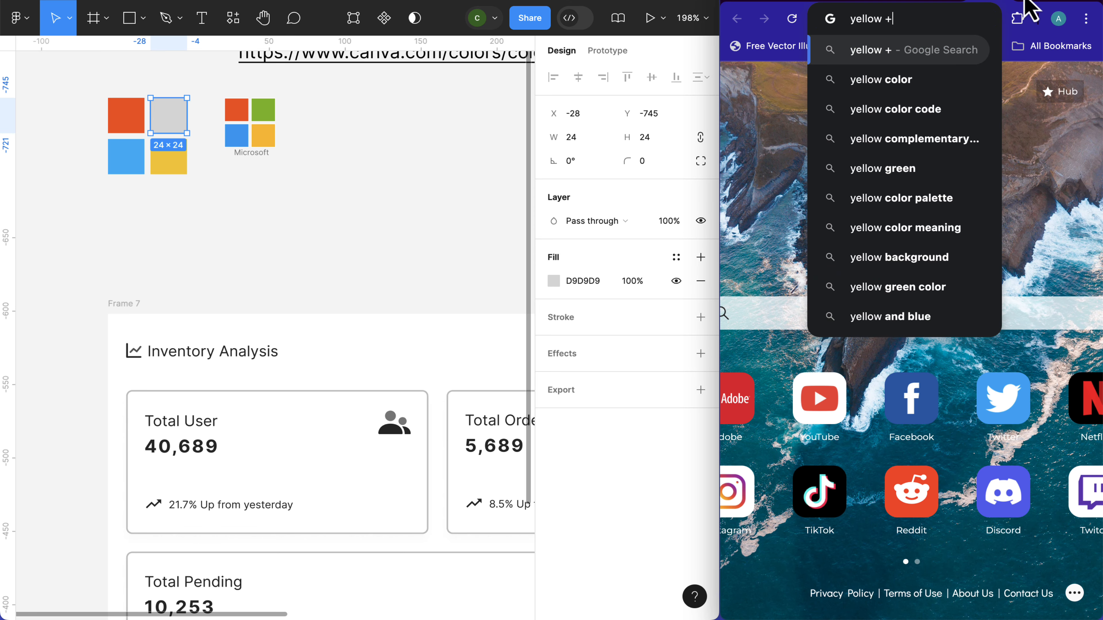
text(vlue)
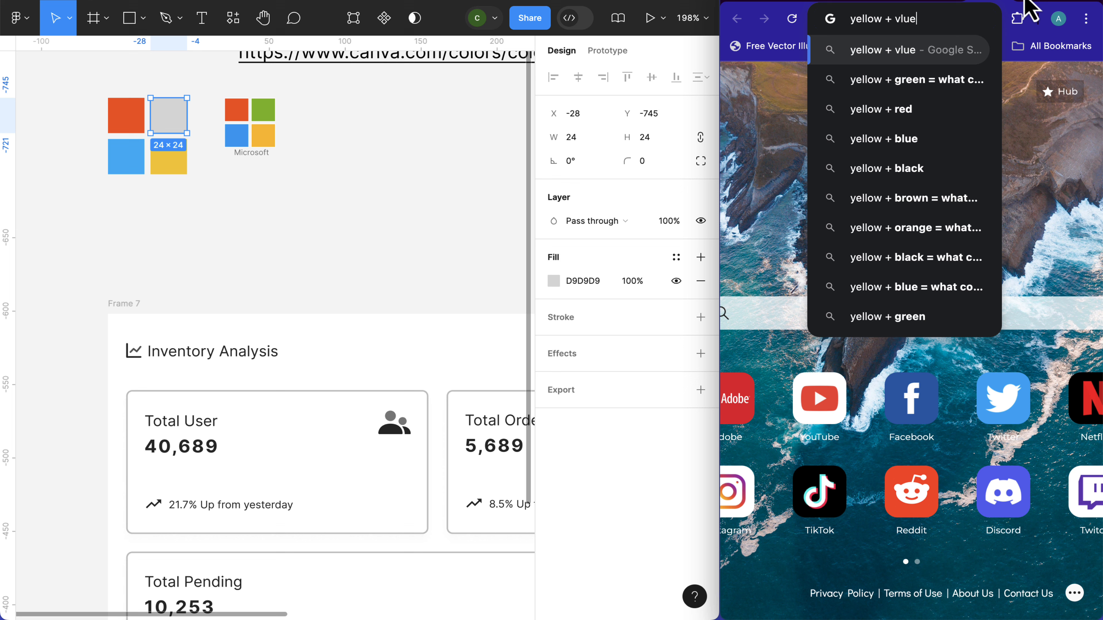
key(Return)
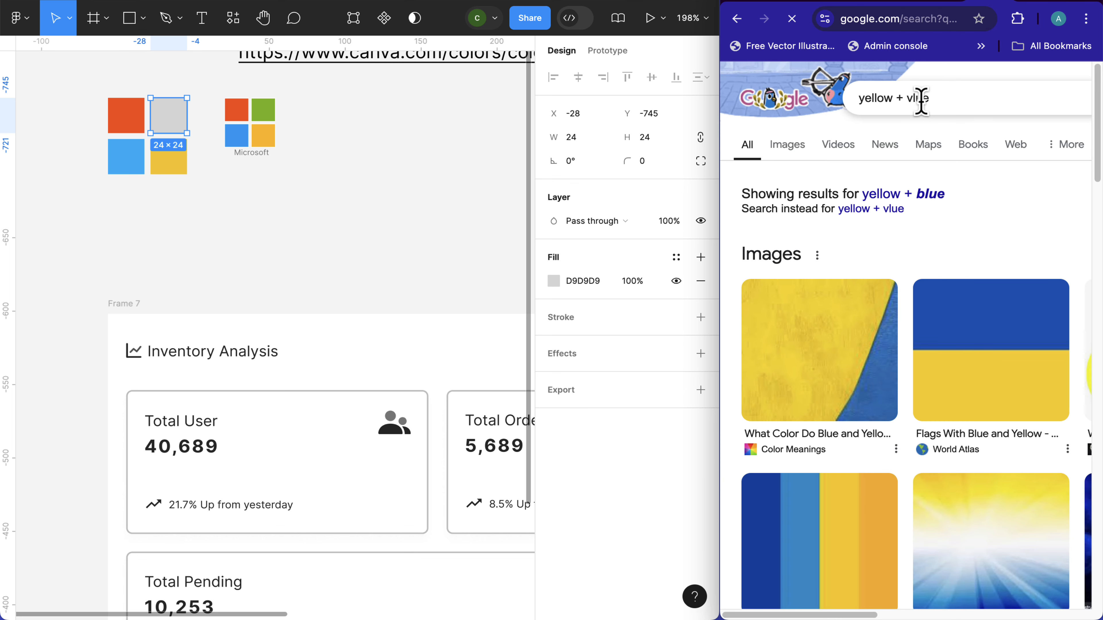
scroll(914, 248, down, 5)
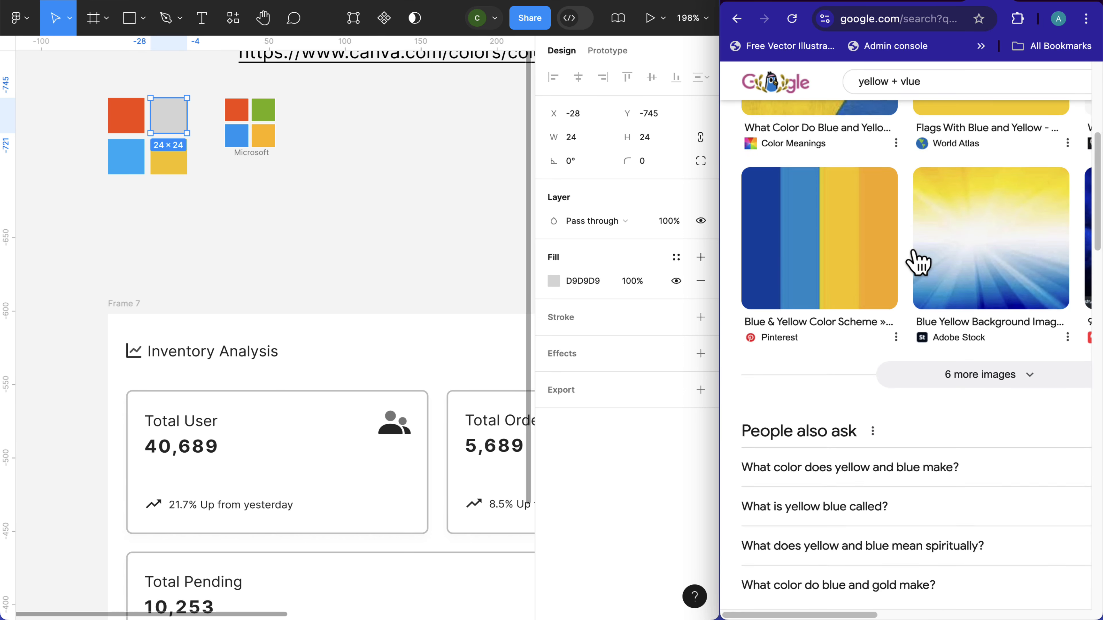
scroll(913, 258, down, 4)
click(914, 299)
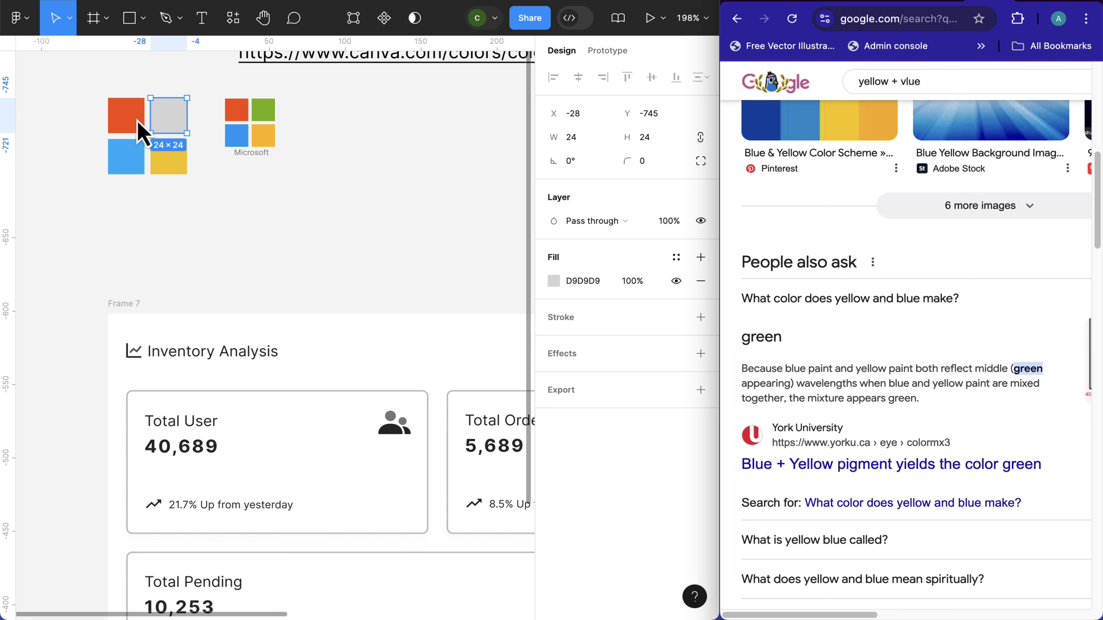
click(1006, 6)
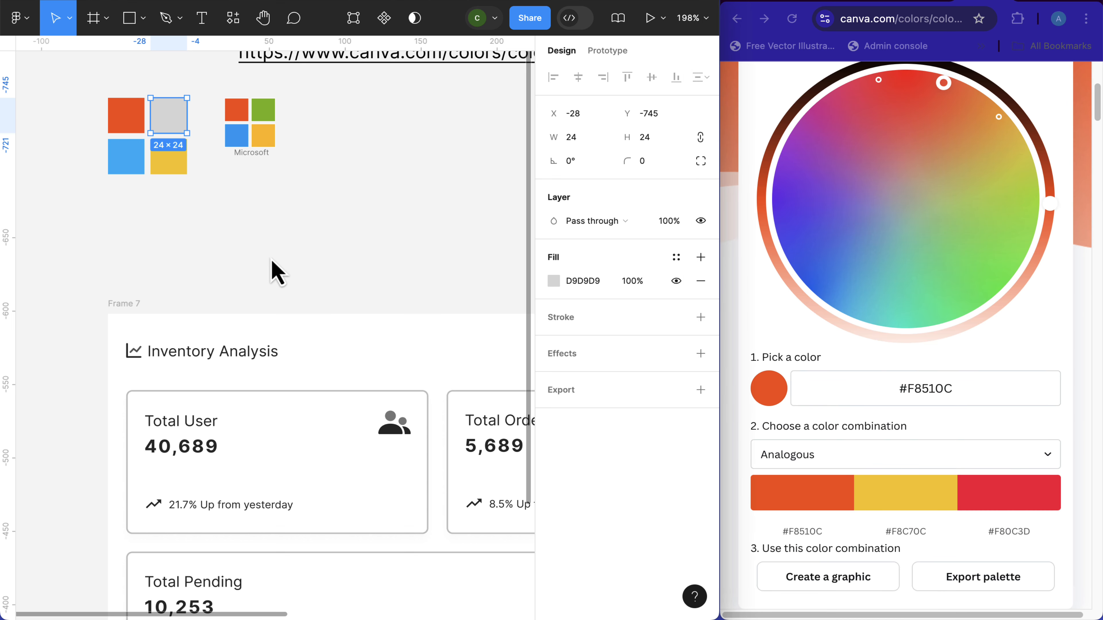
Step: Select the Inventory Analysis dashboard frame below the colored squares
scroll(377, 241, down, 5)
scroll(386, 247, down, 2)
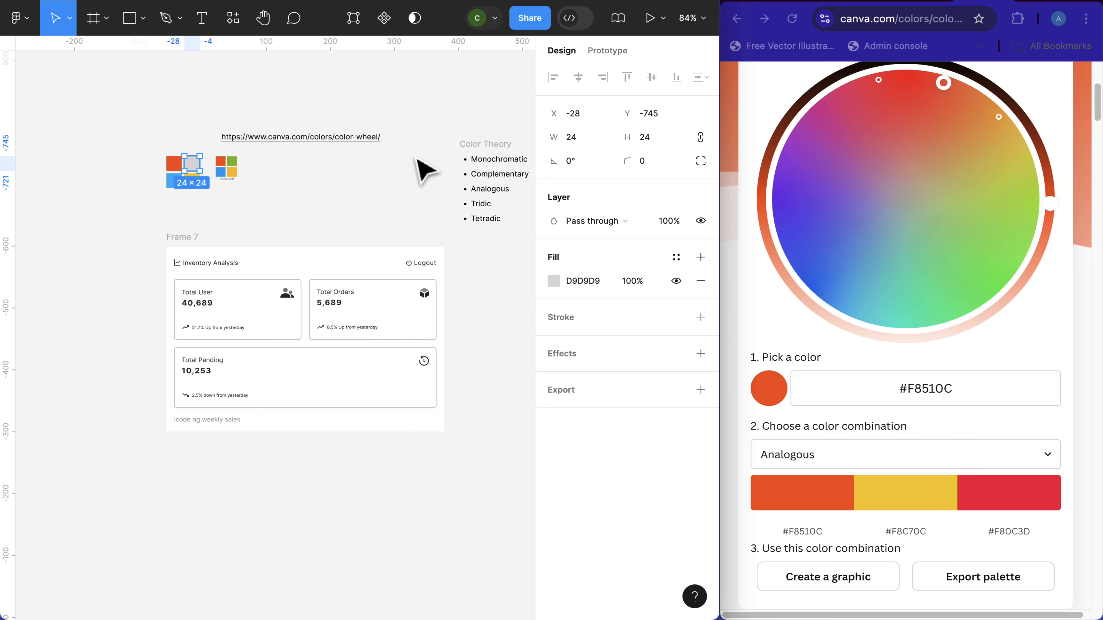
scroll(408, 278, up, 1)
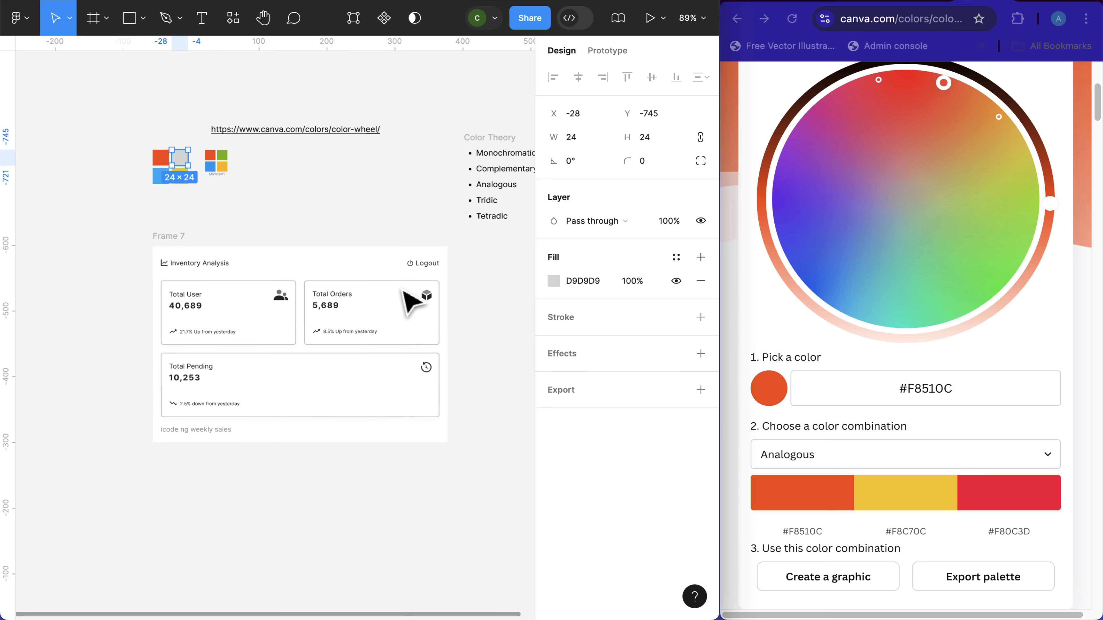
scroll(512, 157, up, 1)
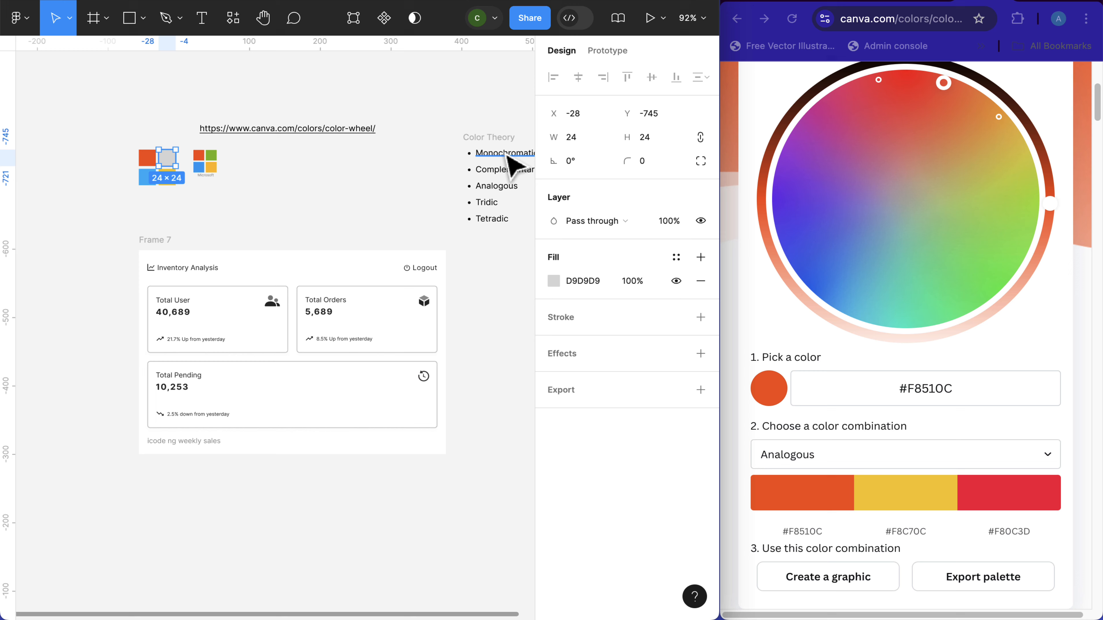
scroll(477, 161, up, 2)
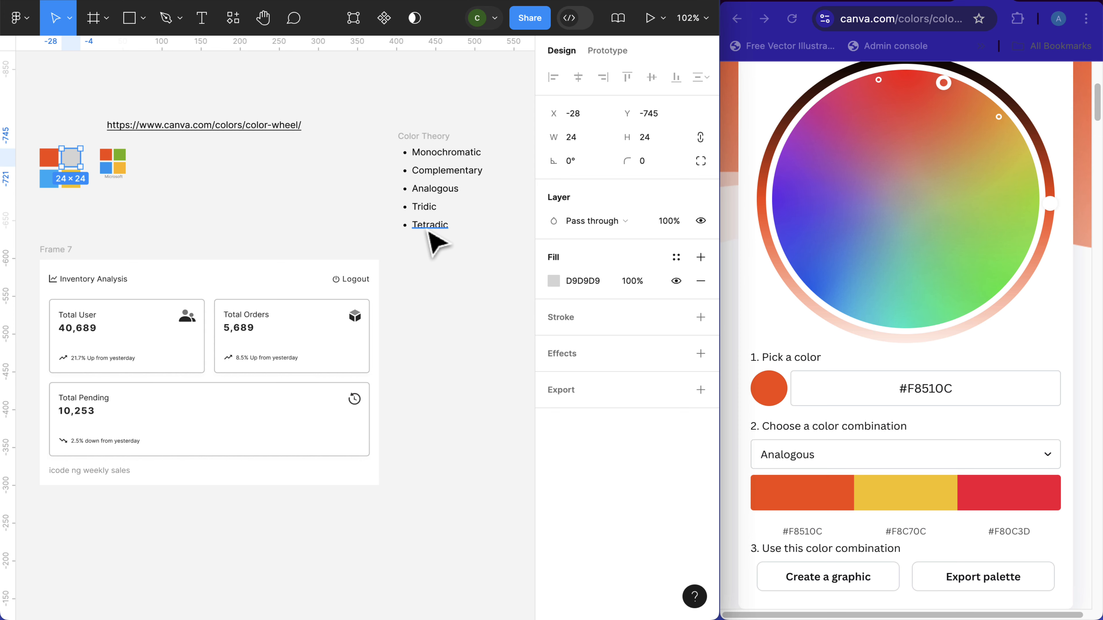
click(56, 250)
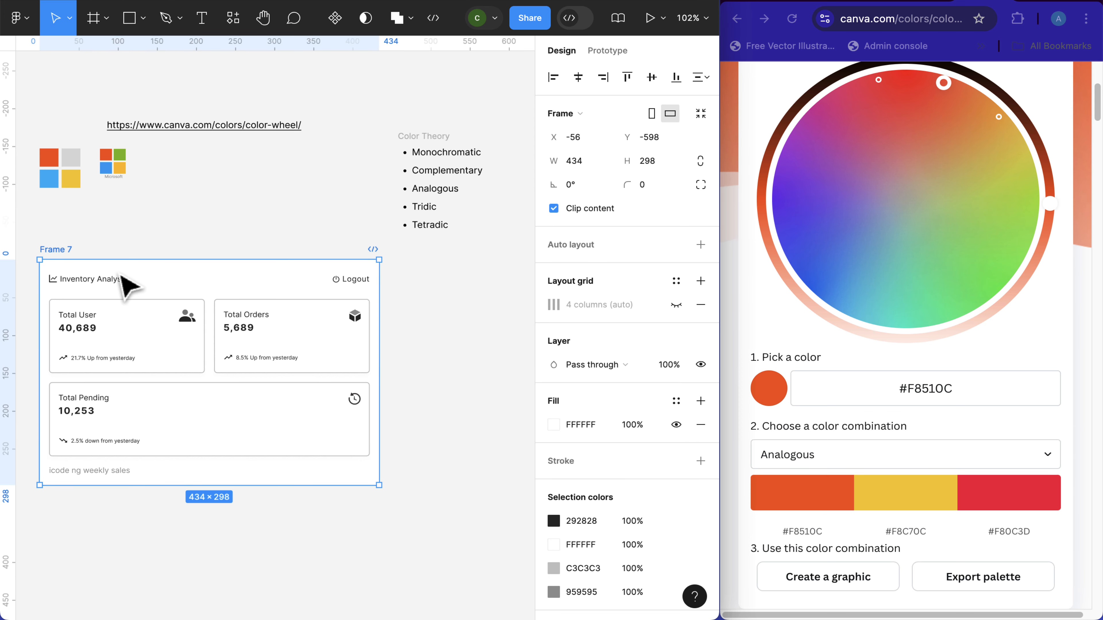
scroll(123, 278, left, 3)
scroll(128, 291, down, 3)
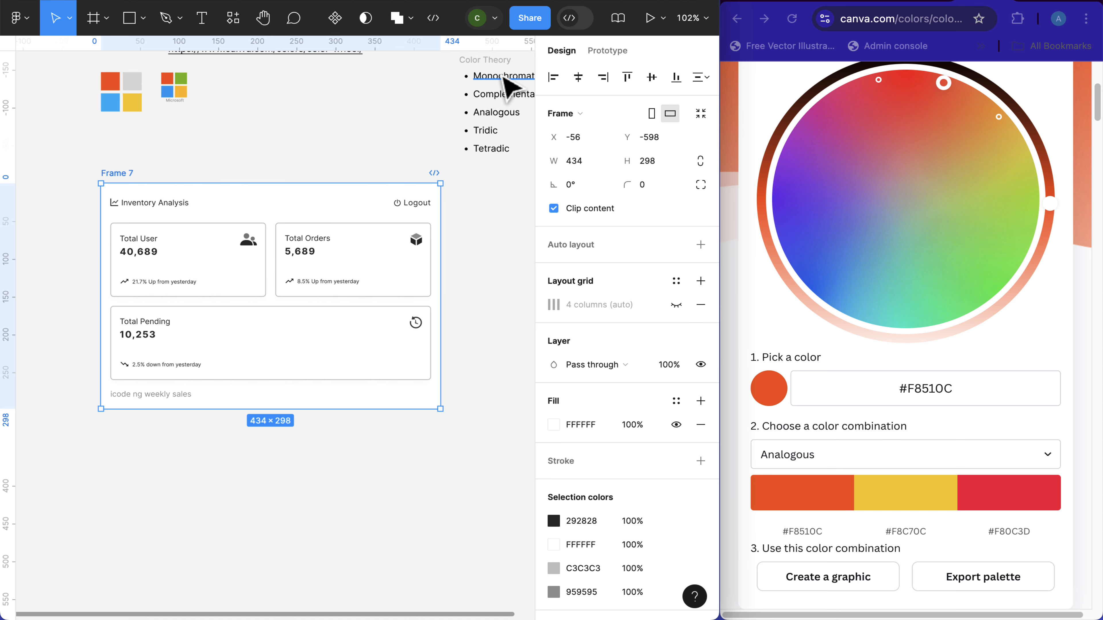
Step: Change the Canva color combination to Monochromatic and set the picked color to #000000
click(810, 456)
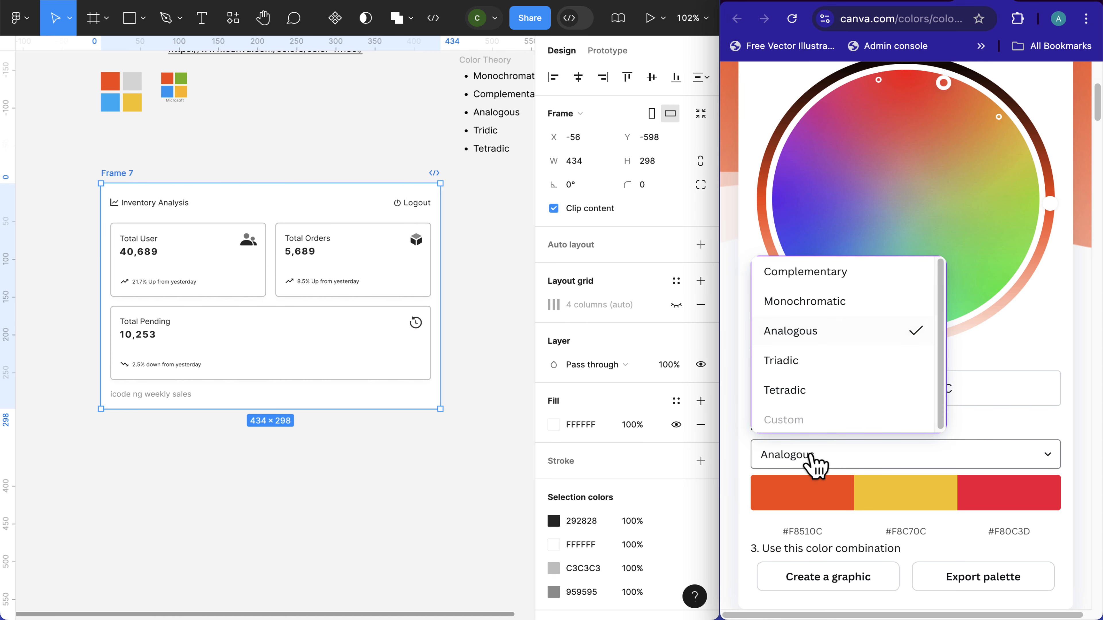
click(815, 303)
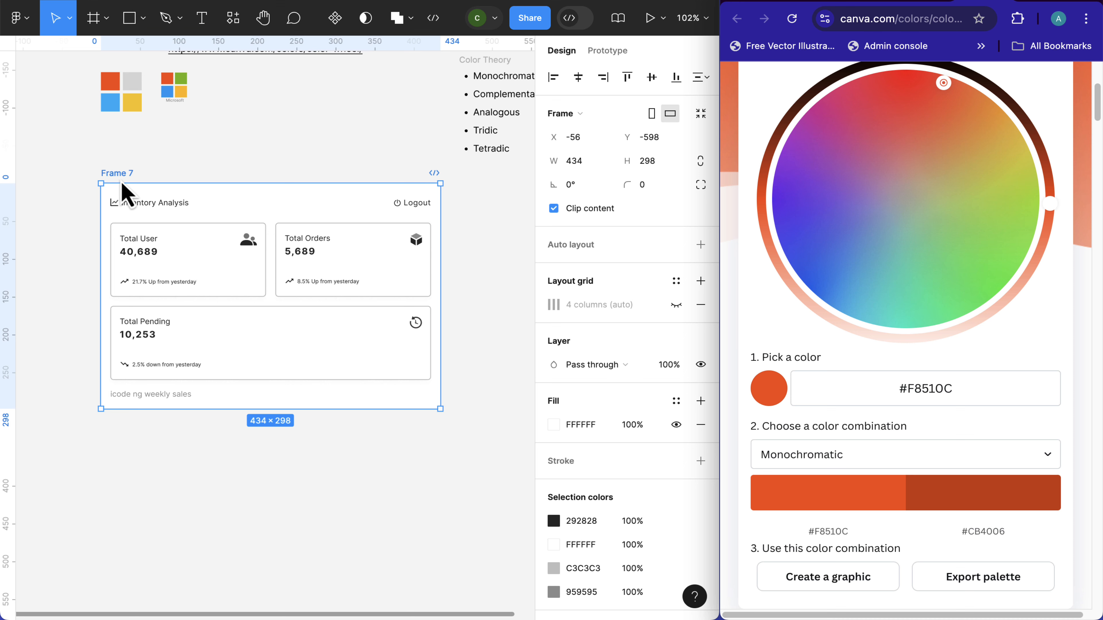
click(921, 388)
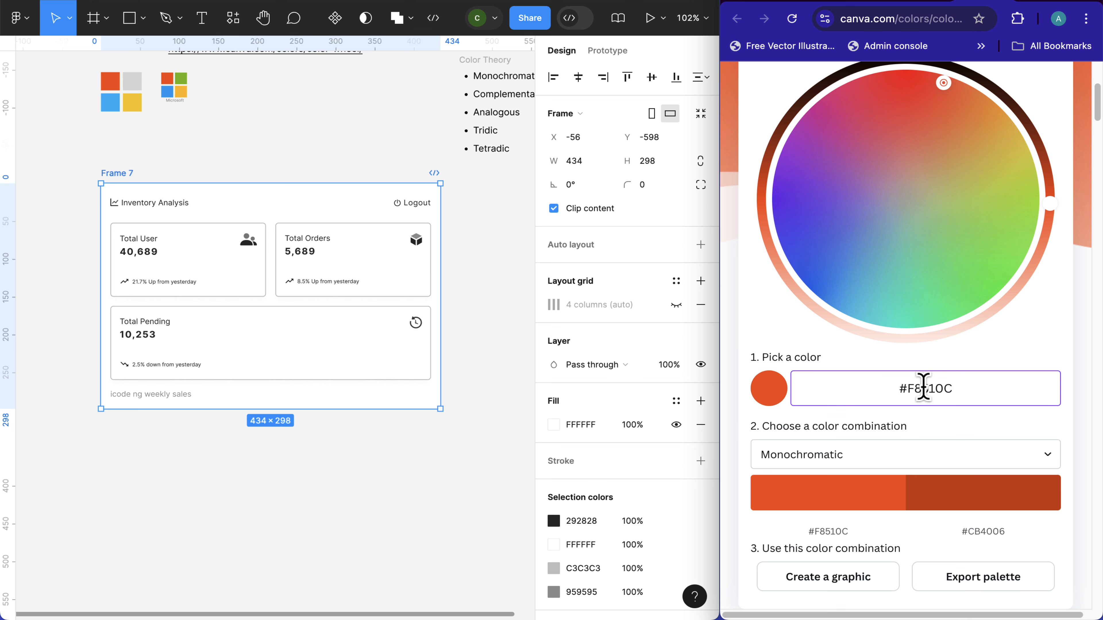
triple_click(923, 388)
text(#000000)
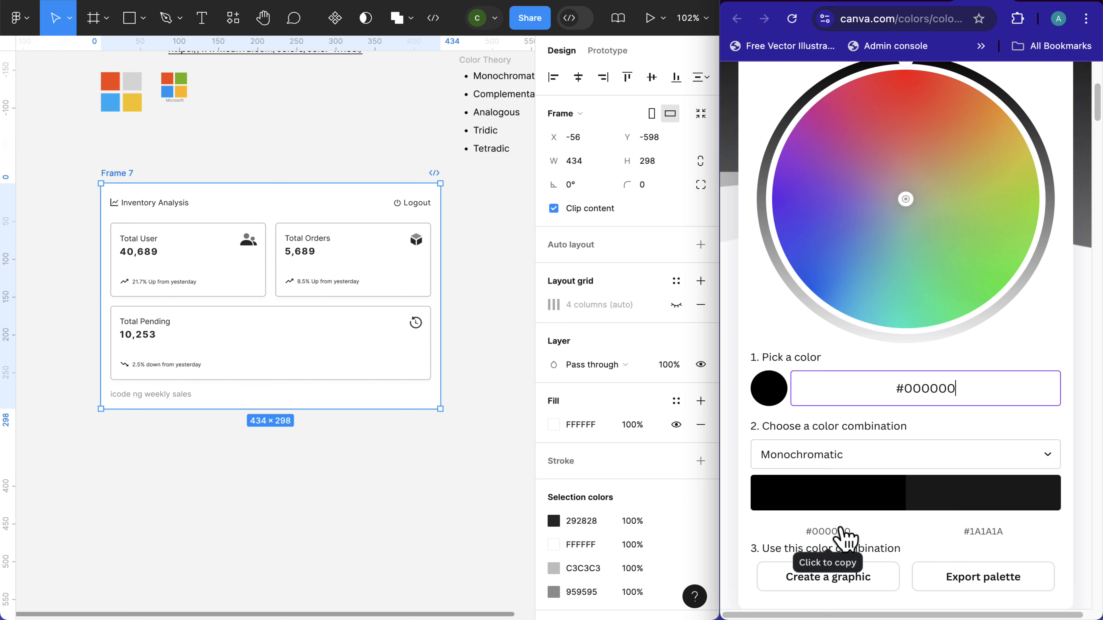
Step: Copy the color #000000 from the Canva combination and apply it as the dashboard frame's fill
click(842, 539)
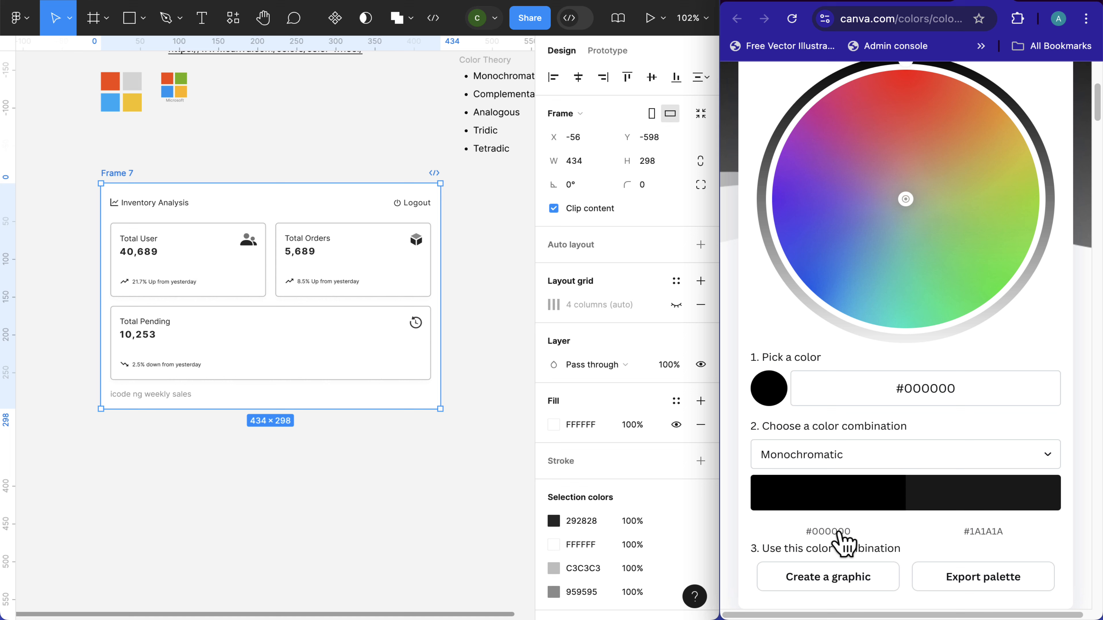
click(601, 428)
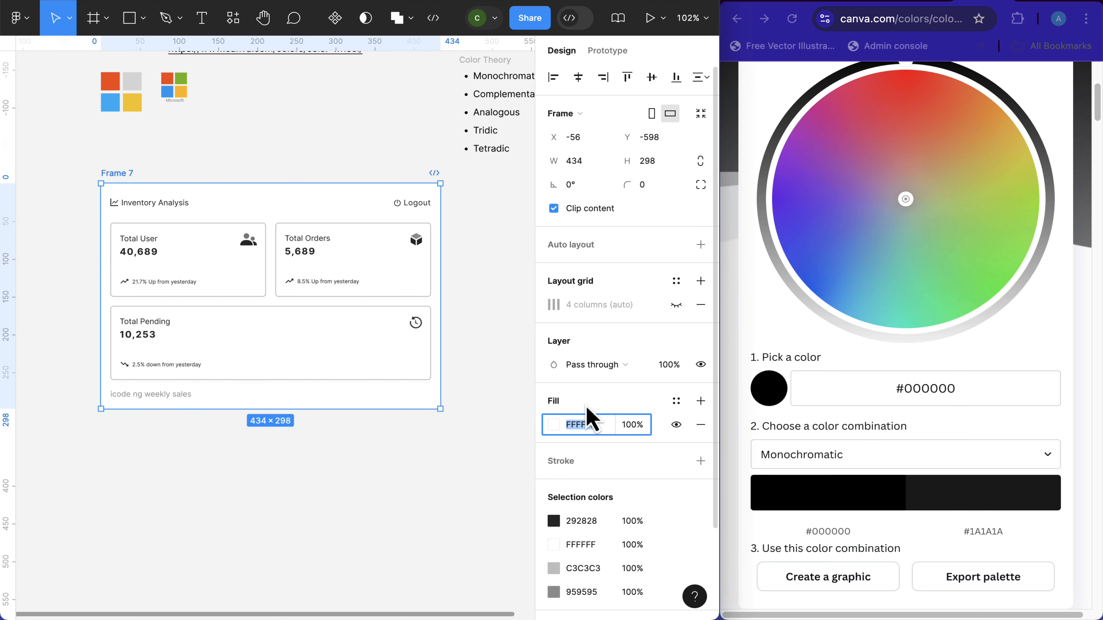
key(Return)
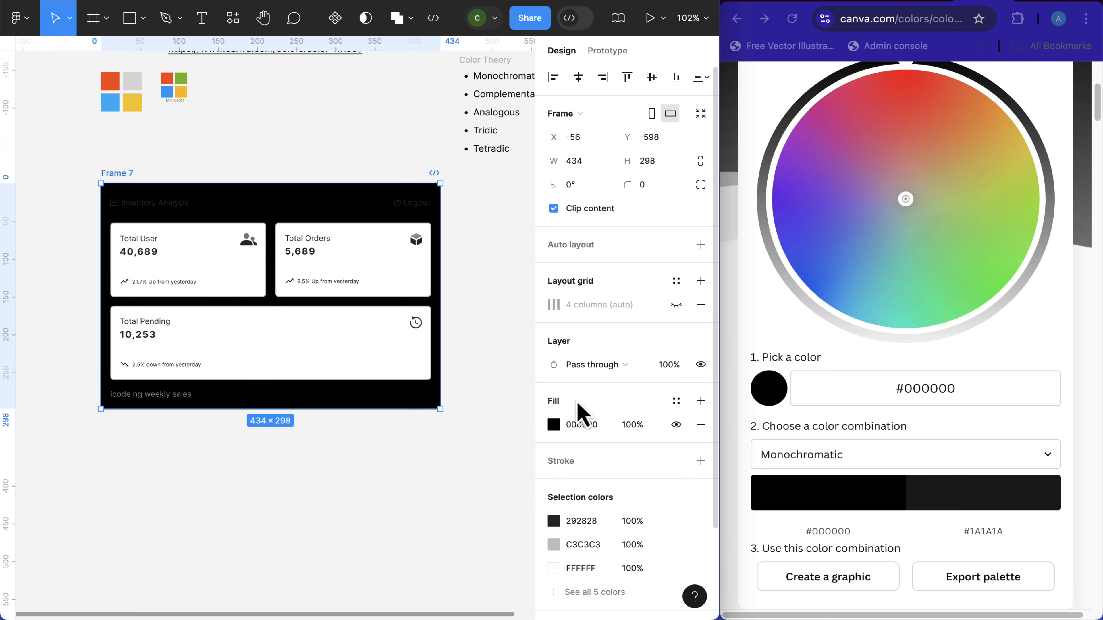
Step: Rename the dashboard frame as Desktop 1
double_click(121, 173)
text(De)
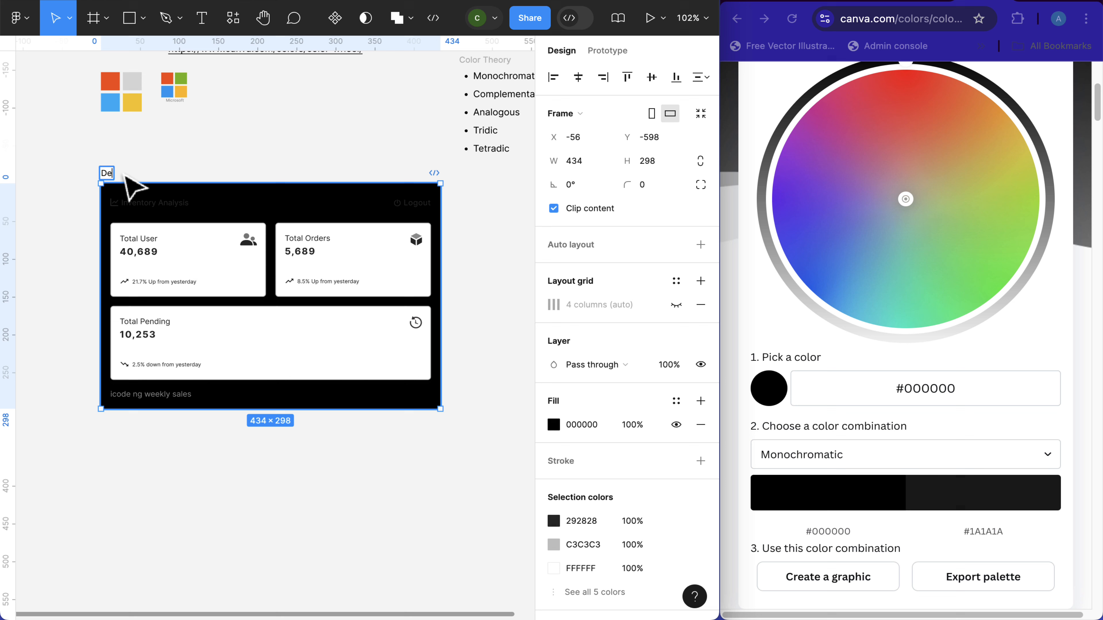
text(si)
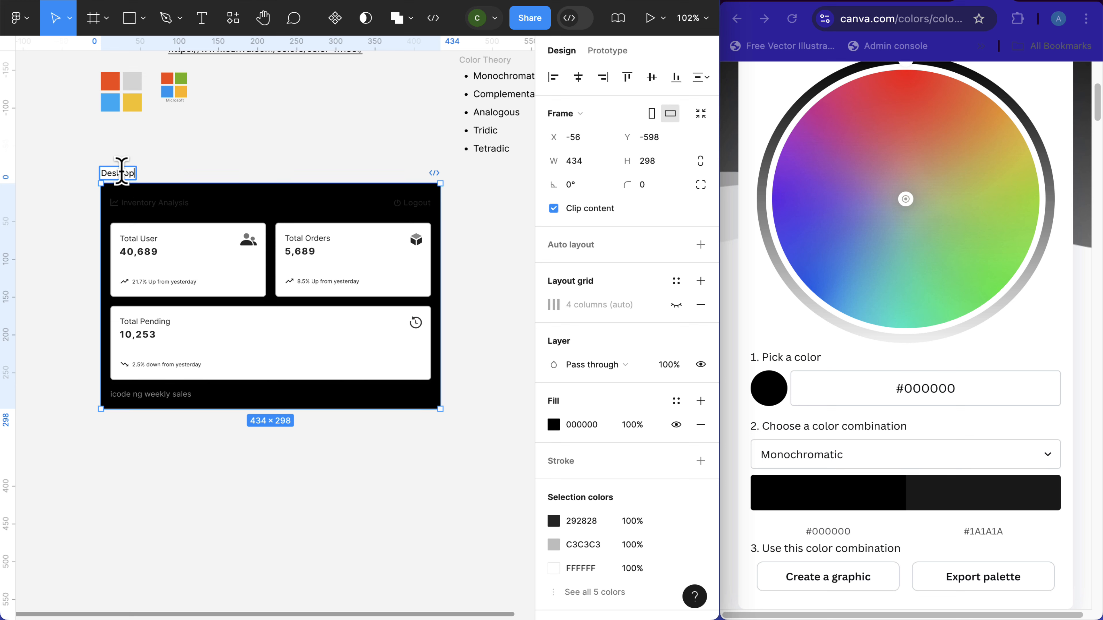
text(top 1)
key(Return)
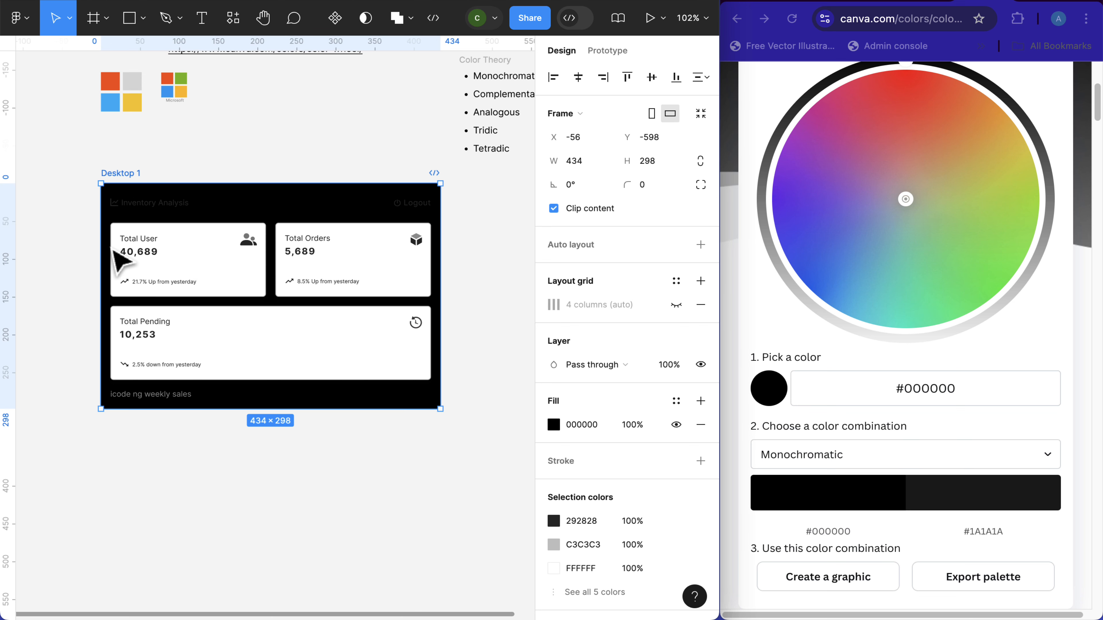
Step: Copy the monochromatic color #1A1A1A from Canva and apply it as the fill of the Total User, Total Orders and Total Pending cards
click(997, 546)
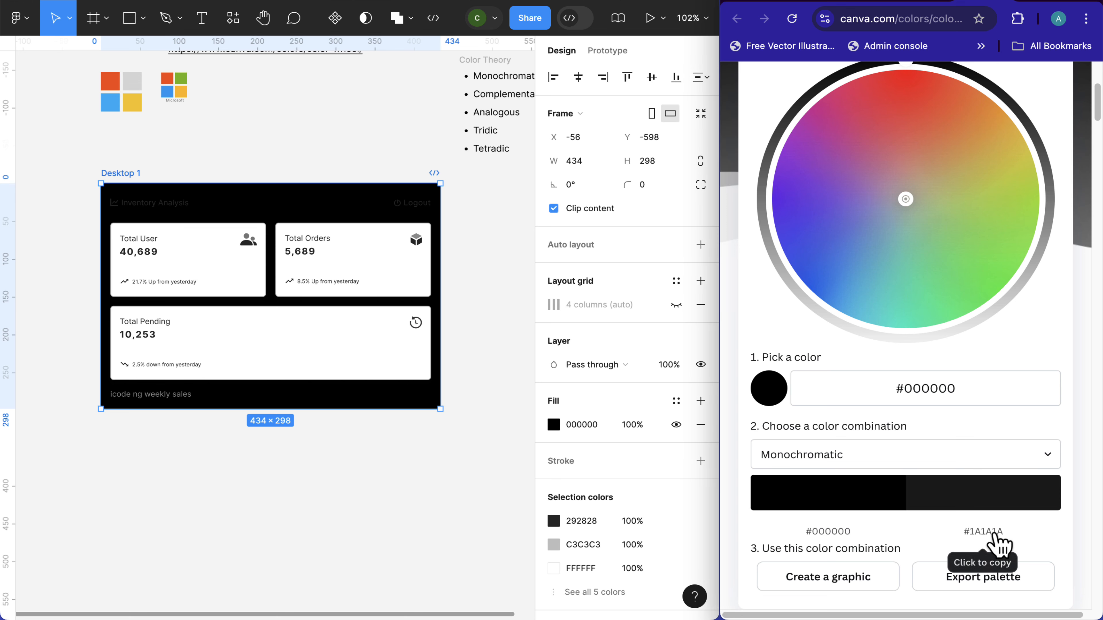
click(997, 547)
click(337, 377)
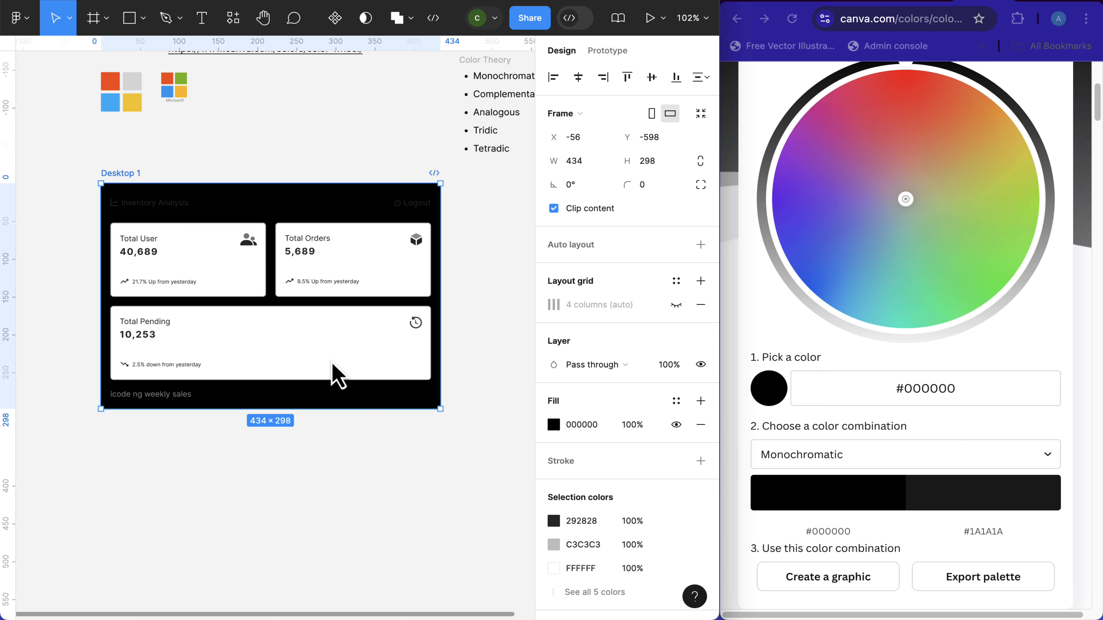
click(337, 377)
shift+click(212, 276)
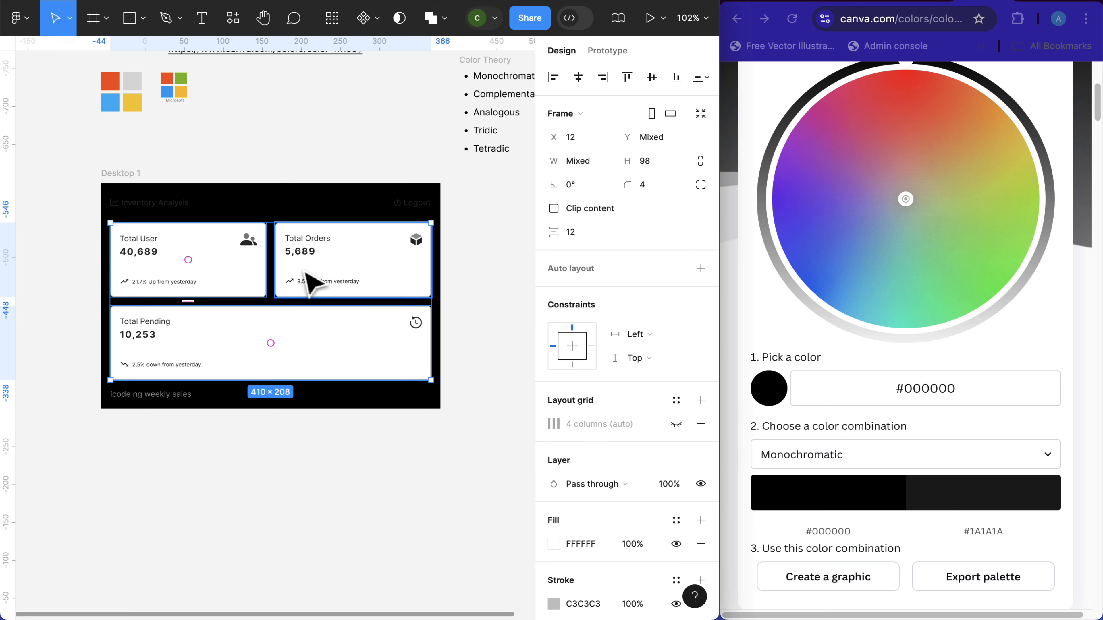
shift+click(358, 283)
scroll(615, 434, down, 3)
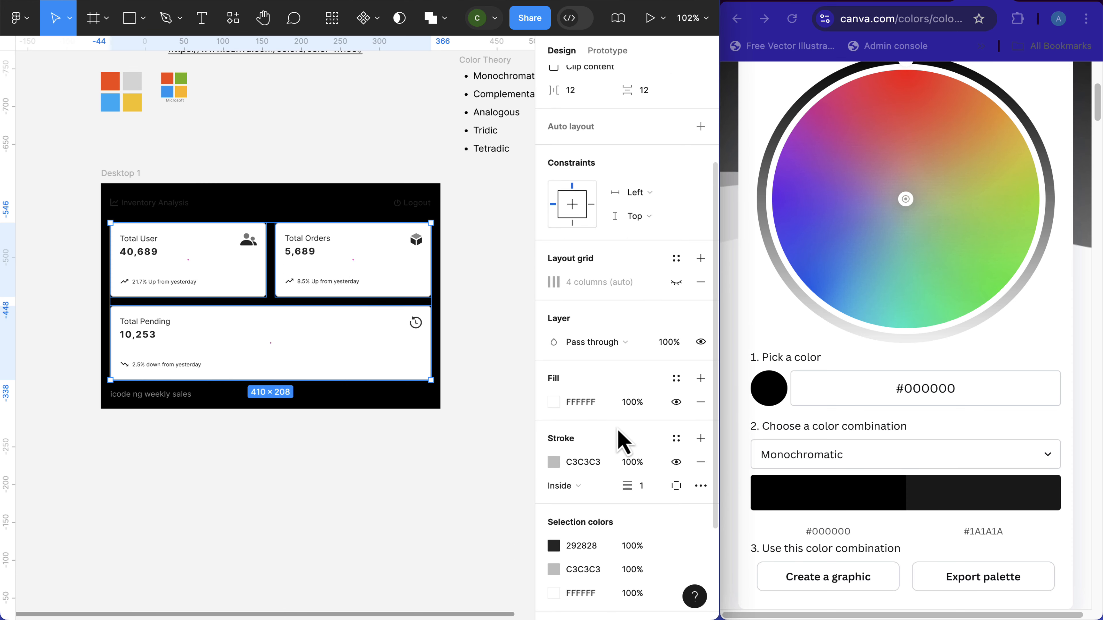
click(572, 398)
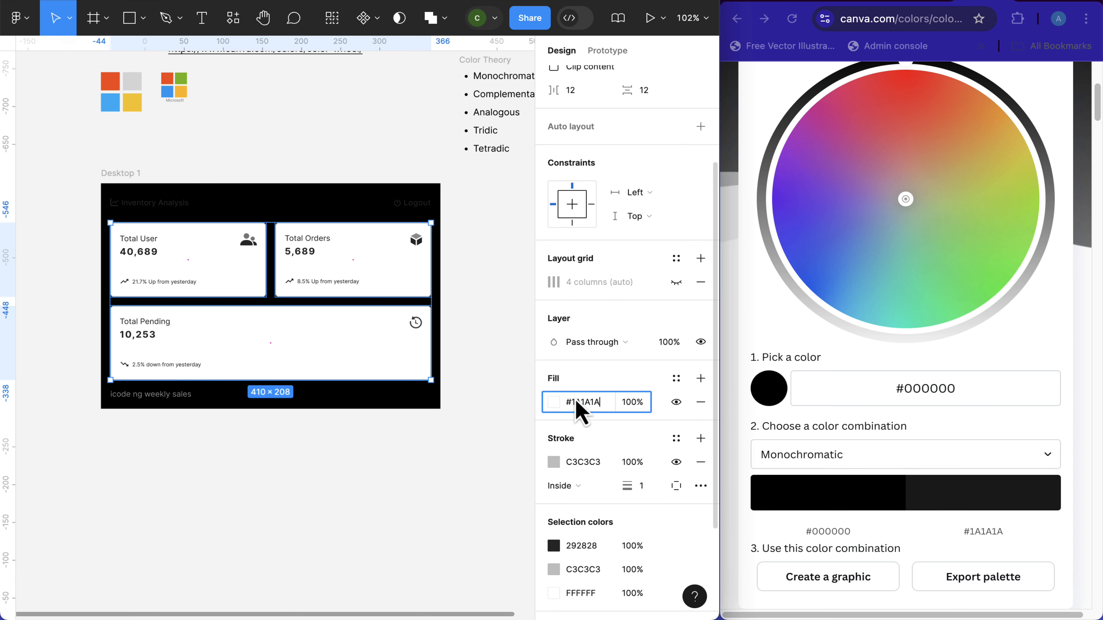
text(#1A1A1A)
key(Return)
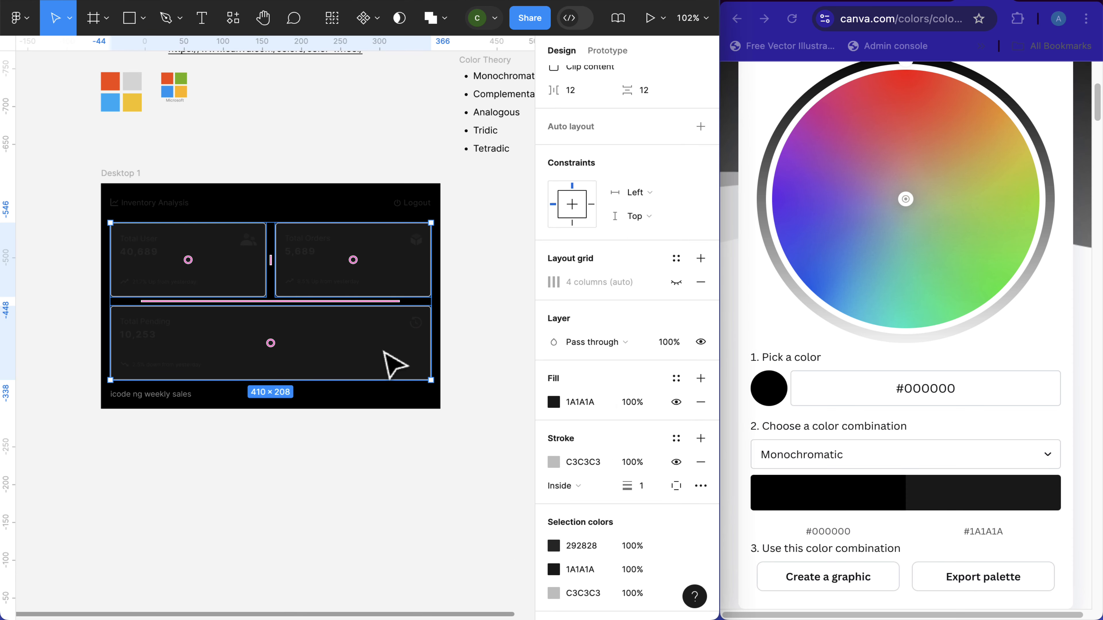
Step: Change the #292828 text and icon color of the Total User, Total Orders and Total Pending cards to #FFFFFF
scroll(621, 430, down, 3)
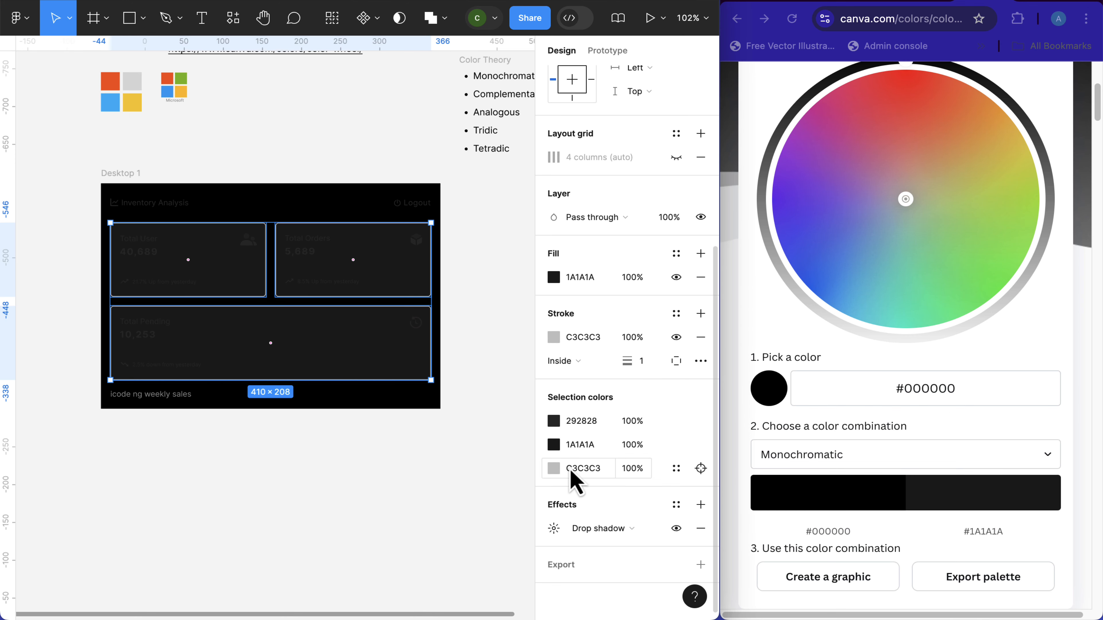
click(553, 421)
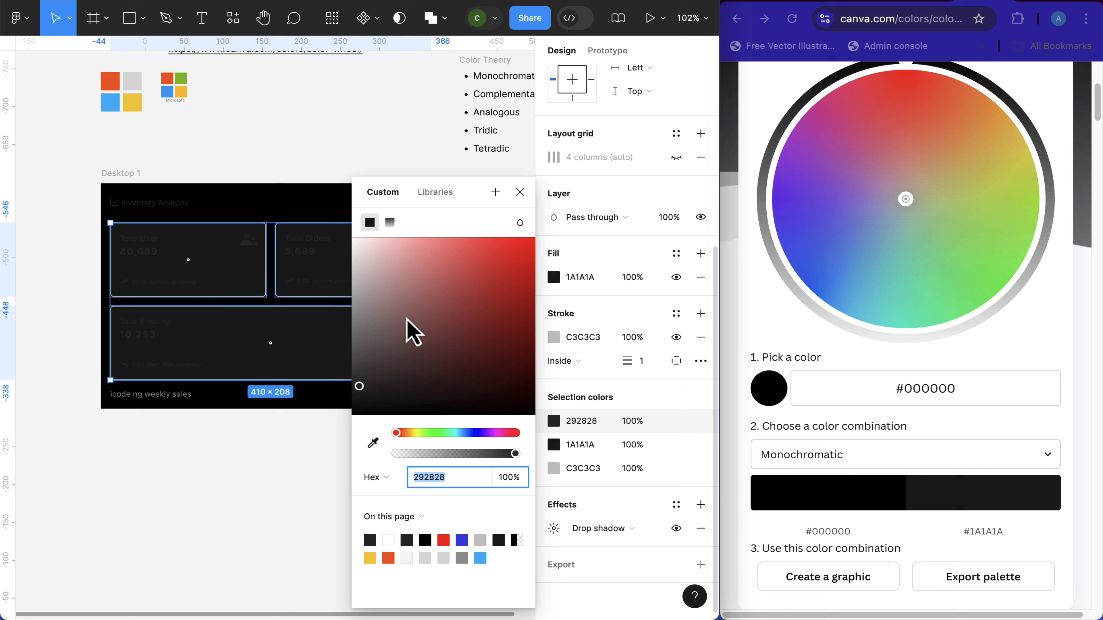
drag(411, 330, 317, 219)
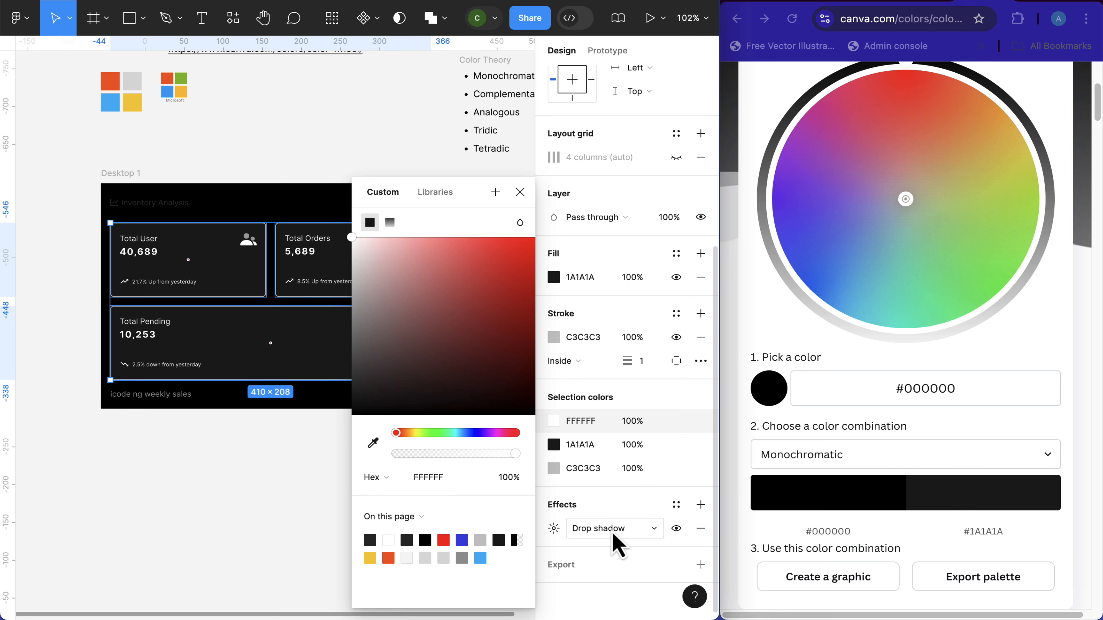
click(616, 500)
Step: Hide the drop shadow and the stroke of the three selected cards
click(676, 528)
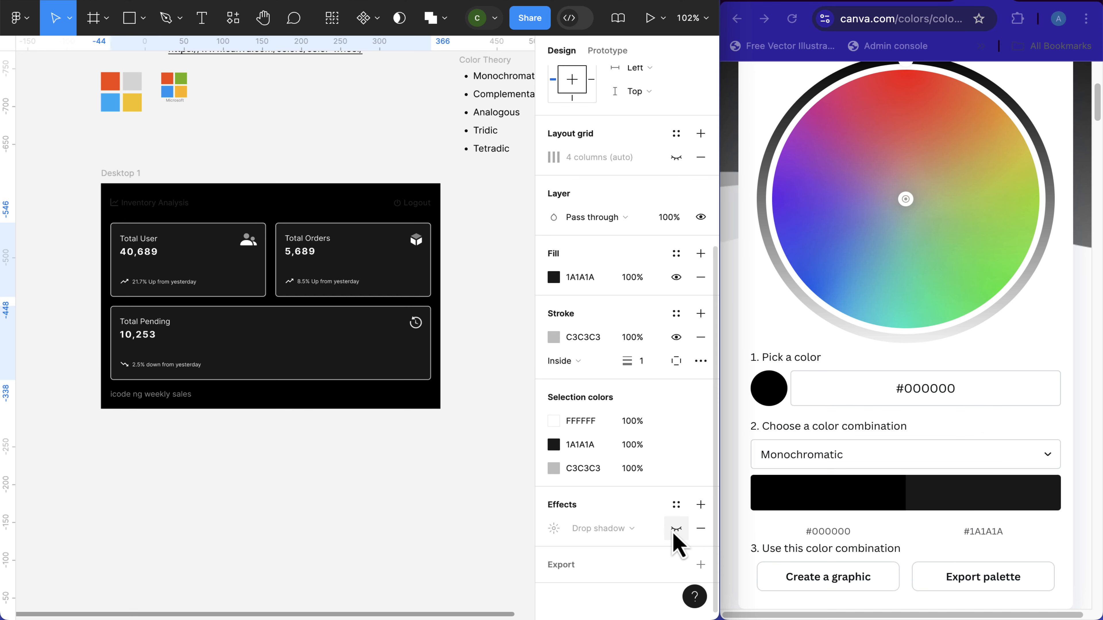
click(676, 338)
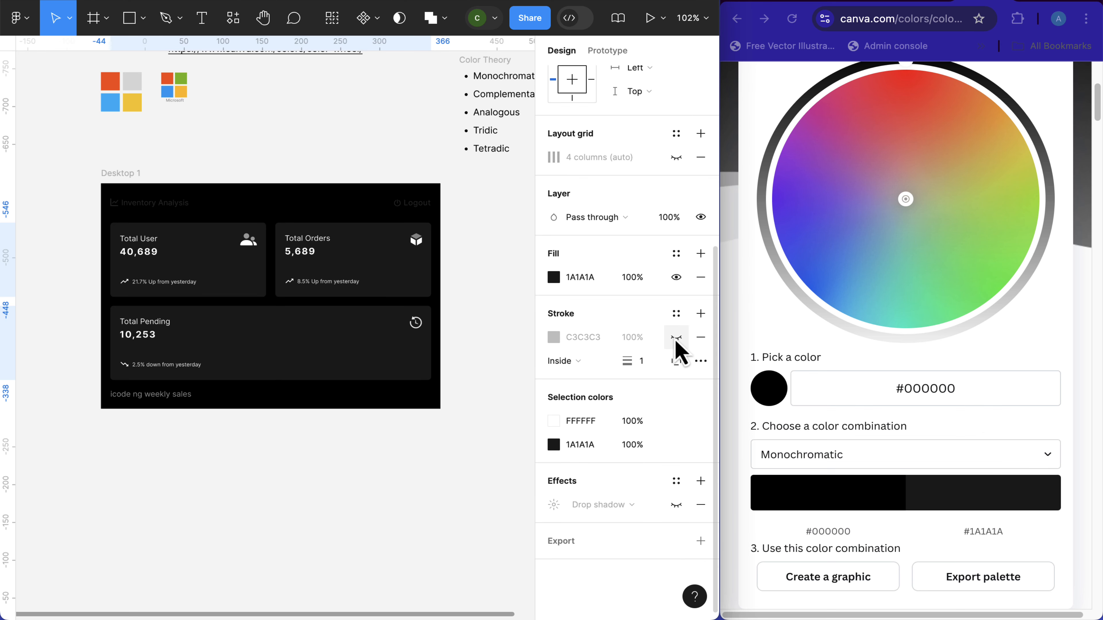
Step: Change the color of the Inventory Analysis and Logout header row to #FFFFFF
scroll(283, 305, up, 1)
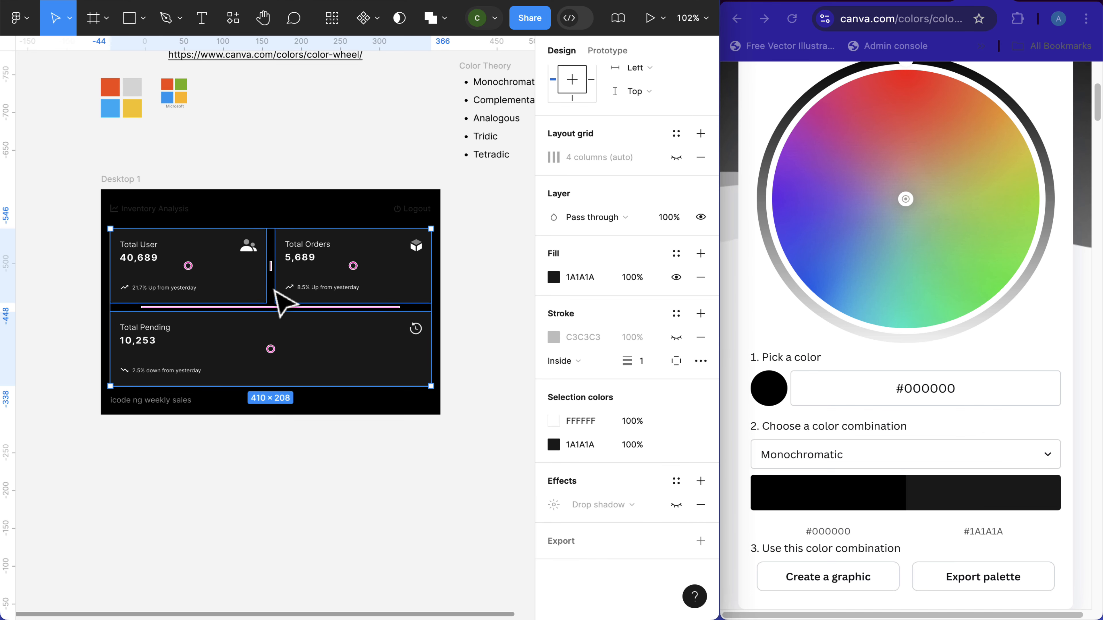
click(160, 217)
click(554, 491)
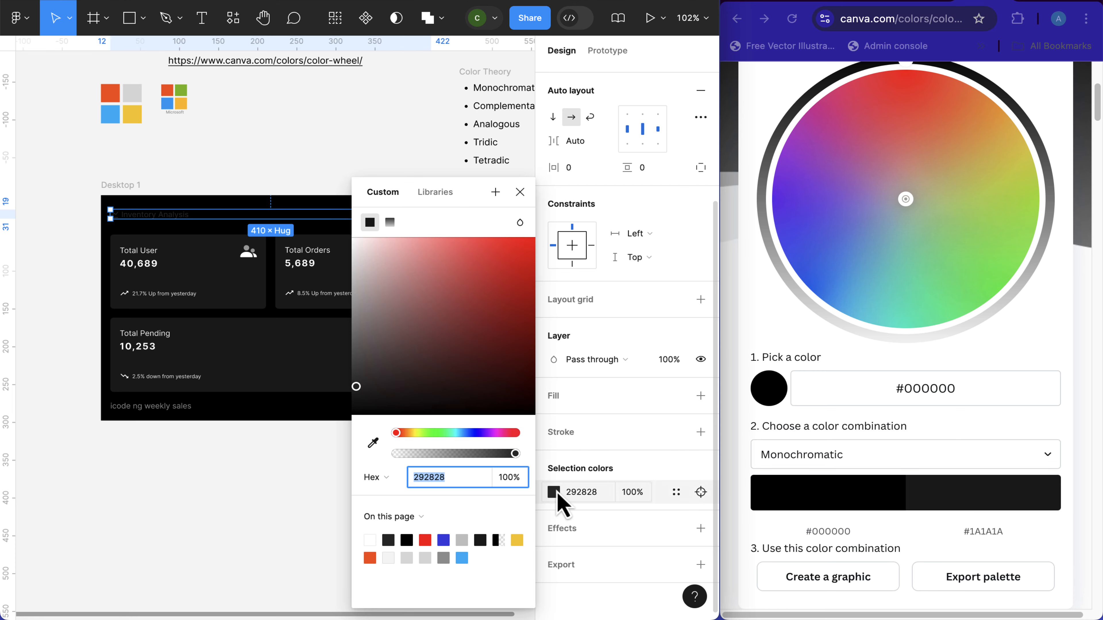
mouse_move(429, 338)
mouse_down()
mouse_move(312, 239)
mouse_move(284, 182)
mouse_up()
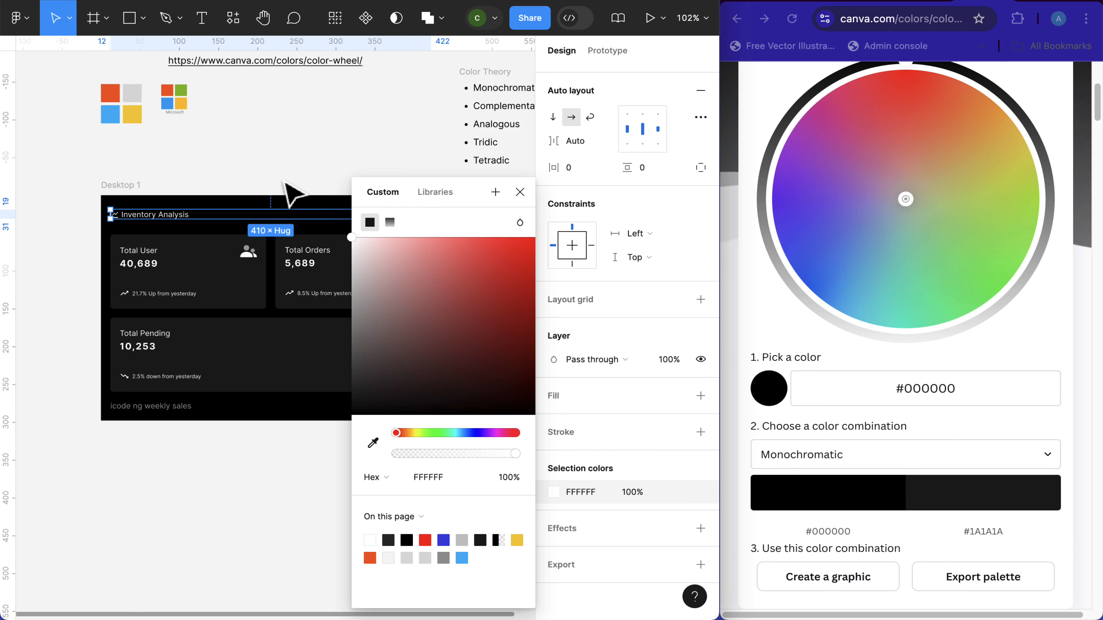
click(284, 183)
Step: Duplicate the Desktop 1 dashboard frame beside the original
scroll(344, 290, up, 5)
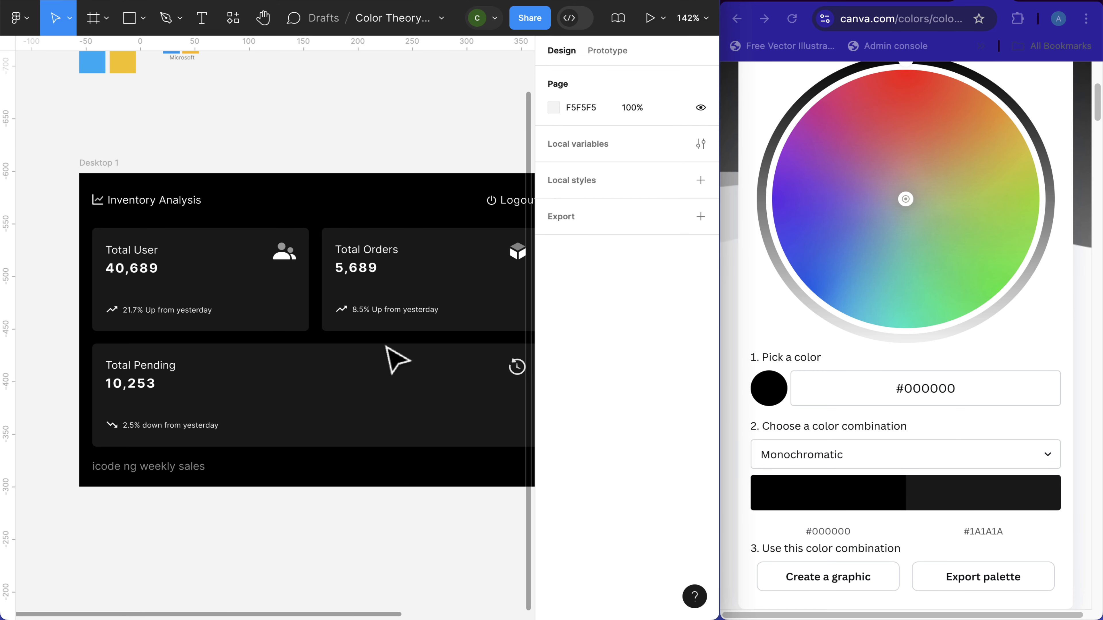
scroll(269, 241, down, 2)
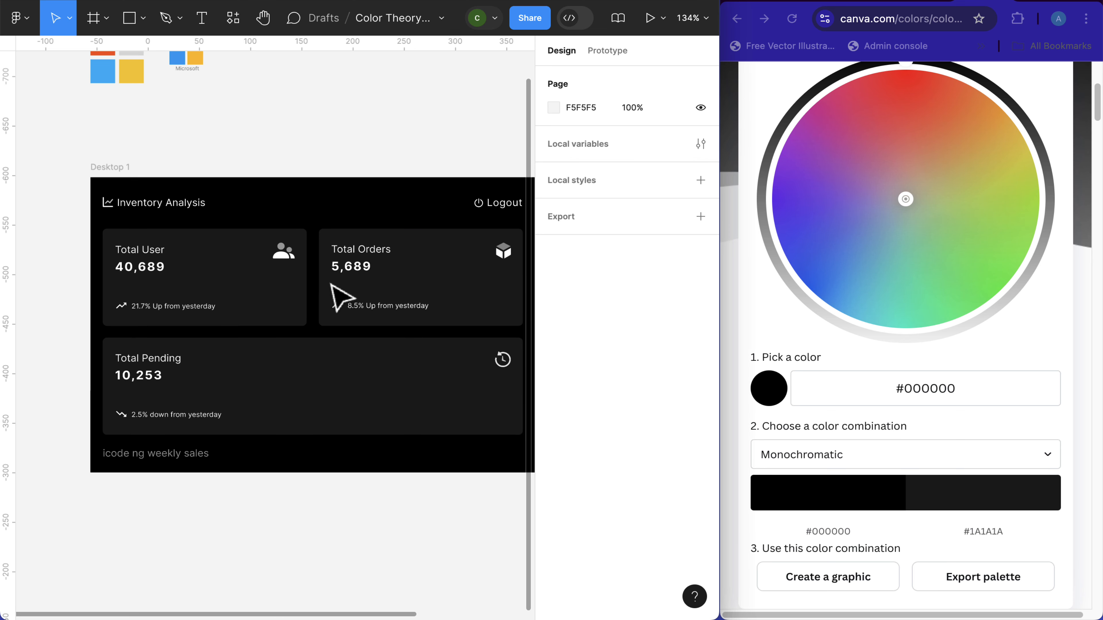
scroll(334, 291, right, 3)
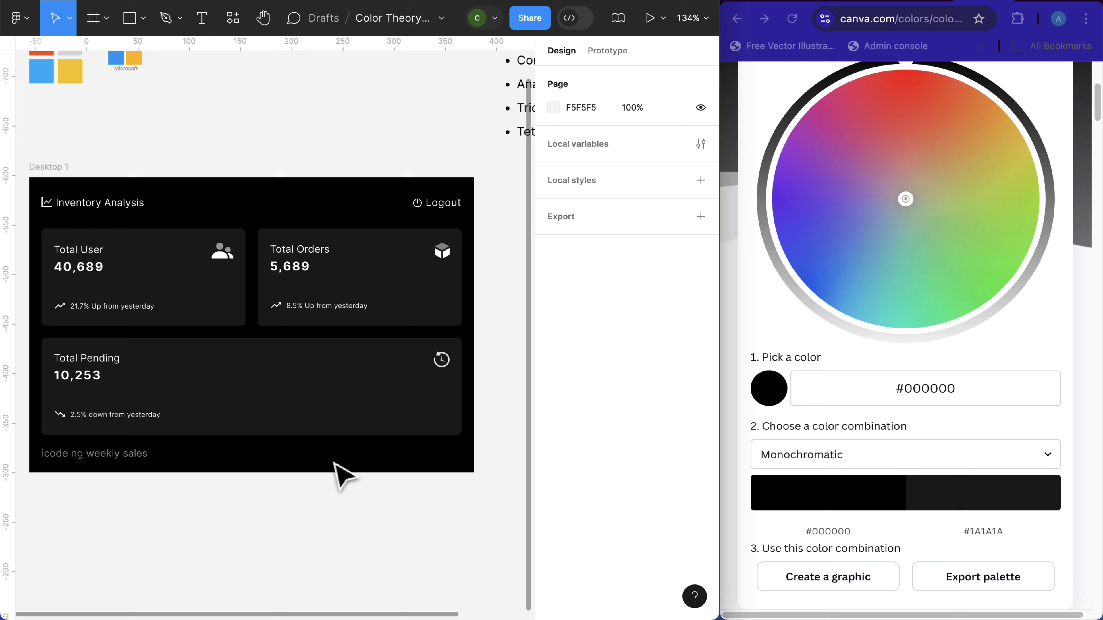
scroll(332, 463, down, 2)
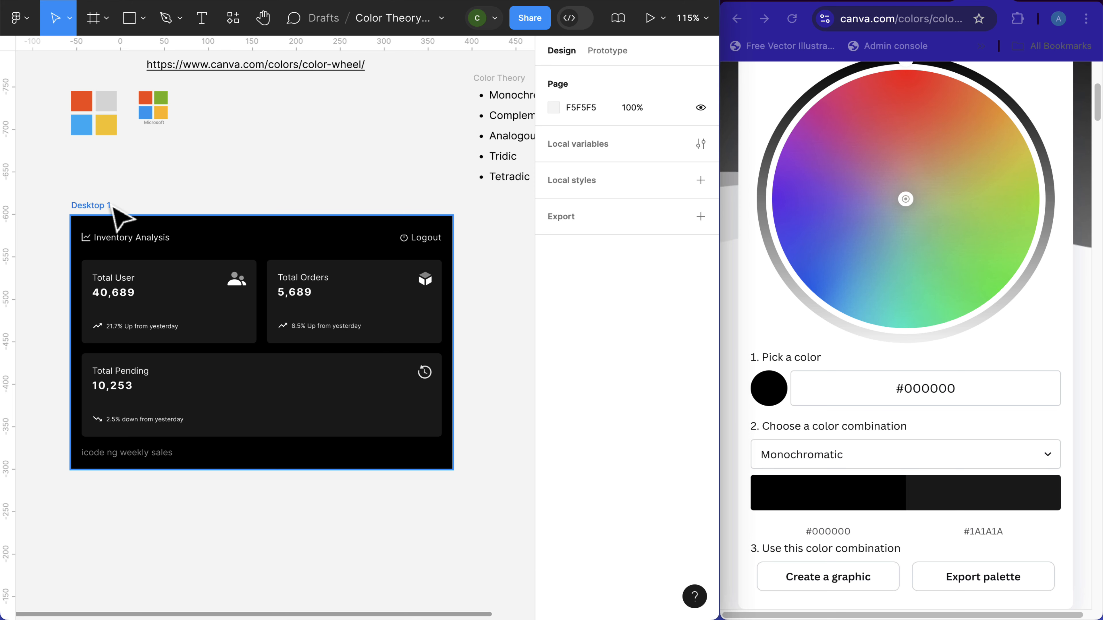
click(98, 206)
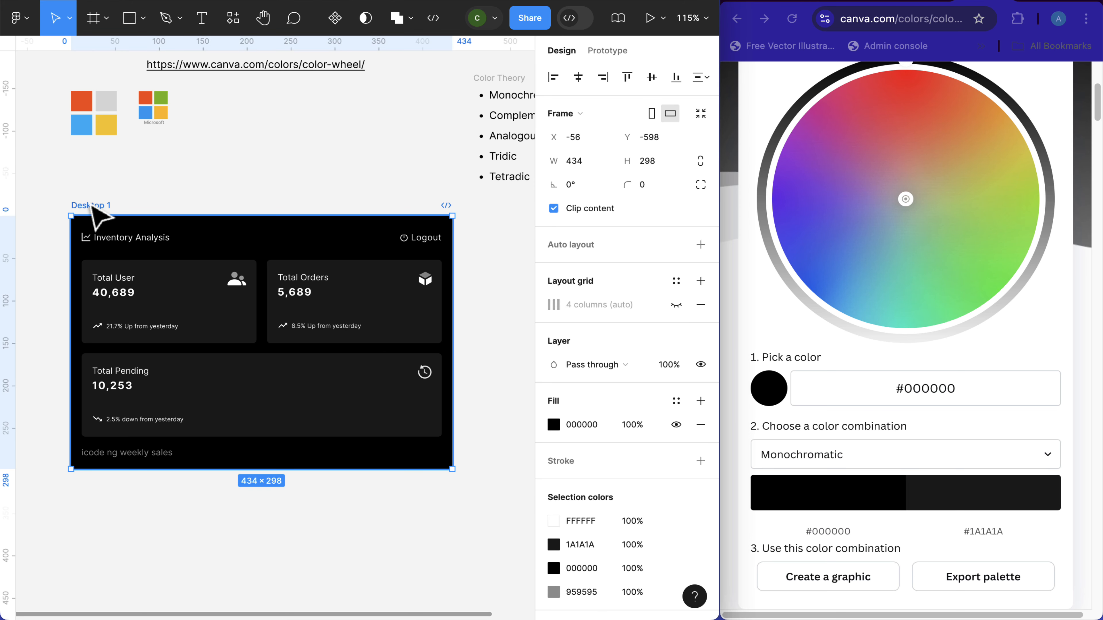
key(ctrl+d)
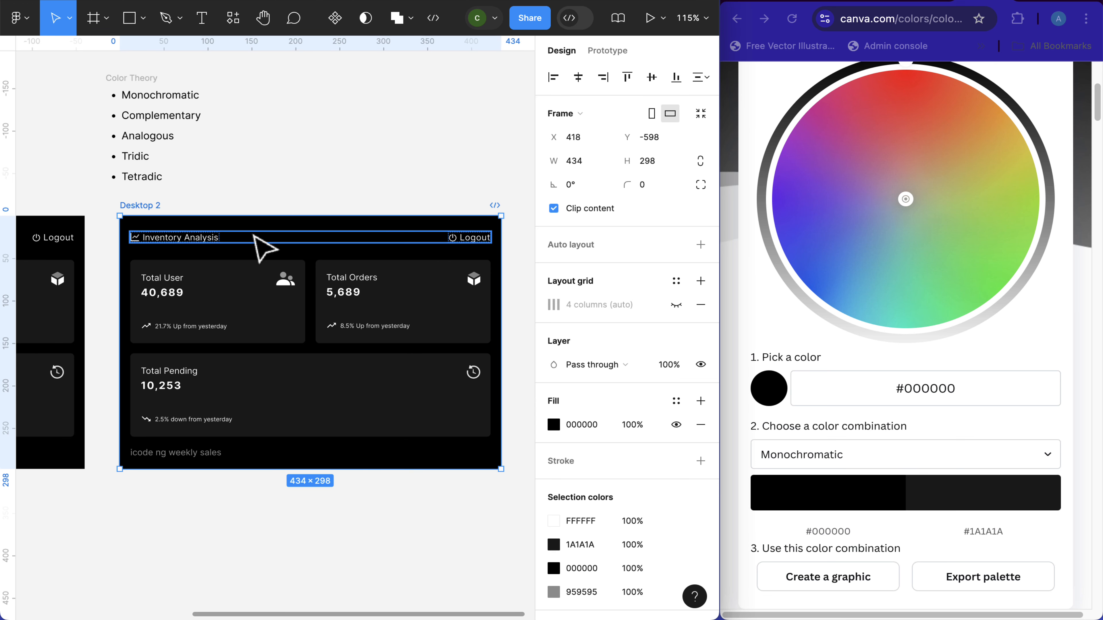
Step: Switch to Canva and raise the luminance of the combination's first color to #1E1E1E
key(super+Tab)
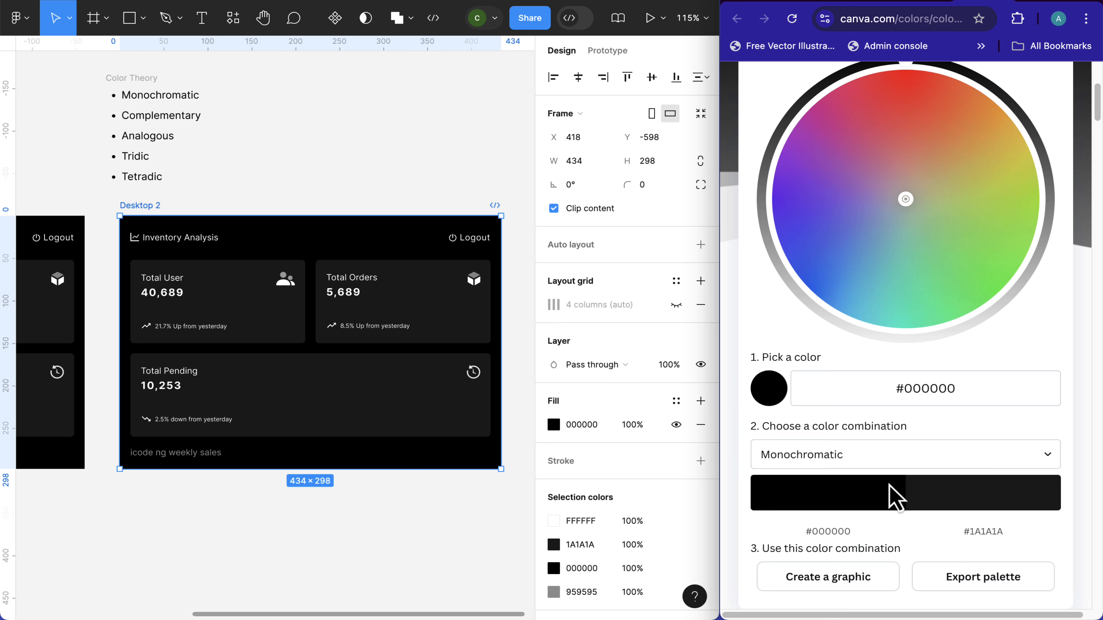
click(837, 495)
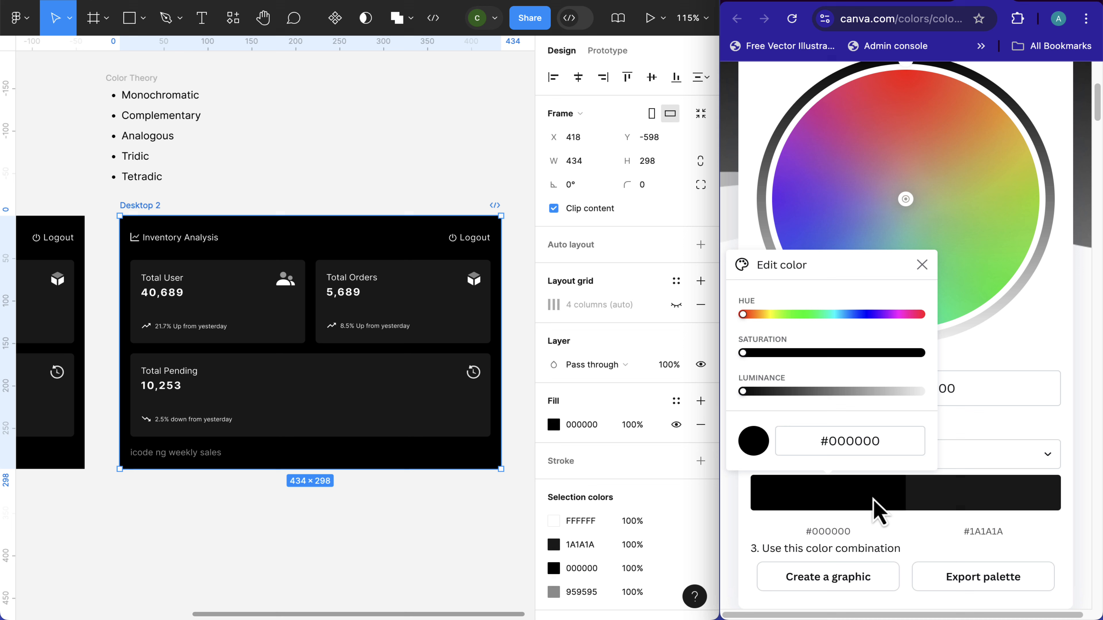
click(1012, 495)
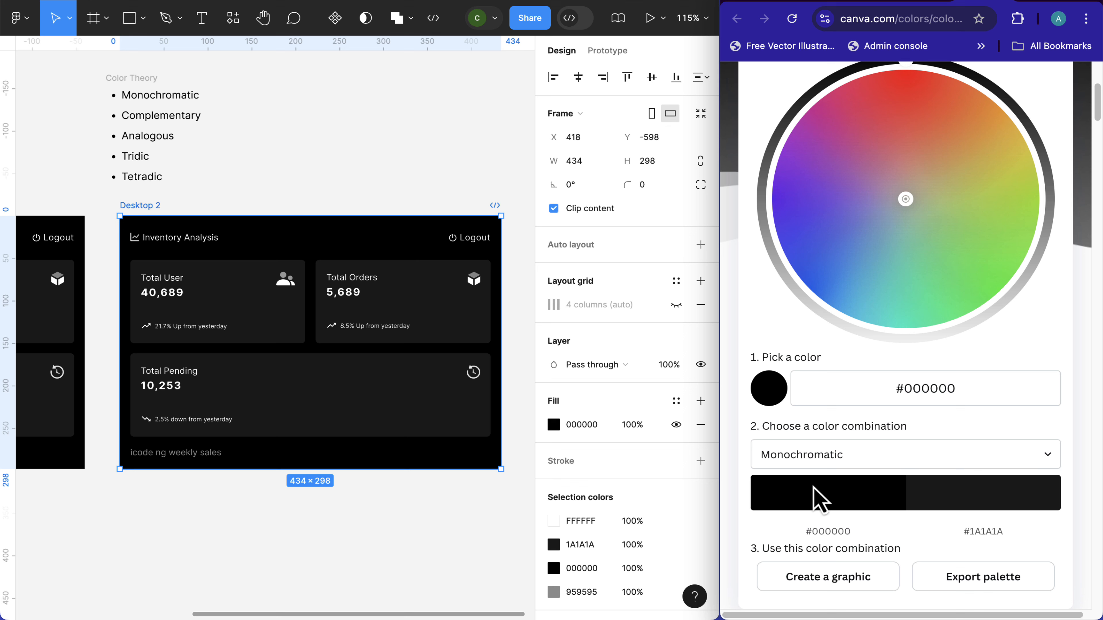
click(831, 498)
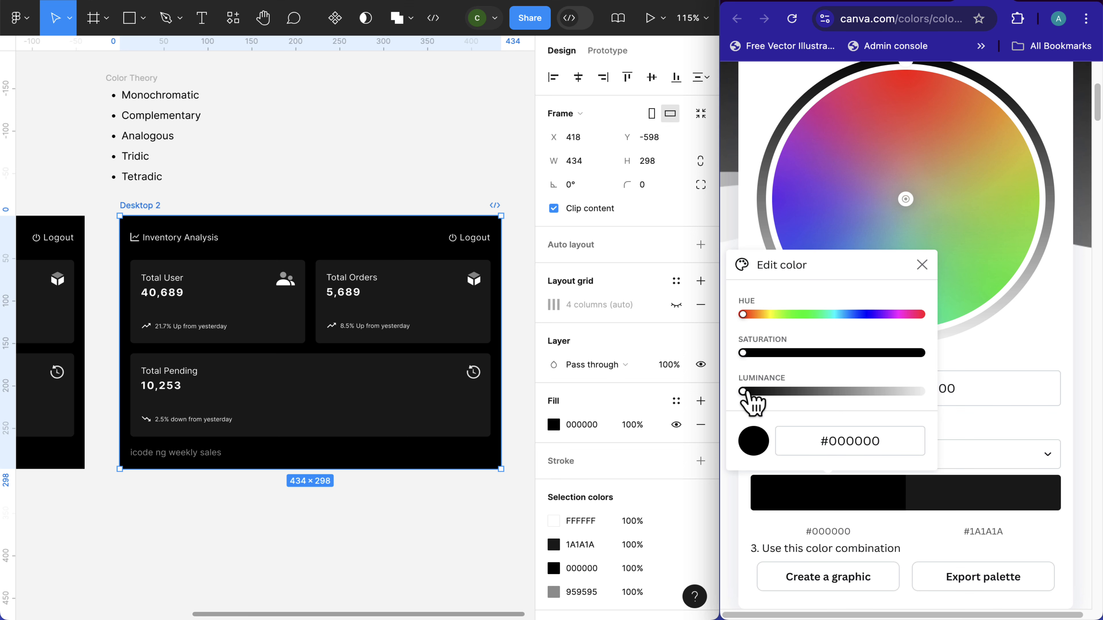
drag(742, 392, 763, 392)
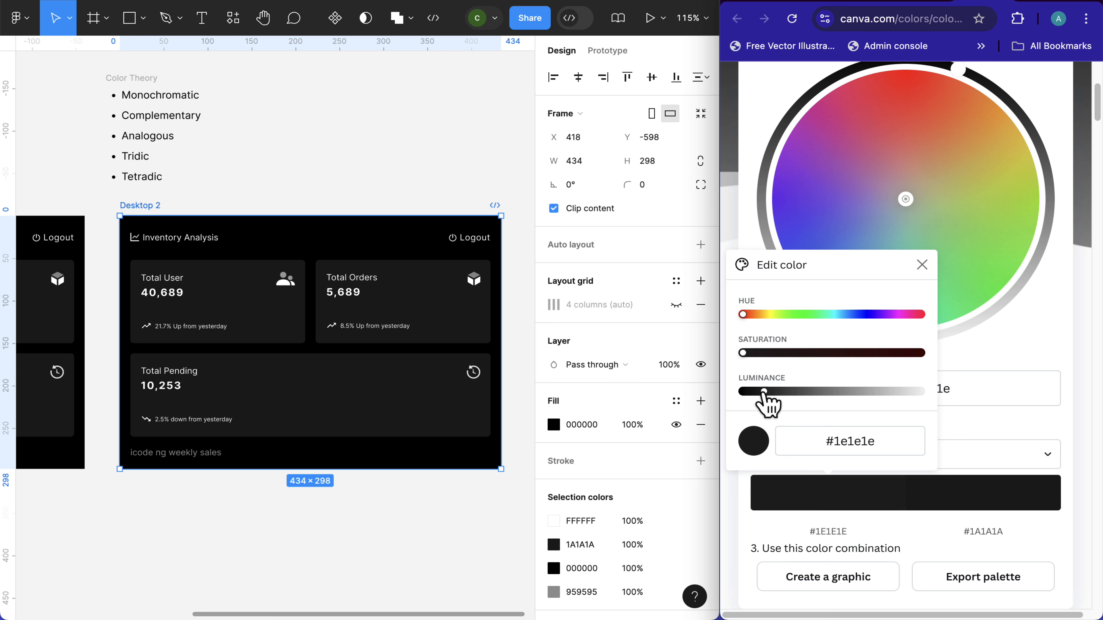
Step: Copy the color #1E1E1E from Canva and apply it as the fill of the Desktop 2 frame in Figma
click(855, 442)
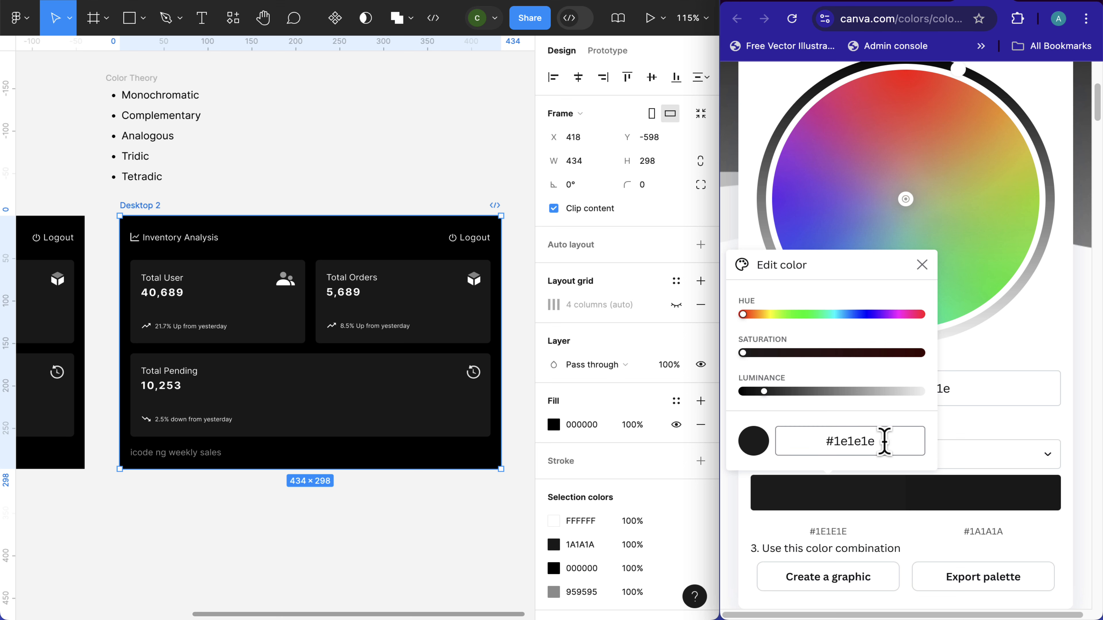
drag(884, 440, 784, 434)
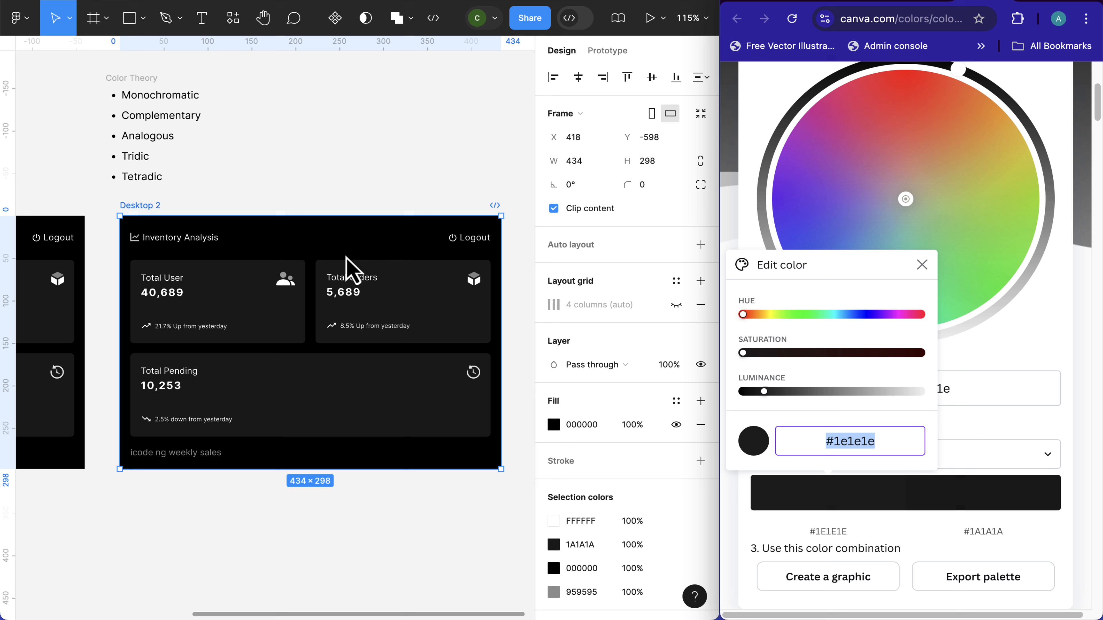
click(586, 428)
click(585, 428)
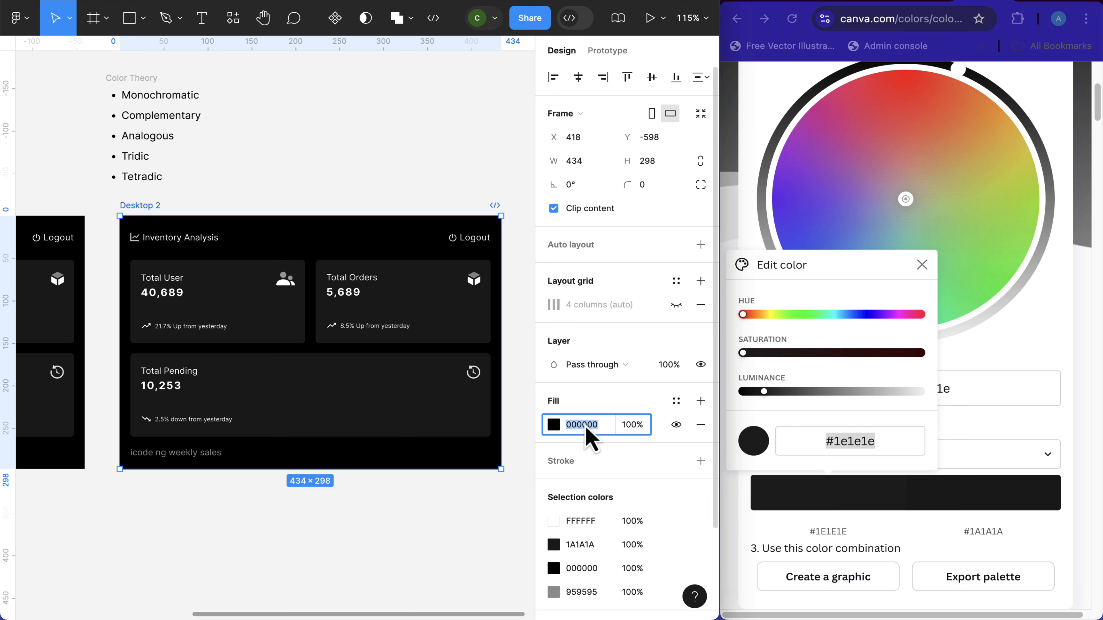
key(Return)
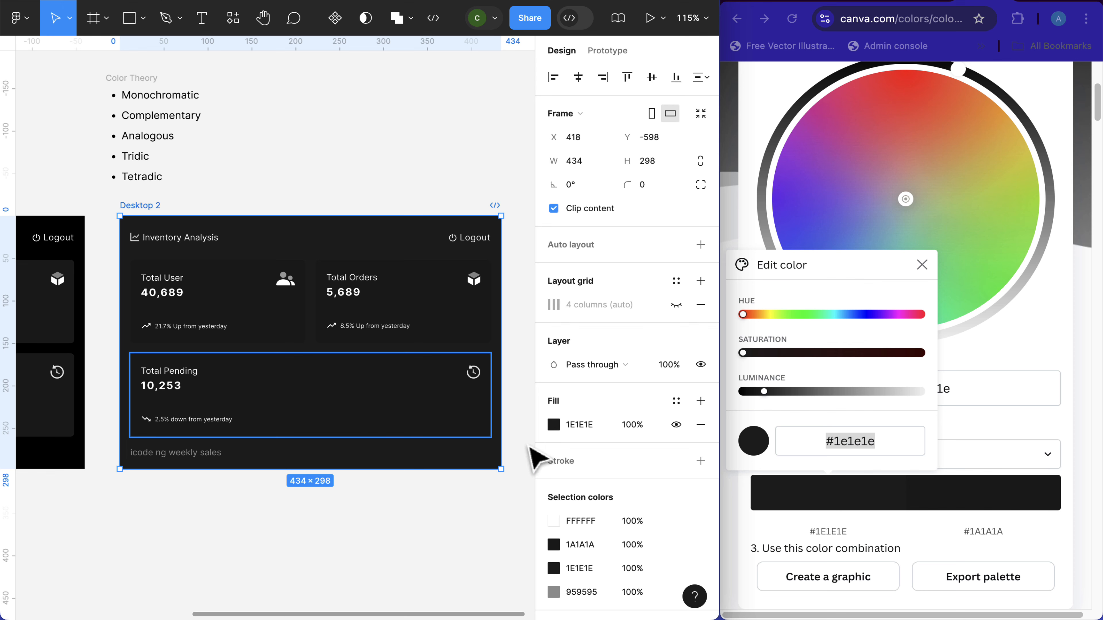
Step: Raise the luminance of the second color in the Canva combination to #222222
click(996, 543)
click(998, 499)
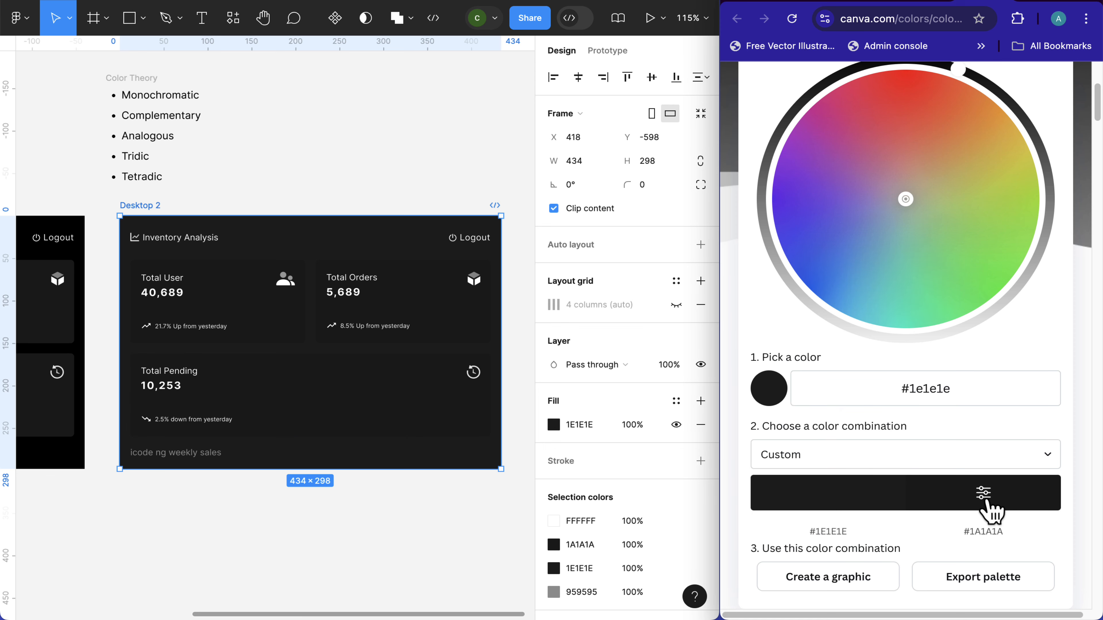
click(984, 495)
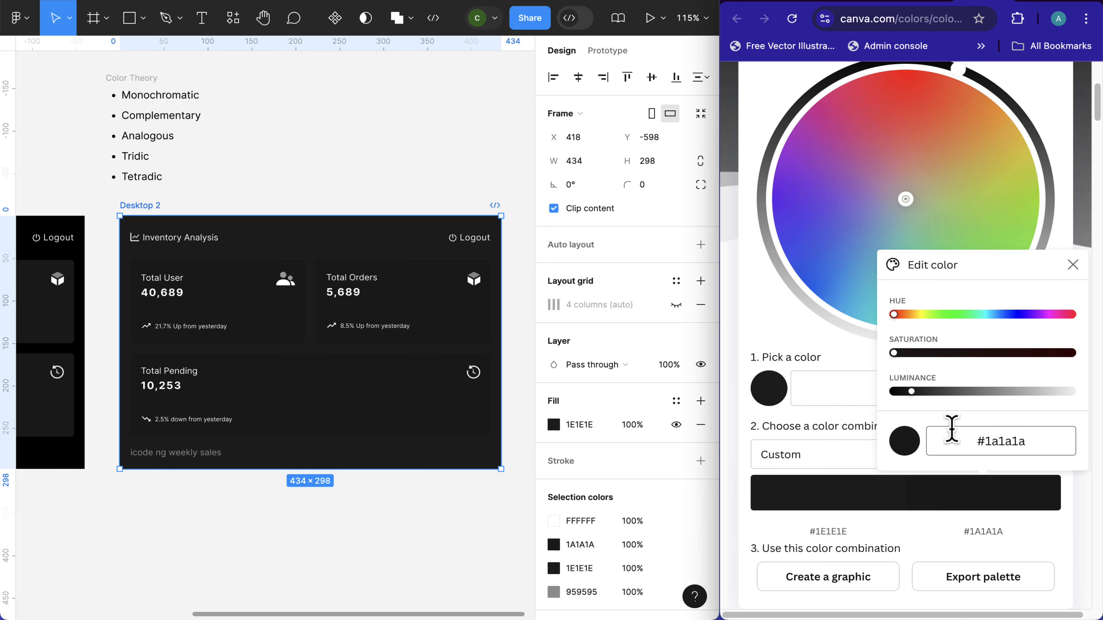
drag(911, 391, 917, 392)
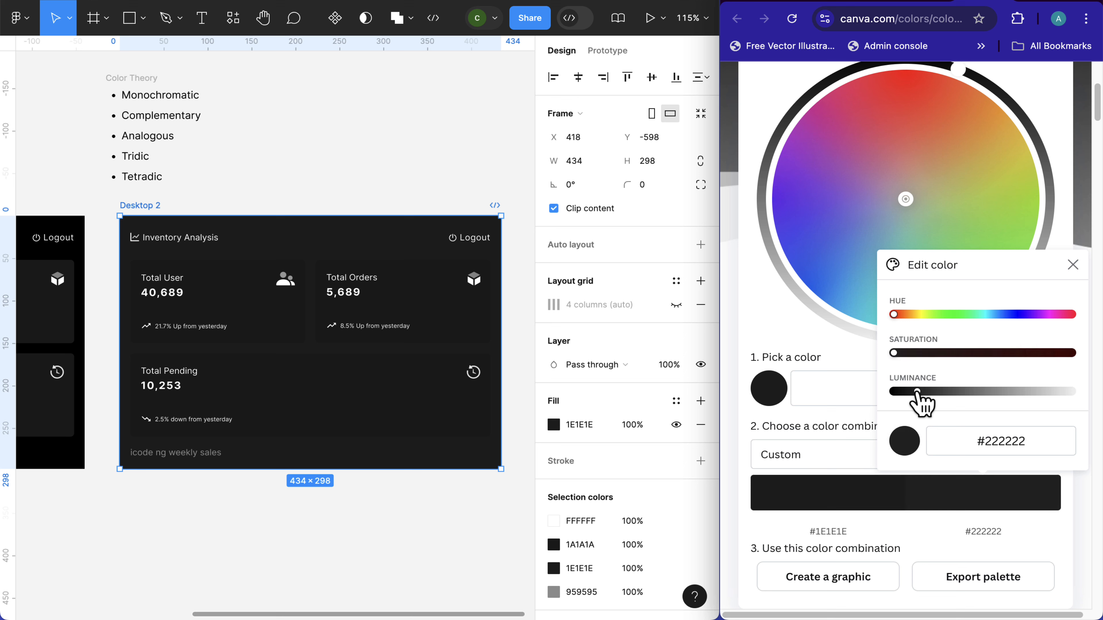
click(1001, 538)
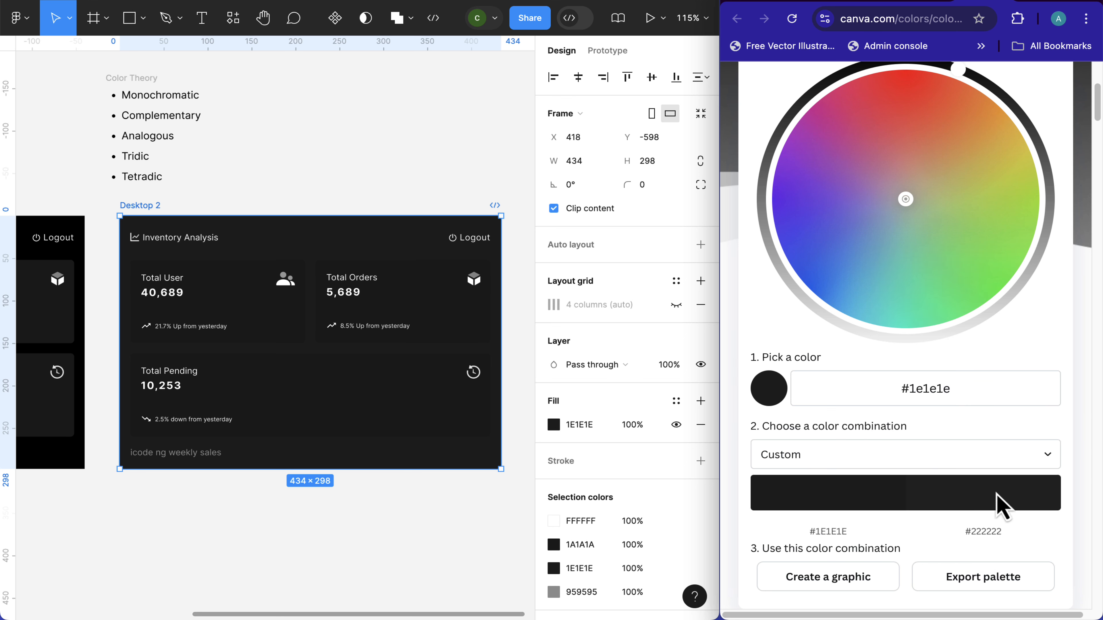
Step: Copy #222222 from Canva and apply it as the fill of the Total User, Total Orders and Total Pending cards in Desktop 2
click(980, 495)
drag(1012, 442, 953, 437)
click(172, 313)
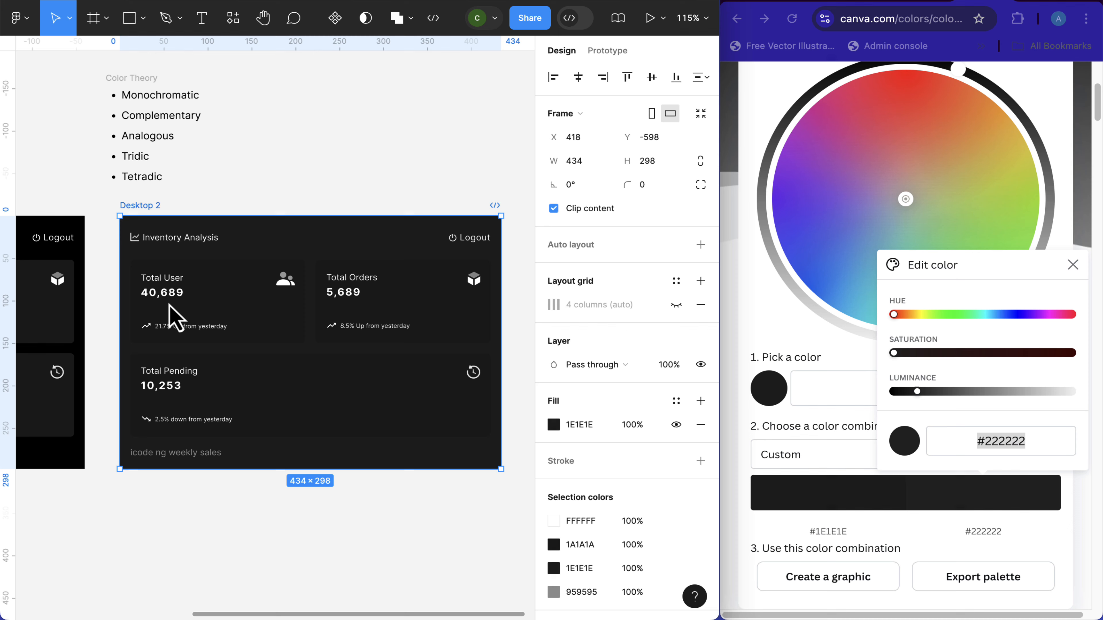
click(214, 320)
shift+click(413, 328)
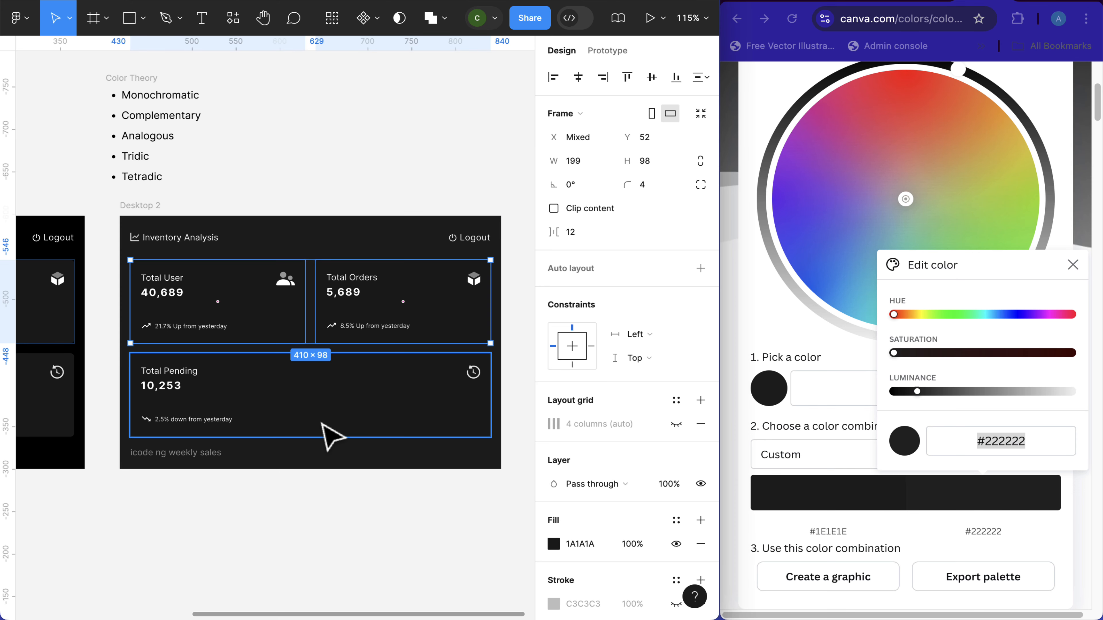
shift+click(327, 436)
scroll(577, 543, down, 1)
click(581, 535)
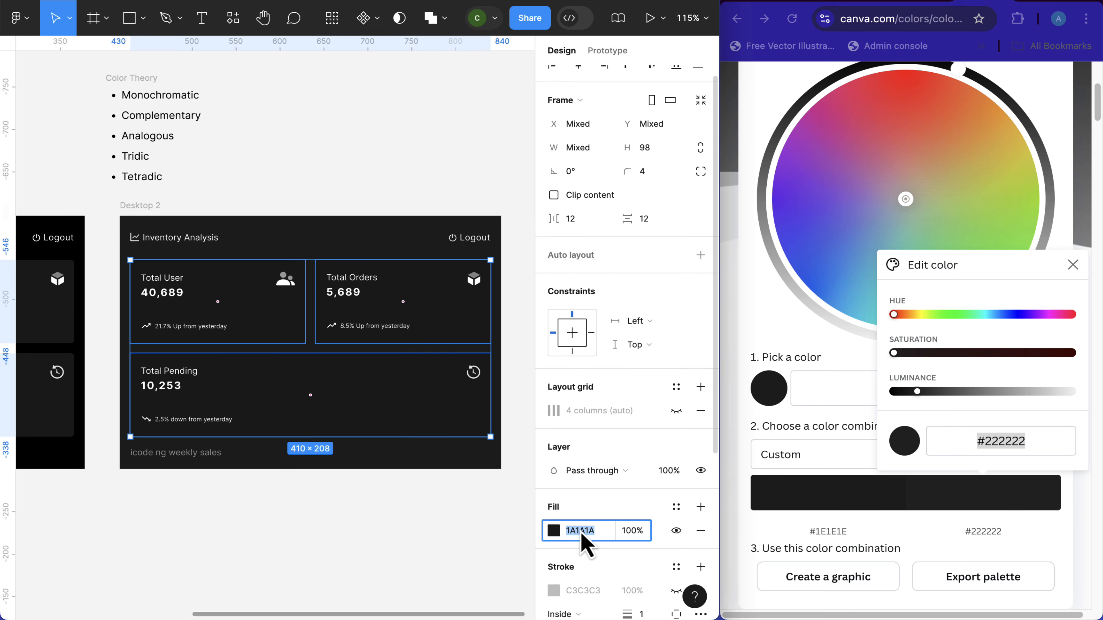
key(Return)
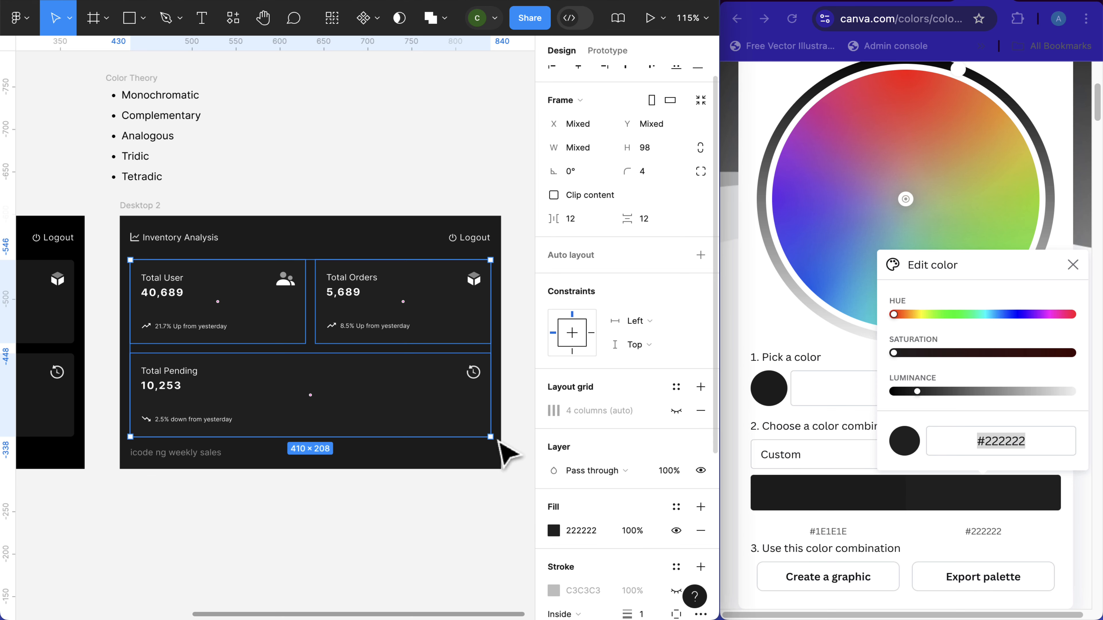
scroll(399, 434, up, 3)
click(377, 531)
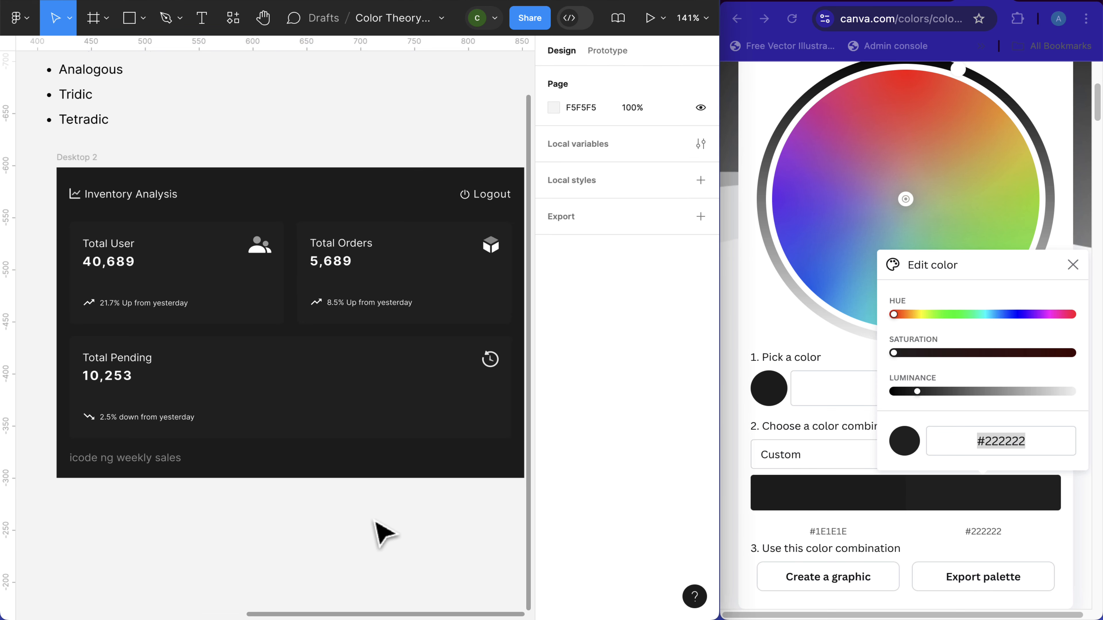
scroll(378, 531, down, 3)
scroll(369, 397, up, 2)
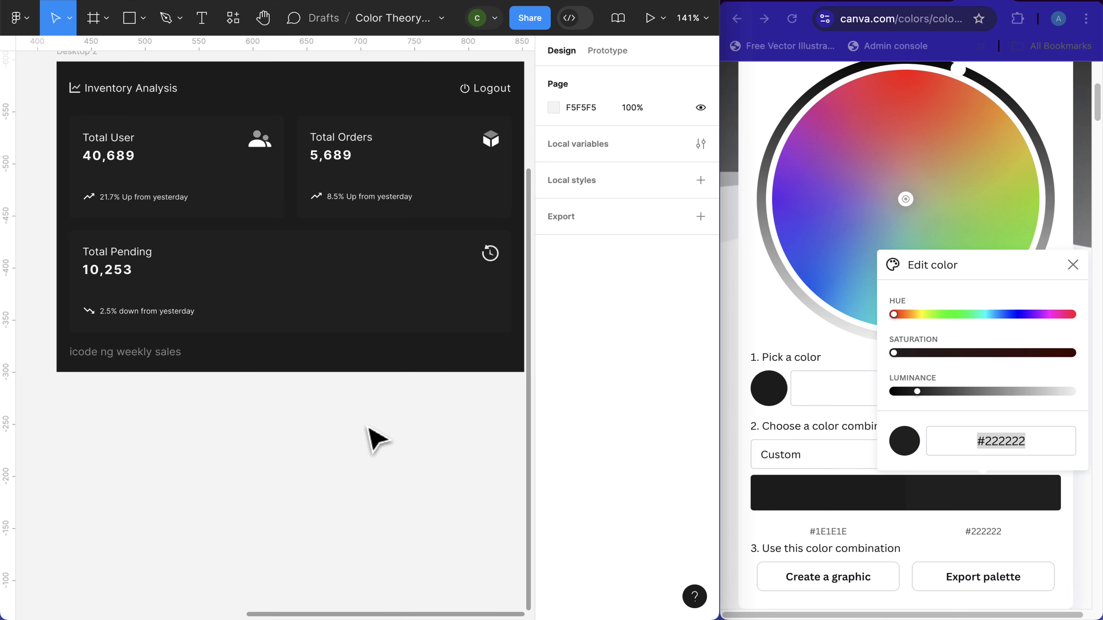
scroll(377, 440, down, 2)
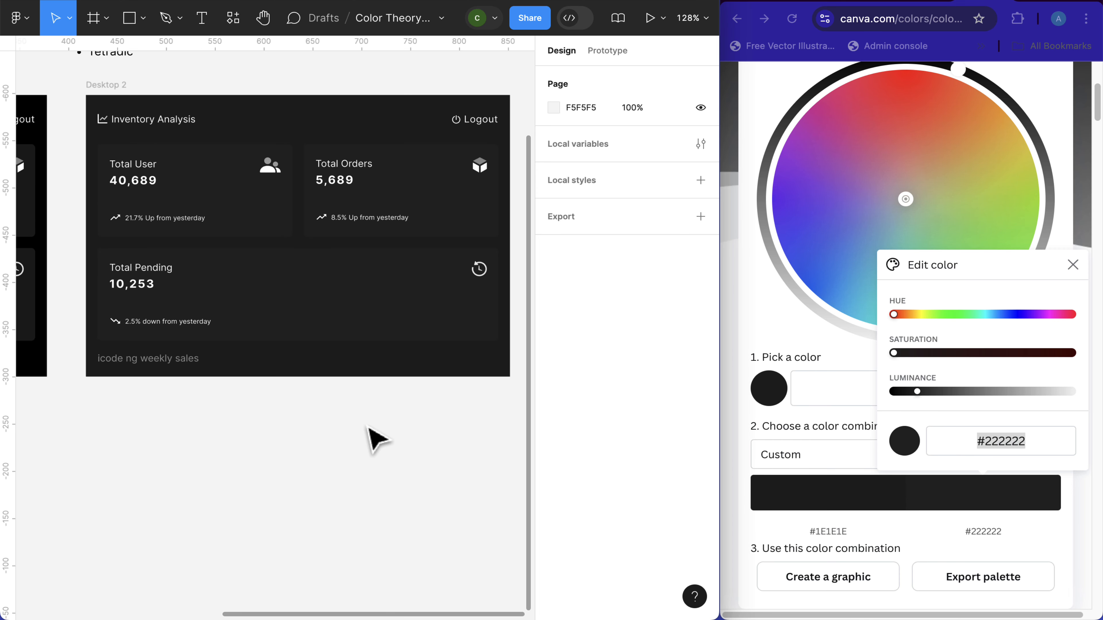
scroll(378, 440, down, 2)
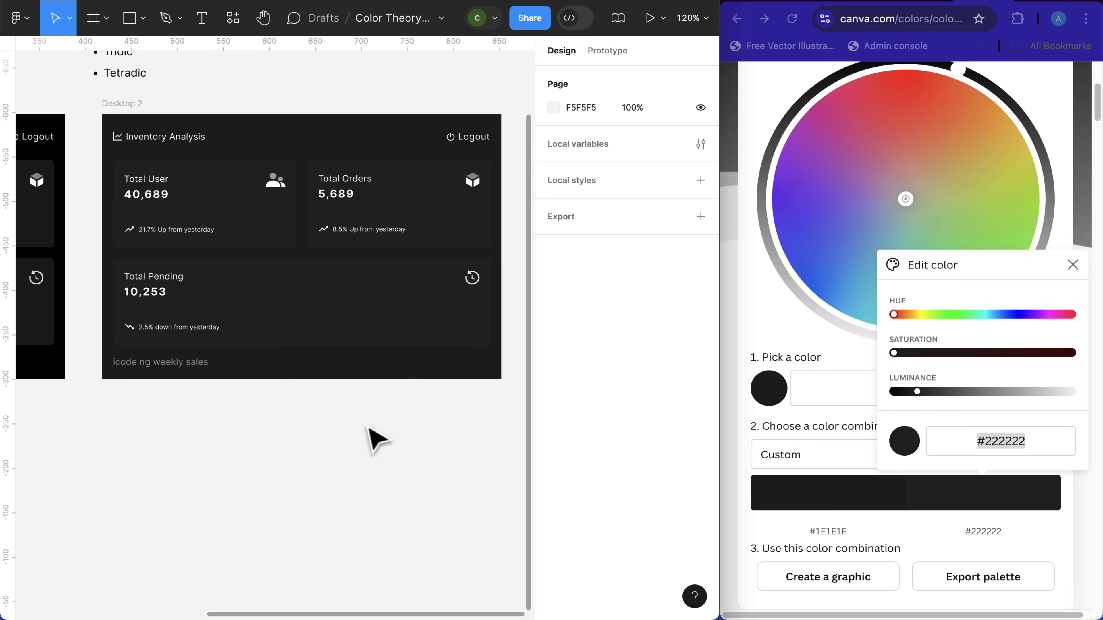
Step: Close the color editor in Canva and duplicate the Desktop 2 dashboard frame in Figma
scroll(378, 441, down, 1)
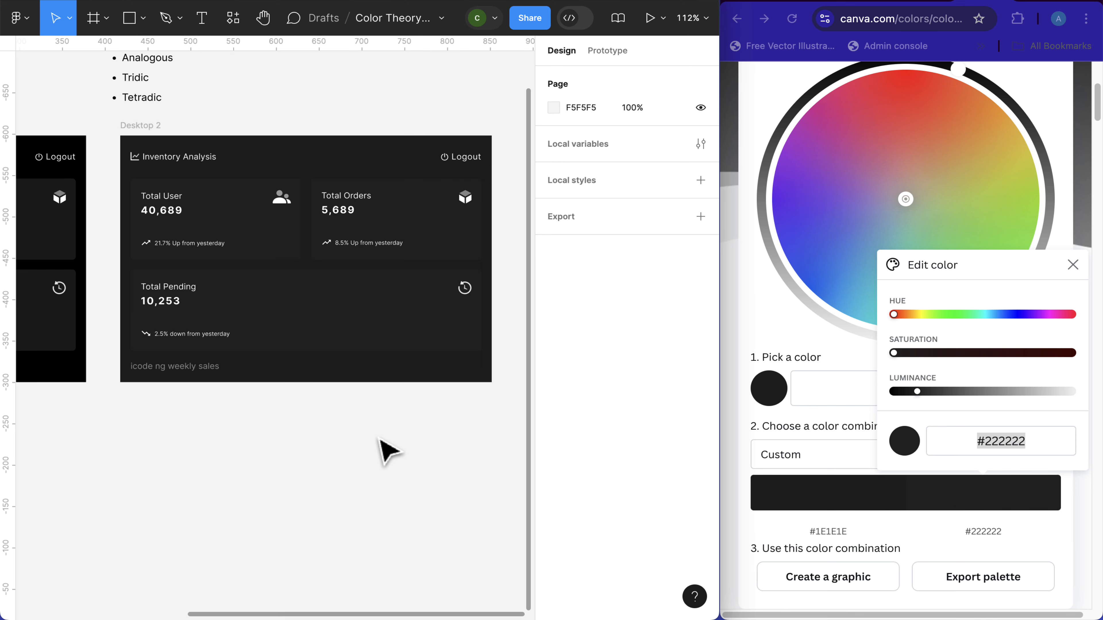
click(1084, 273)
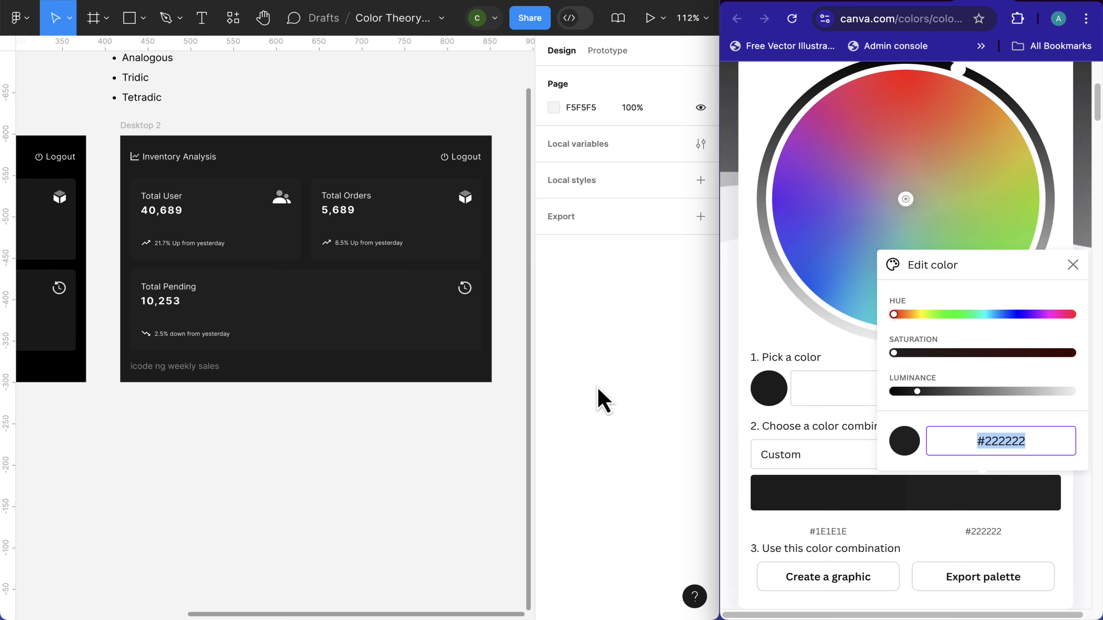
click(1072, 266)
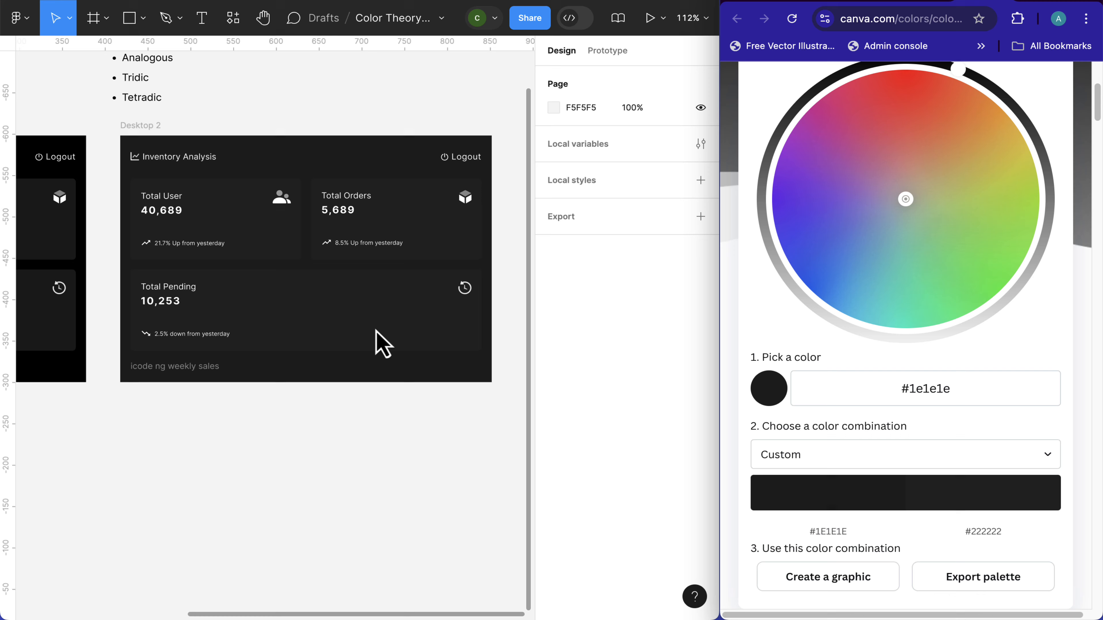
scroll(382, 343, right, 3)
click(88, 131)
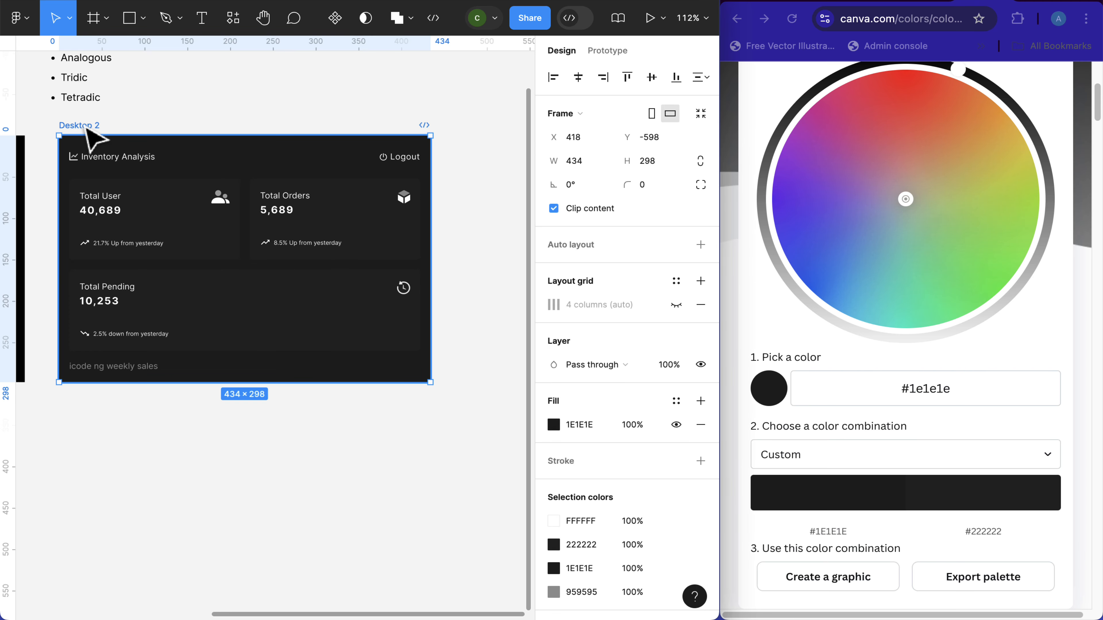
key(ctrl+d)
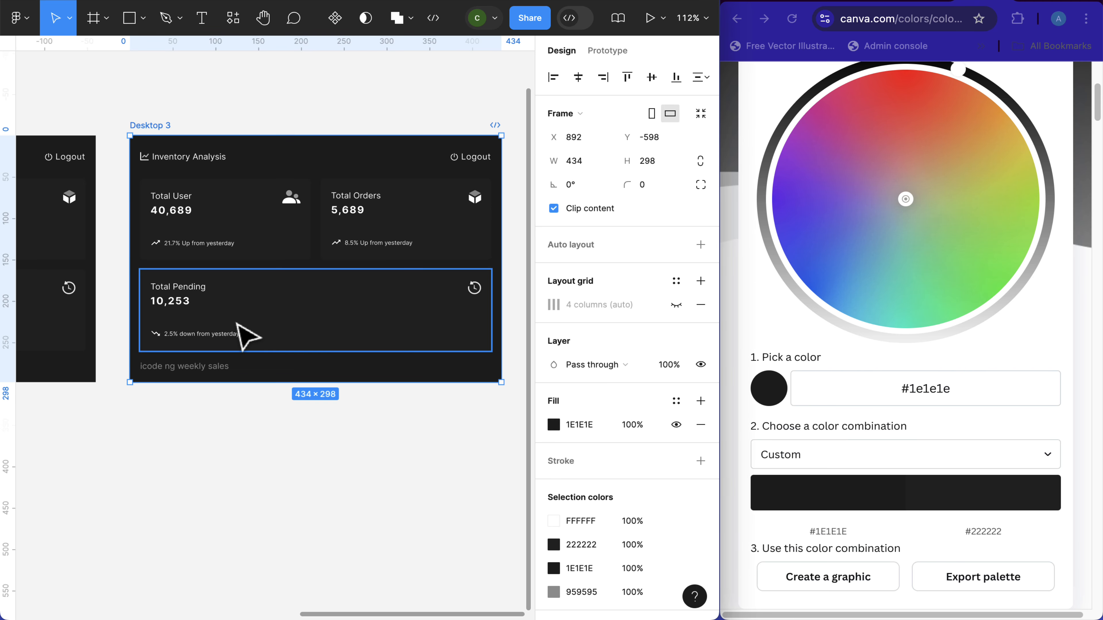
ctrl+scroll(247, 339, down, 2)
scroll(246, 344, up, 3)
scroll(246, 340, left, 10)
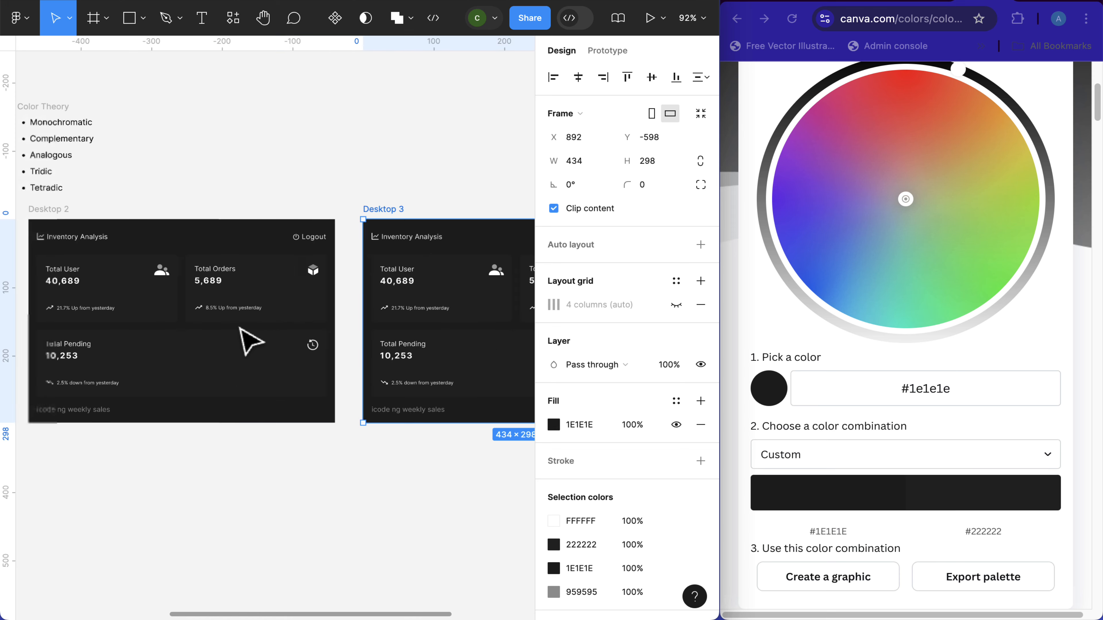
scroll(394, 339, right, 8)
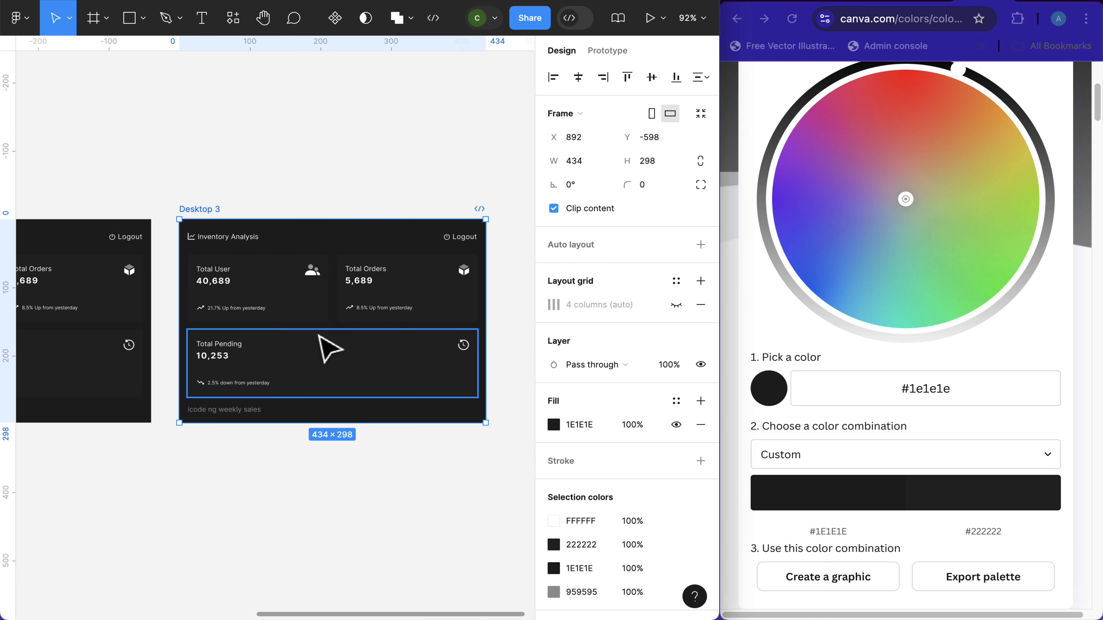
Step: Set the Canva color combination to Complementary and move the base color on the wheel to the purple #9100FF
scroll(367, 384, down, 1)
scroll(841, 482, down, 2)
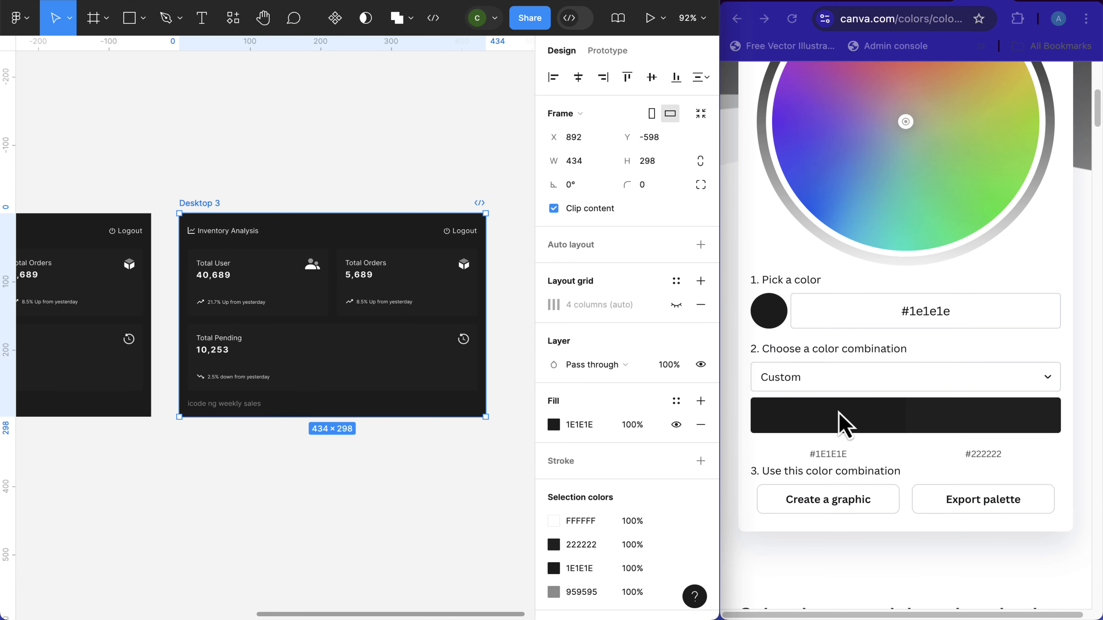
click(845, 379)
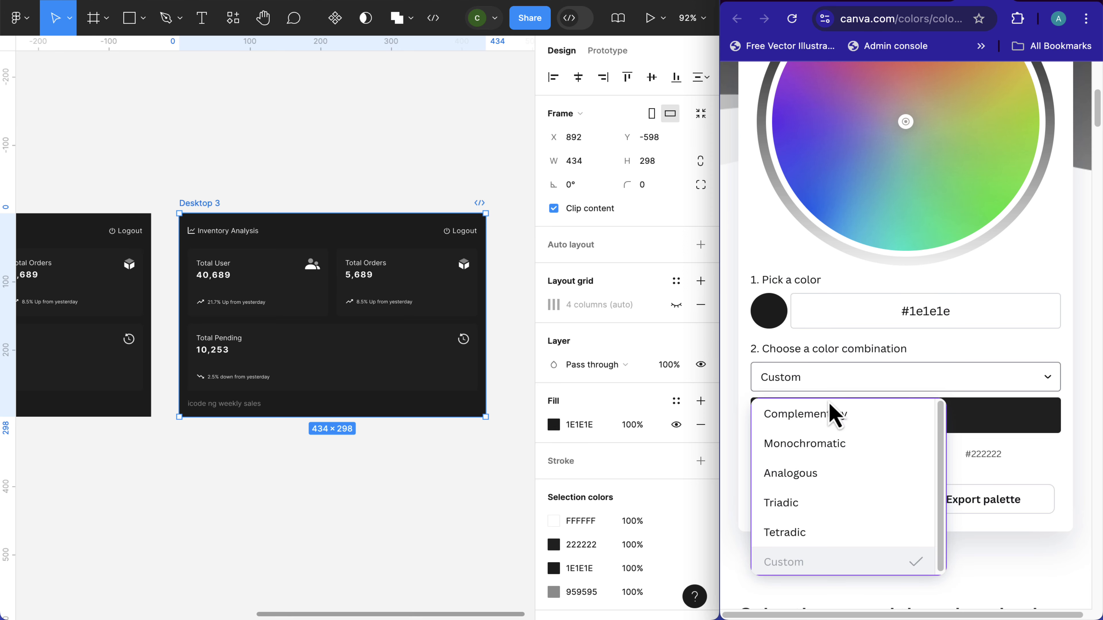
click(807, 416)
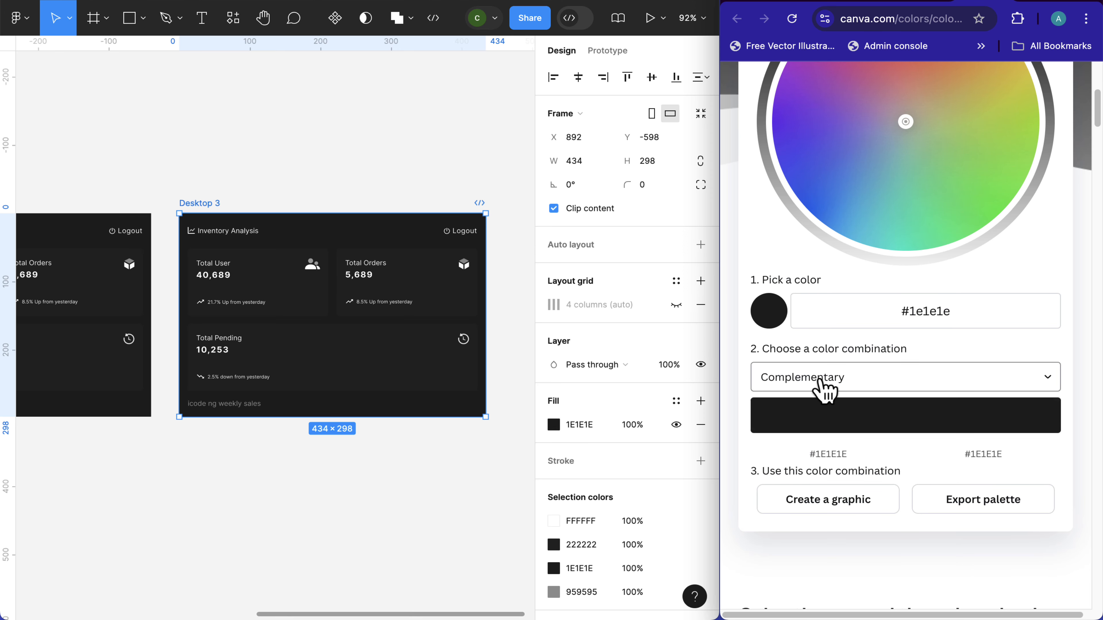
scroll(825, 393, up, 2)
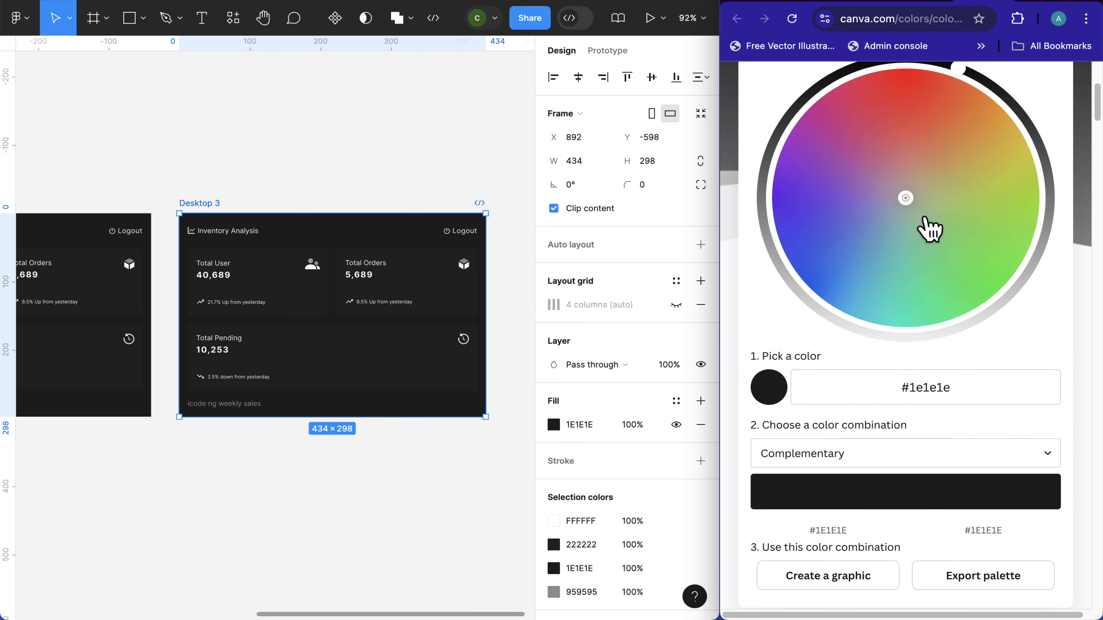
drag(905, 197, 776, 231)
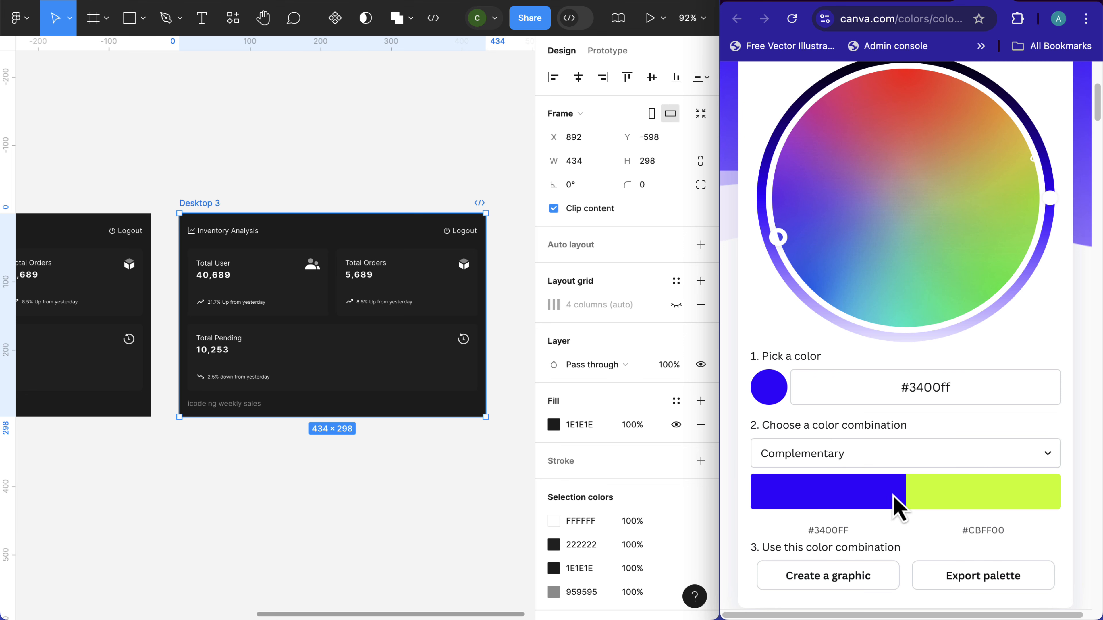
drag(781, 238, 772, 194)
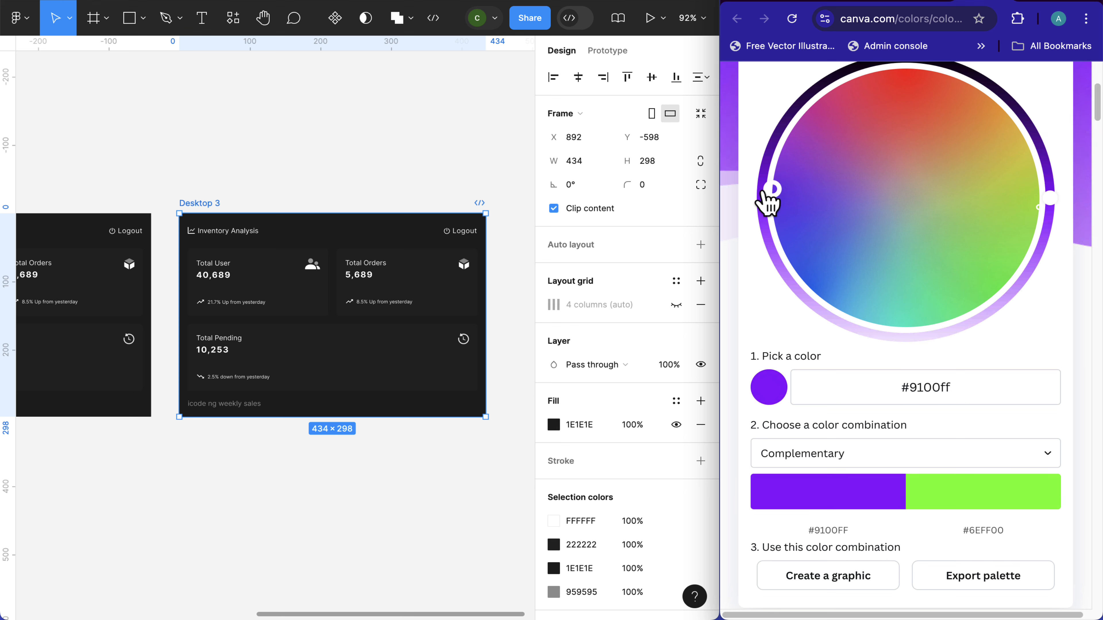
Step: Set the Desktop 3 frame's fill to white FFFFFF in Figma and apply #9100FF copied from Canva to its Total User card
click(576, 426)
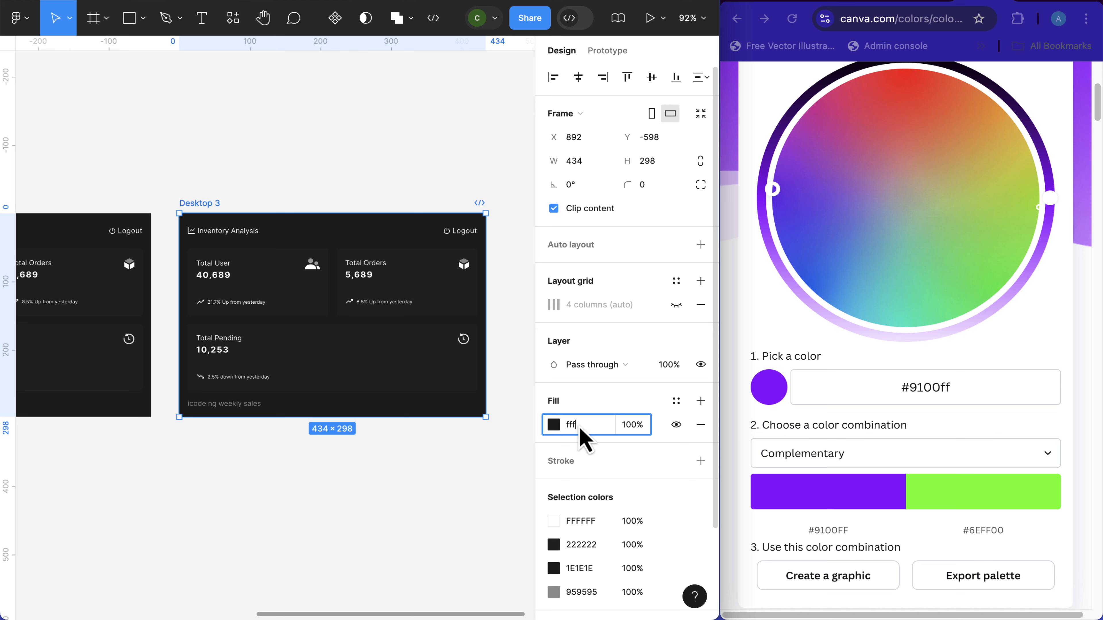
key(Return)
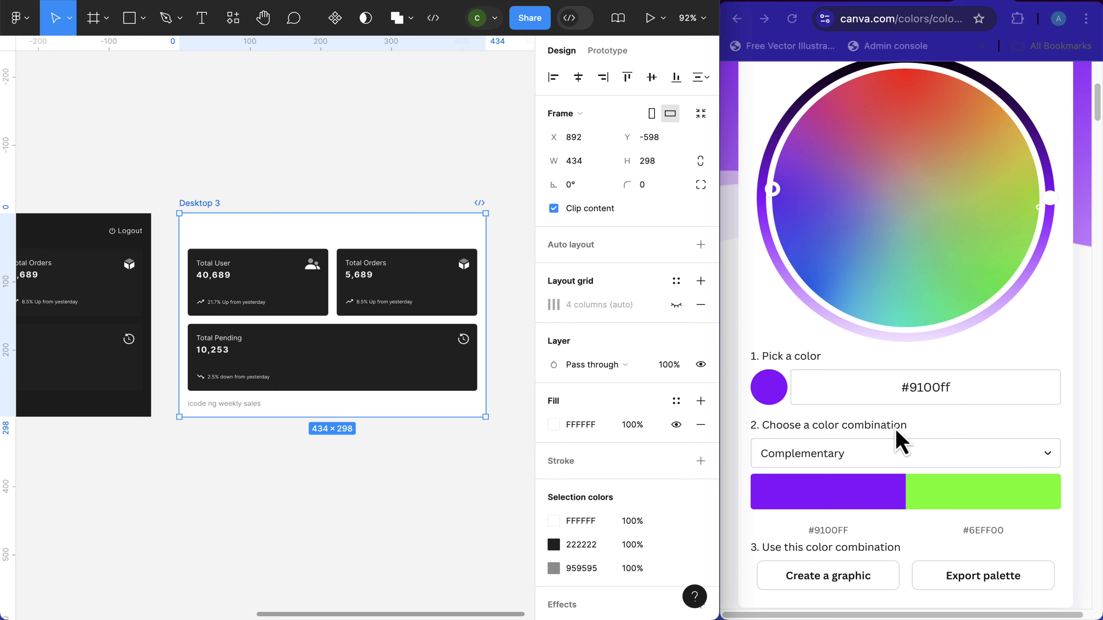
click(947, 393)
drag(959, 384, 885, 386)
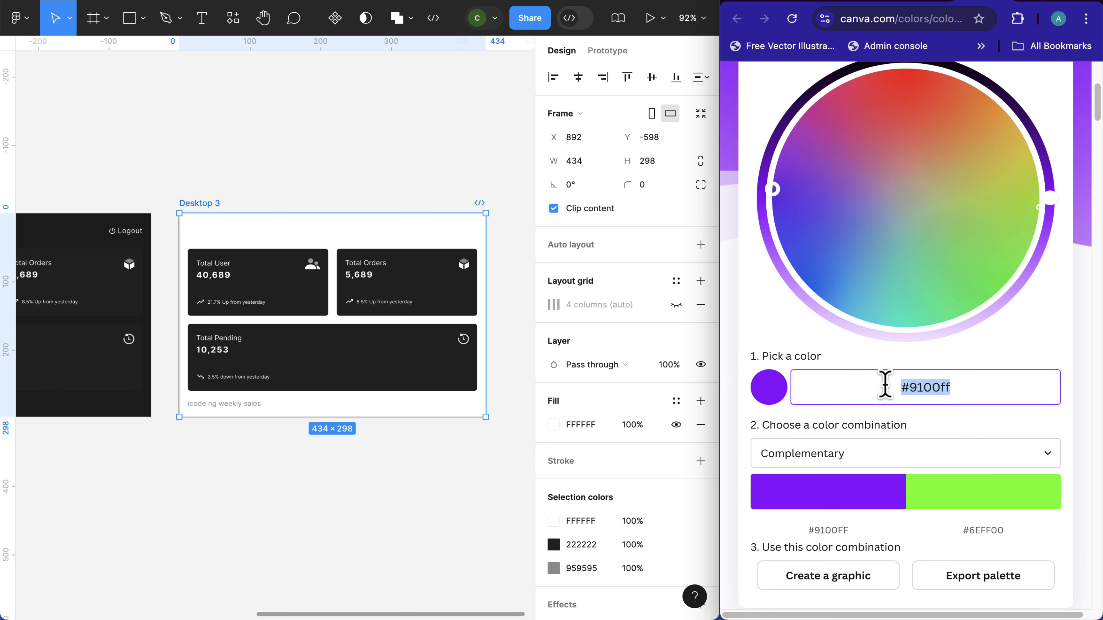
click(293, 299)
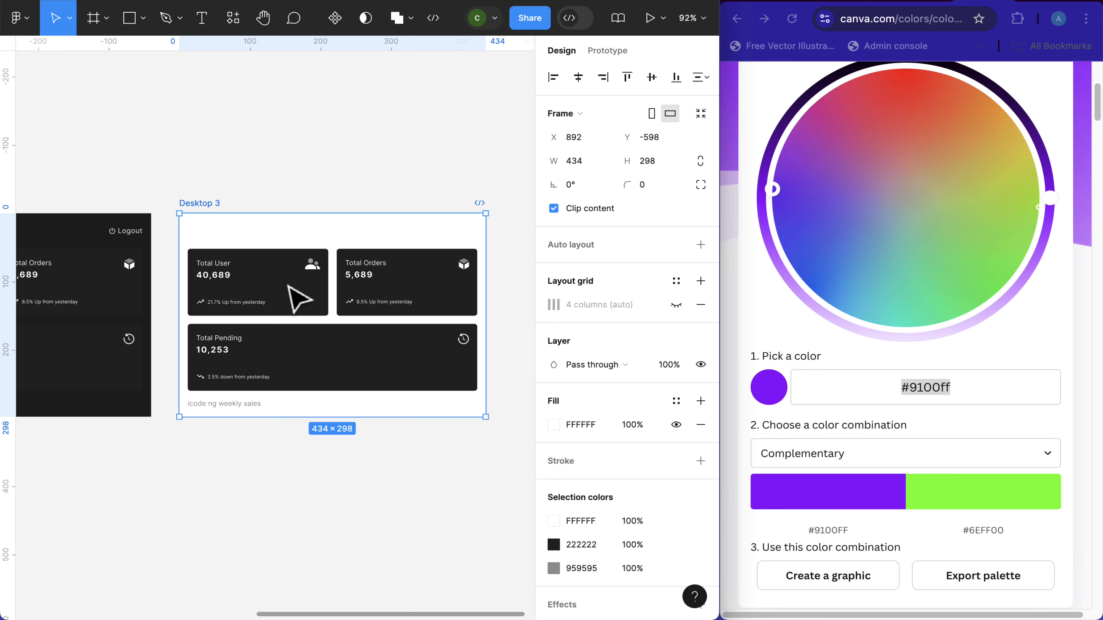
click(288, 285)
scroll(586, 495, down, 1)
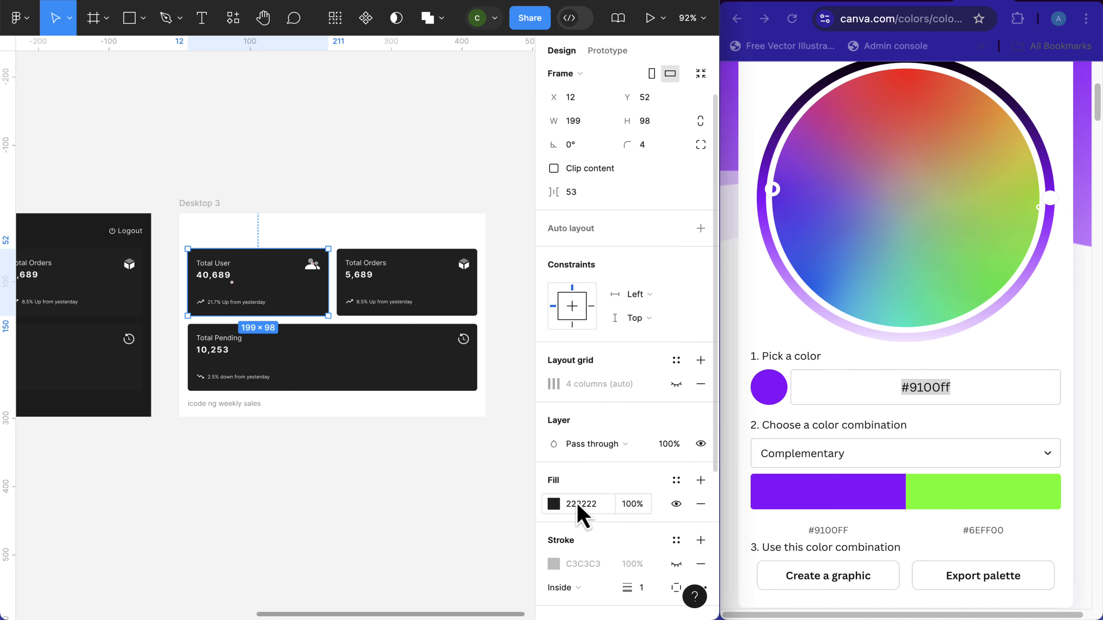
key(Return)
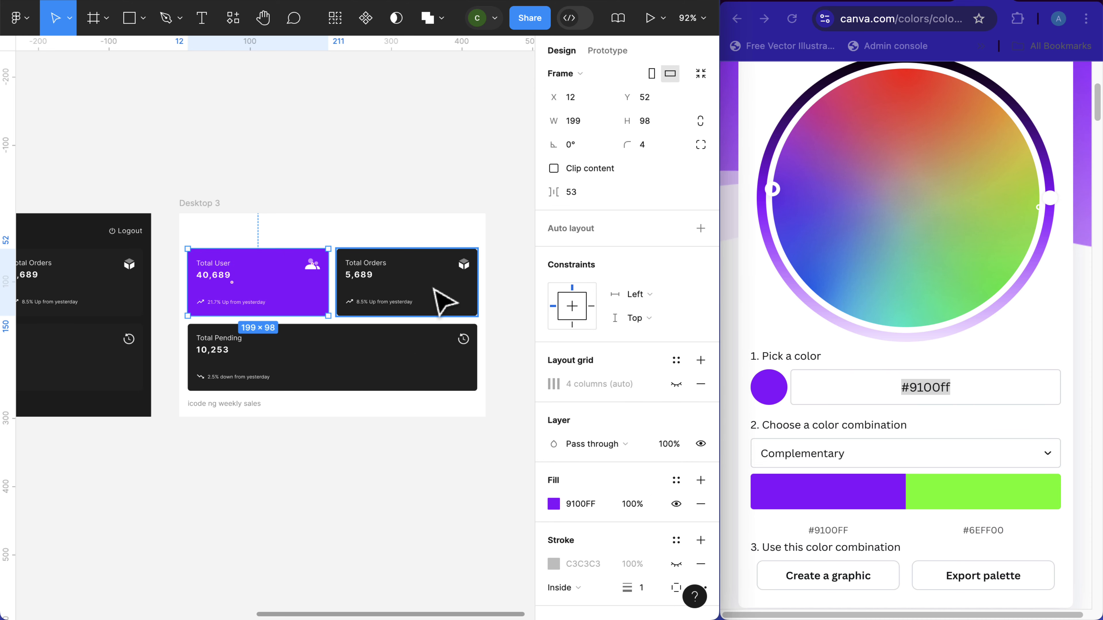
Step: Copy the complementary green #6EFF00 from Canva and apply it as the fill of the Total Orders card in Desktop 3
click(1010, 538)
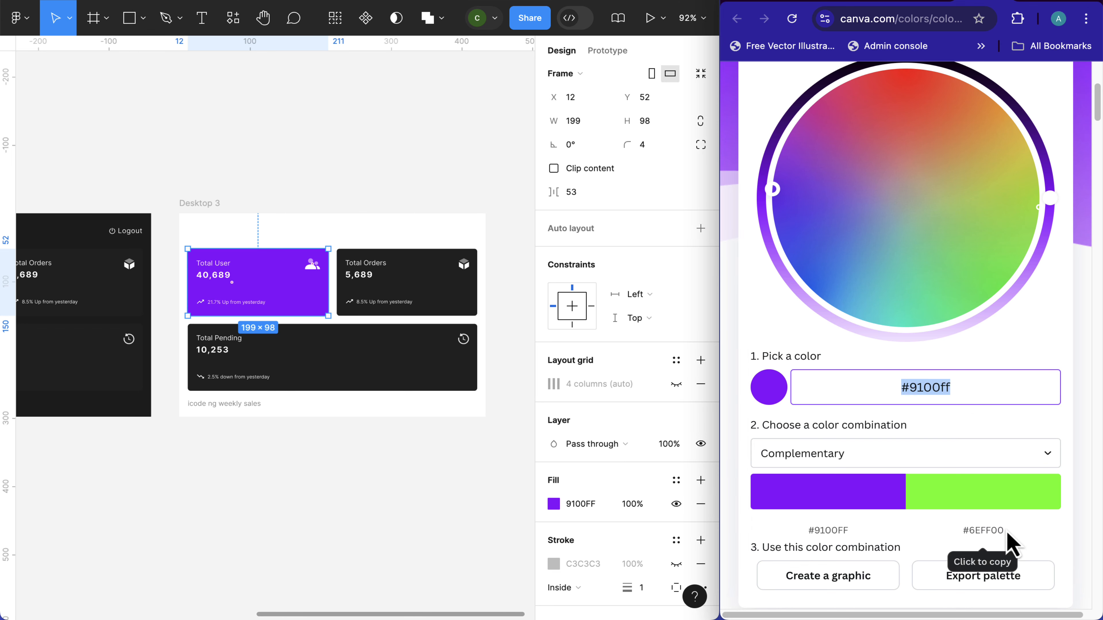
double_click(1006, 533)
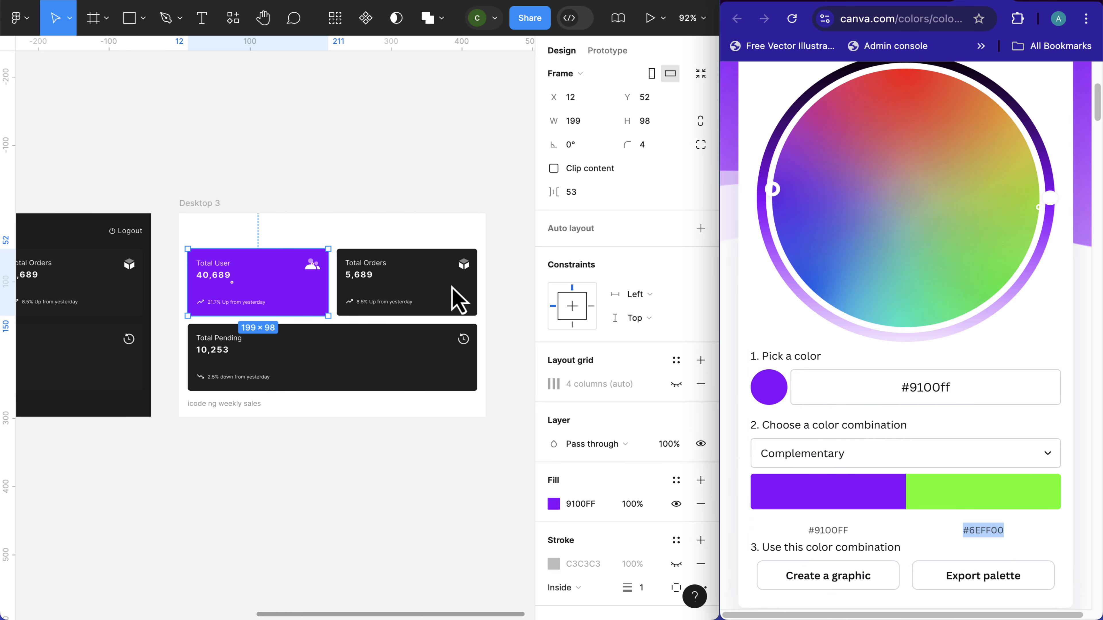
click(452, 298)
click(451, 297)
click(593, 505)
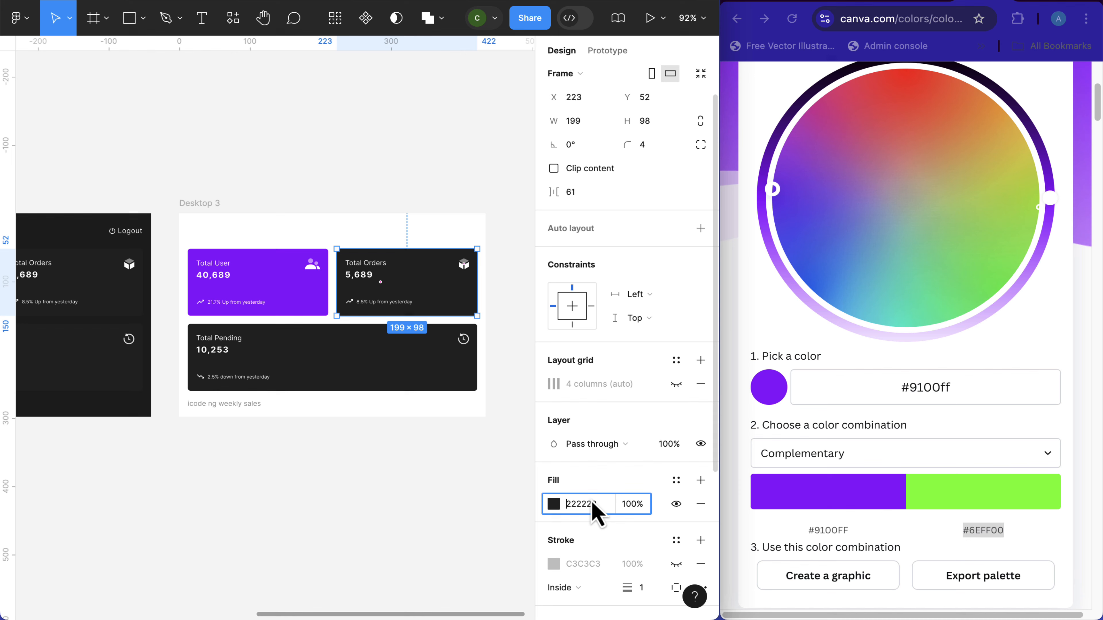
key(Return)
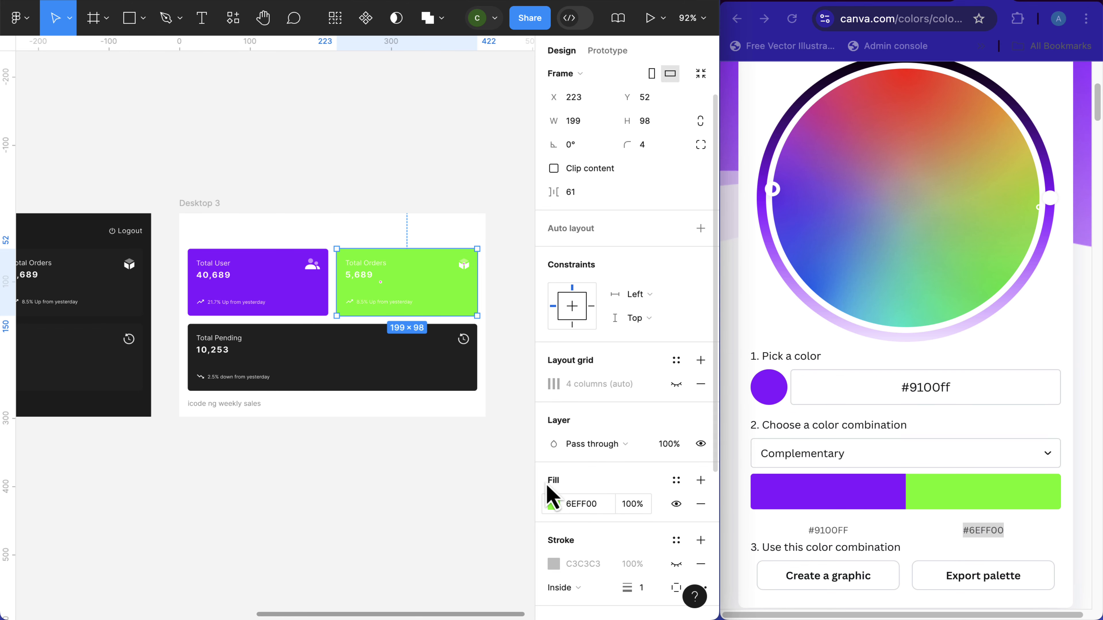
Step: Change the white text and icons inside the green Total Orders card to black
scroll(393, 278, up, 3)
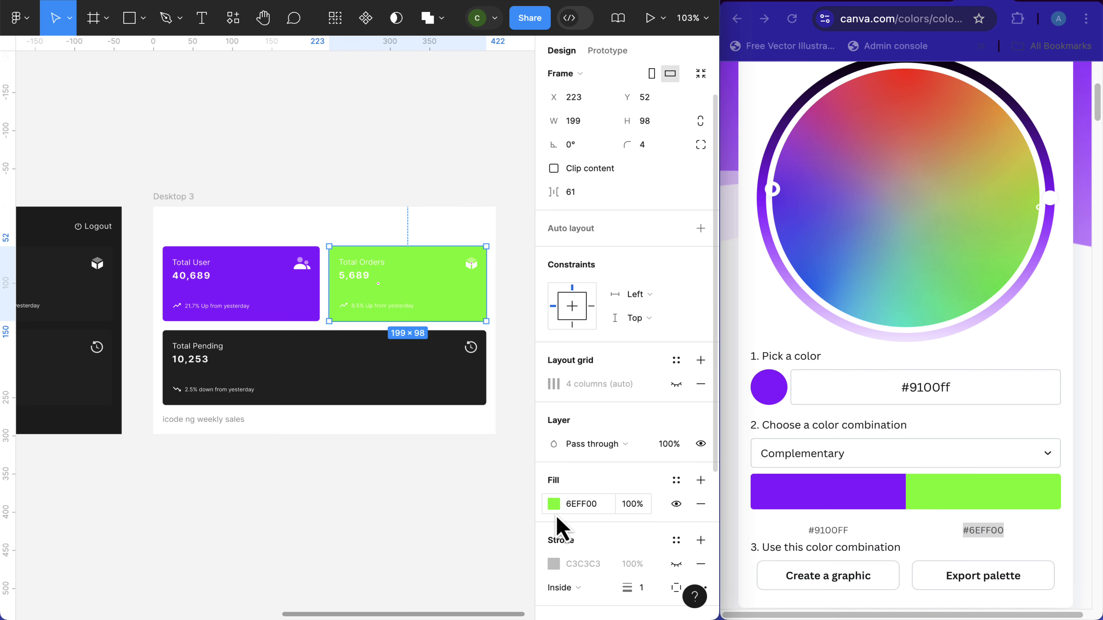
scroll(557, 528, down, 5)
click(554, 462)
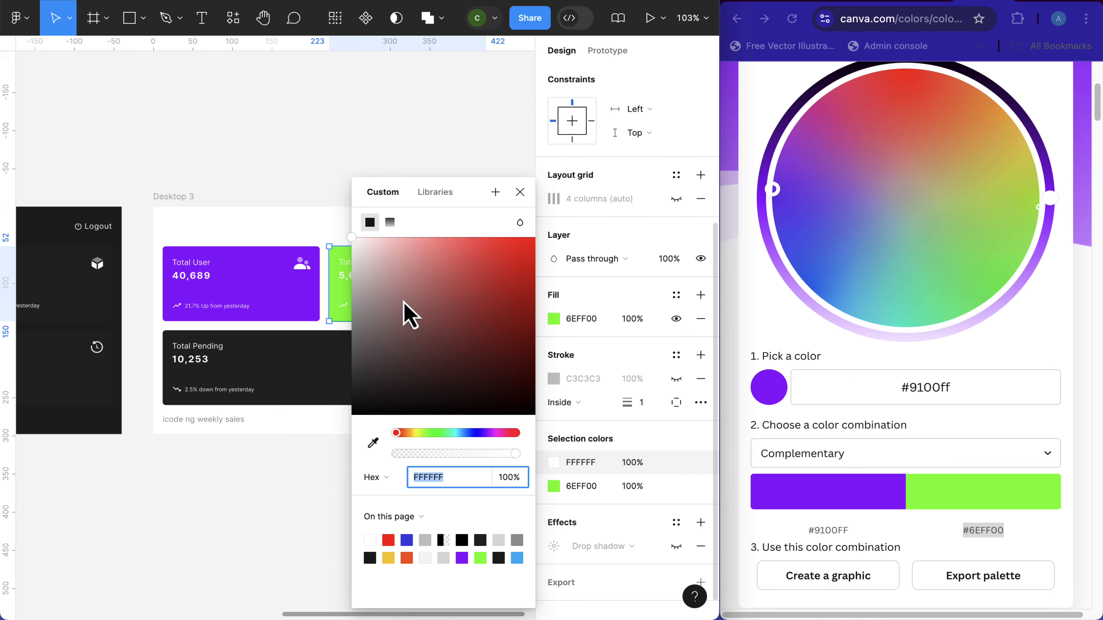
drag(406, 315, 336, 463)
click(312, 462)
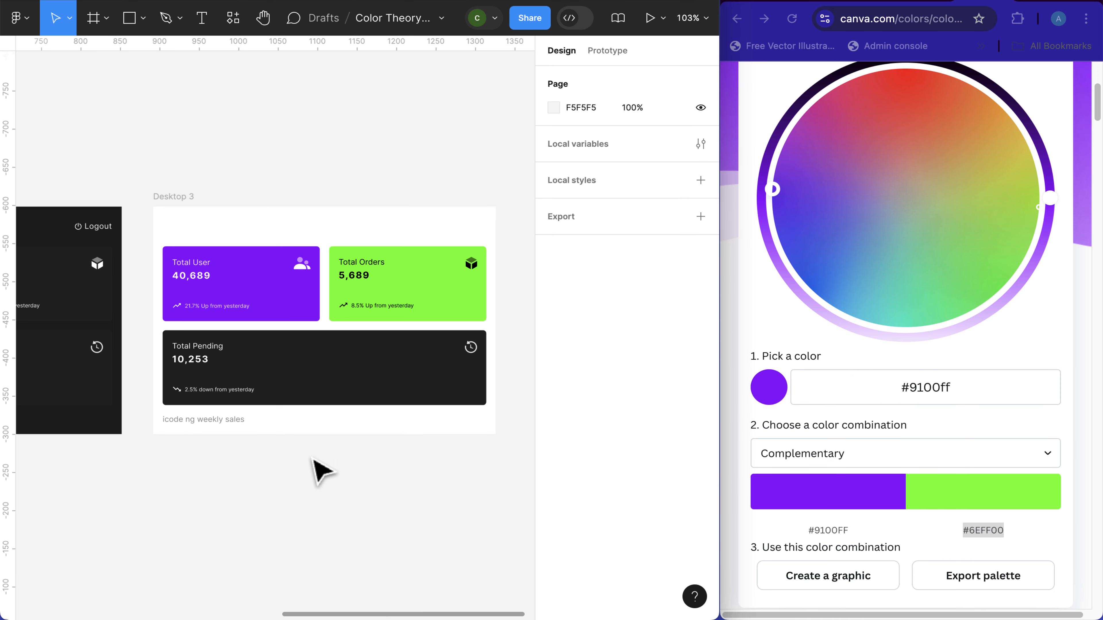
Step: Change the white Inventory Analysis and Logout header row of Desktop 3 to a near-black color
scroll(379, 321, down, 2)
scroll(404, 280, up, 3)
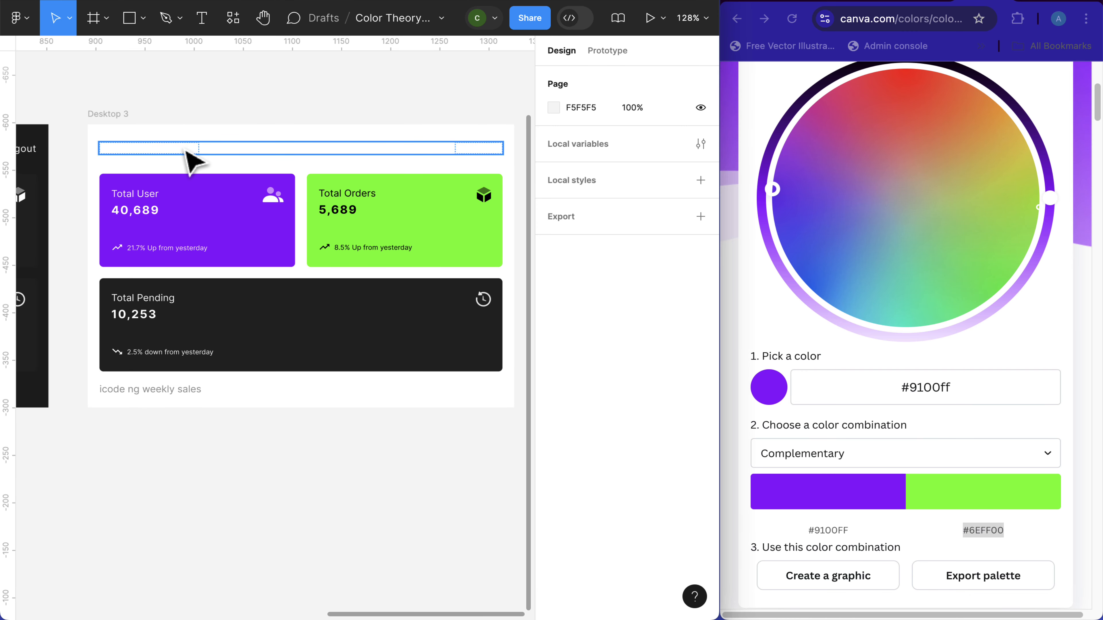
click(185, 148)
scroll(552, 435, down, 5)
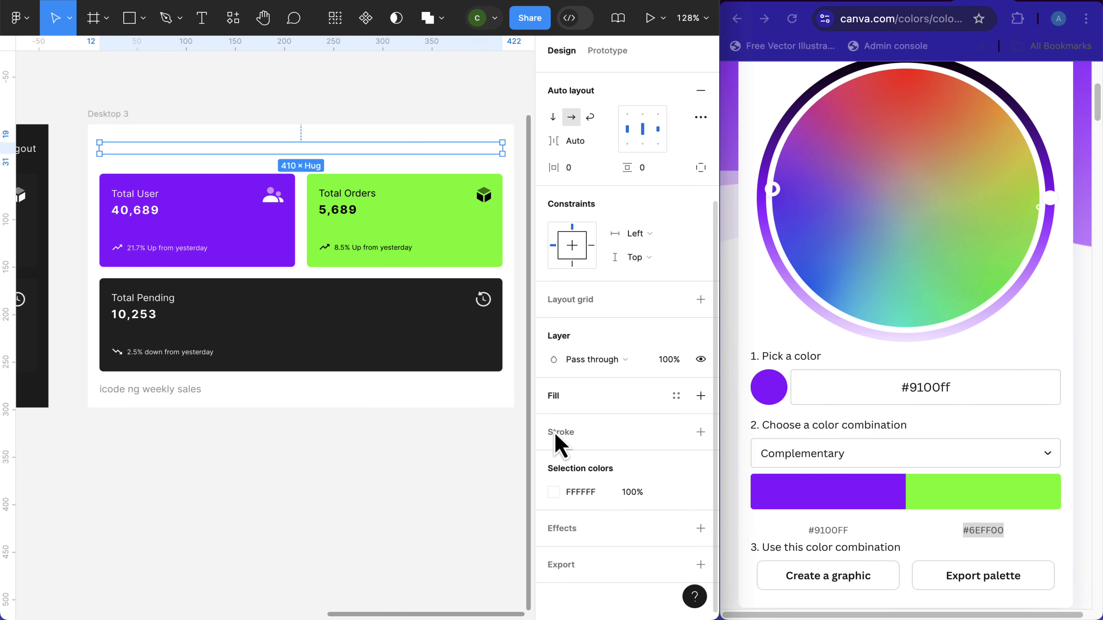
click(554, 492)
click(435, 362)
mouse_move(393, 390)
mouse_down()
mouse_move(362, 400)
mouse_move(353, 417)
mouse_up()
click(245, 478)
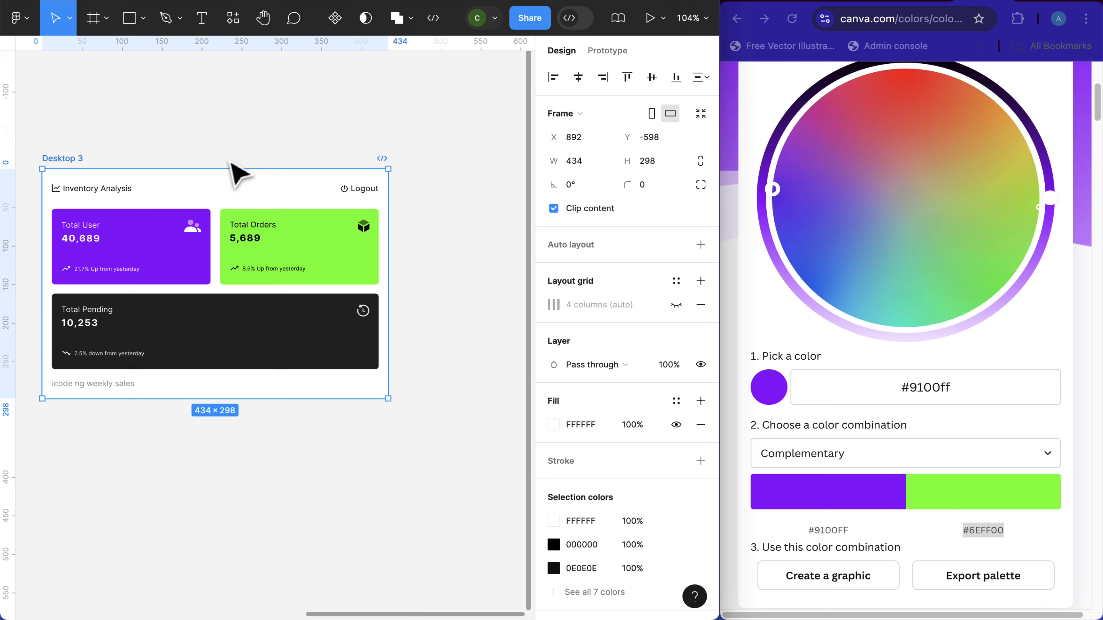
click(230, 155)
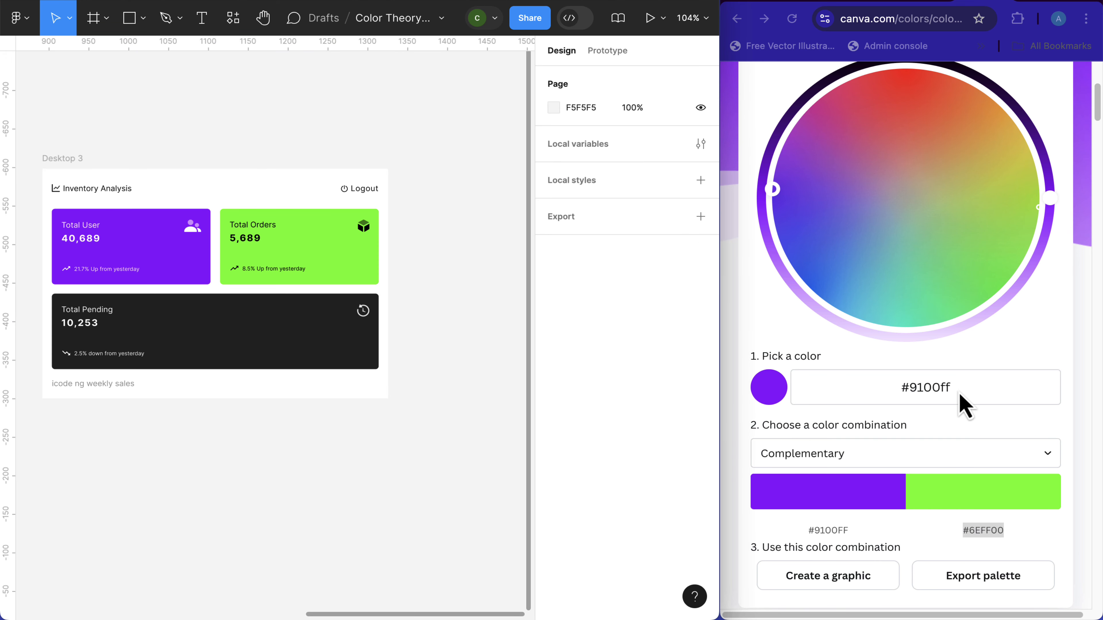
Step: Duplicate the Desktop 3 dashboard frame
click(59, 167)
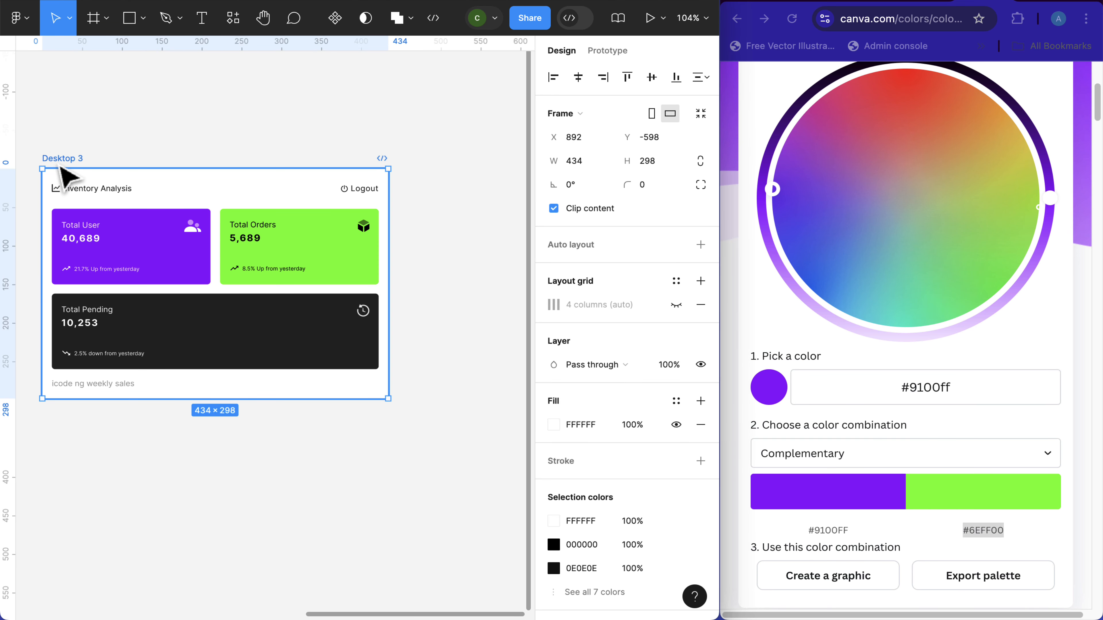
key(super+d)
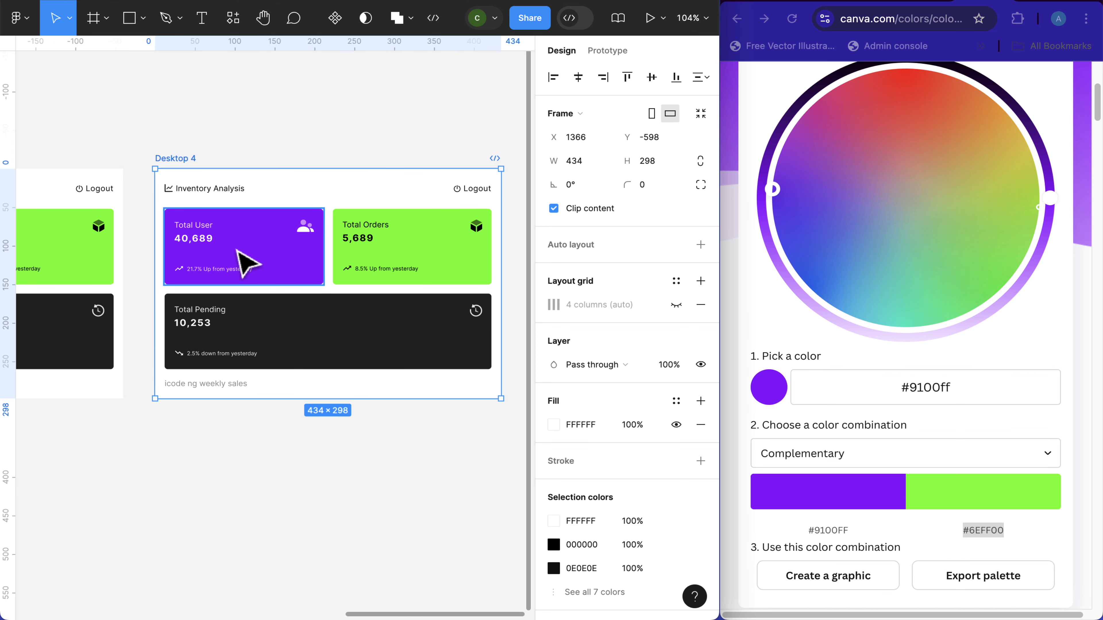
scroll(242, 256, up, 2)
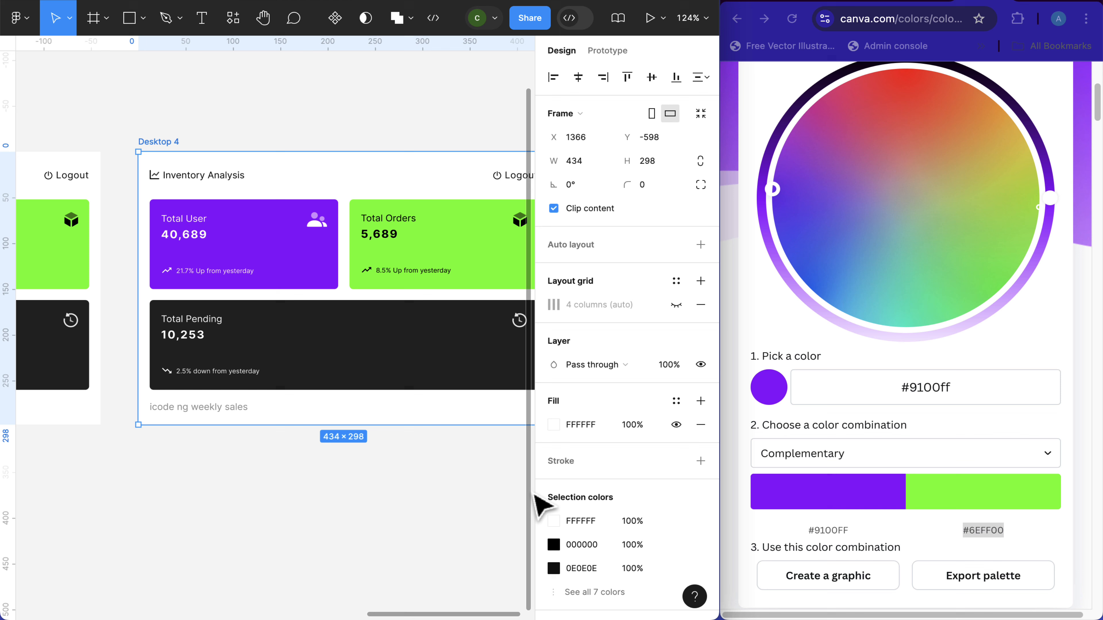
Step: Switch to Canva and raise the luminance of the combination's purple color to #C06EFF
click(838, 489)
click(836, 493)
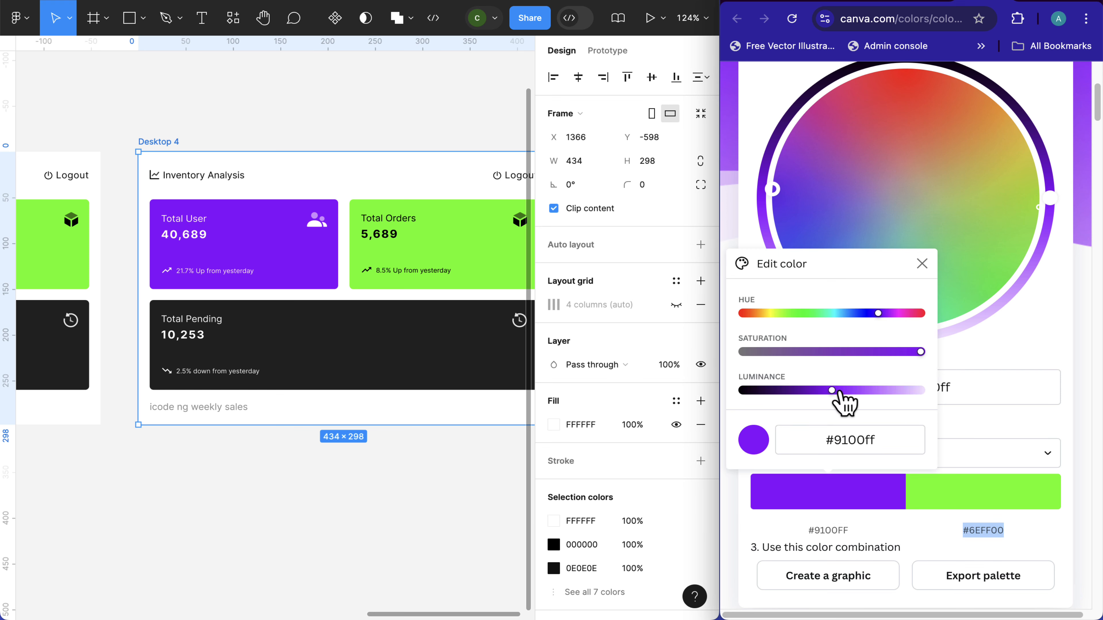
drag(832, 390, 869, 391)
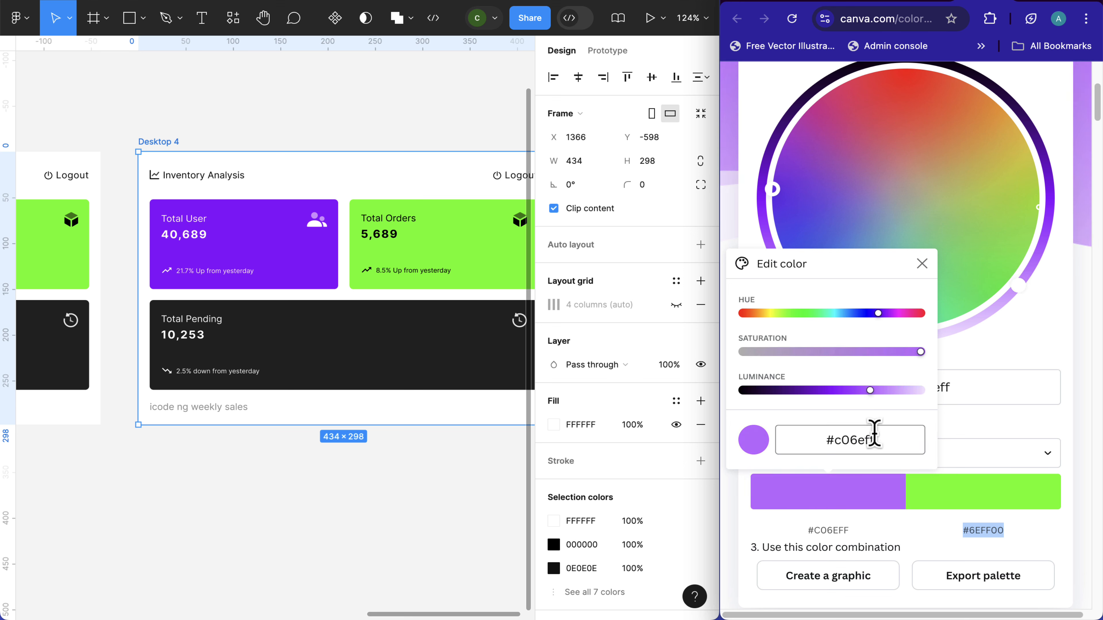
Step: Copy the purple hex code #C06EFF and switch to Figma to apply it as the fill of Desktop 4's Total User card
drag(875, 440, 823, 440)
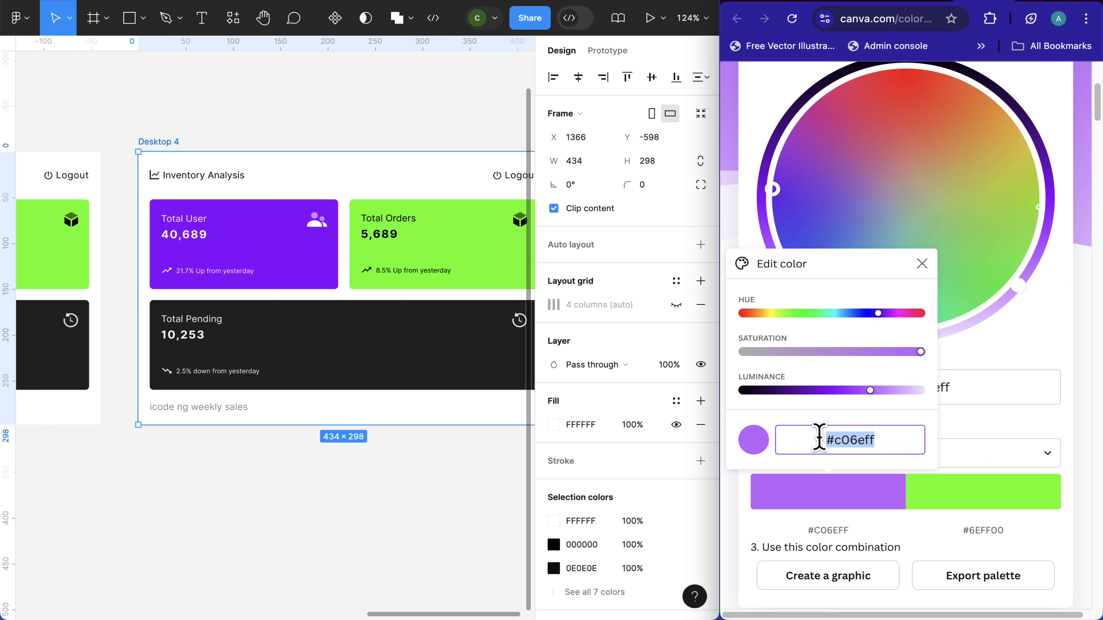
click(278, 258)
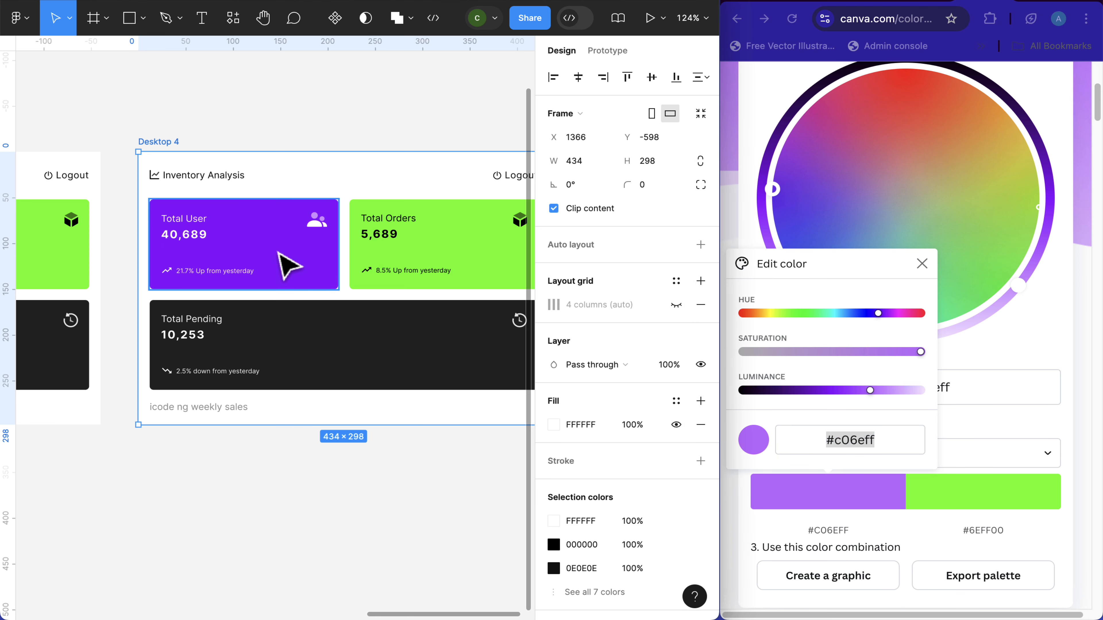
click(288, 266)
click(591, 544)
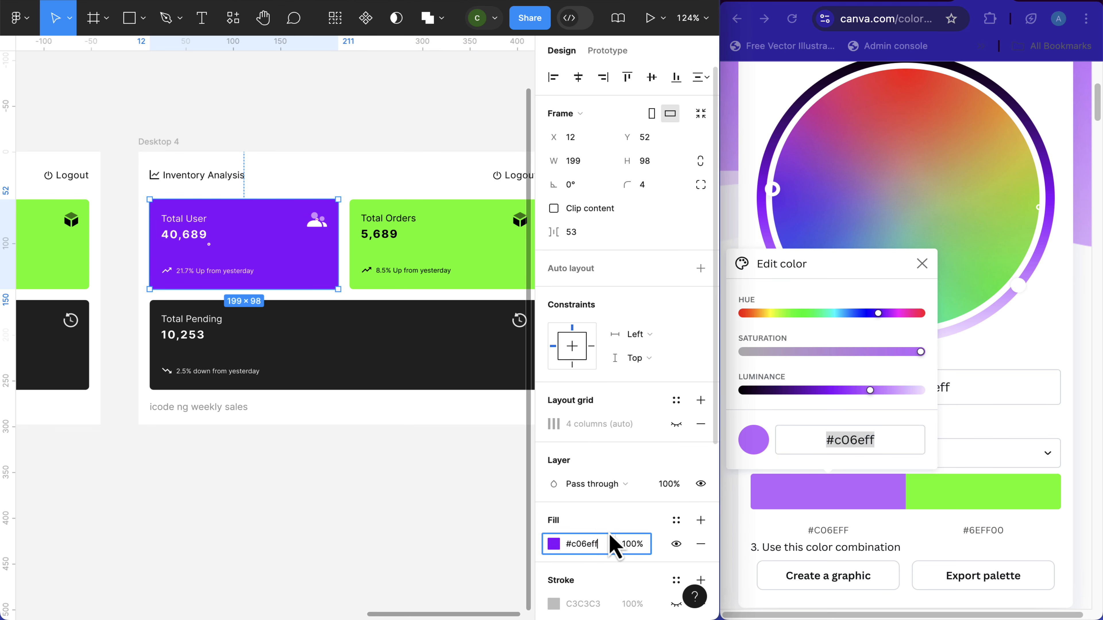
key(Return)
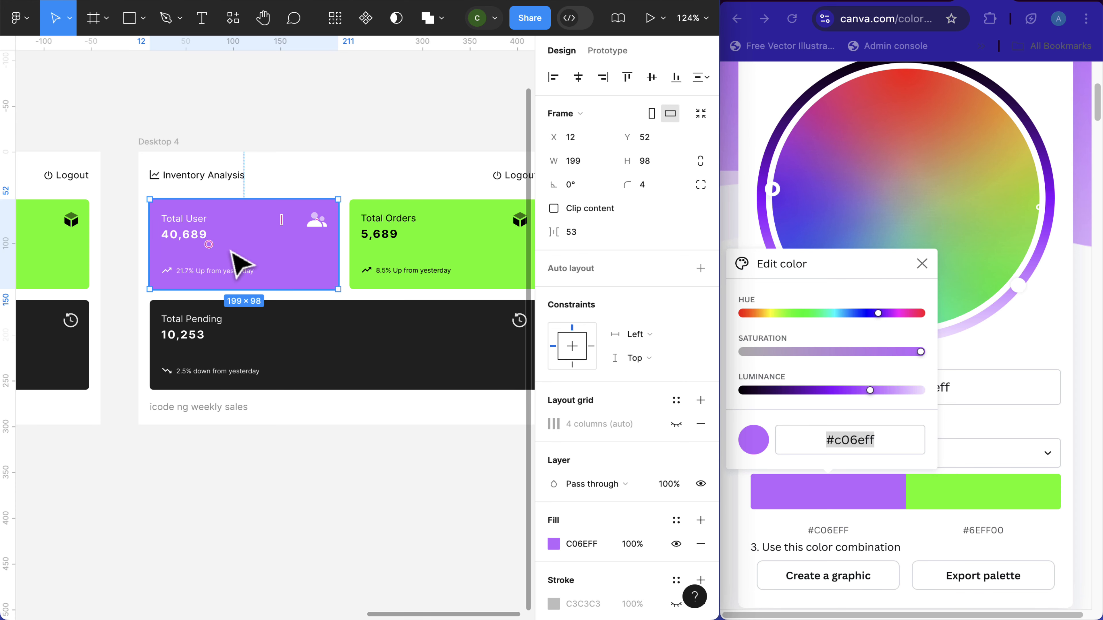
Step: Change the white text and icons inside the purple Total User card to black (#000000)
scroll(604, 537, down, 5)
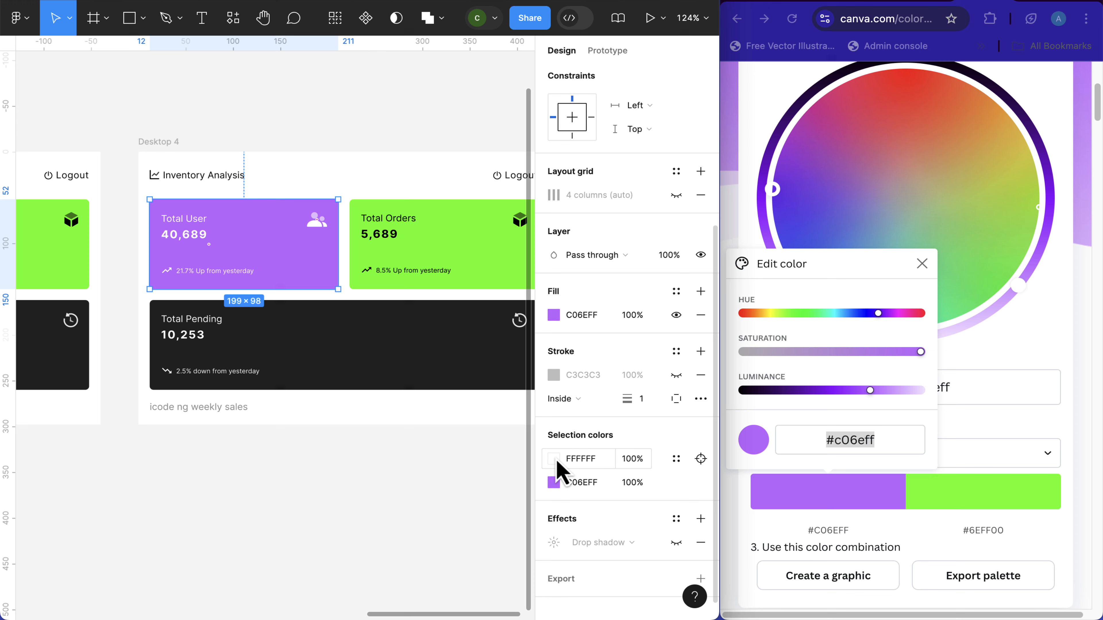
click(557, 465)
drag(432, 313, 353, 448)
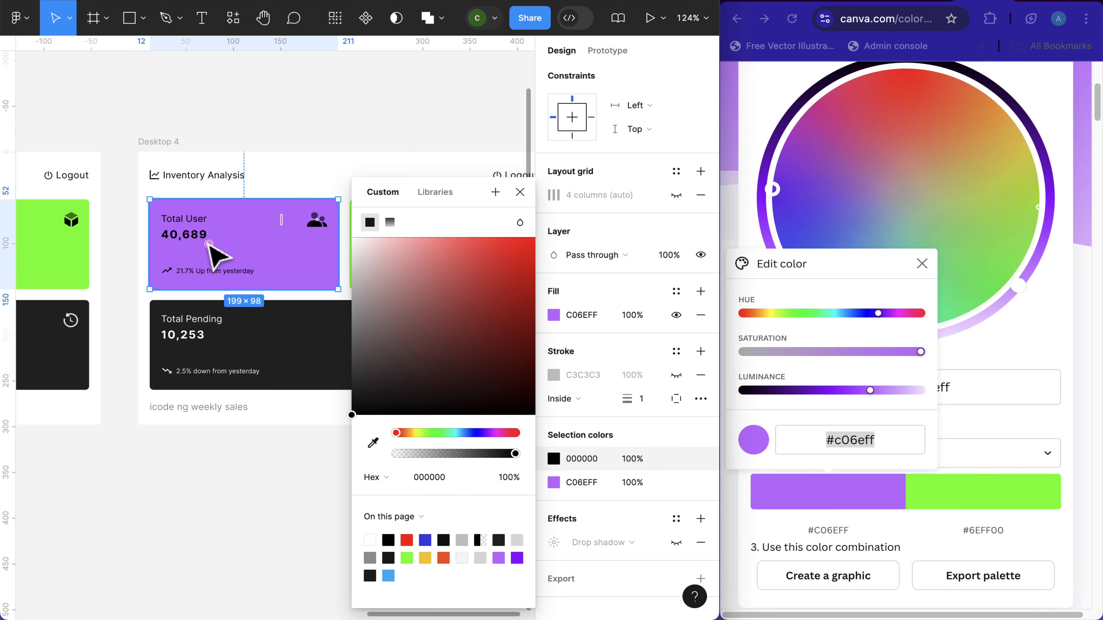
click(520, 191)
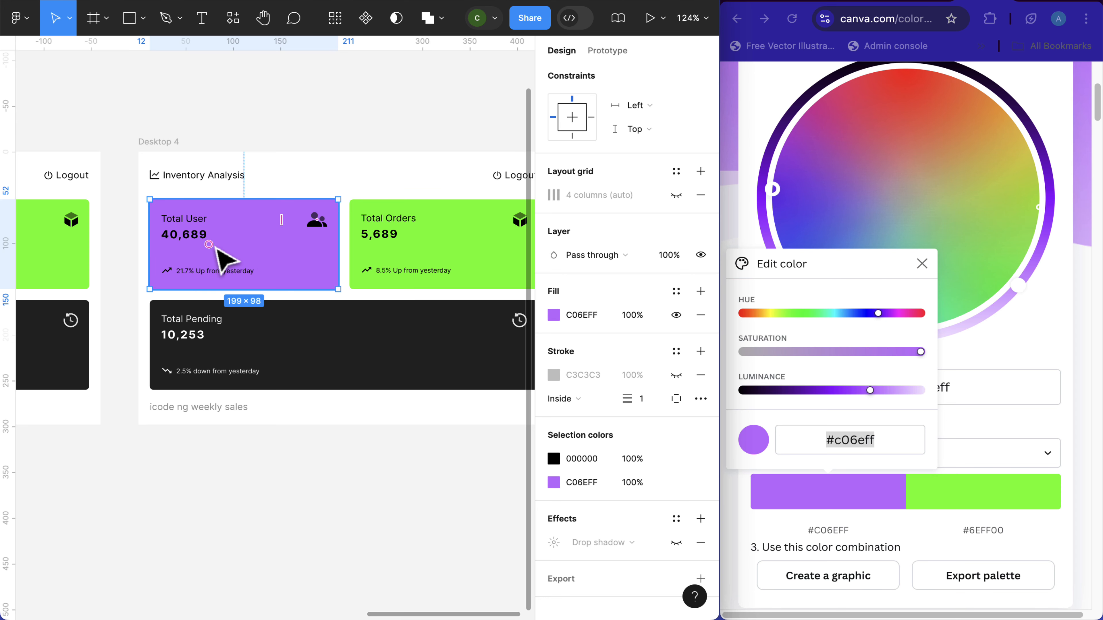
scroll(228, 253, up, 5)
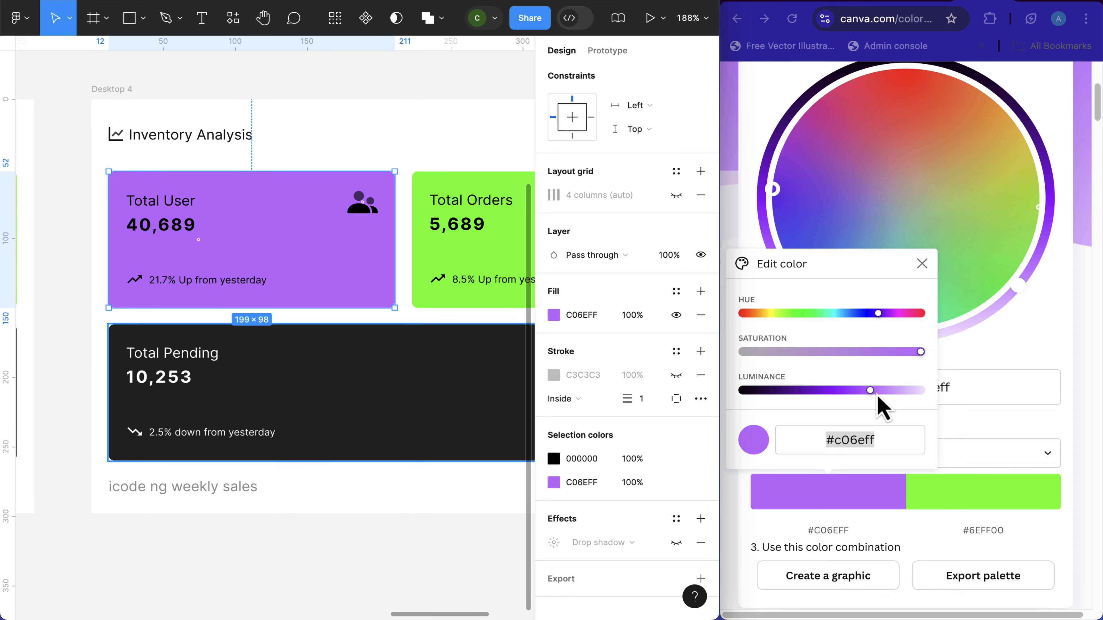
Step: Switch to Canva and lower the luminance of the combination's purple color to #B14BFF
click(869, 394)
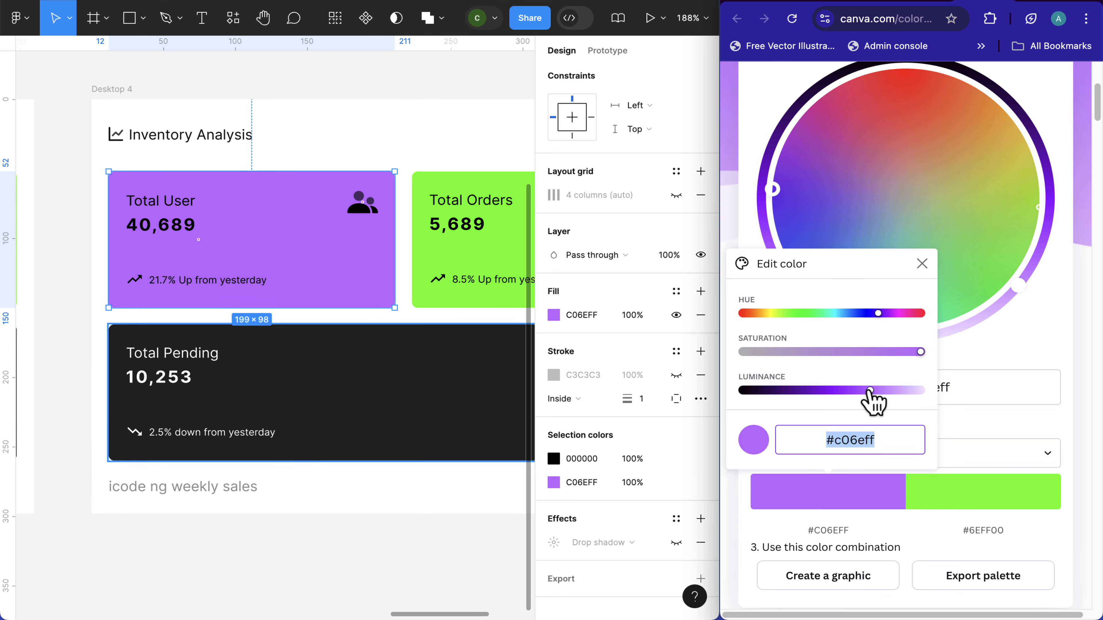
drag(869, 390, 861, 390)
drag(858, 390, 857, 390)
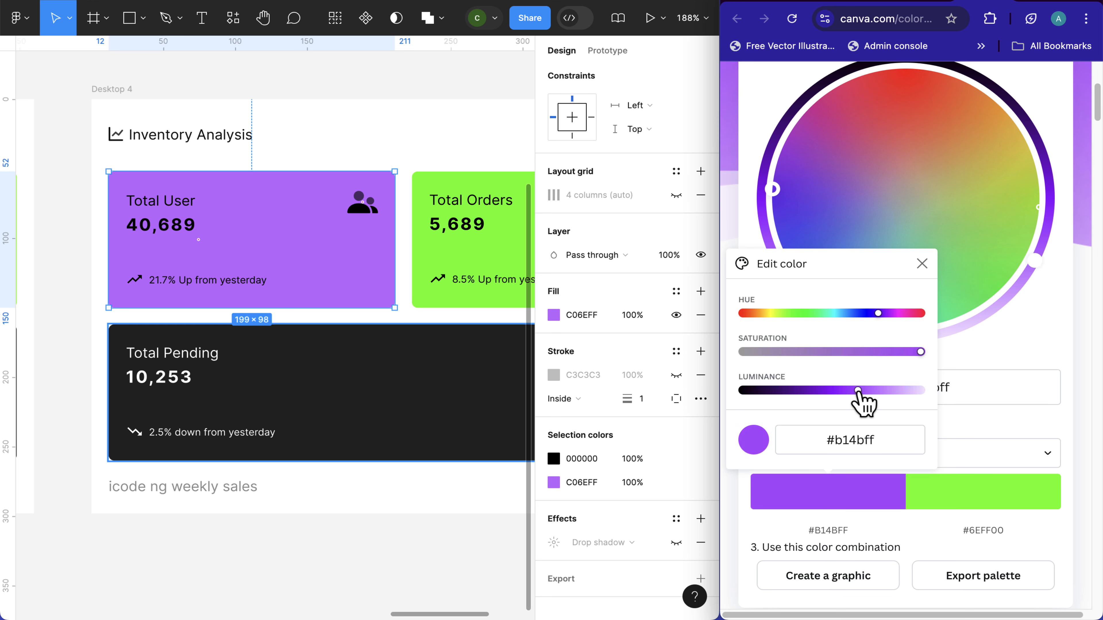
Step: Copy the #B14BFF code and switch to Figma to set it as the Total User card's fill
drag(874, 445, 801, 435)
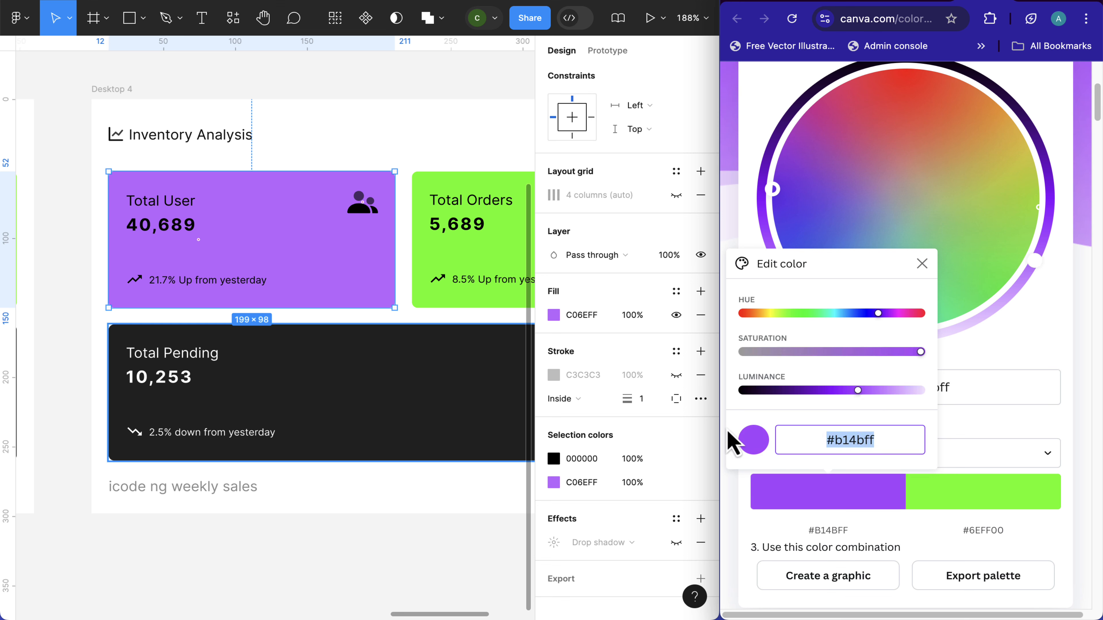
click(580, 320)
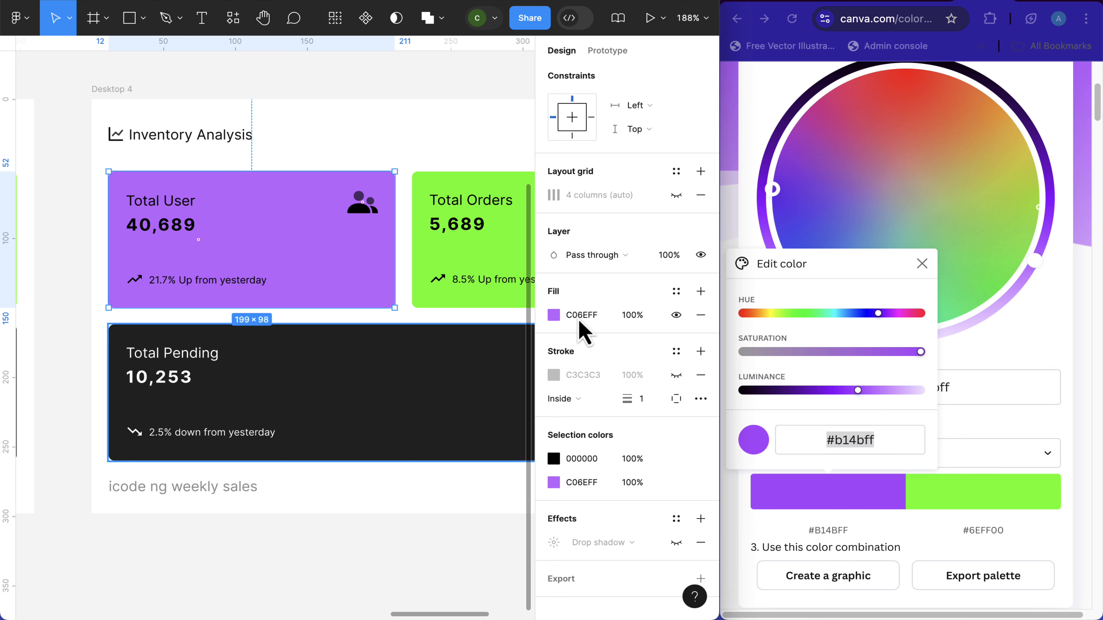
key(Return)
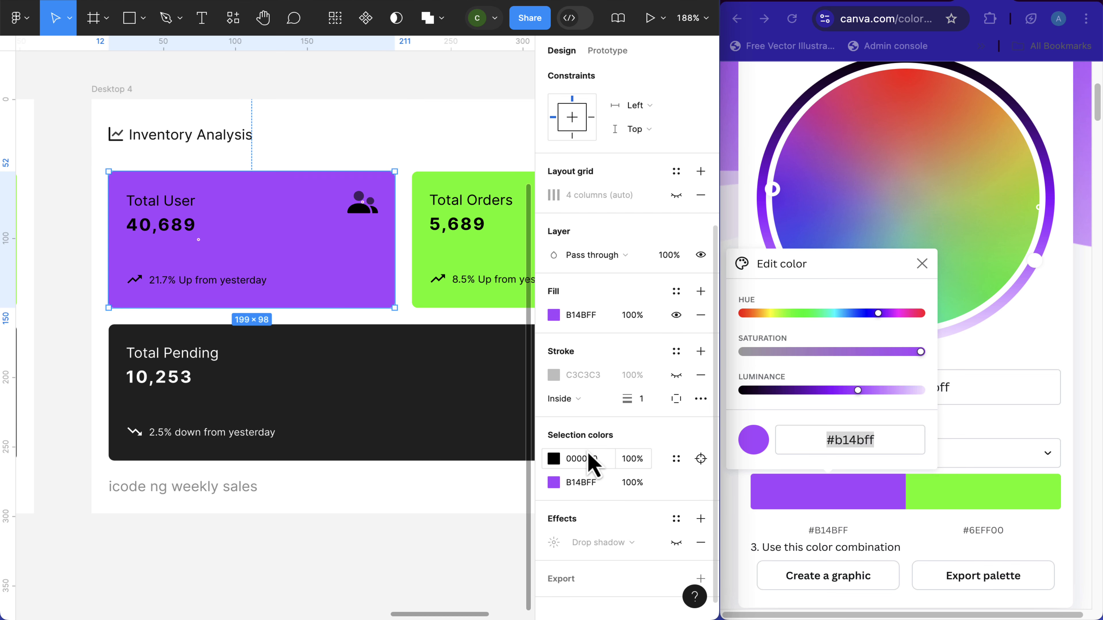
Step: Change the text and icons inside the Total User card to white (#FFFFFF)
click(554, 458)
drag(373, 323, 303, 222)
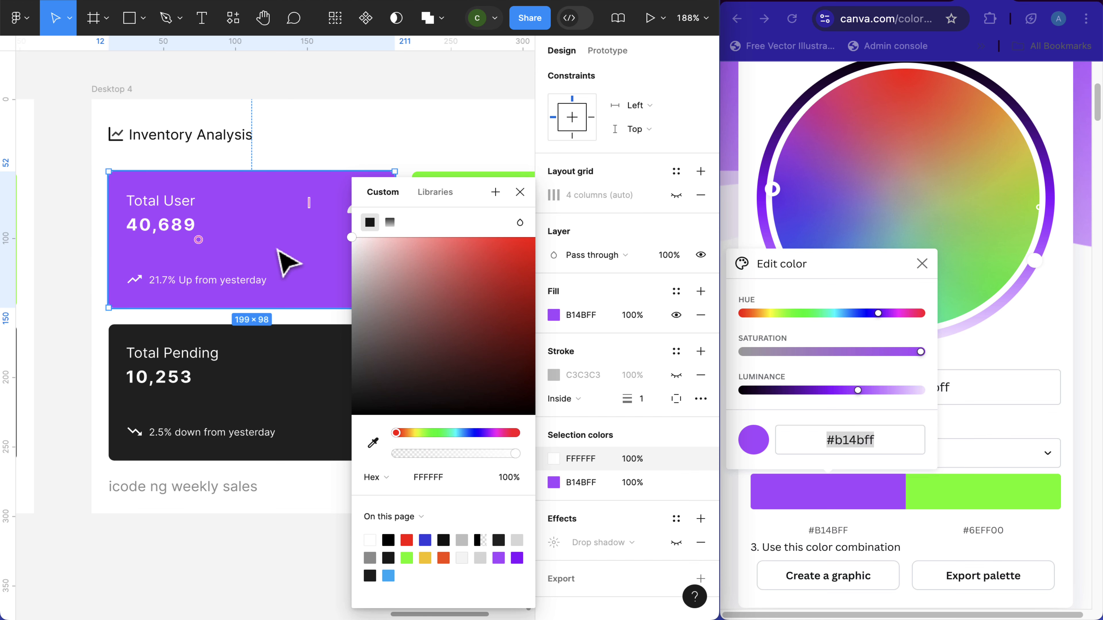
click(520, 192)
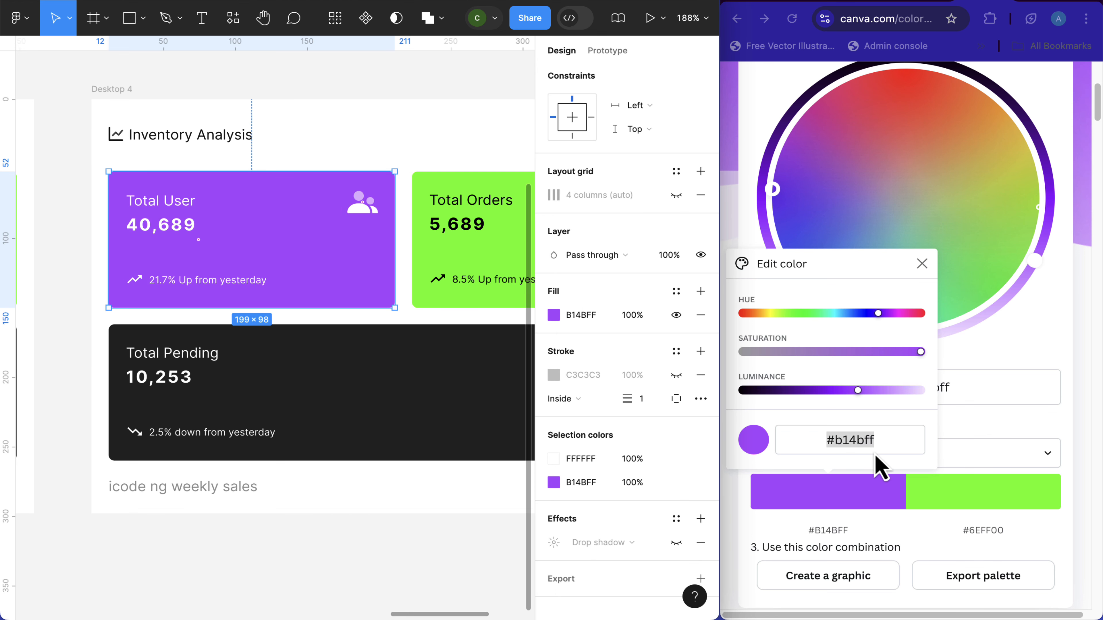
Step: Switch to Canva, raise the luminance of the combination's green color to #98FF4A and copy its hex code
click(968, 524)
click(985, 495)
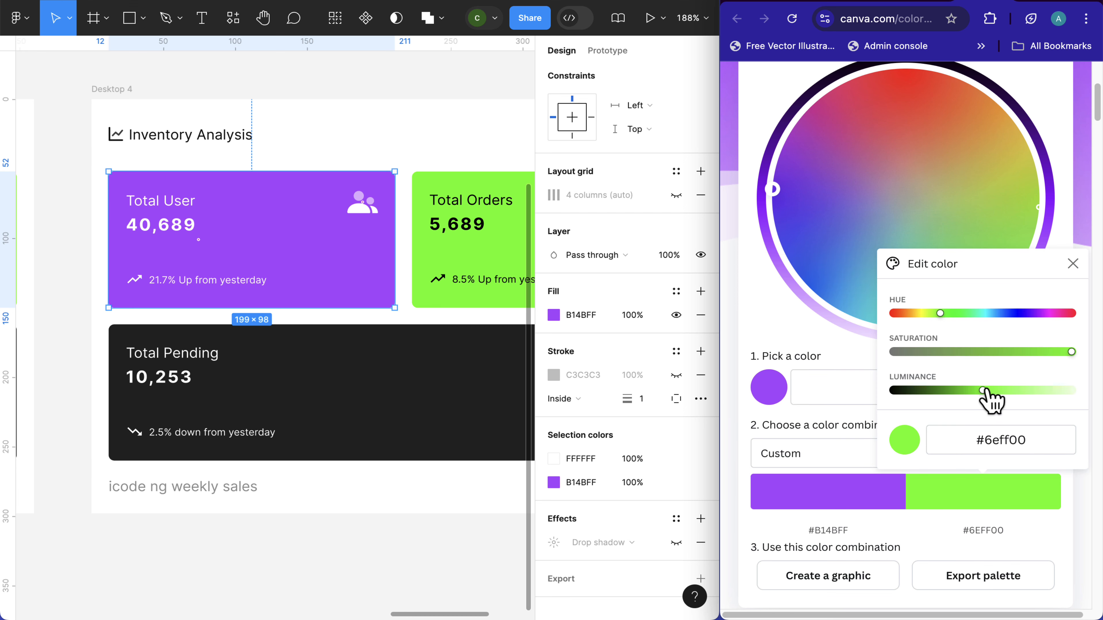
drag(982, 390, 1008, 390)
click(983, 530)
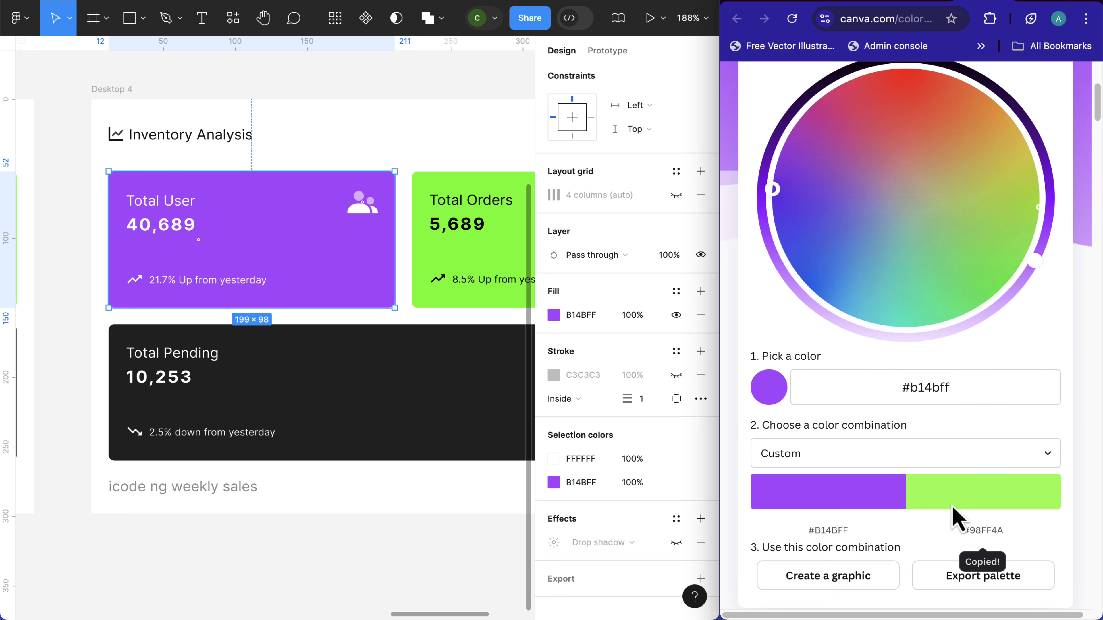
Step: Switch to Figma and set the fill of Desktop 4's green Total Orders card to #98FF4A
click(472, 259)
scroll(443, 259, right, 2)
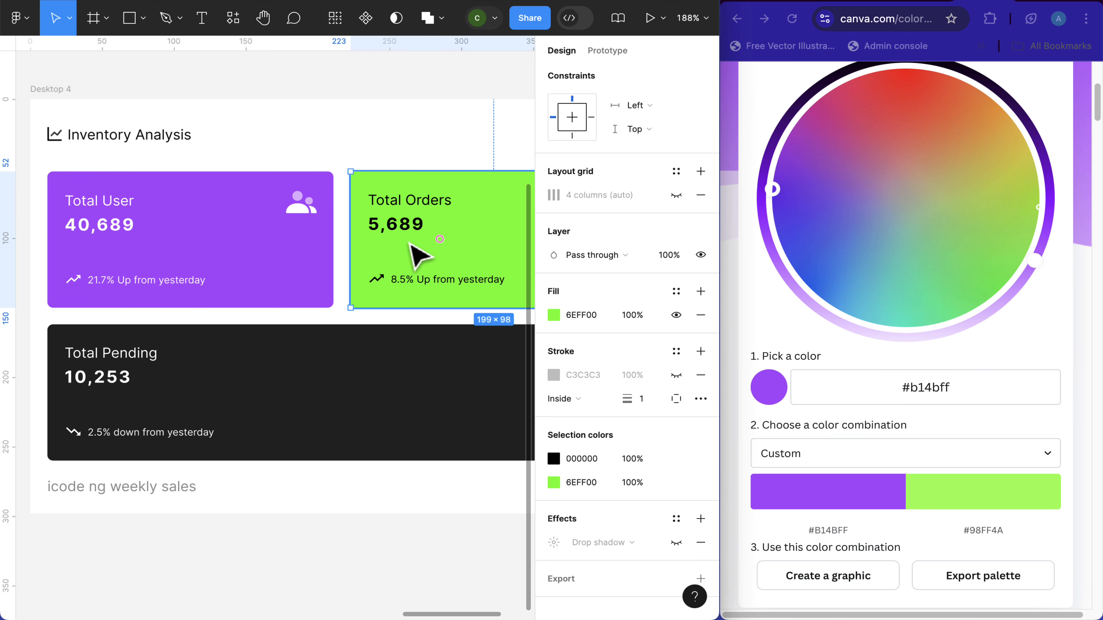
click(584, 315)
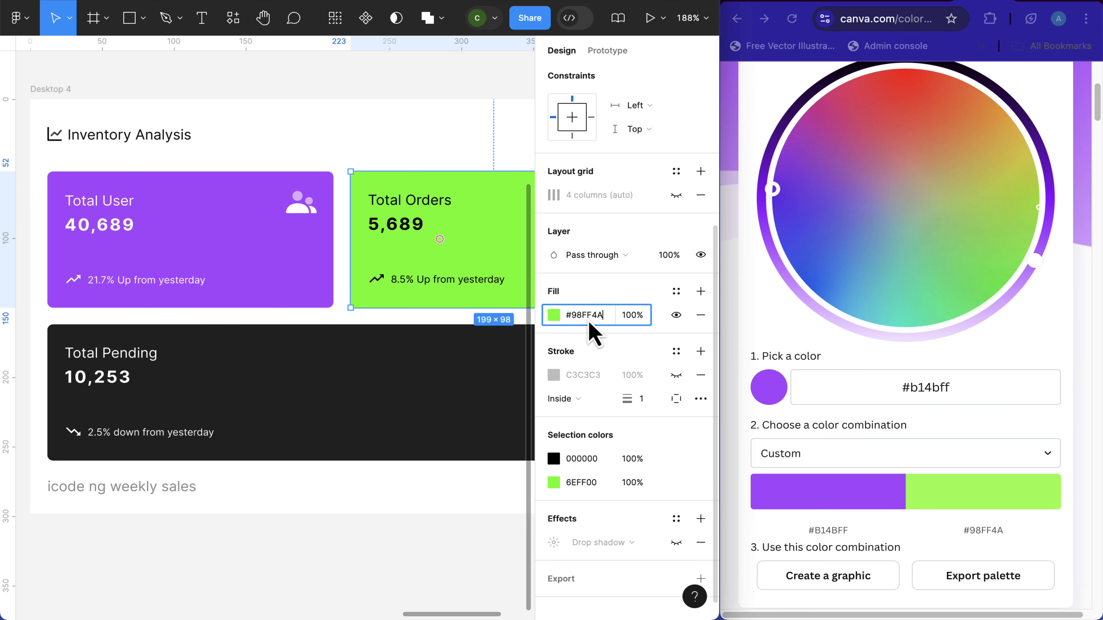
key(Return)
scroll(306, 334, down, 5)
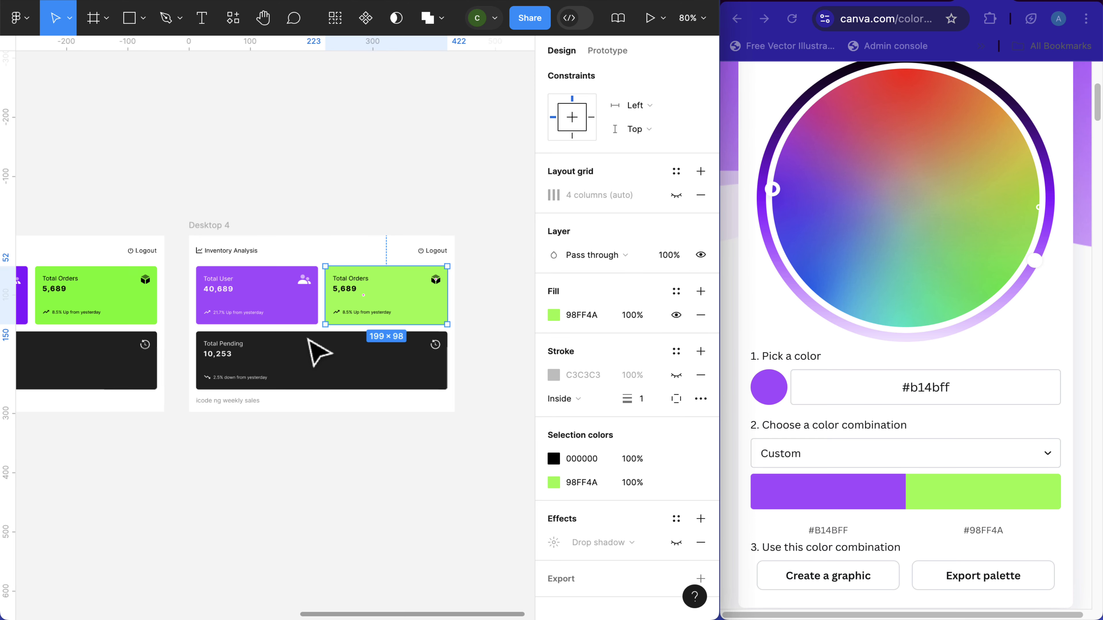
click(364, 471)
Step: Duplicate the Desktop 4 dashboard frame
scroll(382, 324, up, 1)
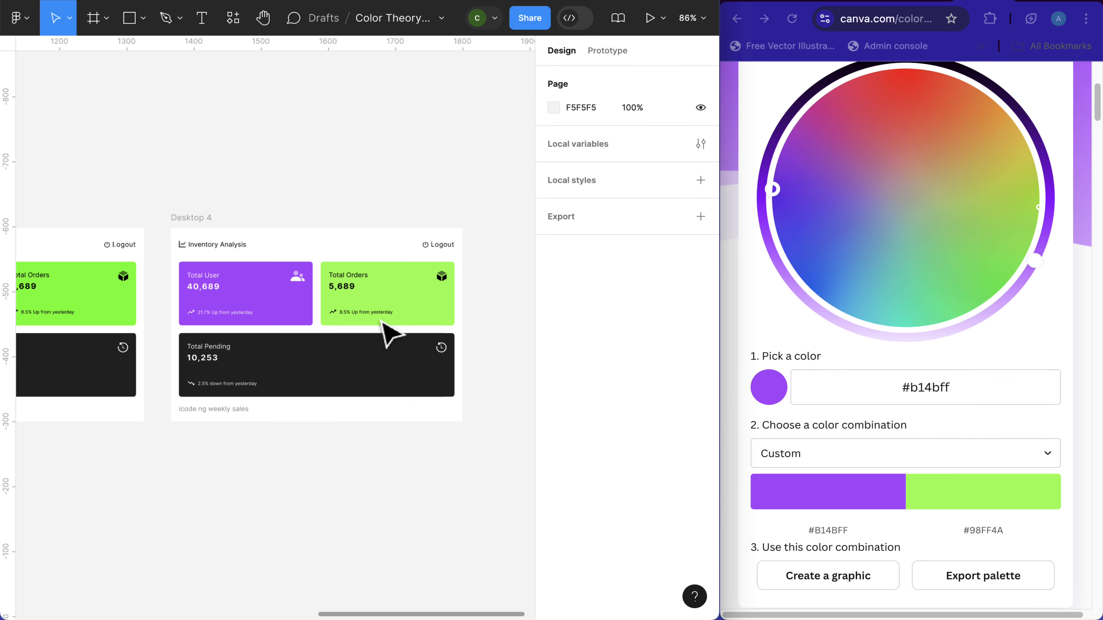
scroll(423, 310, up, 2)
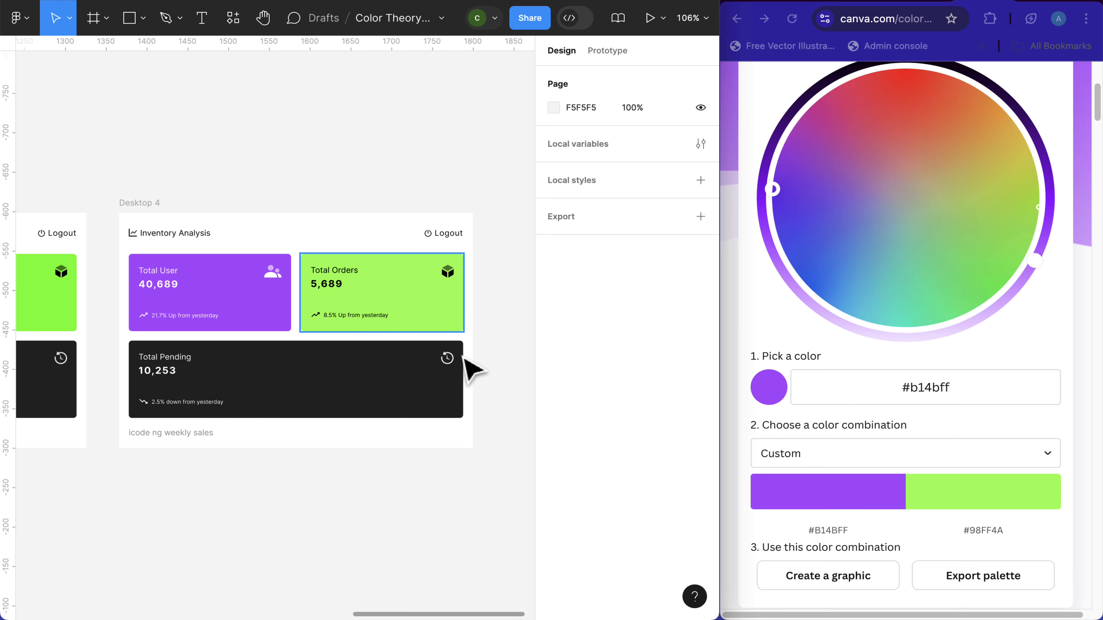
click(152, 210)
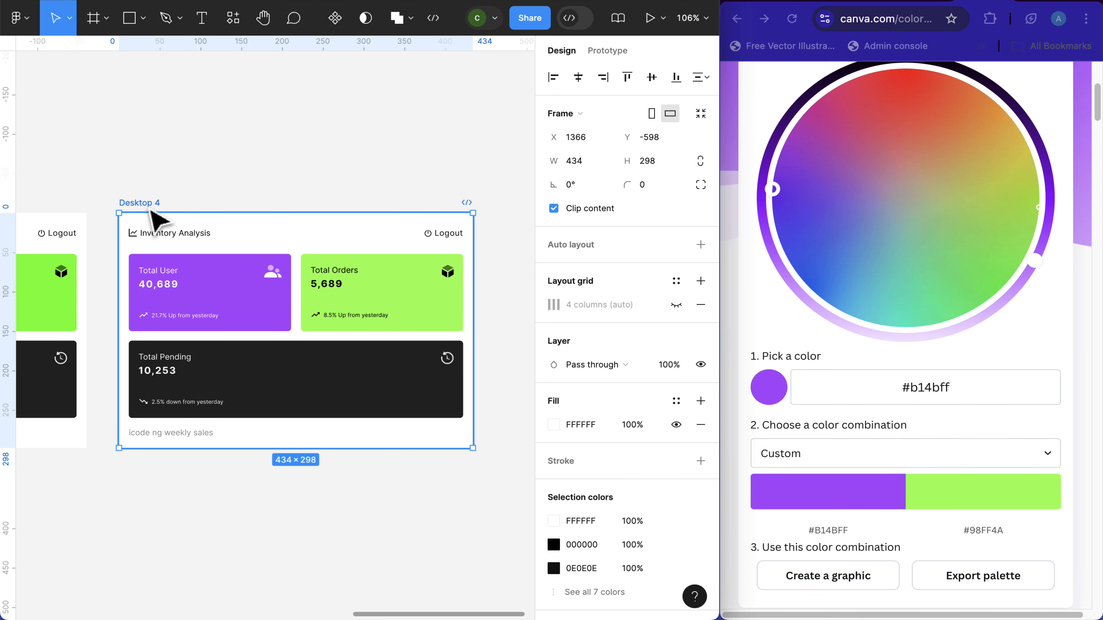
key(ctrl+d)
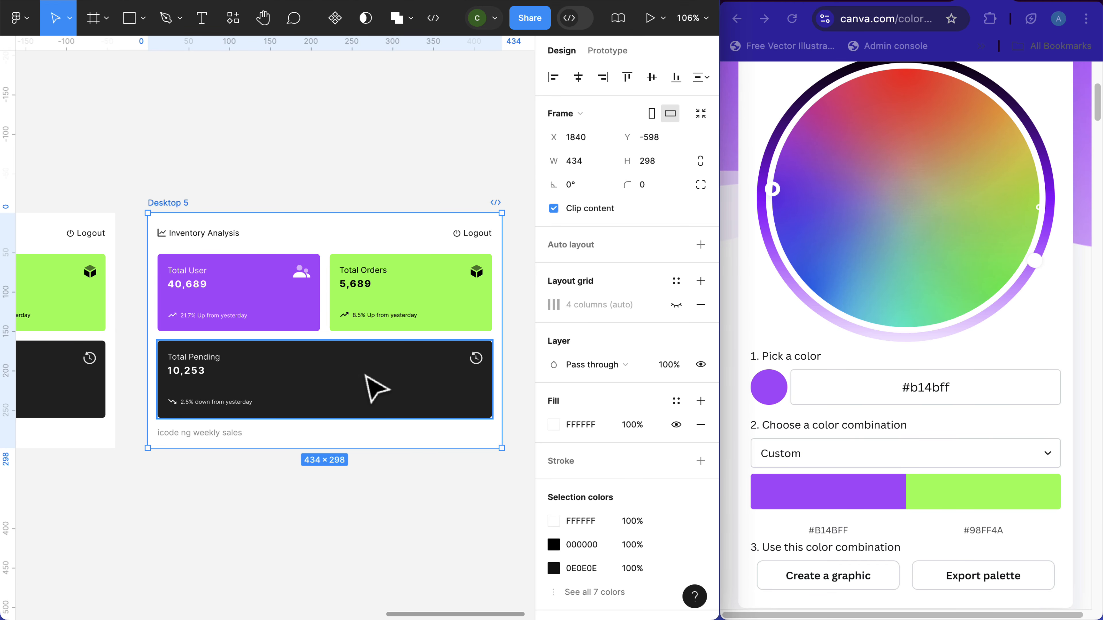
Step: Switch to Canva, choose the Analogous color combination and move the base color on the wheel to red #FF0200
click(823, 463)
click(820, 456)
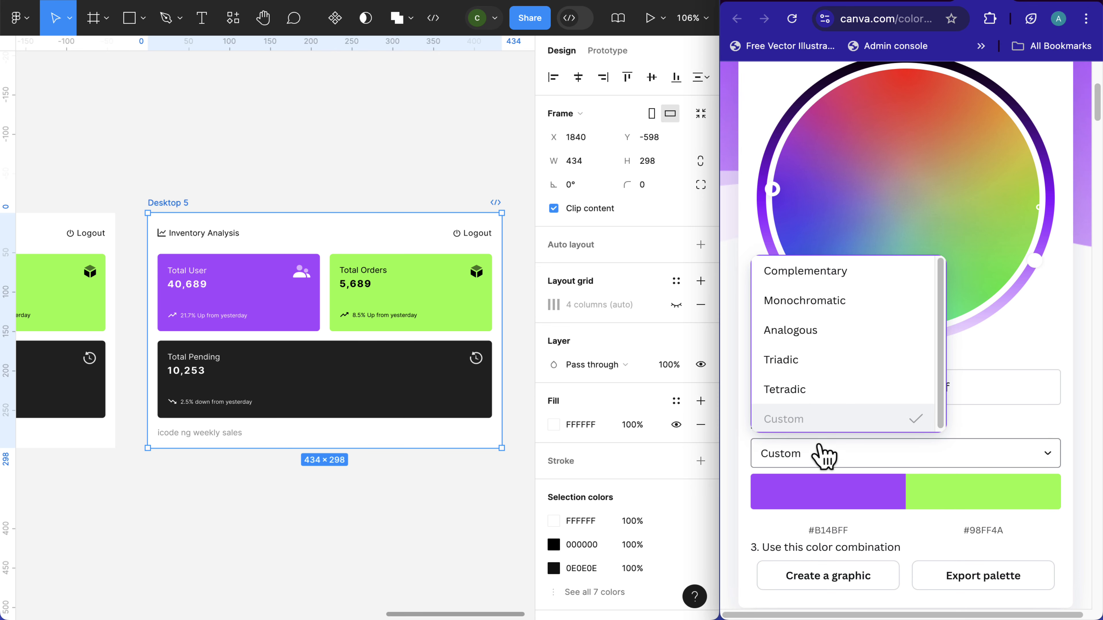
click(791, 331)
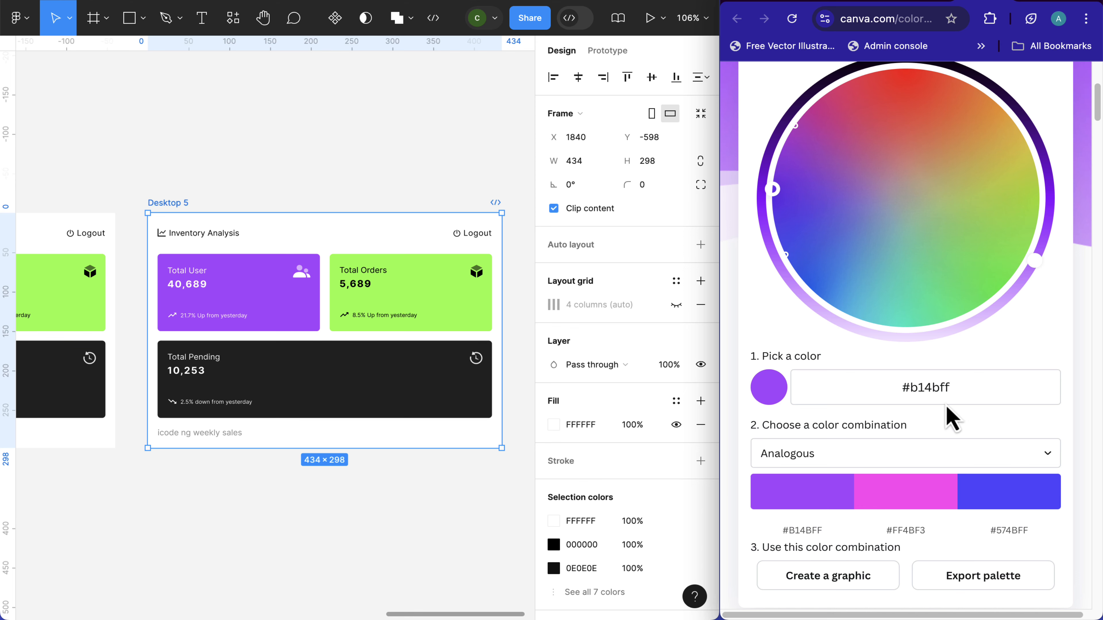
drag(775, 192, 906, 70)
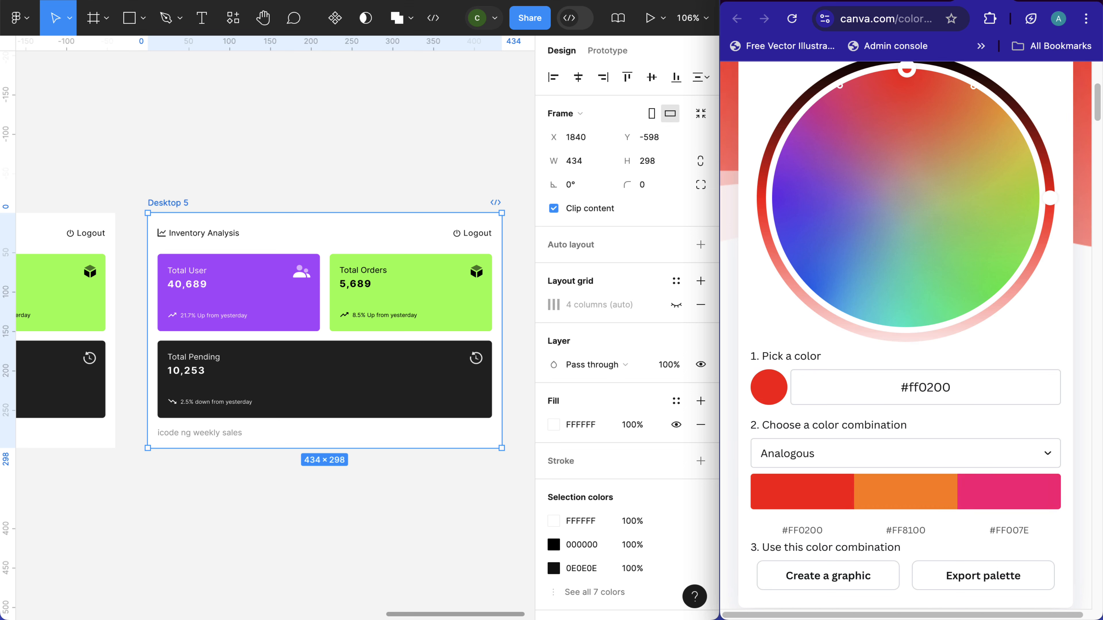
Step: Copy the #FF0200 code from Canva and apply it as the fill of Desktop 5's Total User card in Figma
click(280, 299)
click(284, 300)
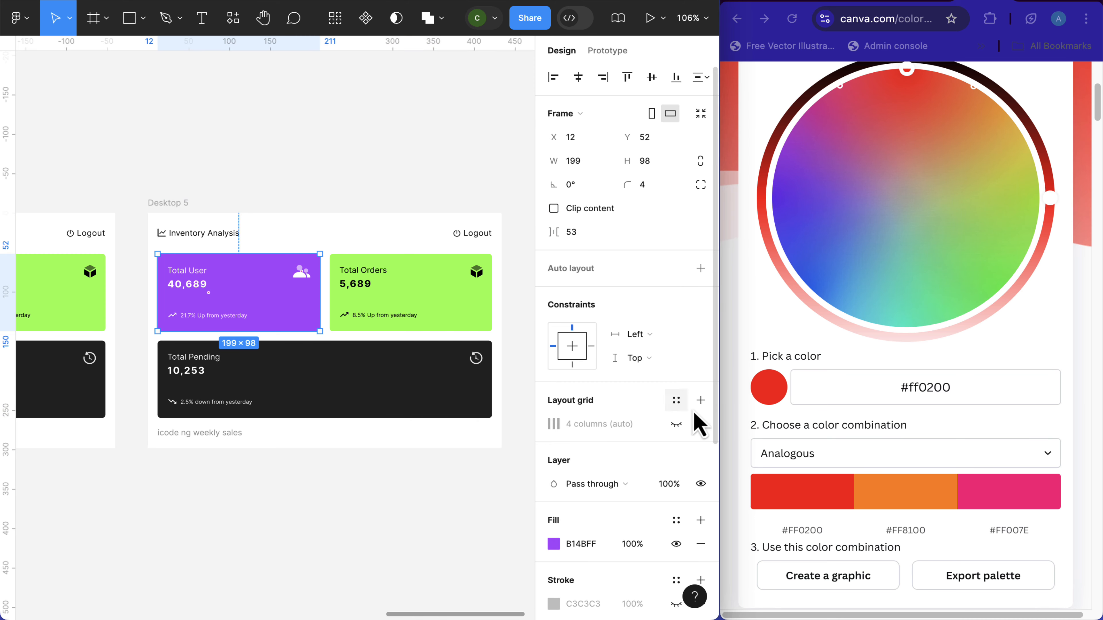
click(785, 478)
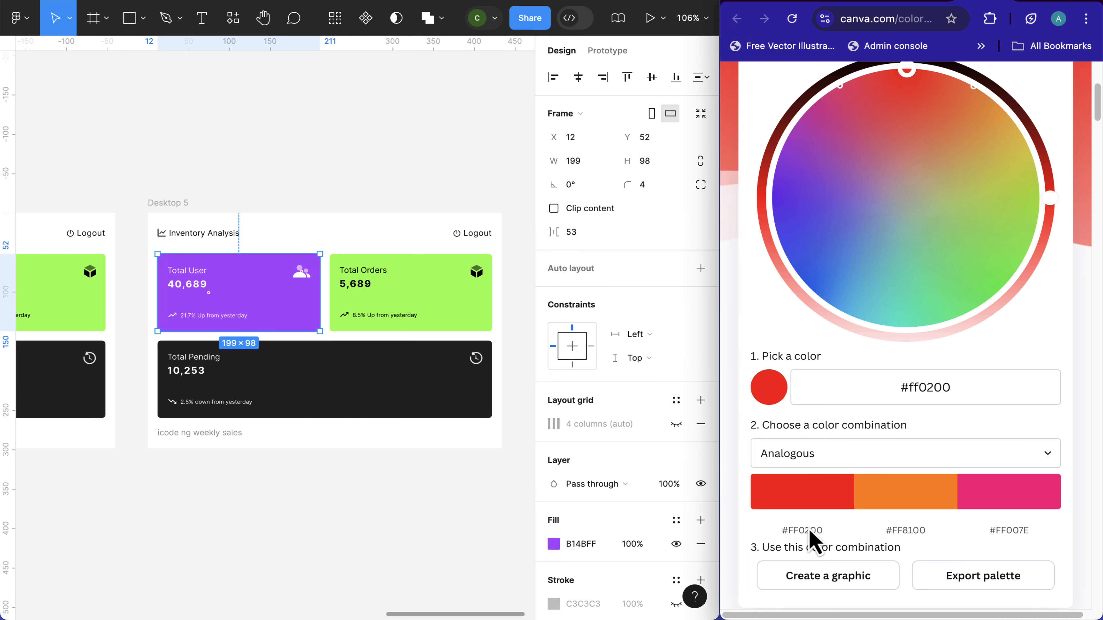
click(810, 533)
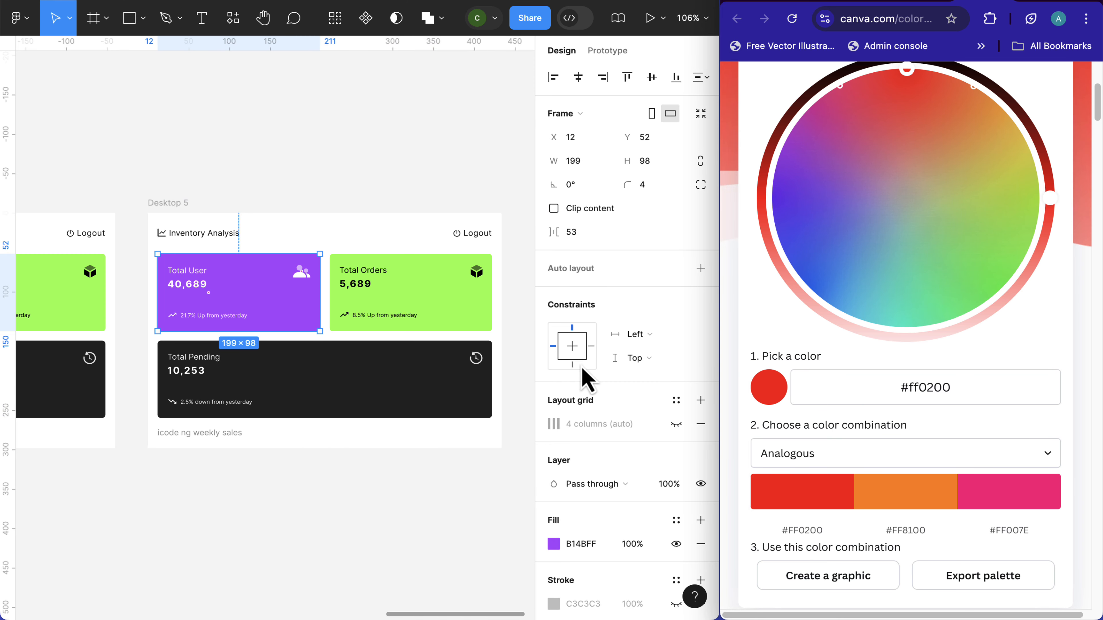
scroll(591, 565, down, 2)
click(586, 516)
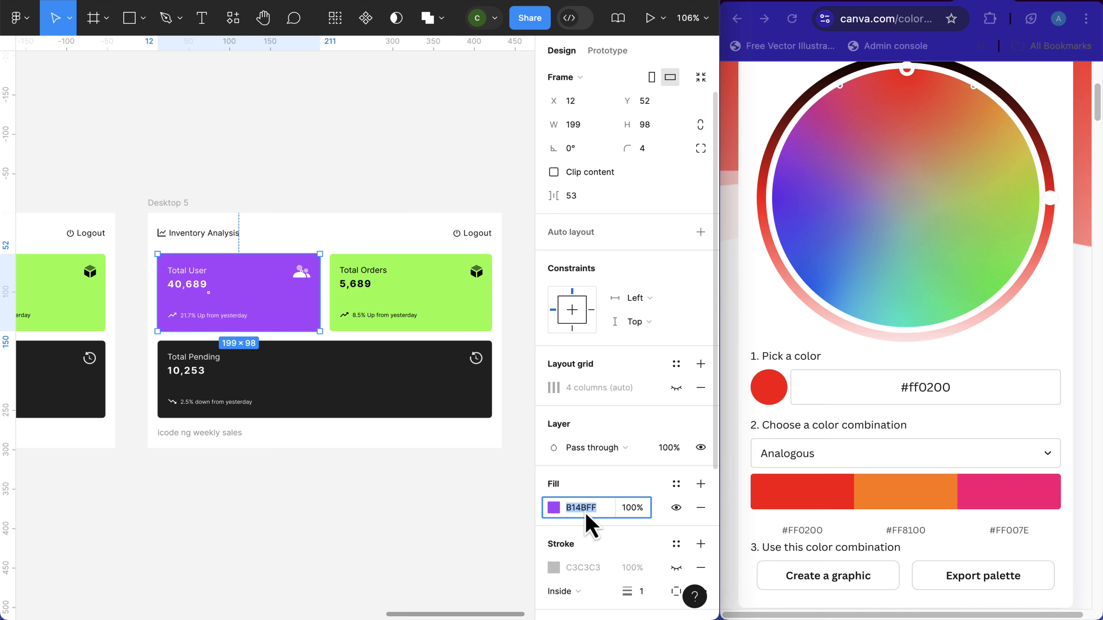
key(super+v)
key(Return)
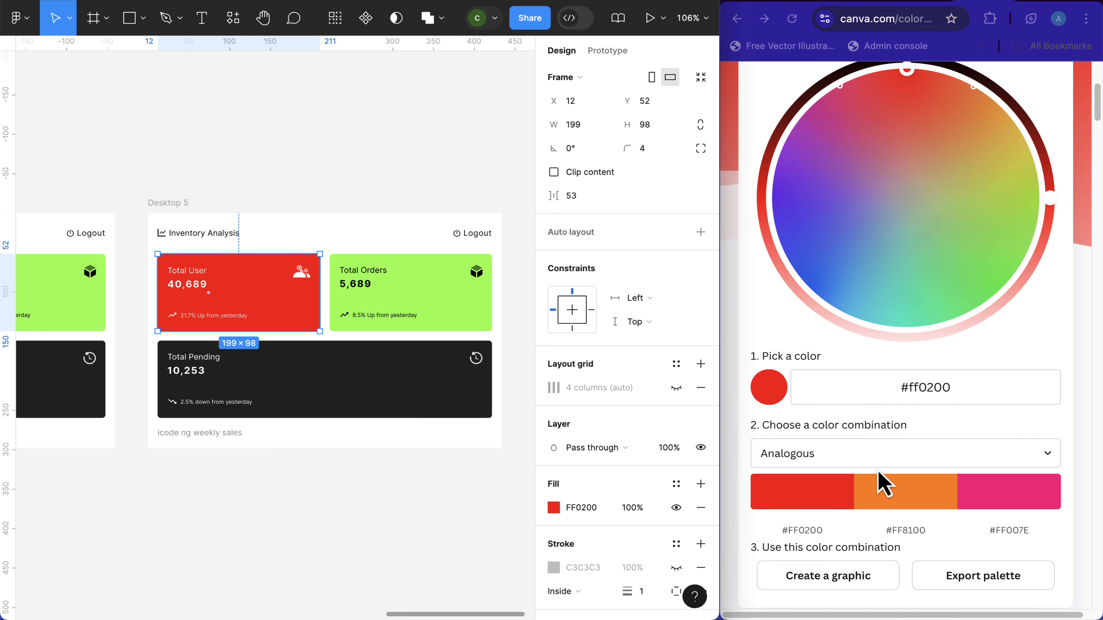
Step: Copy the orange #FF8100 code from Canva and apply it as the fill of Desktop 5's Total Orders card in Figma
click(905, 530)
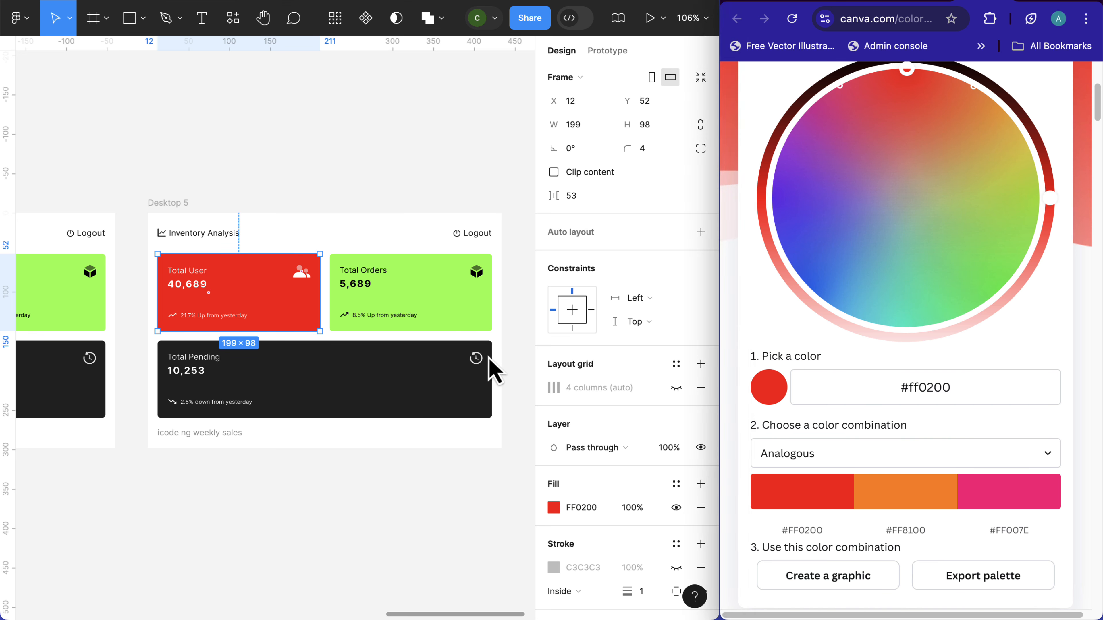
click(412, 314)
click(412, 314)
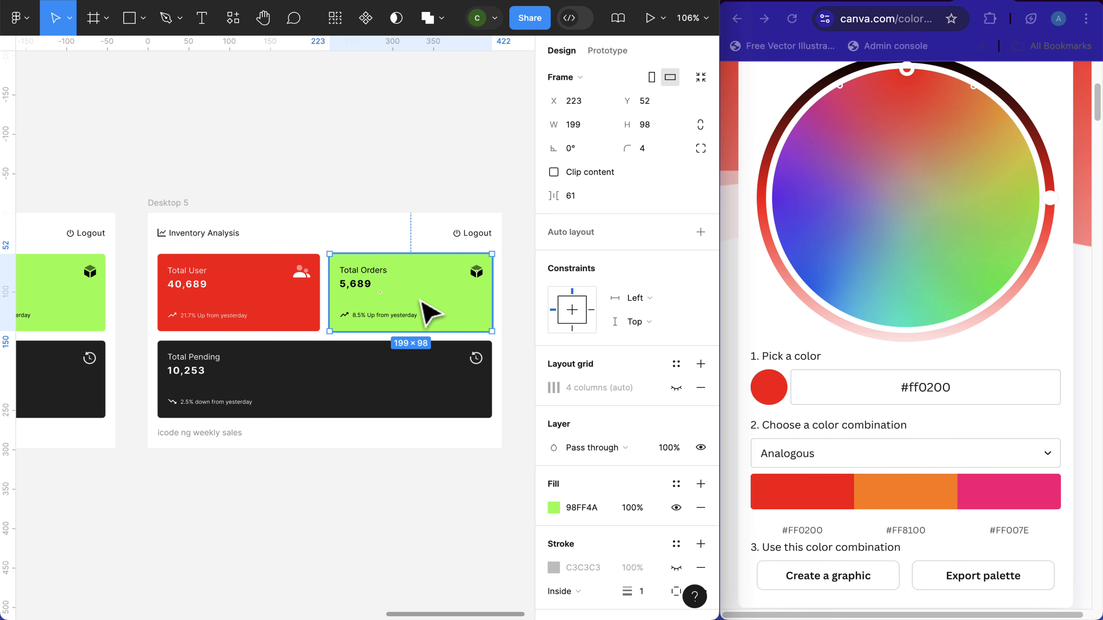
click(584, 514)
key(Return)
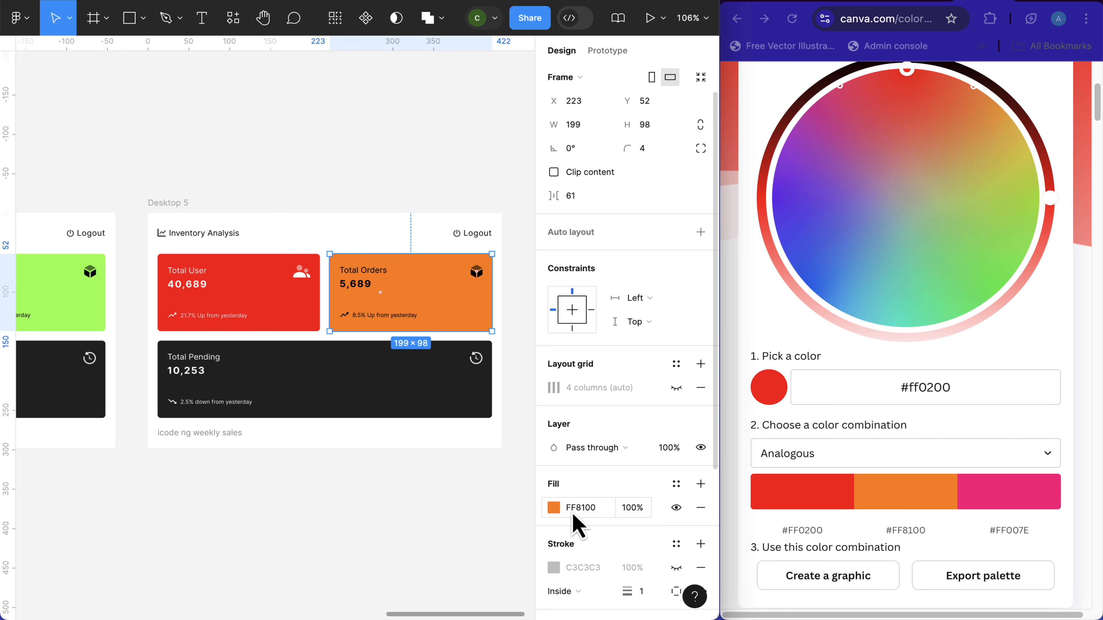
Step: Change the text and icon color of Desktop 5's Total Orders card to white FFFFFF
click(554, 509)
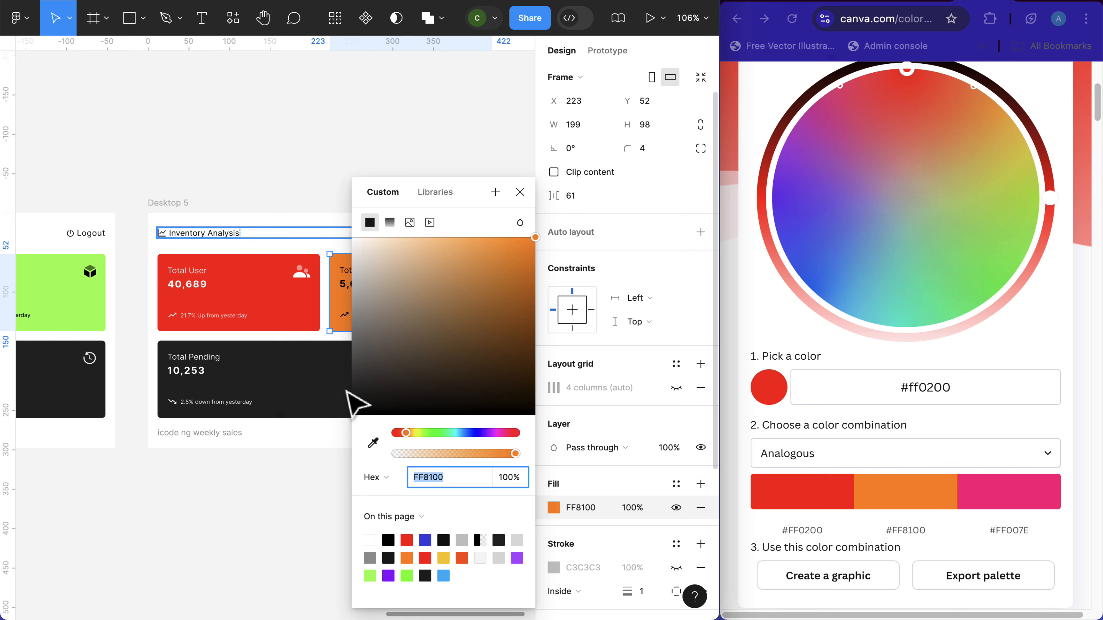
scroll(581, 521, down, 5)
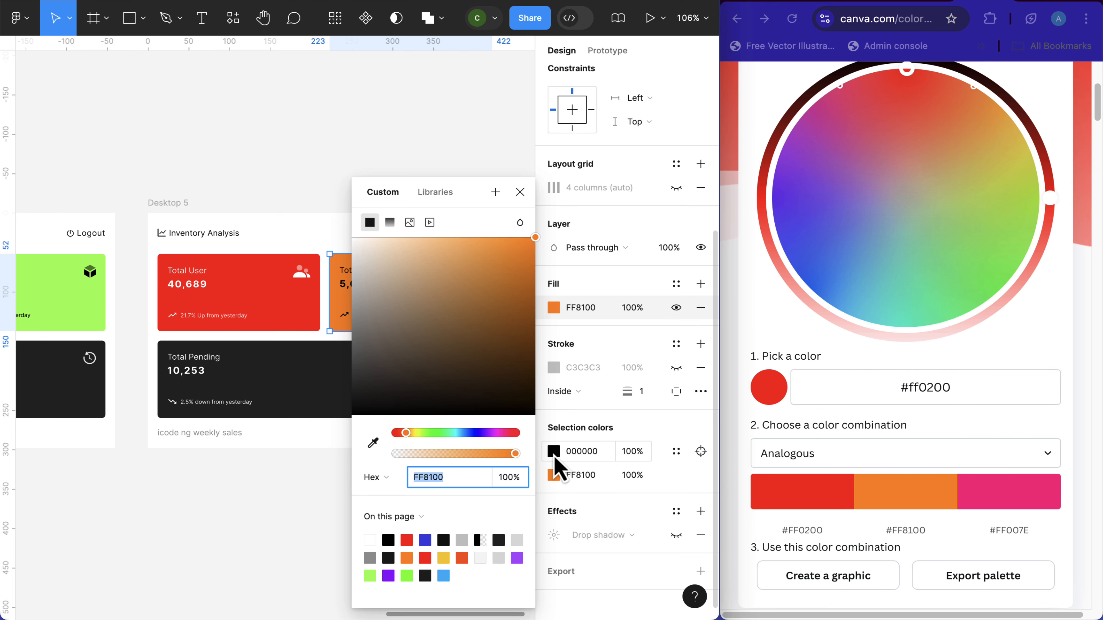
click(554, 452)
drag(431, 389, 271, 214)
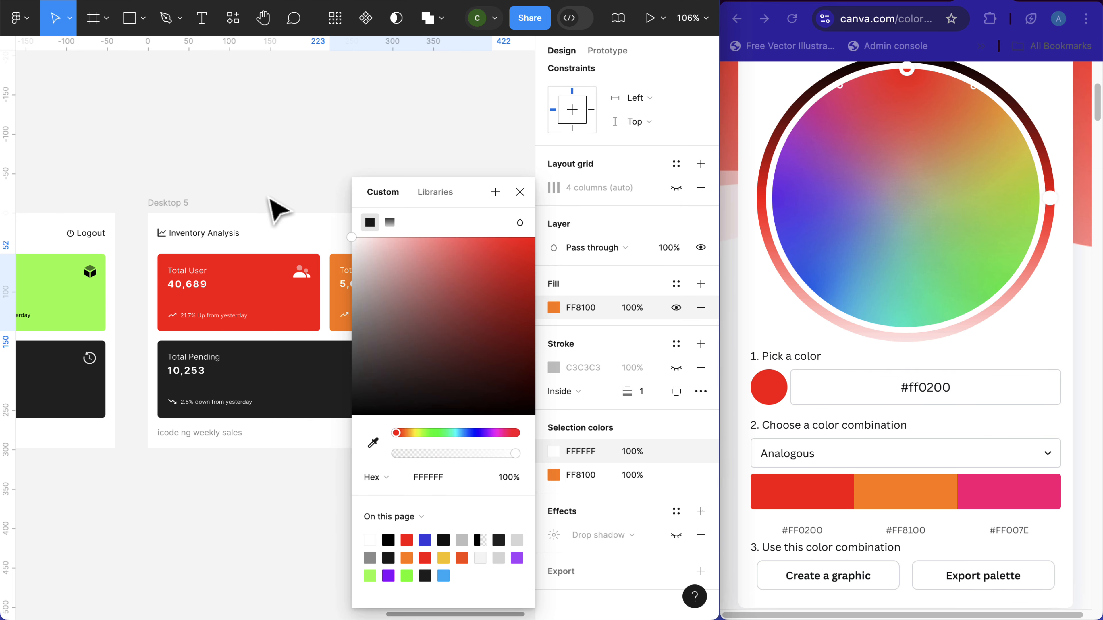
click(270, 198)
scroll(391, 343, up, 2)
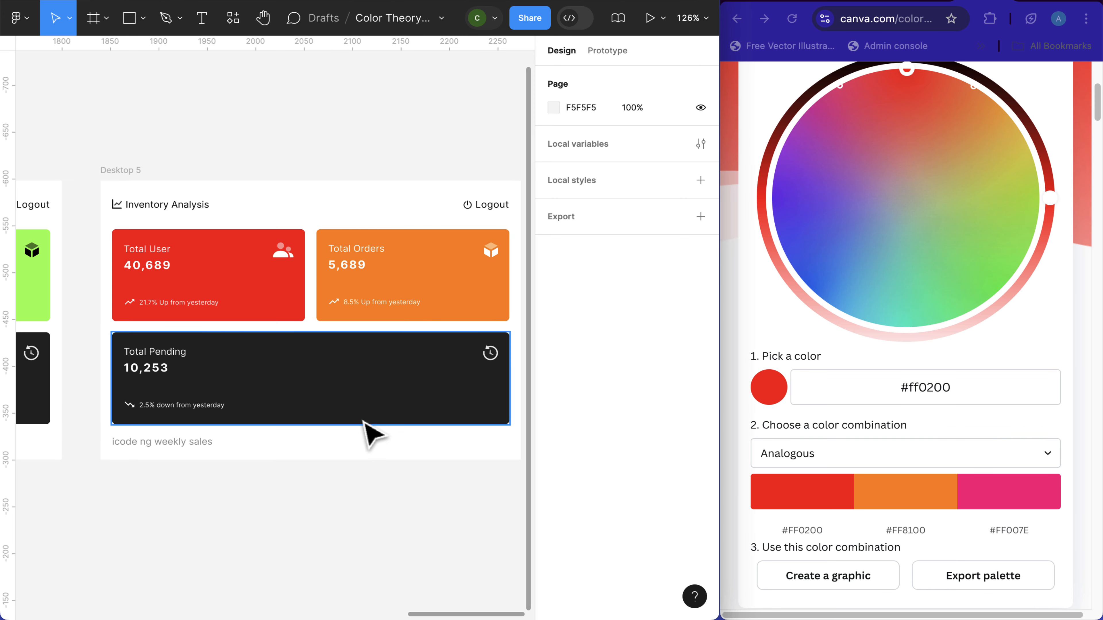
Step: Copy the pink #FF007E code from Canva and apply it as the fill of Desktop 5's Total Pending card in Figma
click(1010, 546)
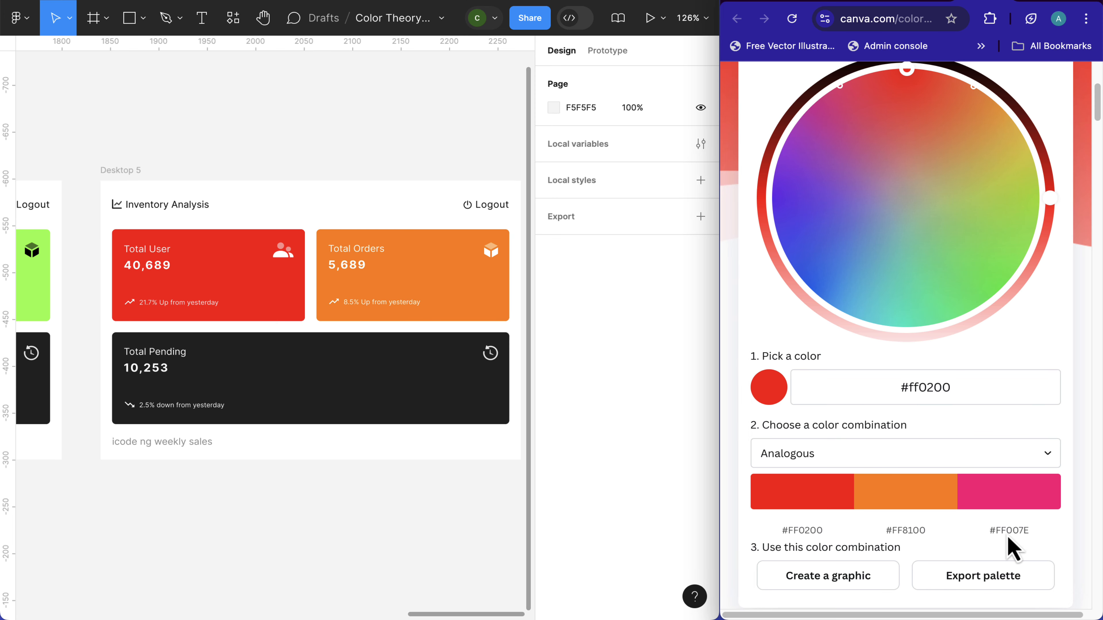
click(1010, 547)
click(345, 429)
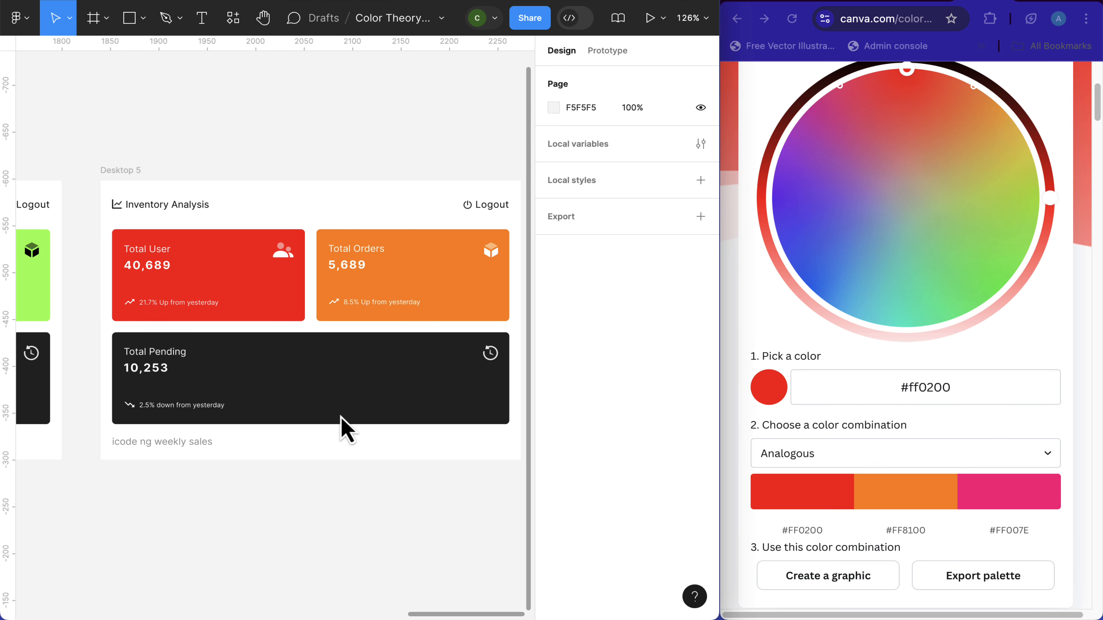
click(373, 421)
scroll(608, 477, down, 5)
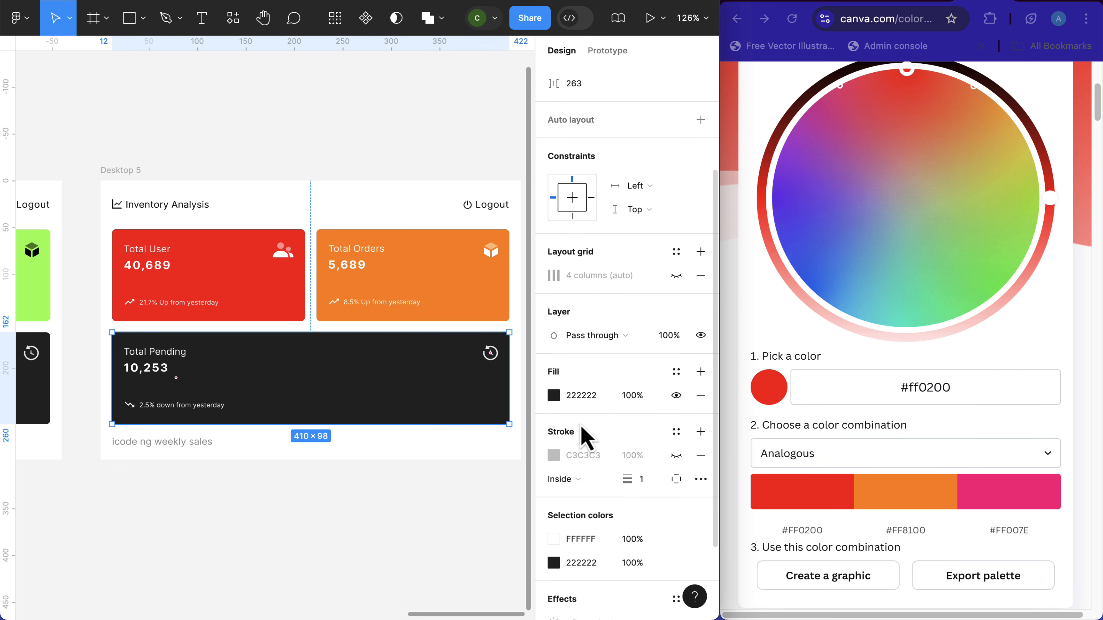
key(Return)
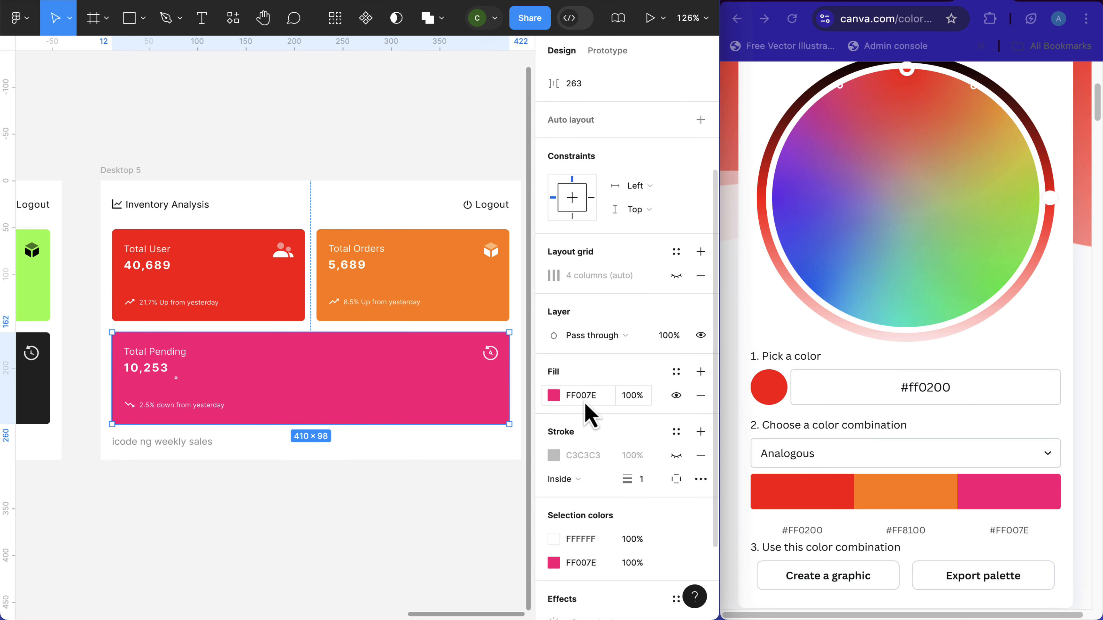
click(360, 539)
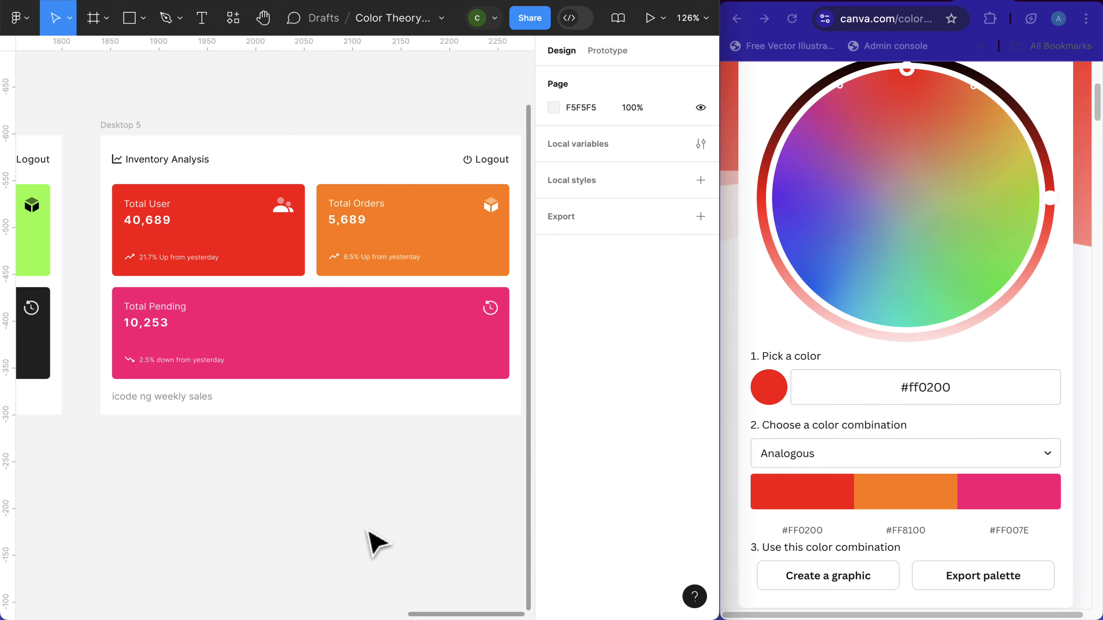
Step: Duplicate the Desktop 5 dashboard frame
scroll(408, 519, down, 2)
scroll(408, 519, right, 3)
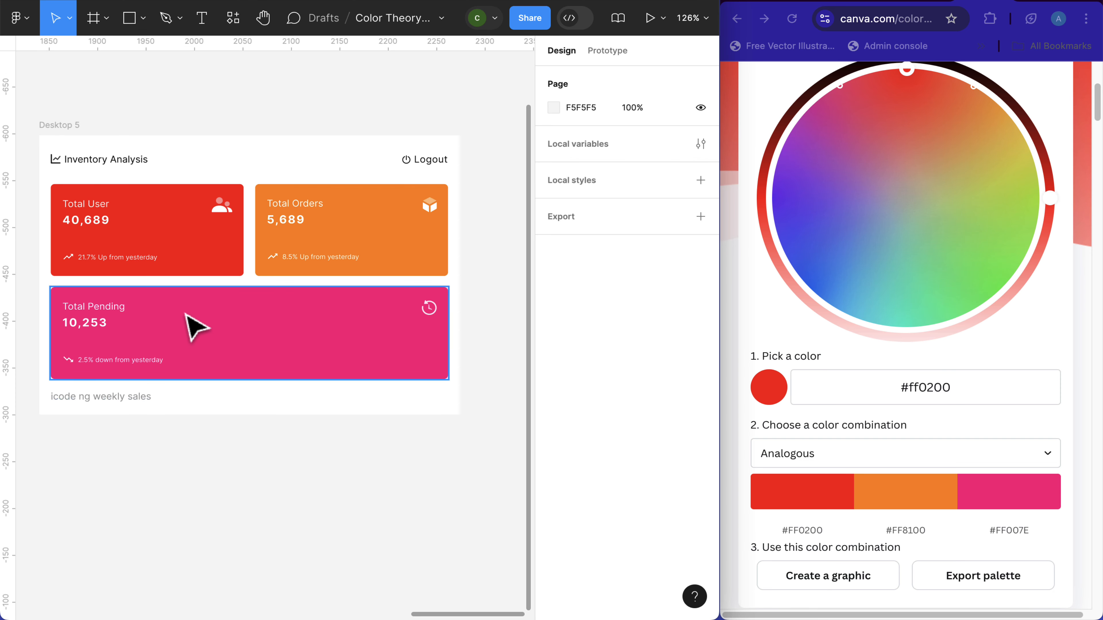
scroll(203, 328, up, 1)
scroll(204, 329, up, 1)
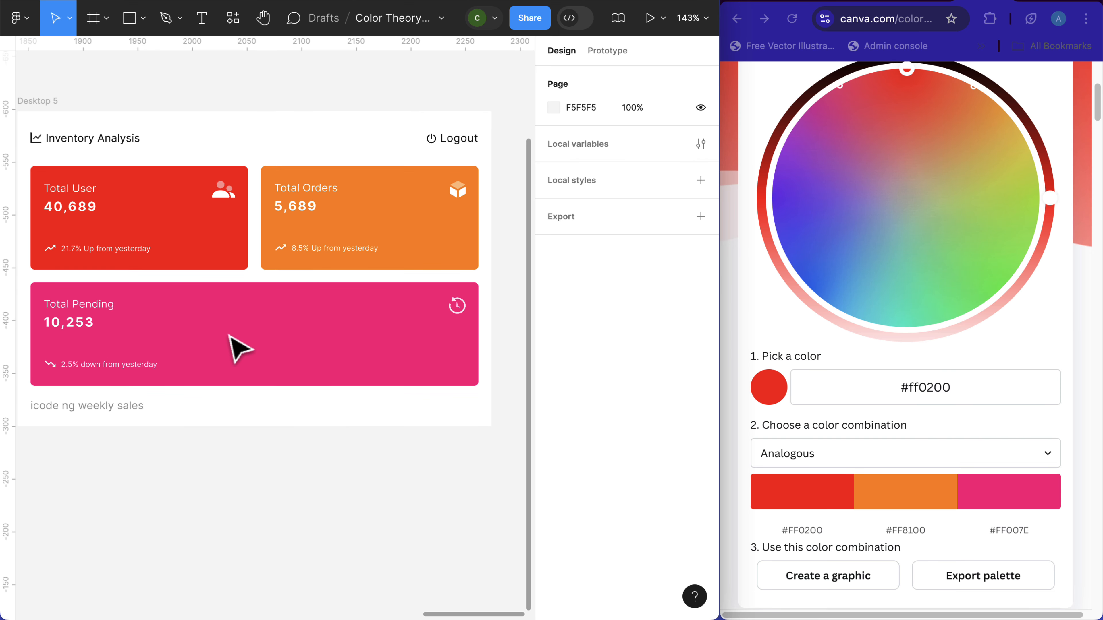
scroll(229, 333, up, 1)
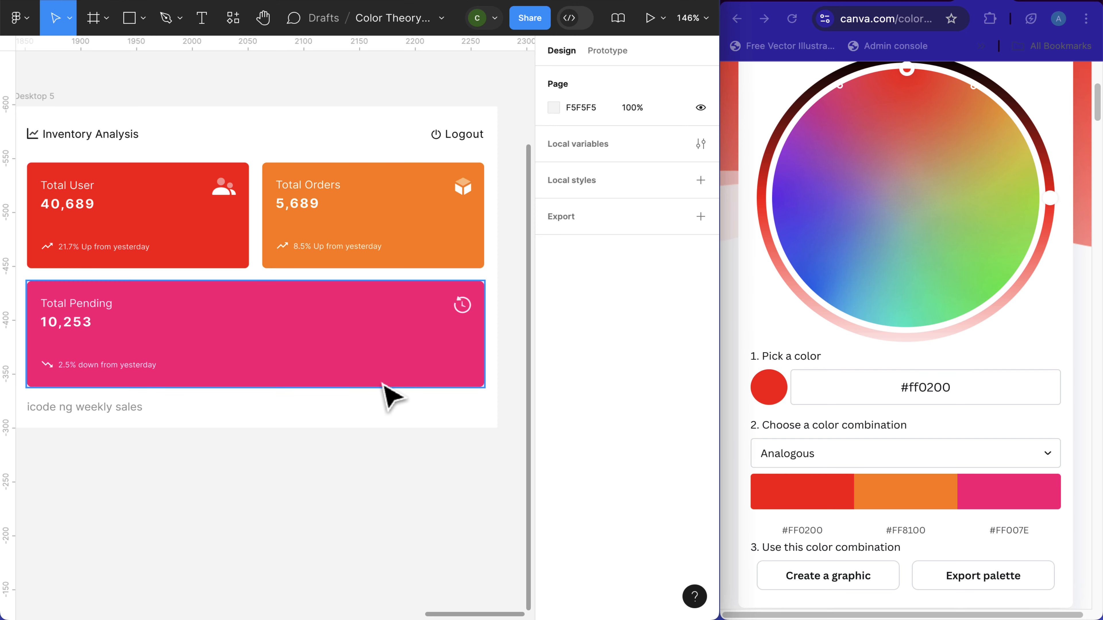
scroll(382, 387, down, 2)
scroll(352, 376, down, 3)
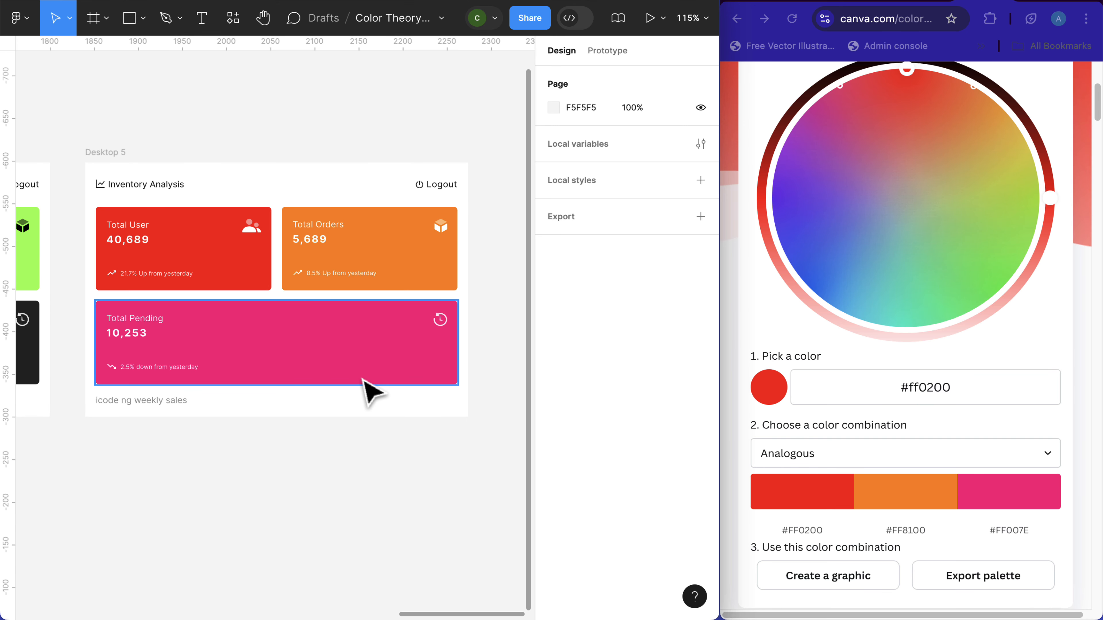
click(98, 152)
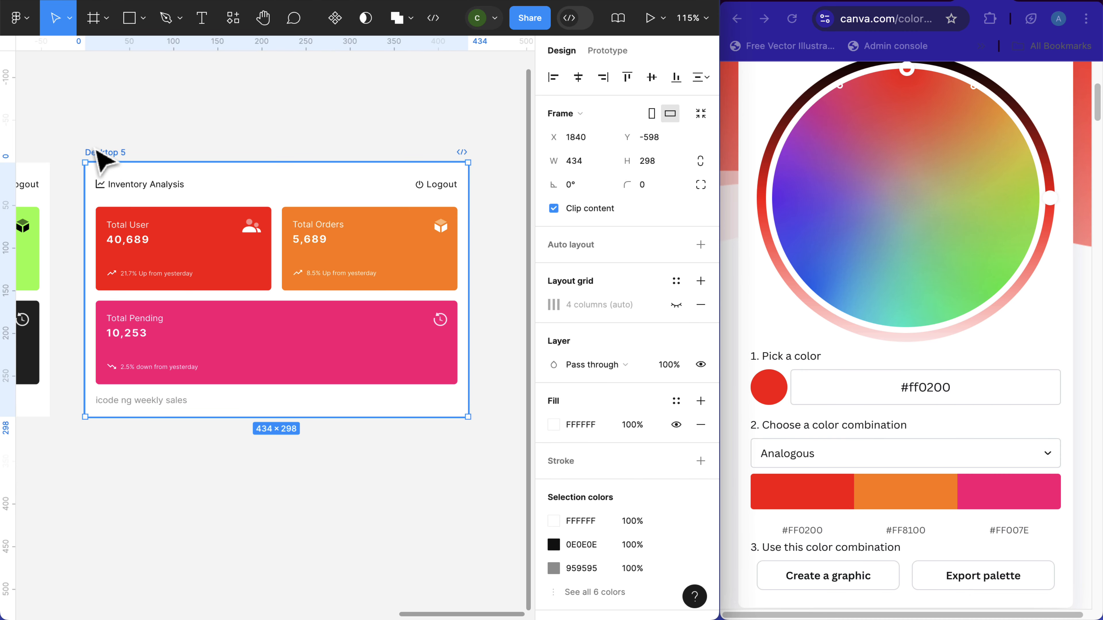
key(super+d)
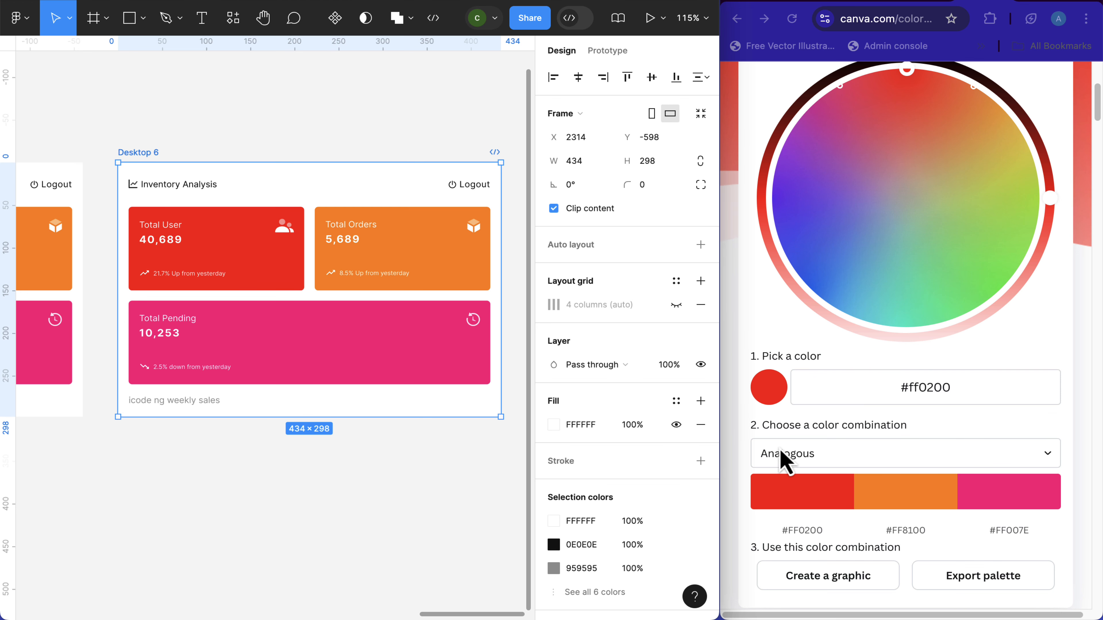
Step: Switch to Canva, choose the Triadic color combination and move the base color on the wheel to blue #0122FE
click(784, 457)
click(784, 454)
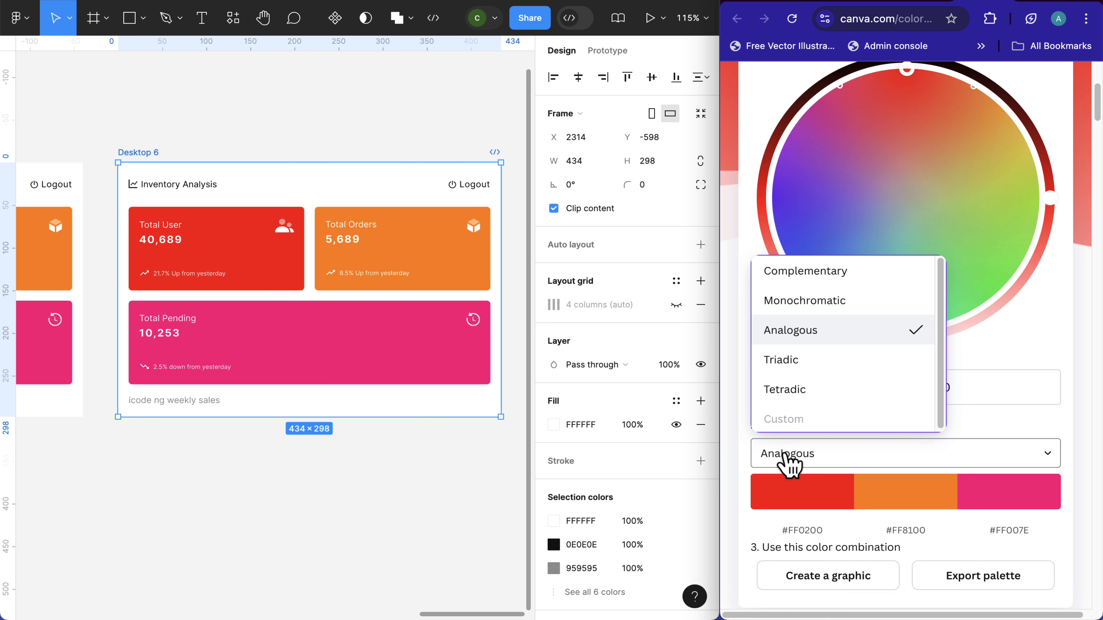
click(786, 454)
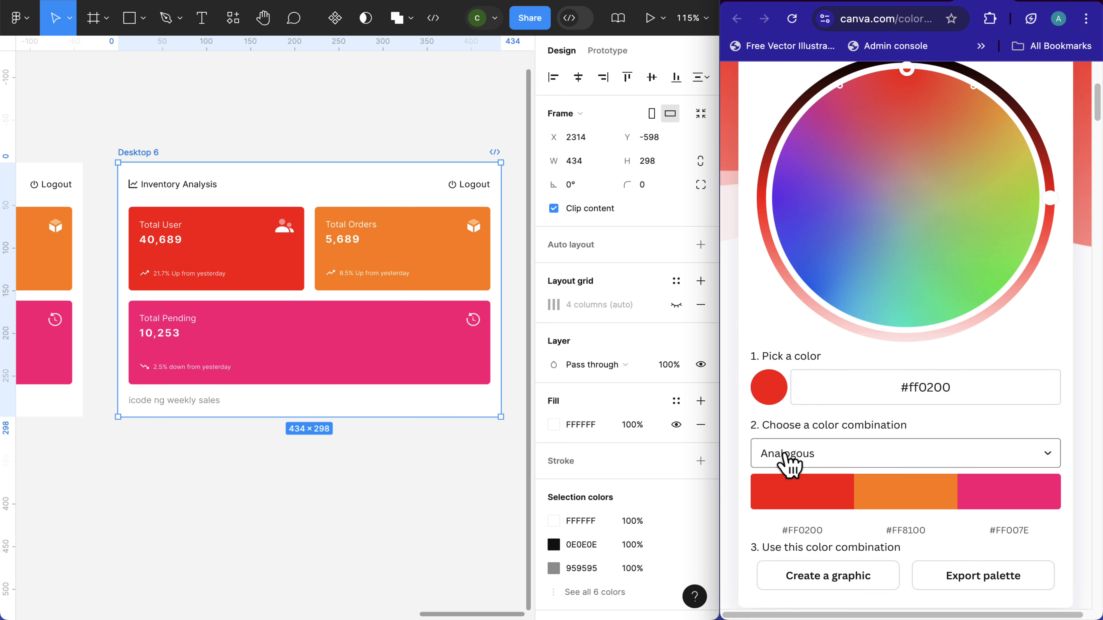
click(785, 455)
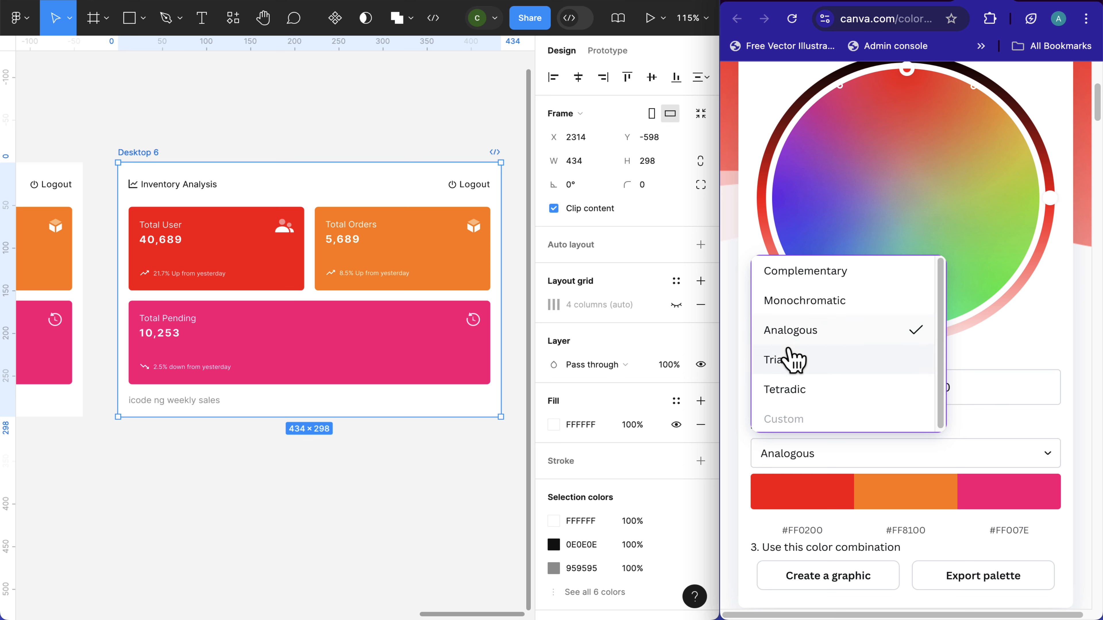
click(784, 361)
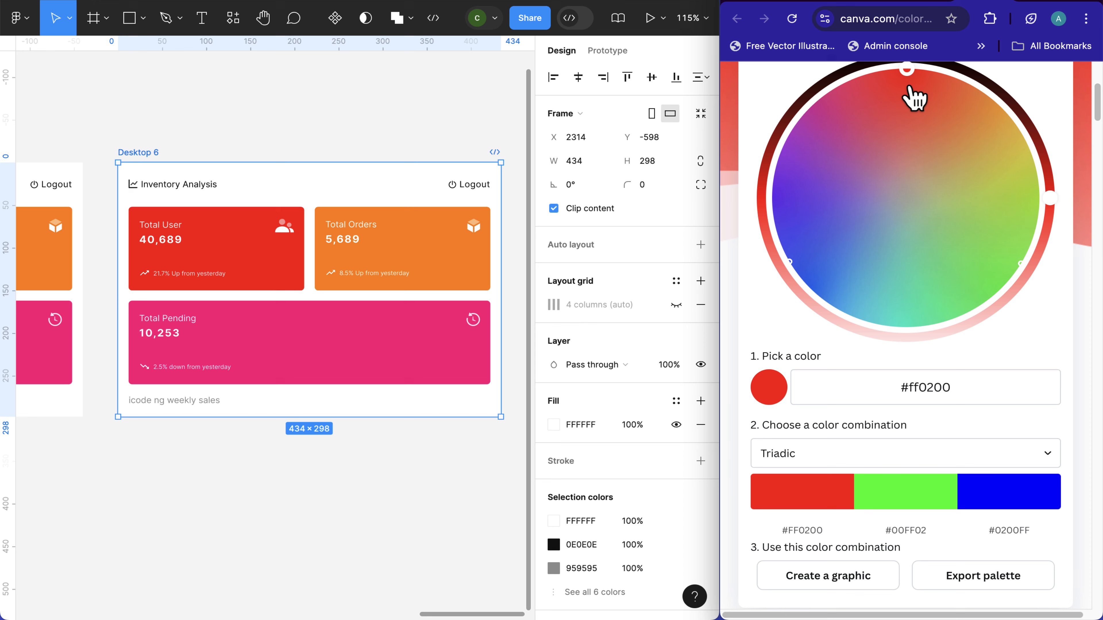
drag(907, 71, 801, 276)
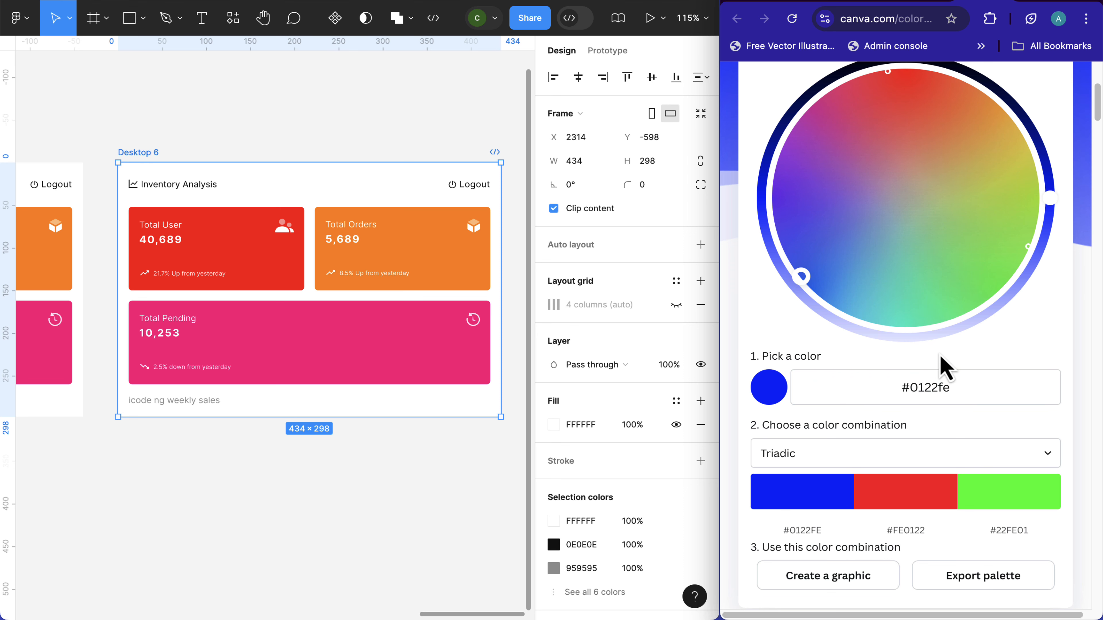
Step: Copy the blue #0122FE code from Canva and apply it as the fill of Desktop 6's Total User card in Figma
click(825, 526)
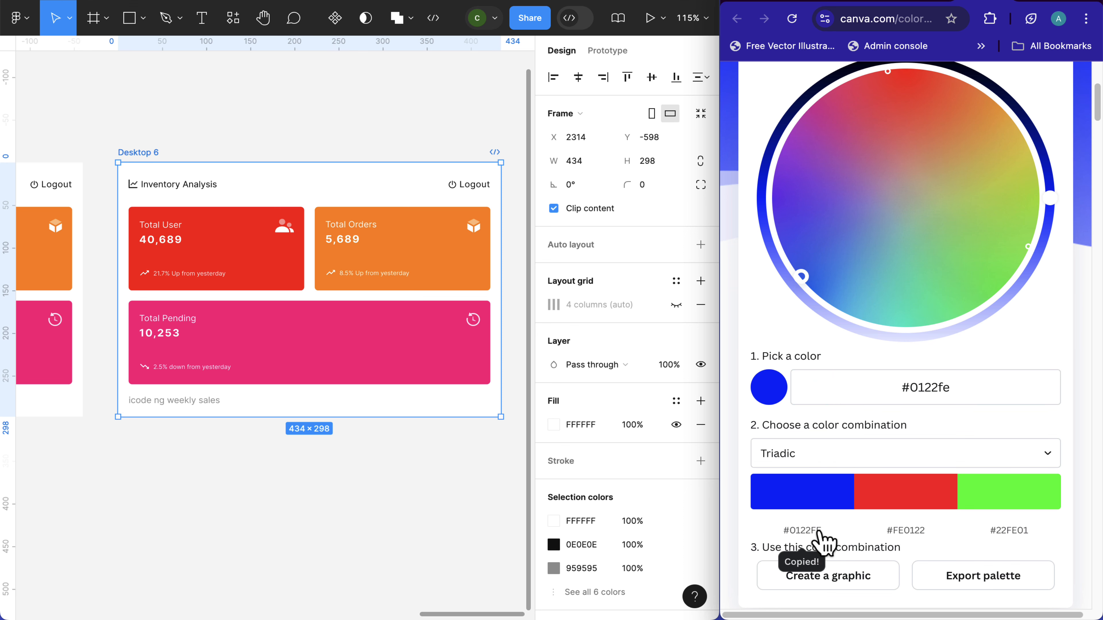
click(260, 274)
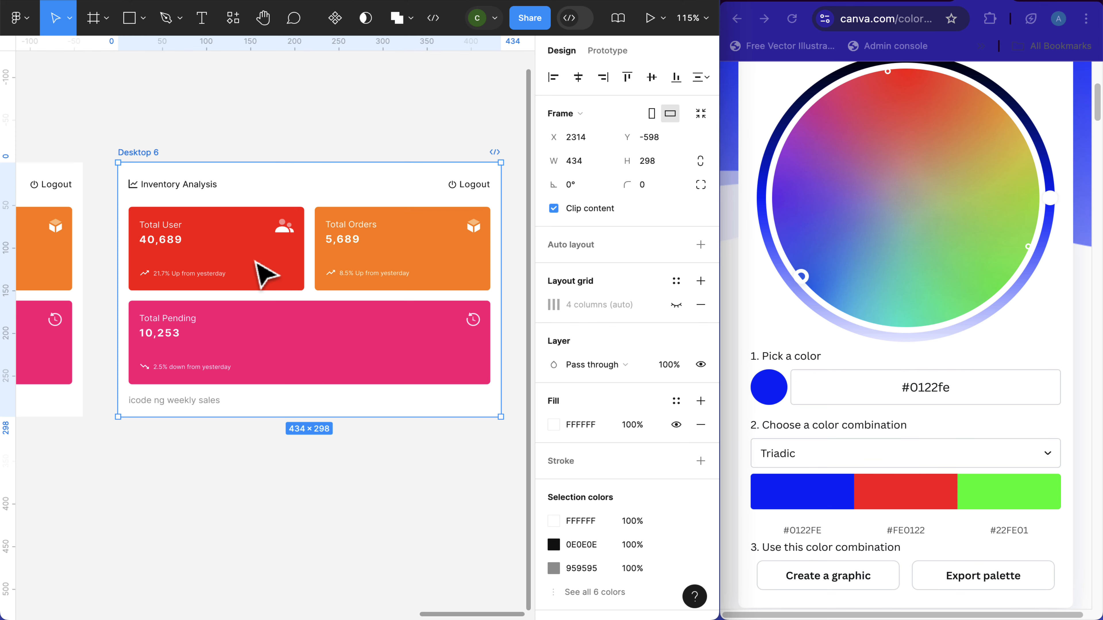
click(261, 274)
click(603, 545)
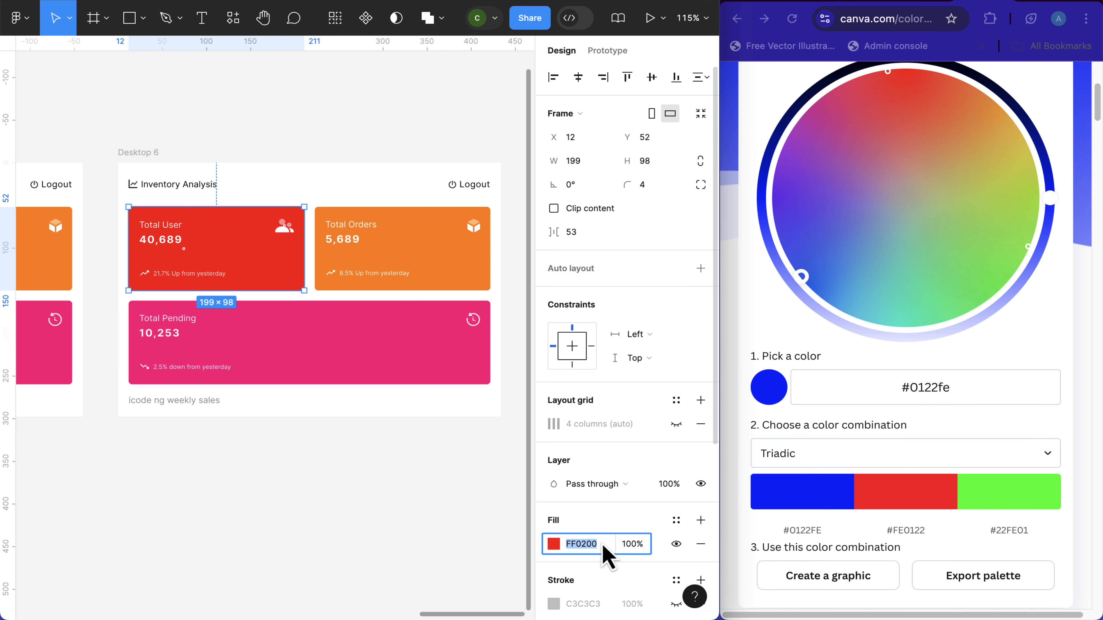
key(super+v)
key(Return)
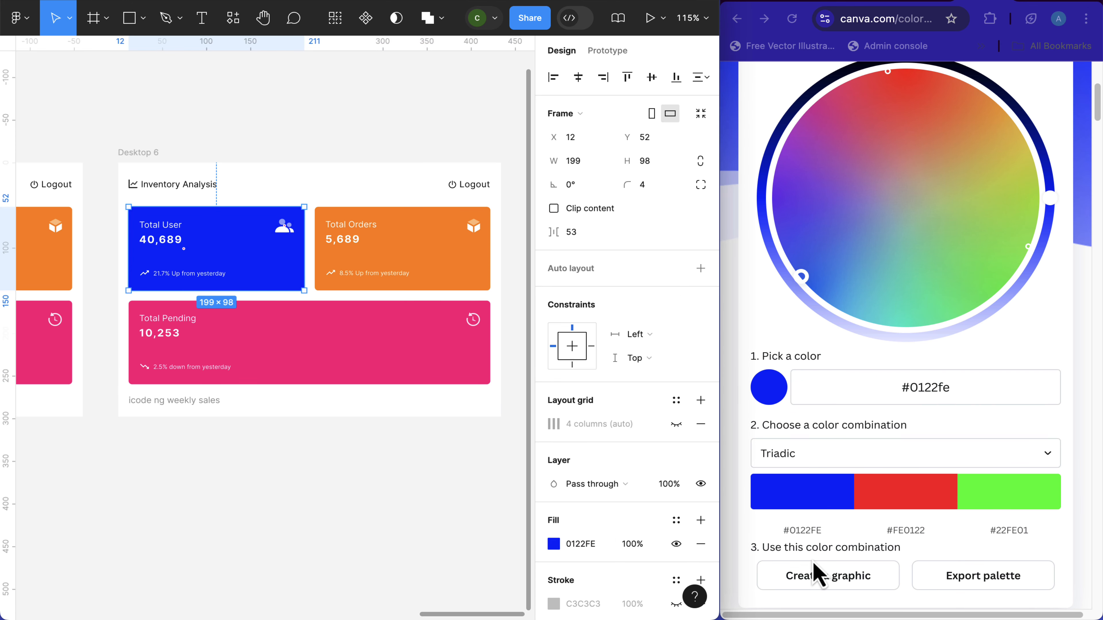
Step: Copy the red #FE0122 code from Canva and apply it as the fill of Desktop 6's Total Orders card in Figma
click(907, 539)
click(905, 539)
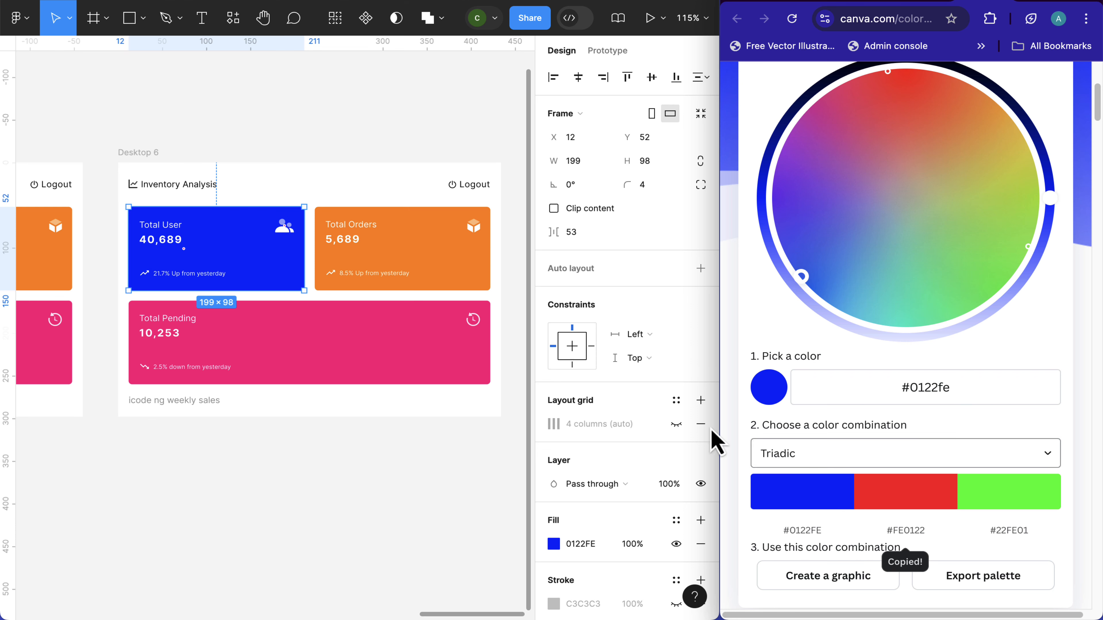
click(438, 267)
click(437, 267)
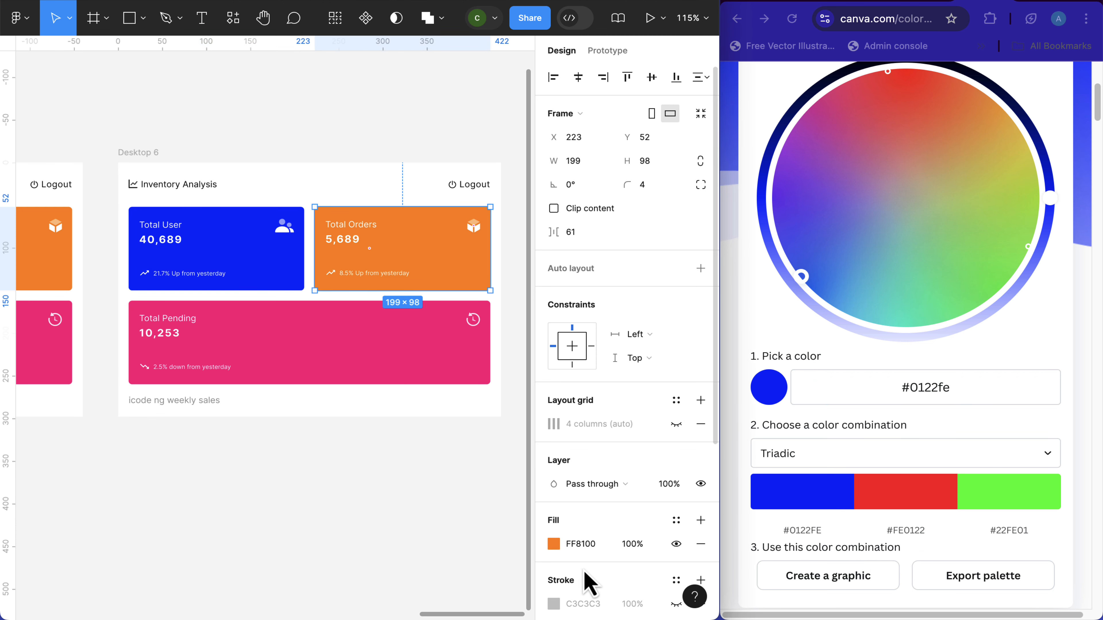
click(586, 544)
key(Return)
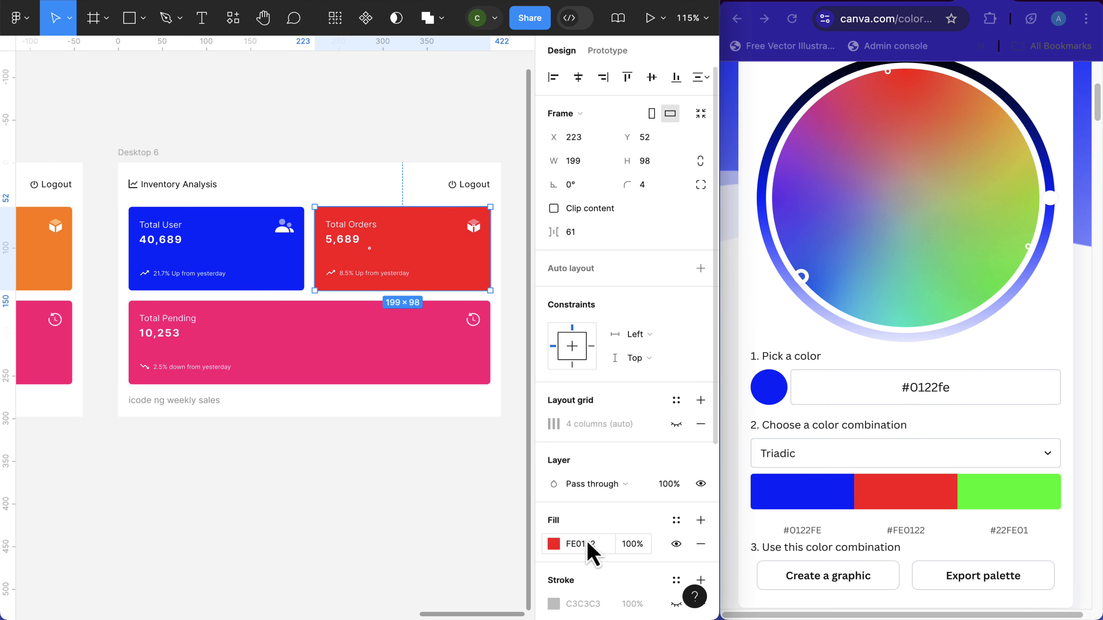
Step: Copy the green #22FE01 code from Canva and apply it as the fill of Desktop 6's Total Pending card in Figma
click(1007, 535)
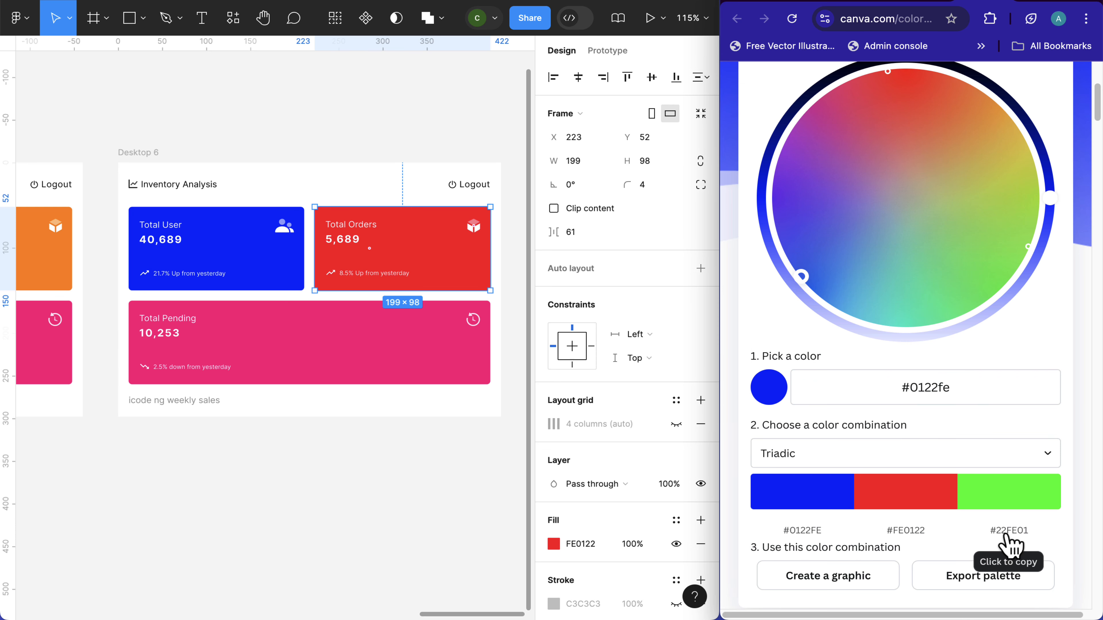
click(482, 377)
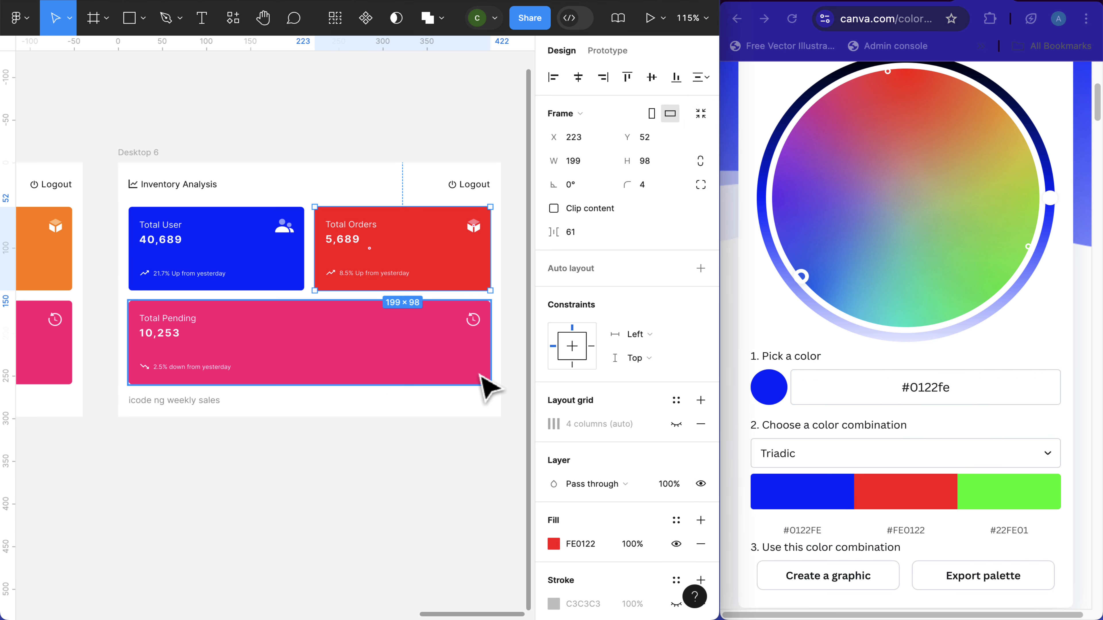
click(481, 375)
click(594, 545)
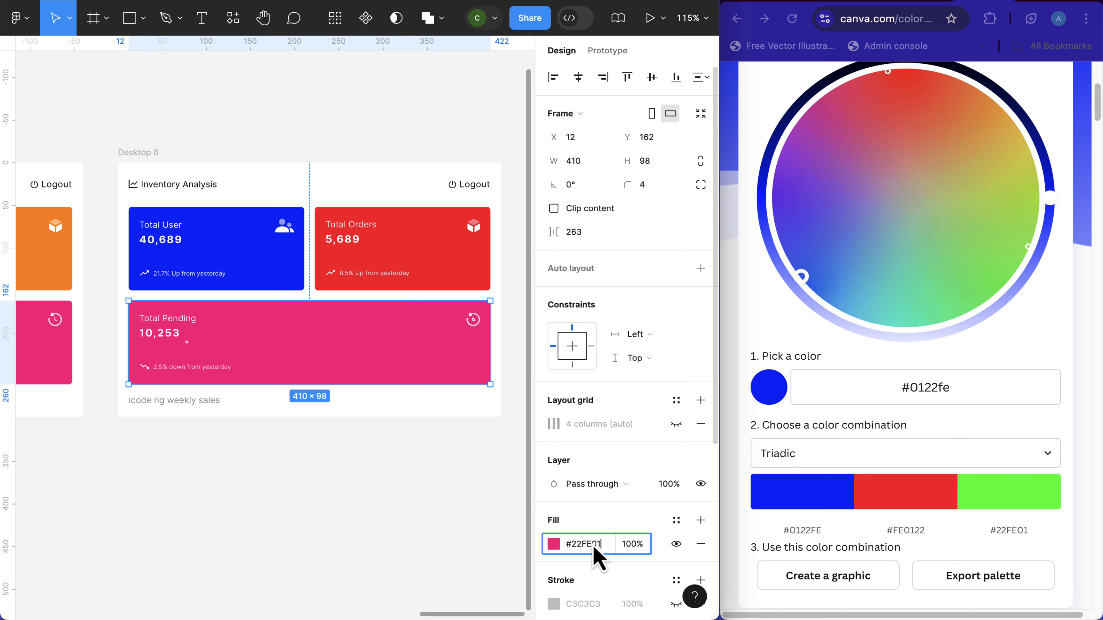
key(Return)
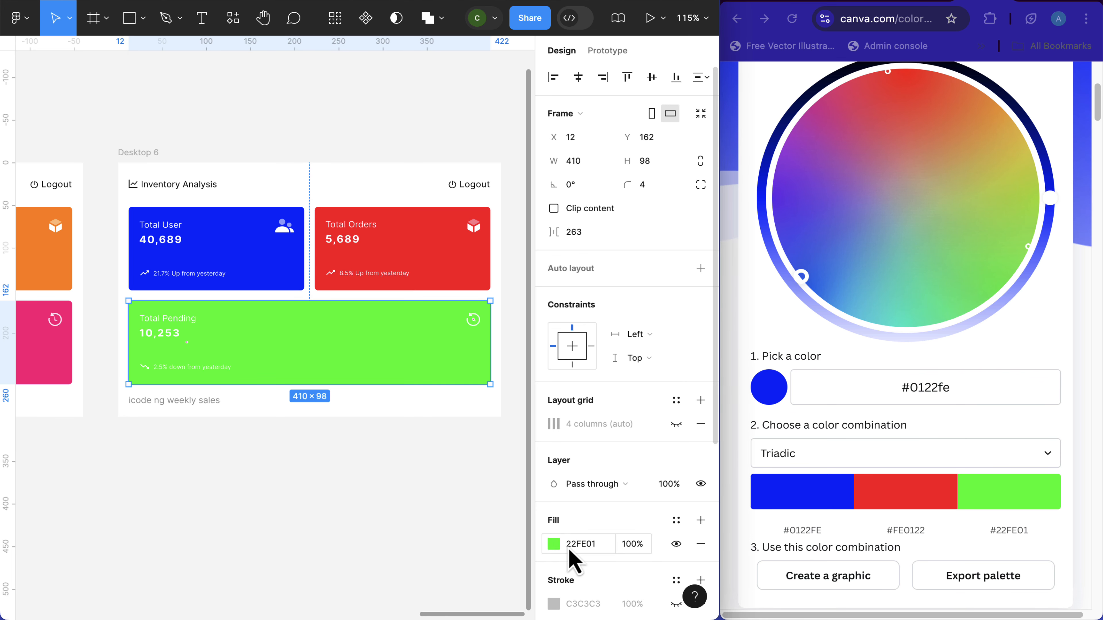
Step: Change the white text and icons of Desktop 6's green Total Pending card to black using a color already on the page
scroll(569, 554, down, 5)
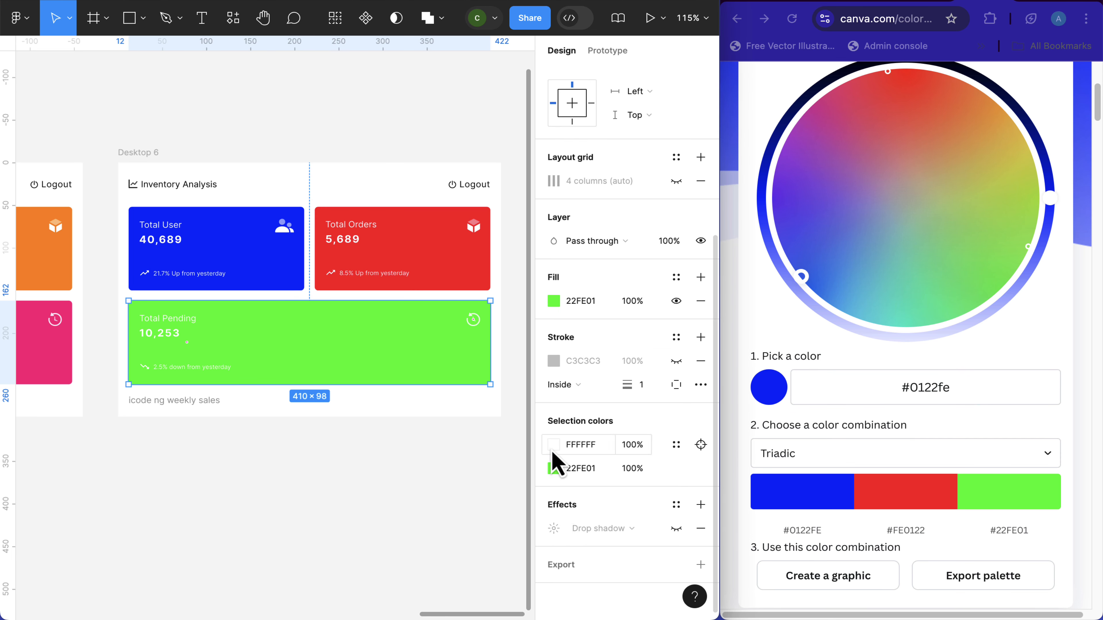
click(553, 448)
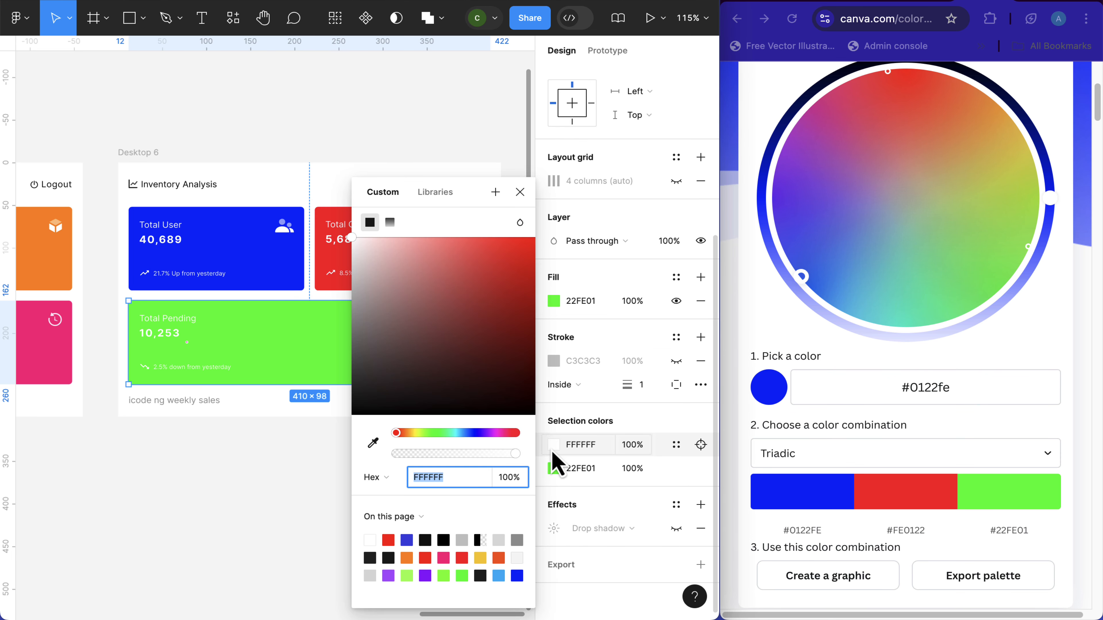
click(423, 545)
click(333, 513)
scroll(371, 300, down, 1)
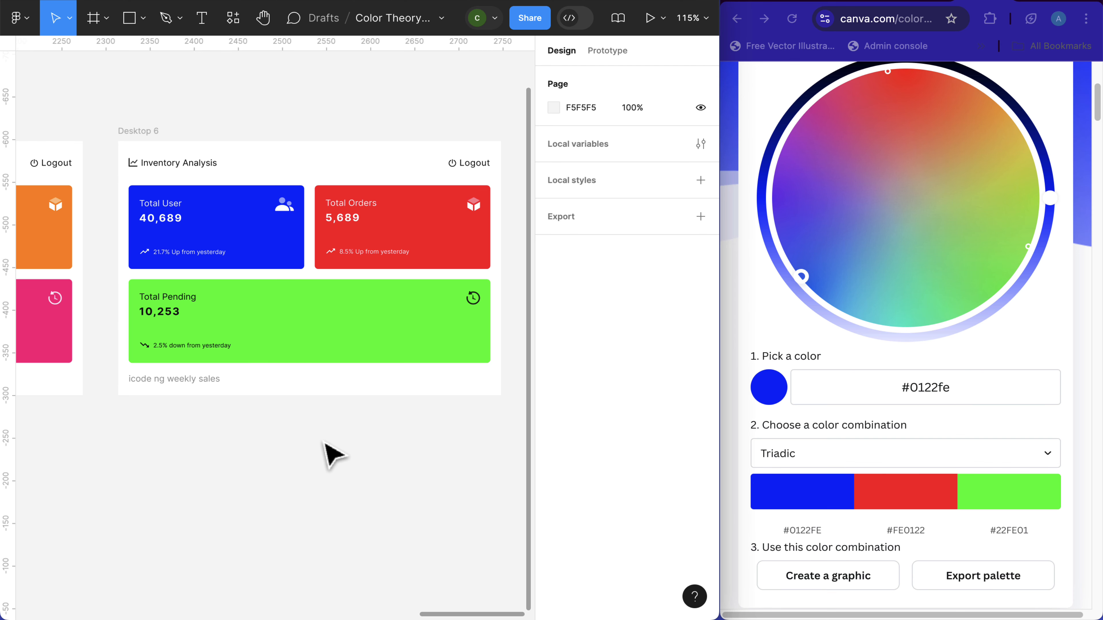
scroll(325, 444, down, 1)
scroll(330, 454, down, 1)
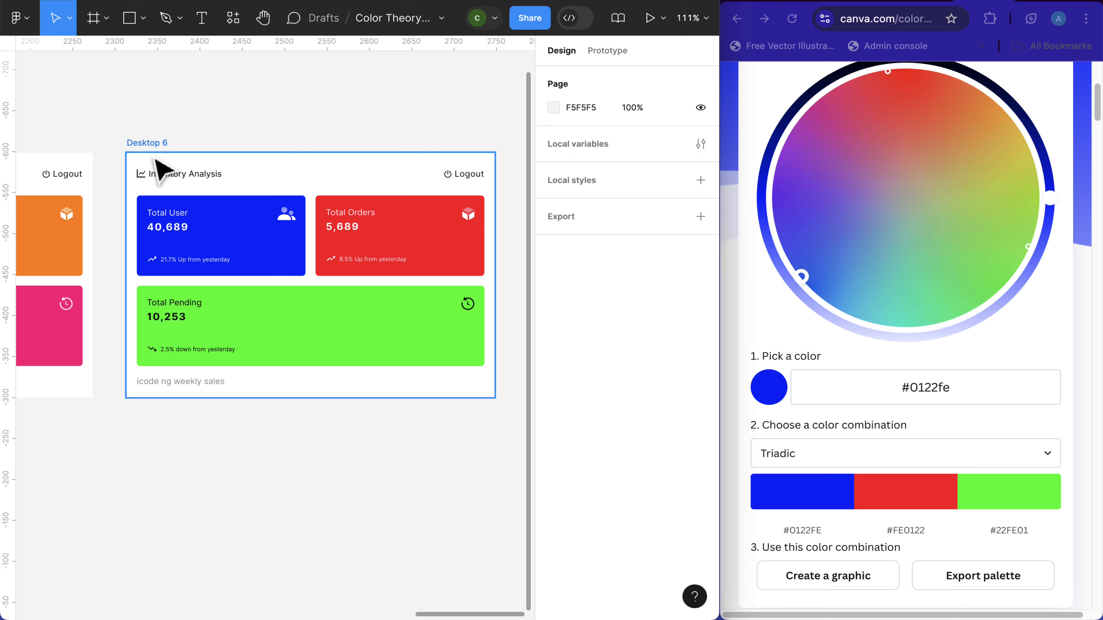
Step: Duplicate the Desktop 6 dashboard frame in Figma
scroll(156, 160, right, 3)
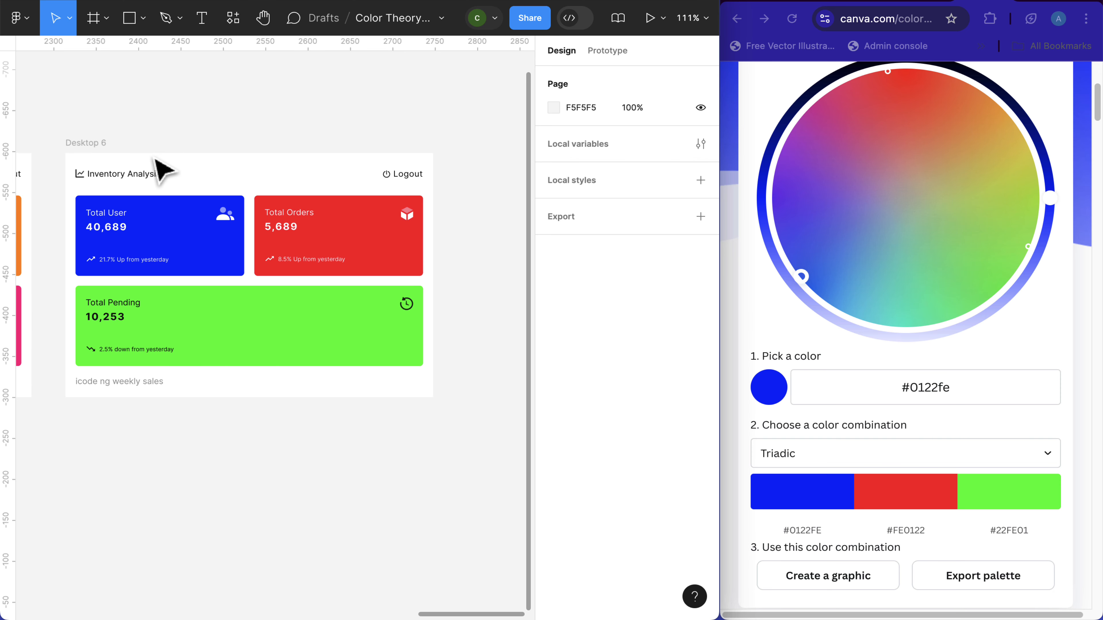
click(104, 147)
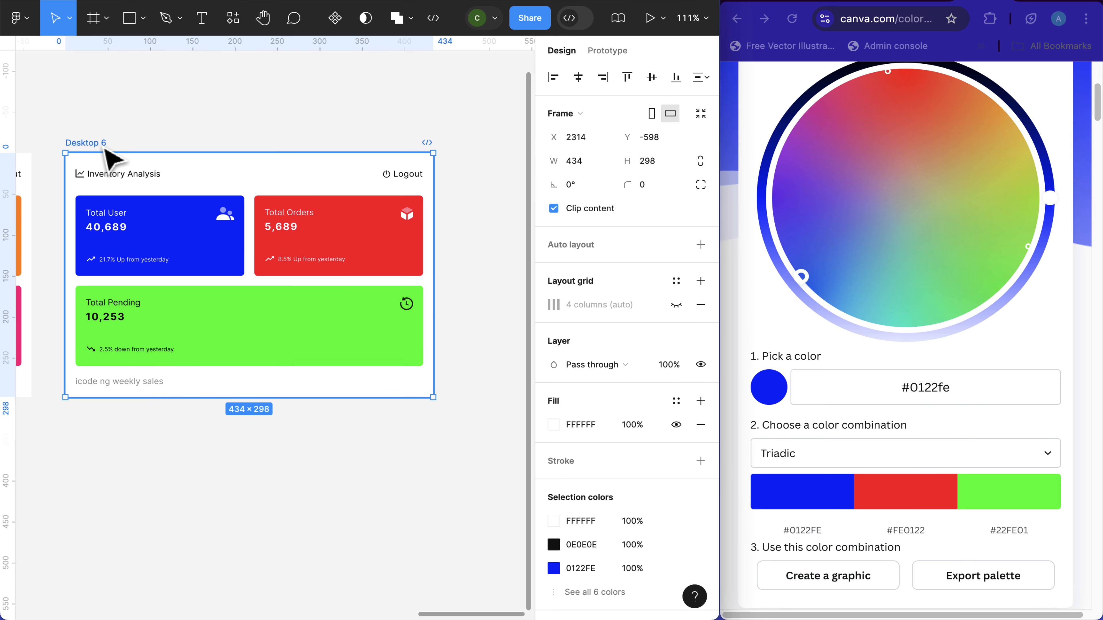
key(ctrl+d)
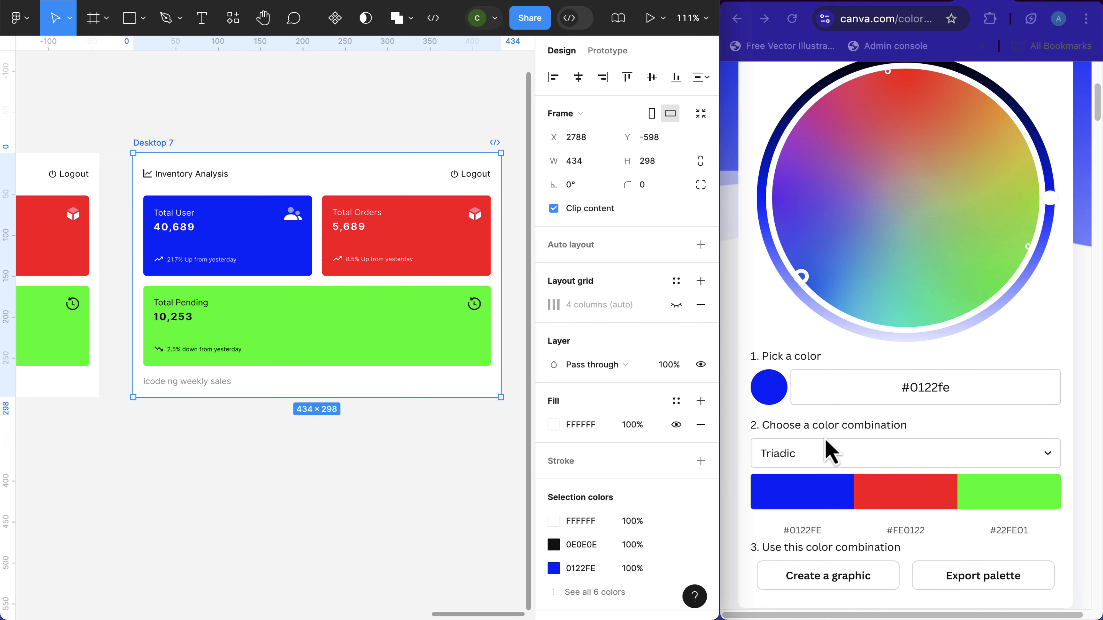
Step: Switch the Canva color wheel to the Tetradic combination and move the base color from blue to yellow #FFE000
click(825, 456)
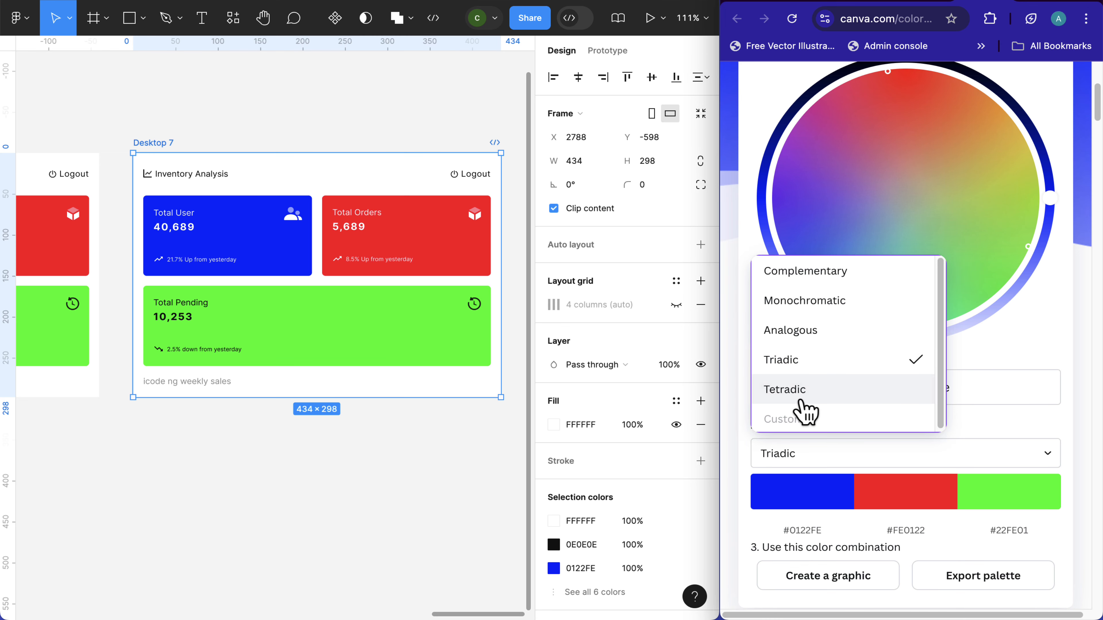
click(797, 396)
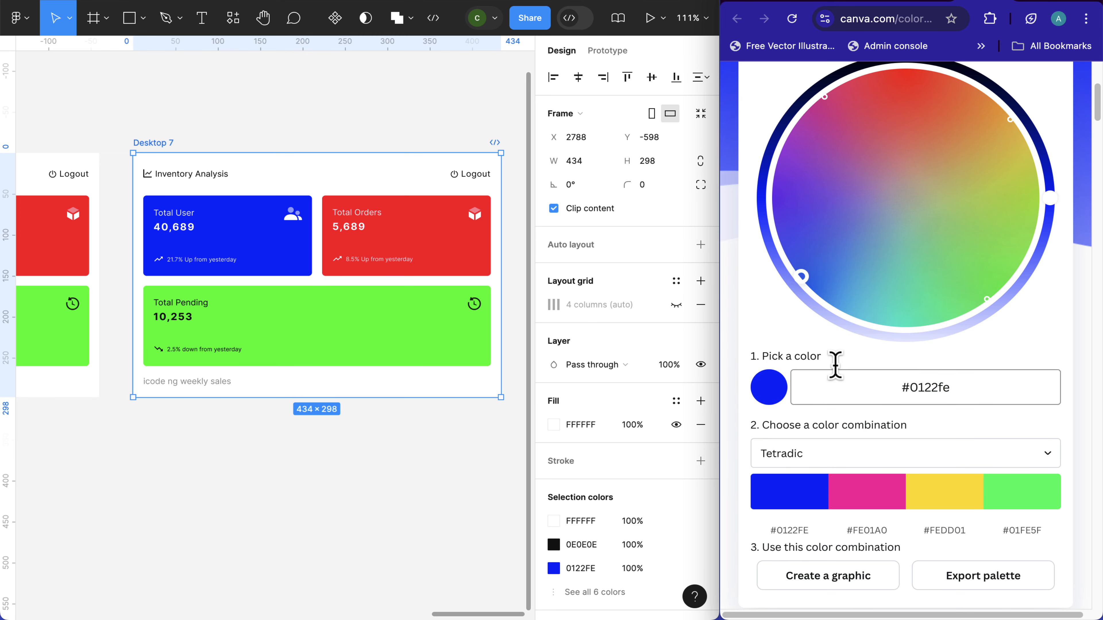
scroll(900, 253, down, 2)
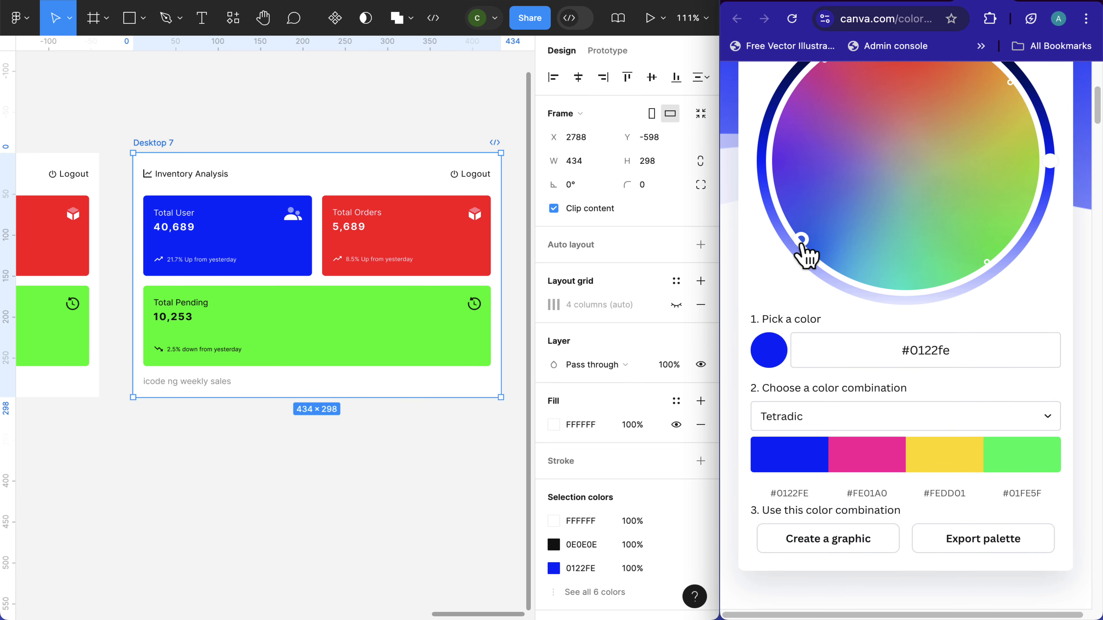
drag(802, 241, 1013, 114)
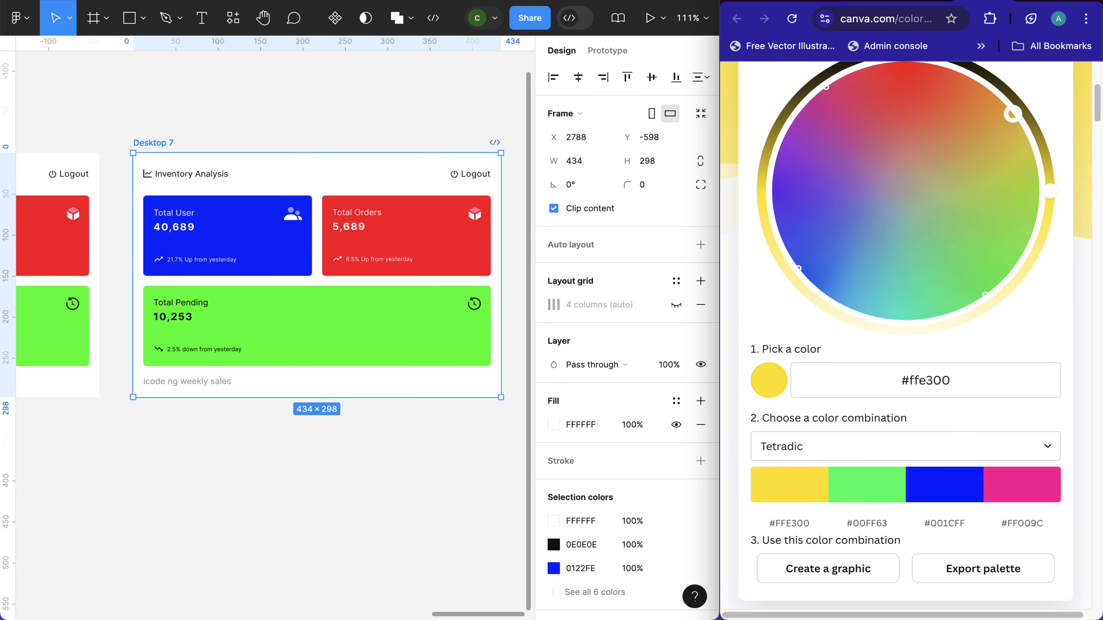
Step: Copy the yellow #FFE000 code from Canva and apply it as the fill of Desktop 7's Total User card in Figma
click(786, 524)
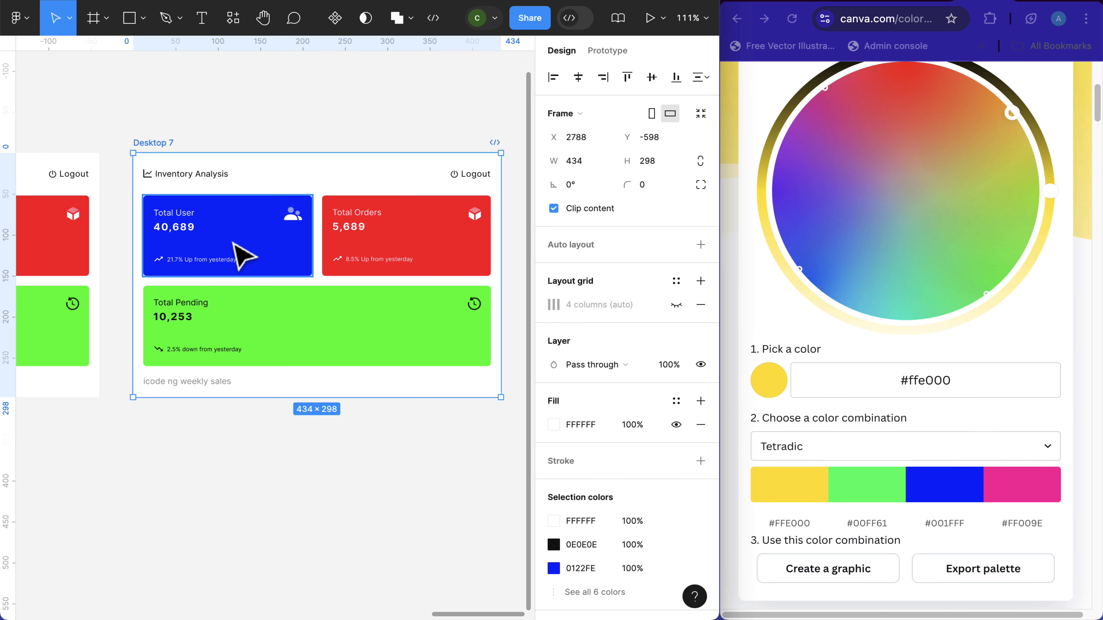
click(239, 252)
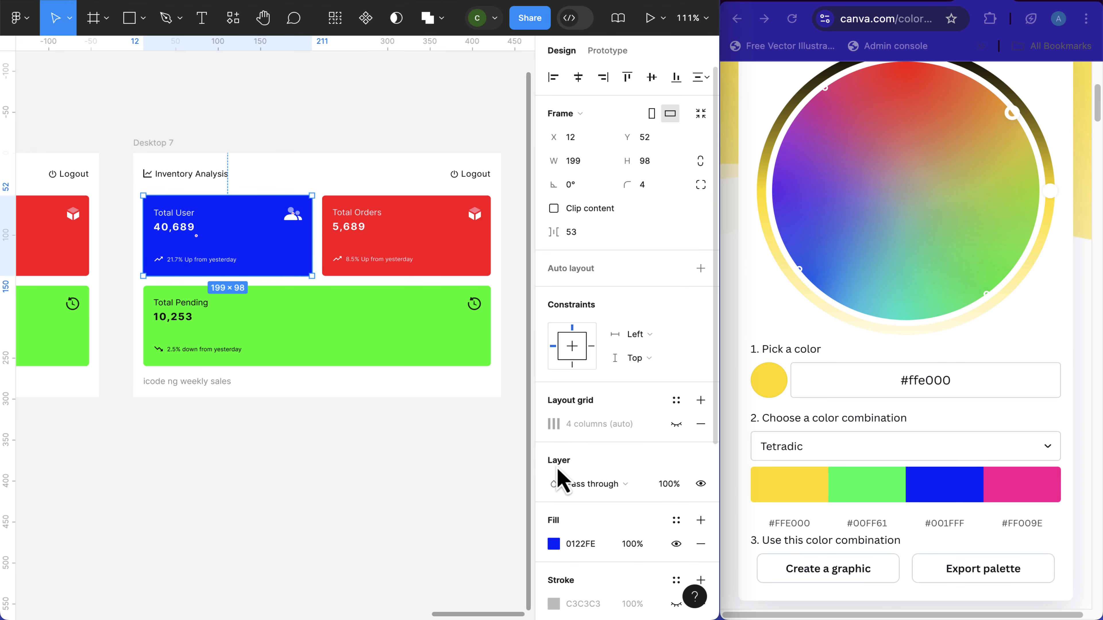
click(580, 545)
key(Return)
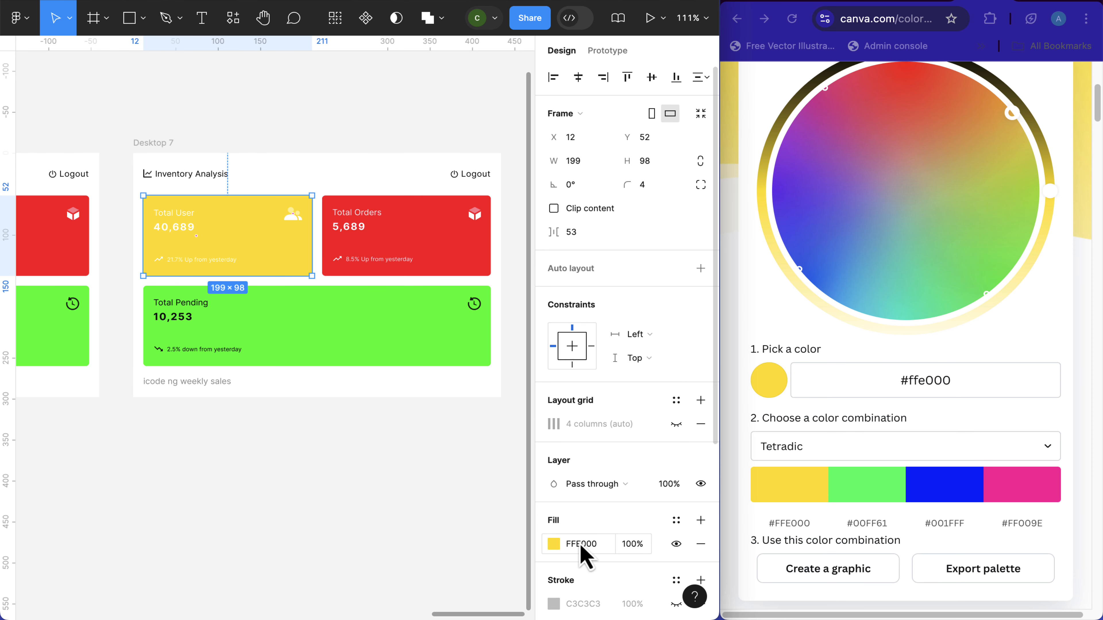
Step: Change the white text and icons of Desktop 7's yellow Total User card to black 000000
scroll(556, 543, down, 6)
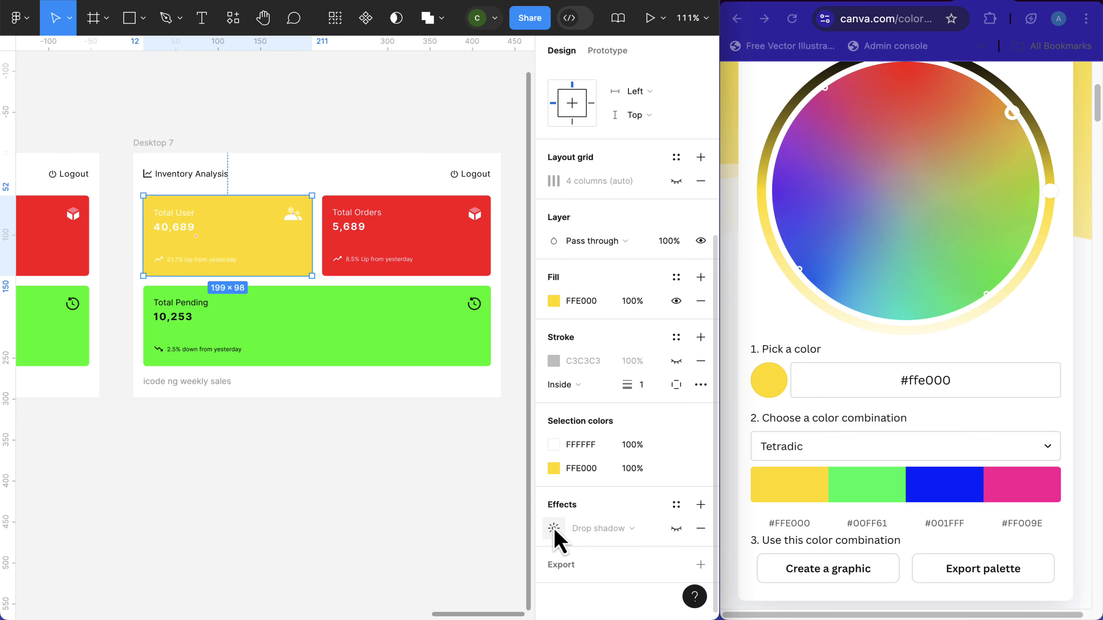
click(554, 444)
click(422, 382)
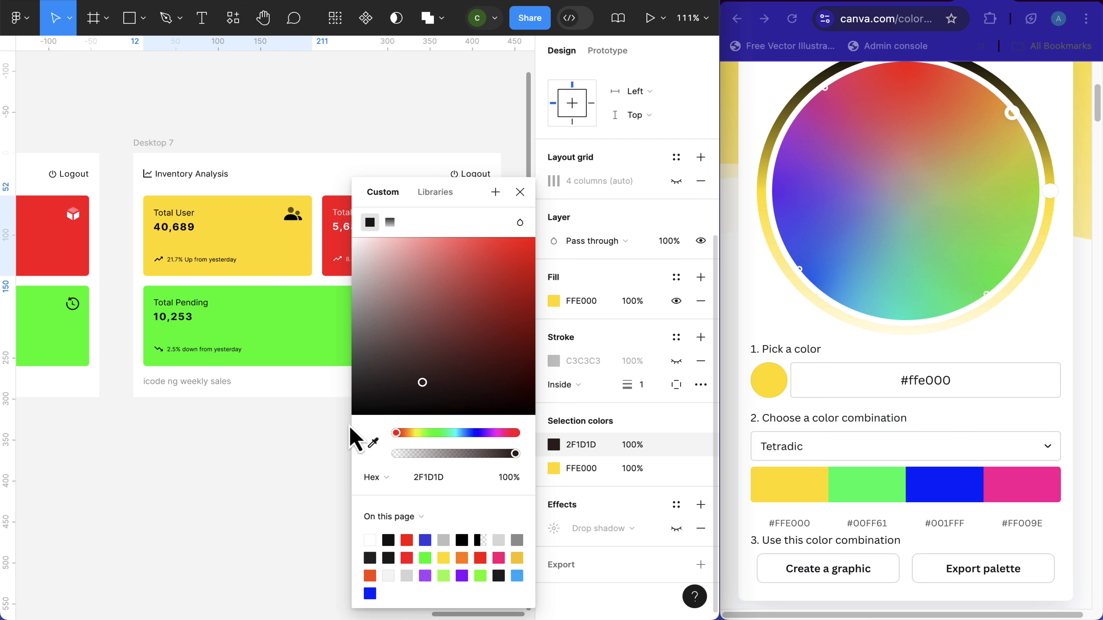
drag(350, 428, 347, 428)
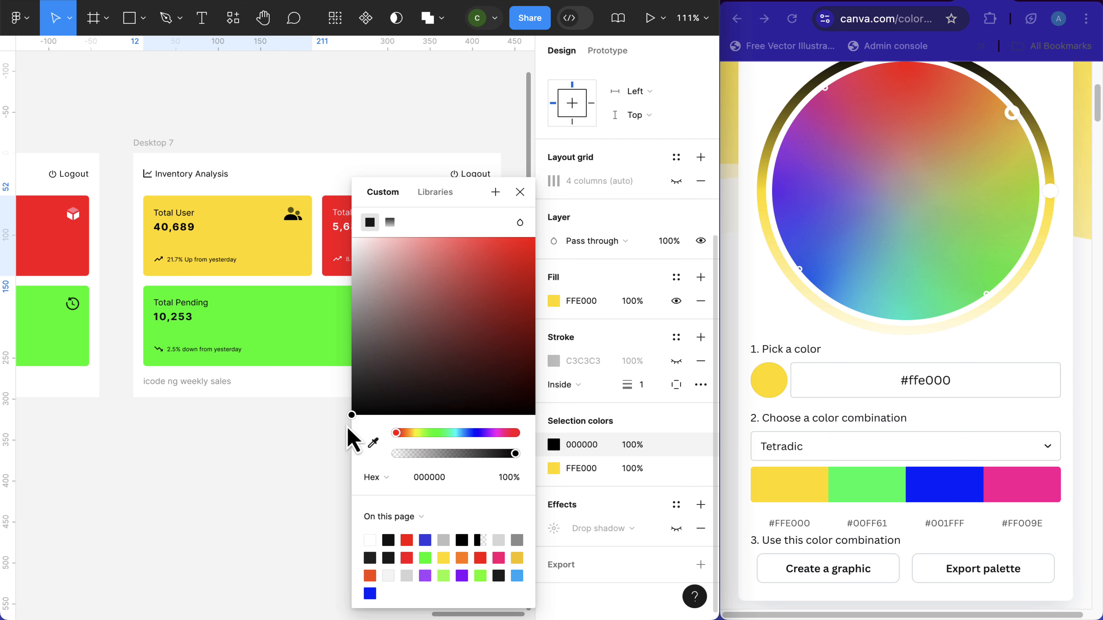
click(520, 192)
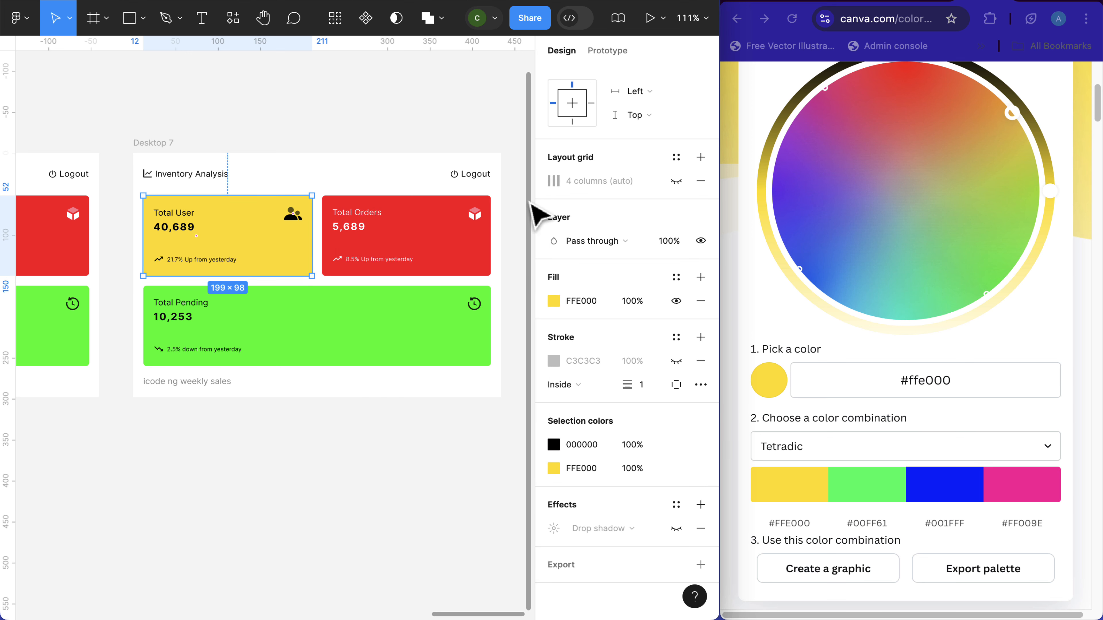
Step: Apply Canva's green #00FF61 code as the fill of Desktop 7's Total Orders card and change its white text and icons to black 000000
click(866, 523)
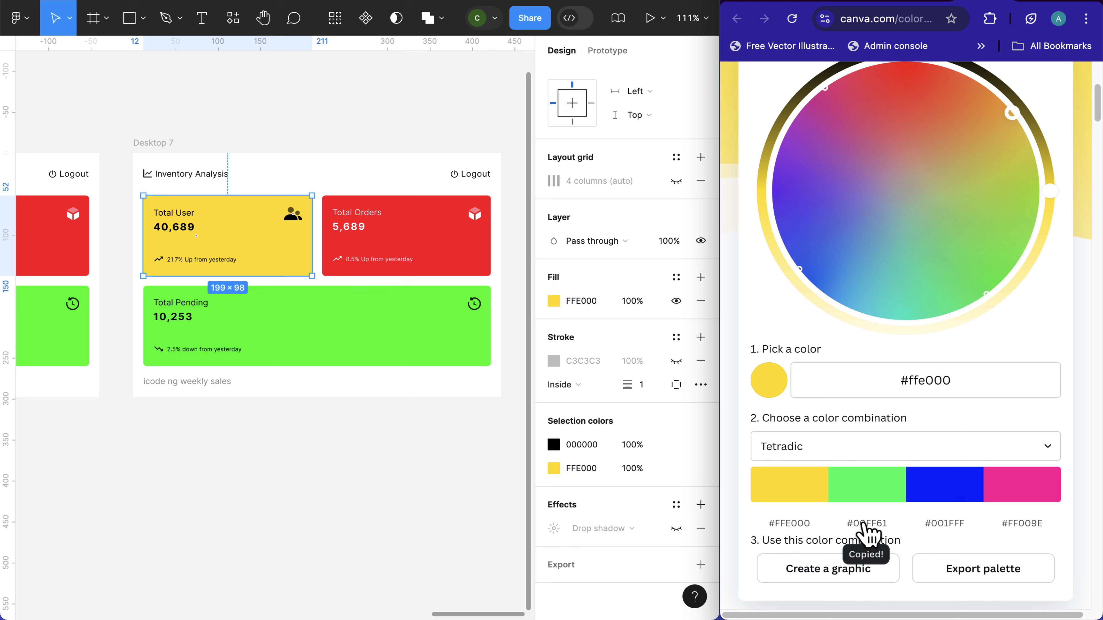
click(414, 248)
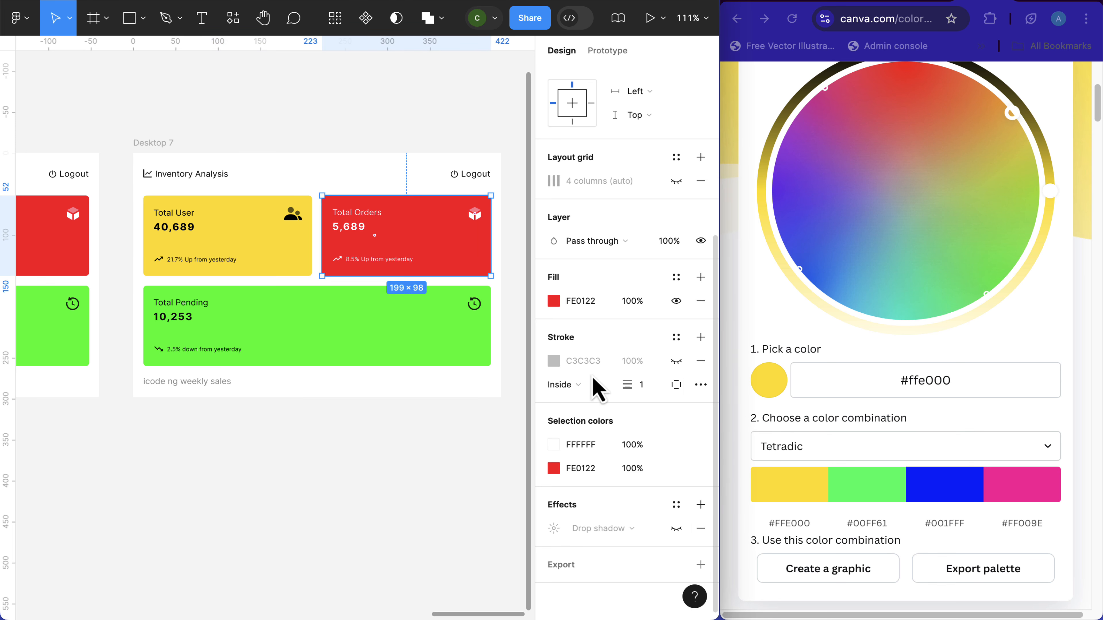
click(581, 304)
key(Return)
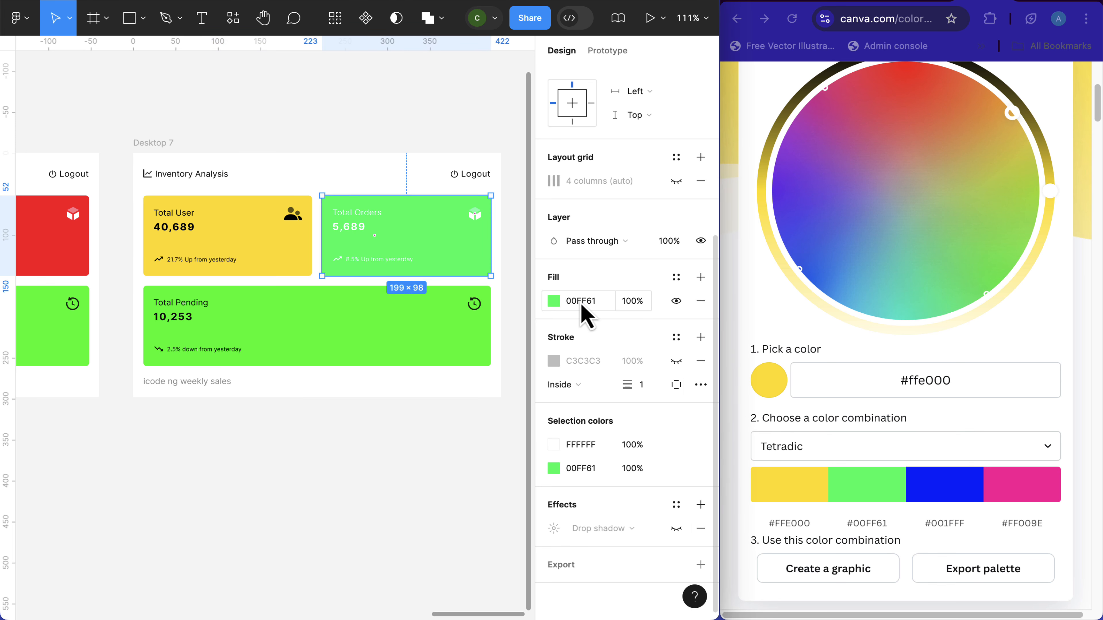
click(553, 444)
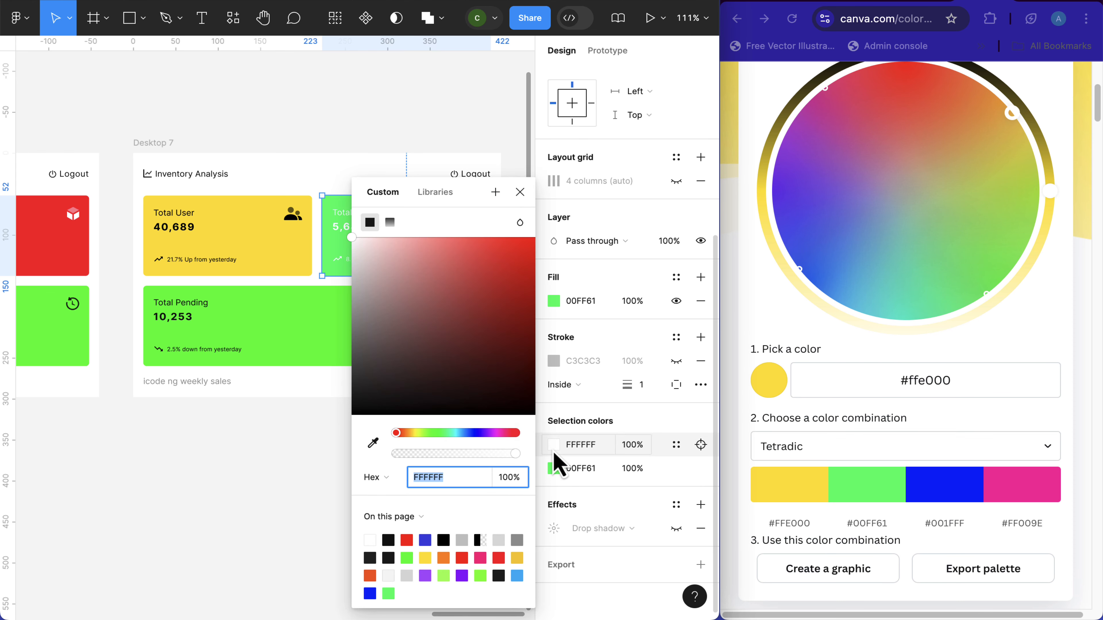
drag(452, 373, 333, 423)
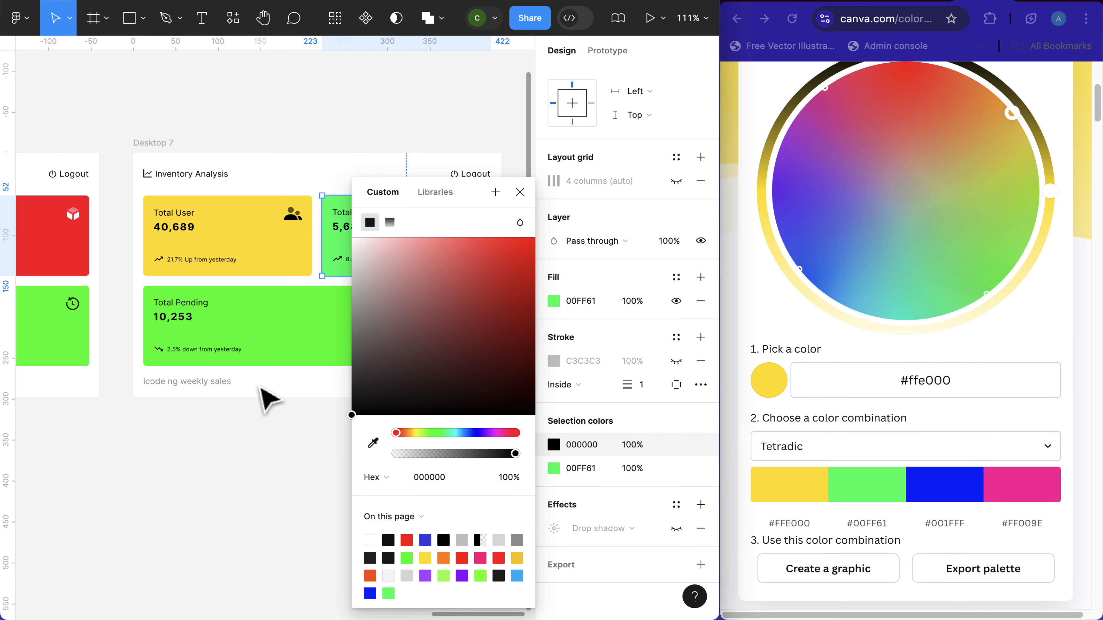
Step: Copy the blue #001FFF code from Canva, and delete Desktop 7's Total Pending card in Figma
click(944, 524)
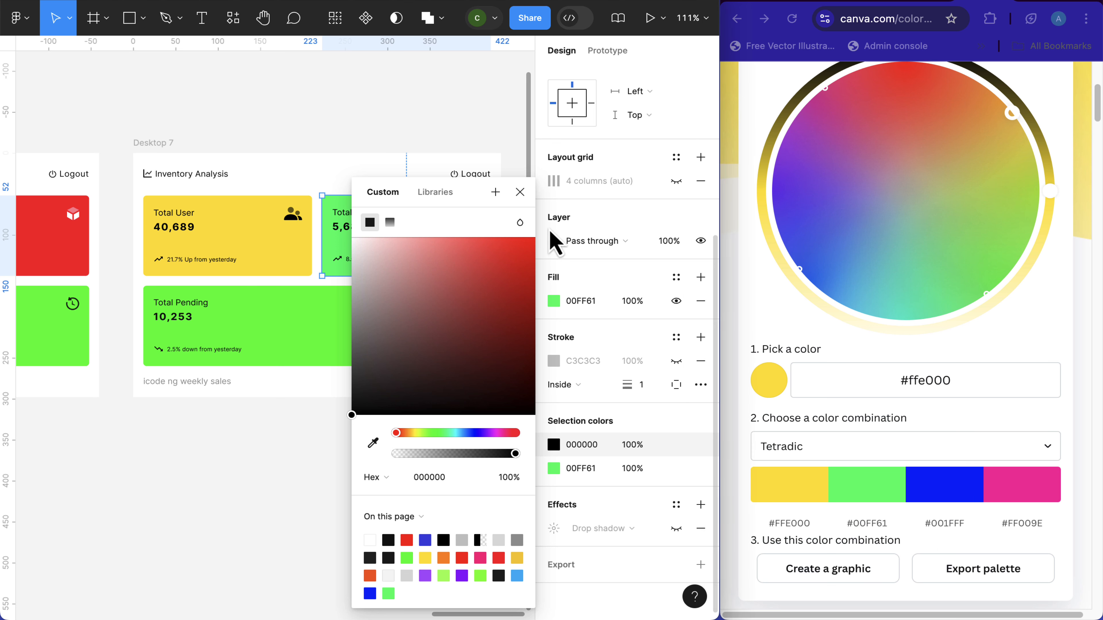
click(520, 192)
click(375, 330)
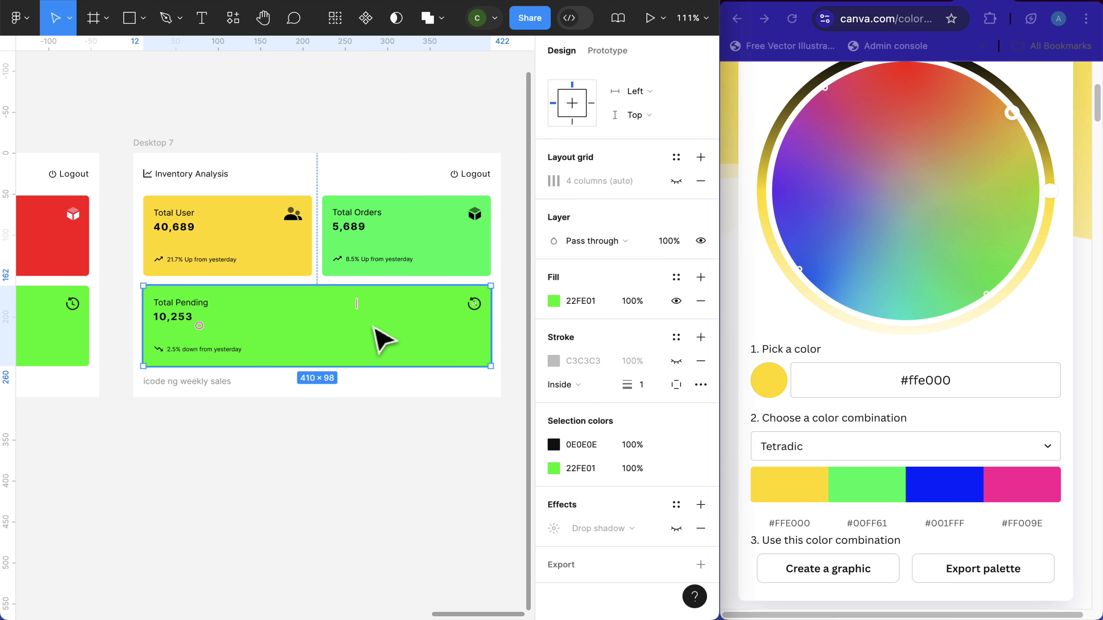
key(Delete)
Step: Duplicate Desktop 7's Total User and Total Orders cards together and move the copies straight down to Y 162
click(288, 263)
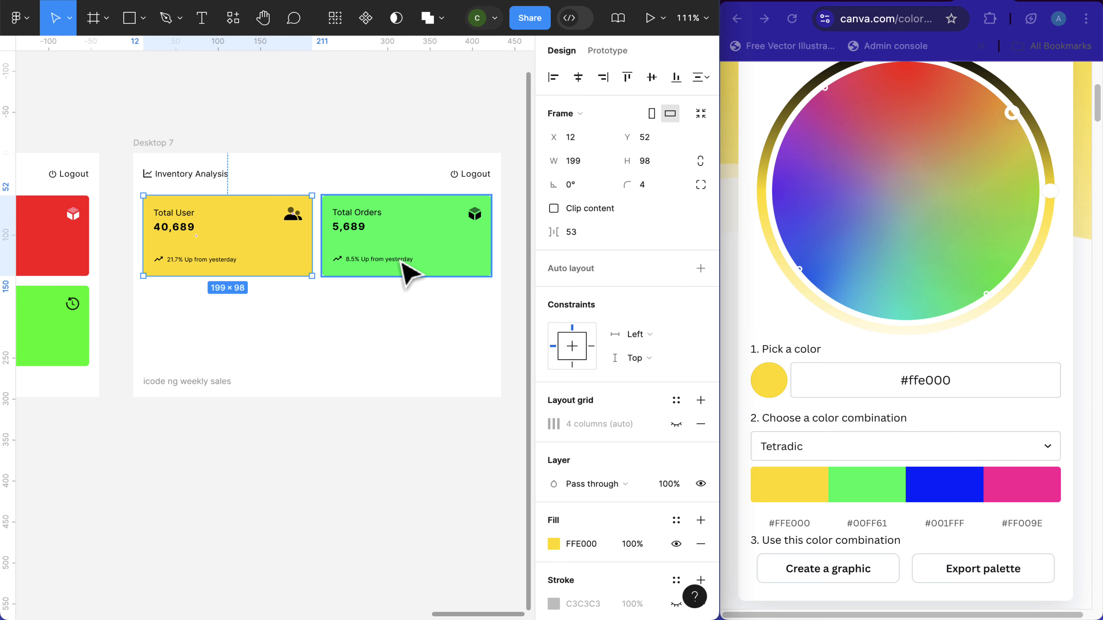
shift+click(406, 271)
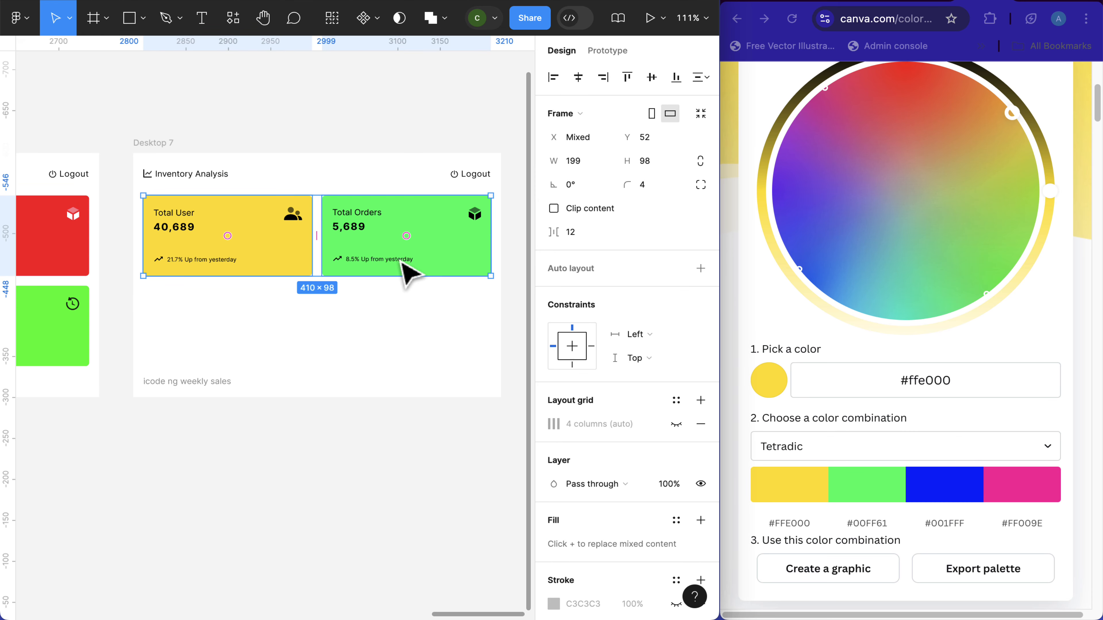
key(super+d)
key(shift+Down)
key(shift+Down)
key(shift+Down)
key(shift+Down)
key(shift+Down)
key(shift+Down)
key(shift+Down)
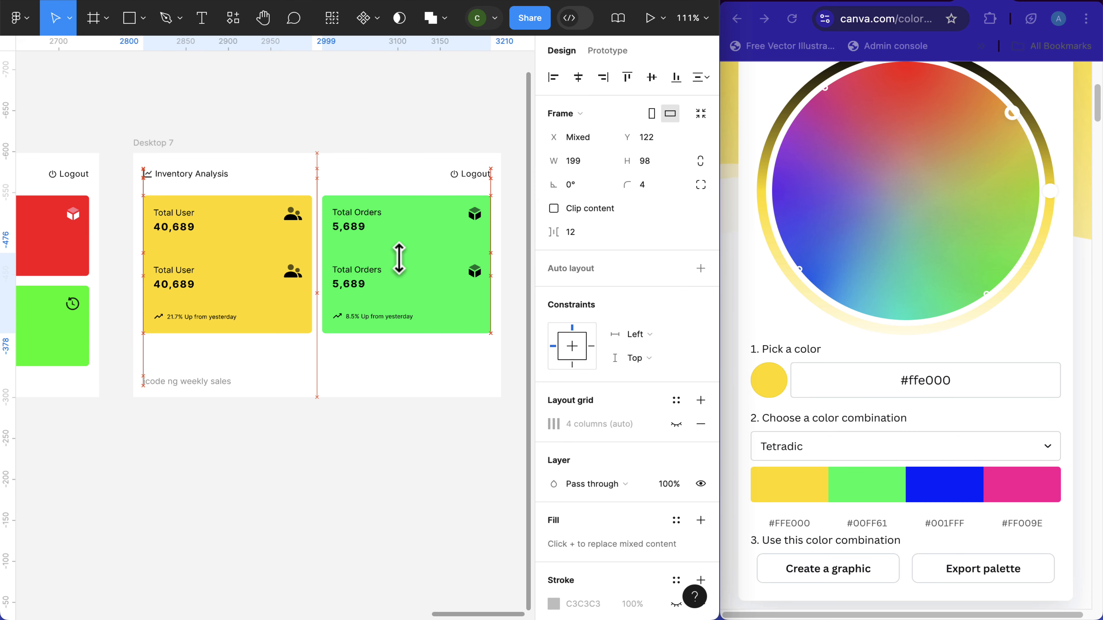
key(shift+Down)
key(shift+Down)
key(shift+Down)
key(Down)
key(Down)
key(Down)
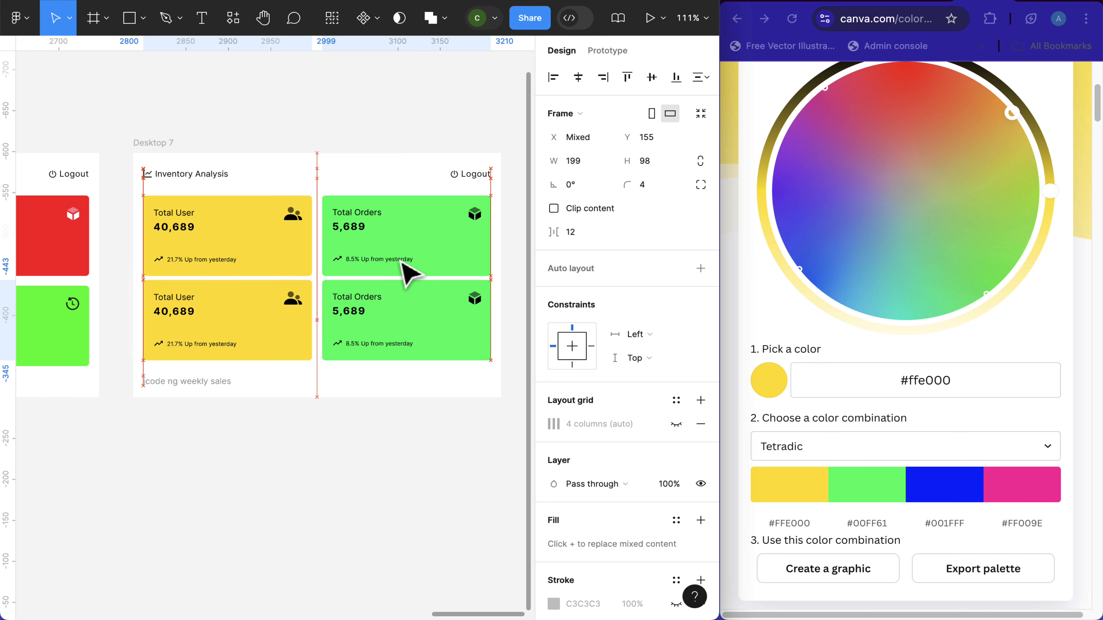
key(Down)
key(Down)
key(Down)
key(Down)
key(Down)
key(Down)
key(Down)
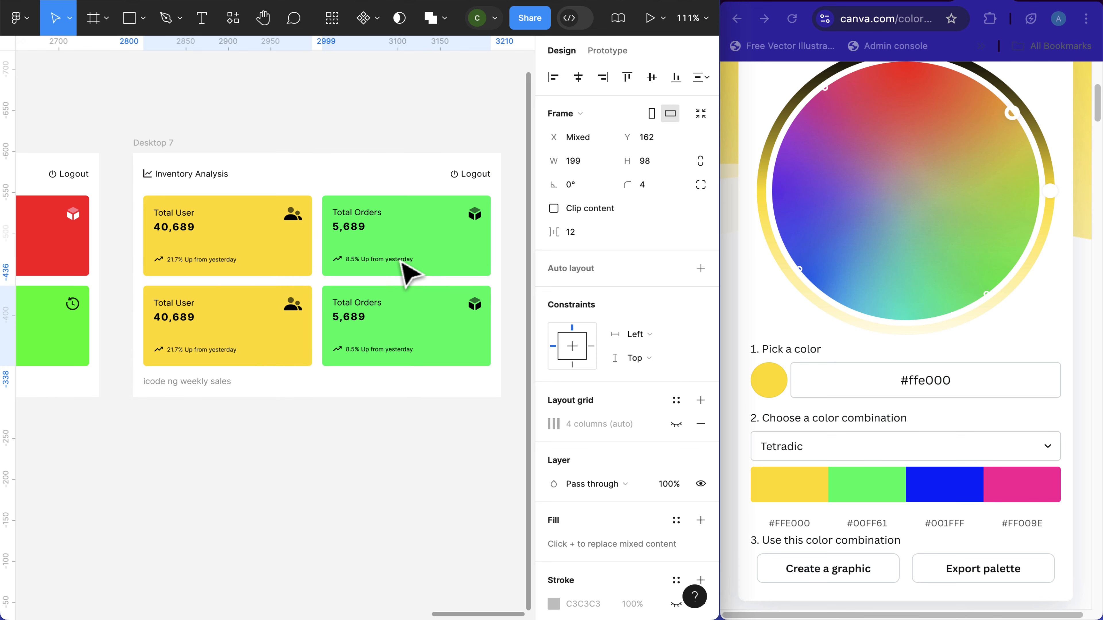
Step: Apply the copied blue #001FFF code as the fill of Desktop 7's lower Total User card
click(271, 346)
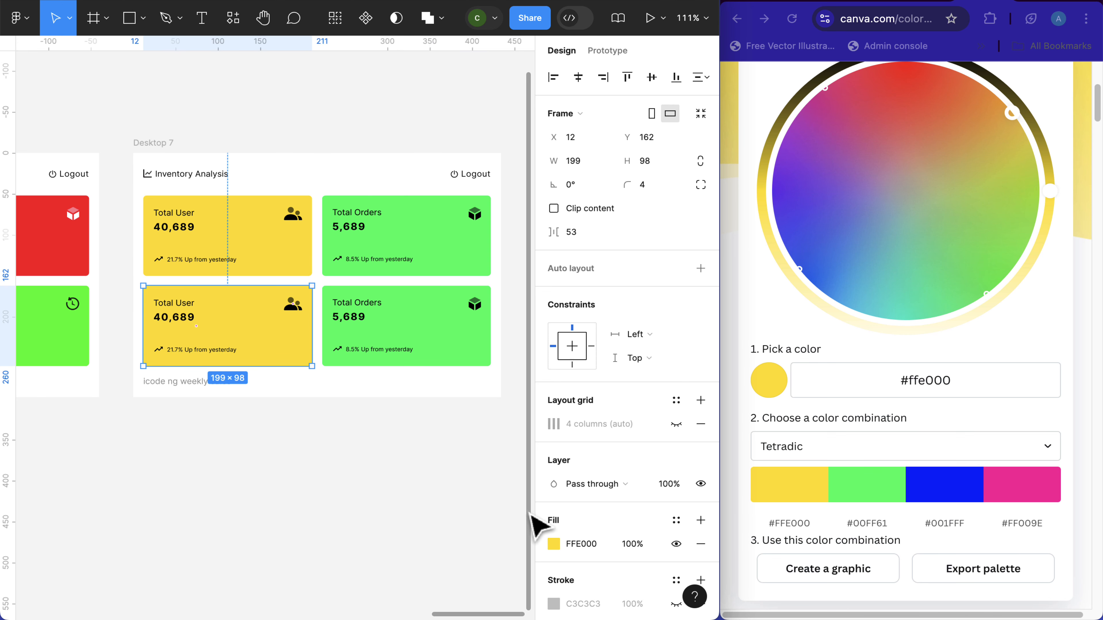
click(593, 548)
key(super+v)
key(Return)
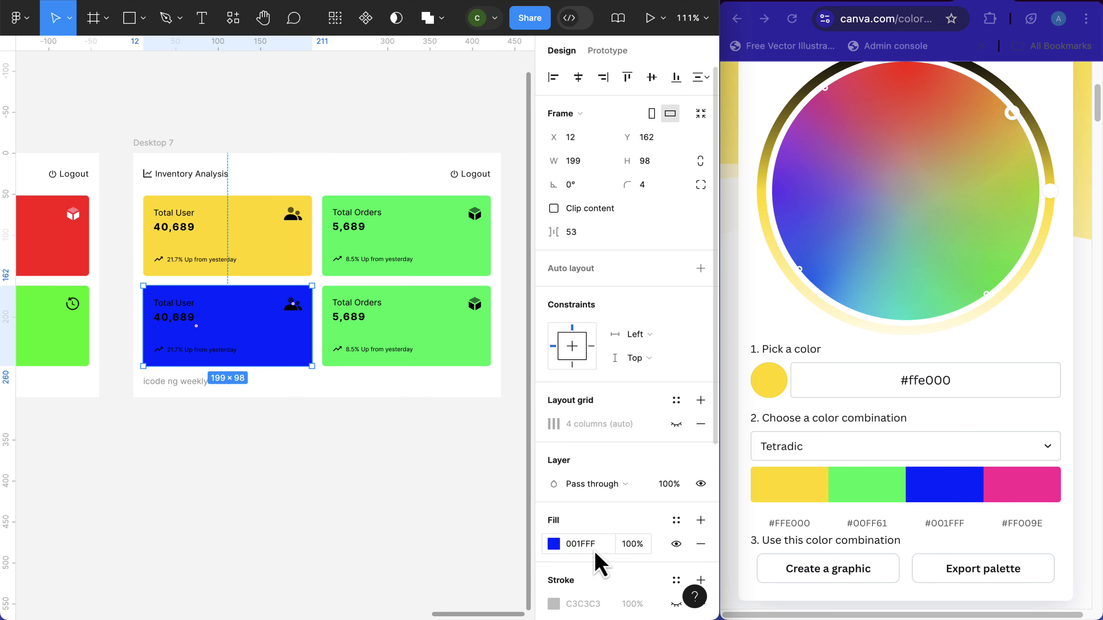
Step: Change the black text and icons of Desktop 7's blue Total User card to white FFFFFF
scroll(533, 527, down, 5)
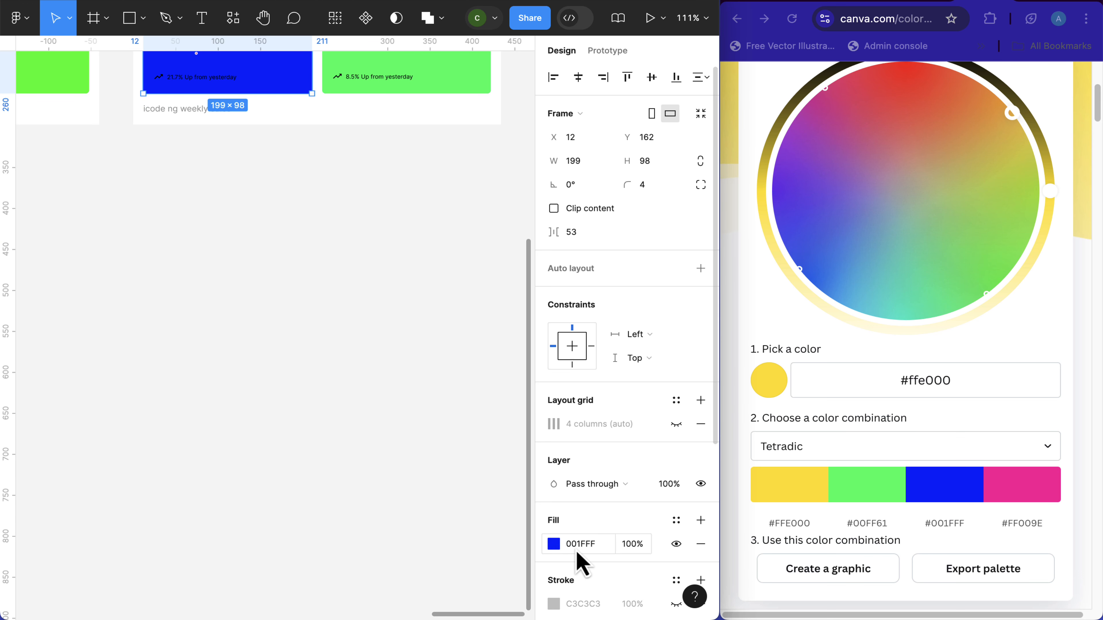
scroll(581, 561, down, 4)
click(554, 492)
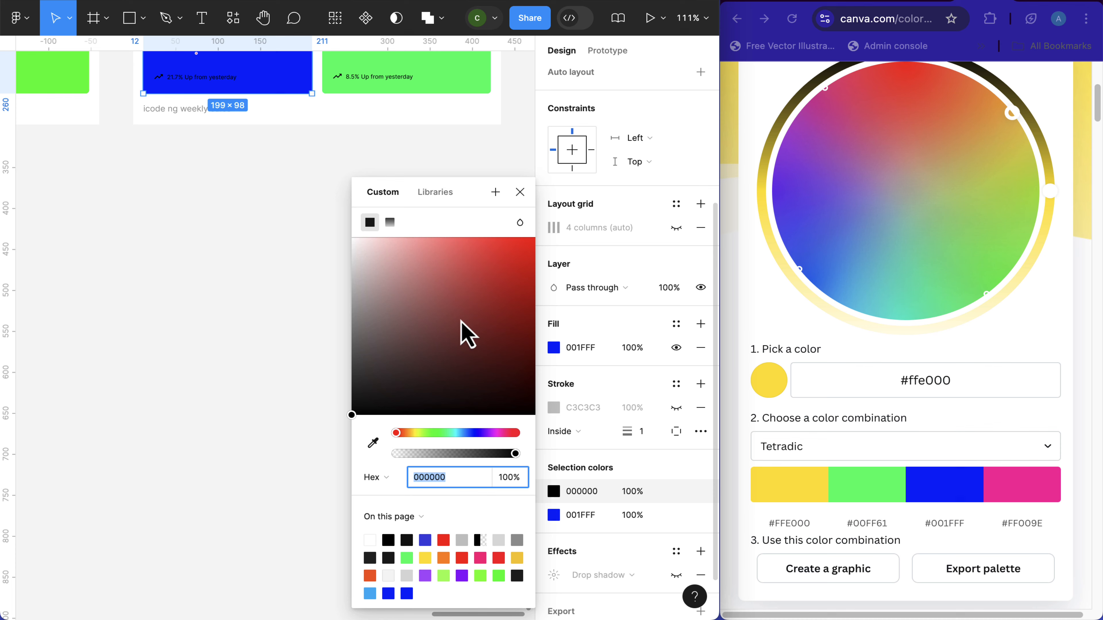
drag(461, 332, 260, 213)
scroll(243, 256, up, 3)
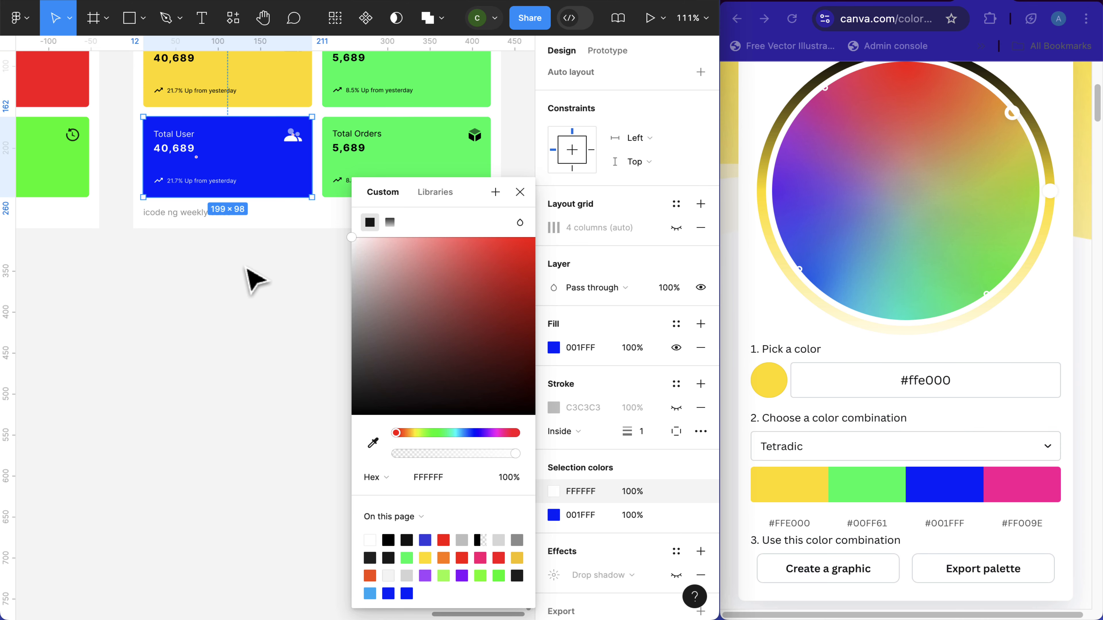
Step: Copy the pink #FF009E code from Canva and apply it as the fill of Desktop 7's lower Total Orders card in Figma
click(1028, 525)
click(1027, 526)
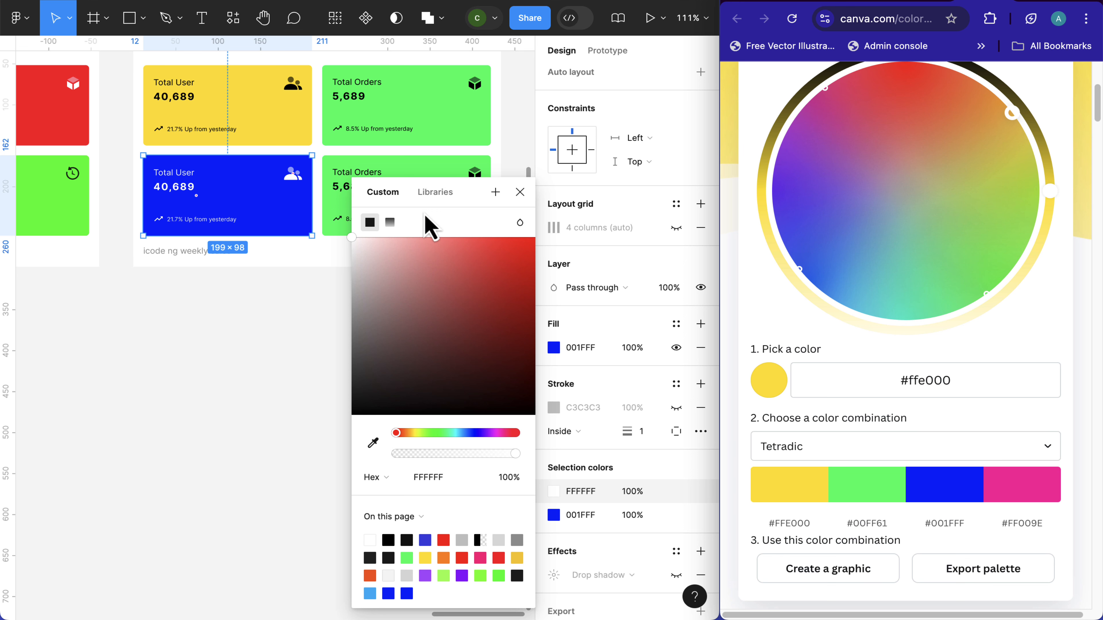
click(442, 173)
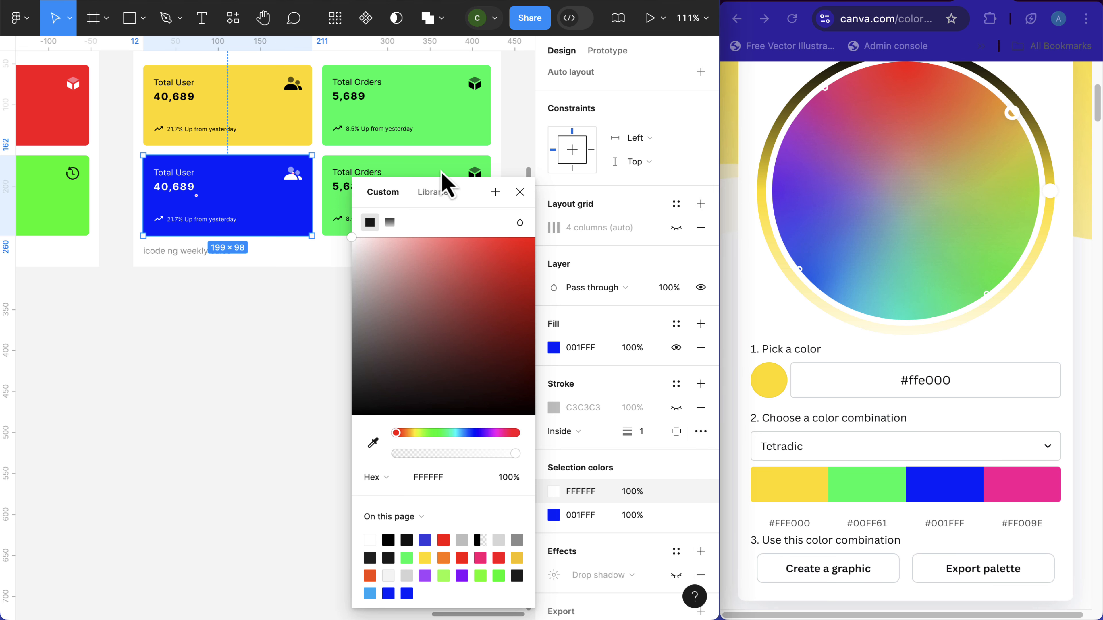
click(522, 191)
click(438, 189)
click(582, 350)
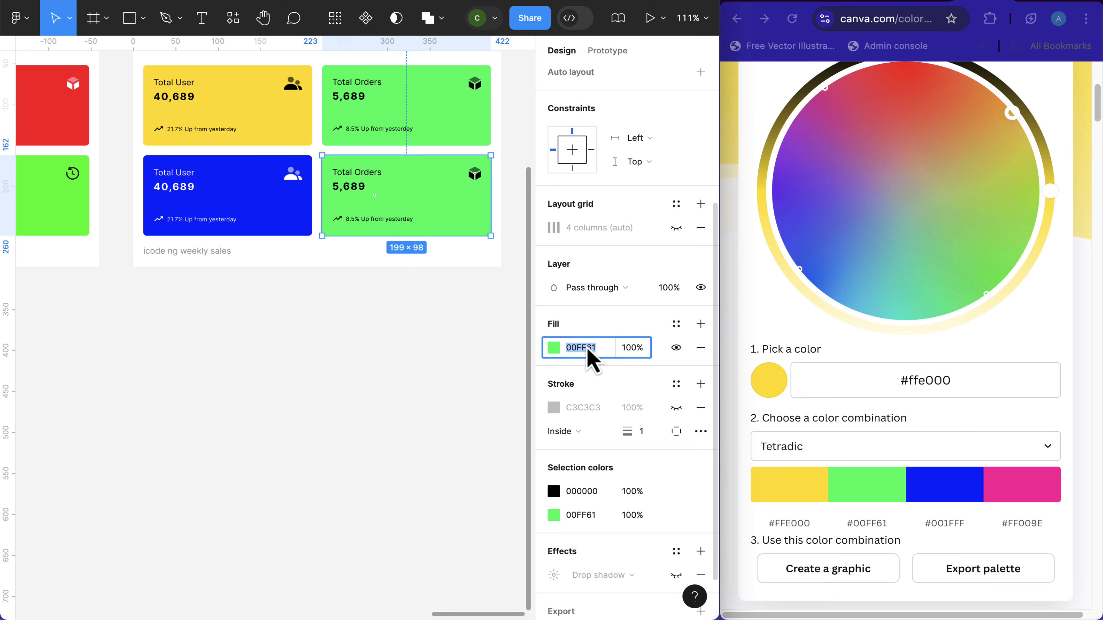
key(Return)
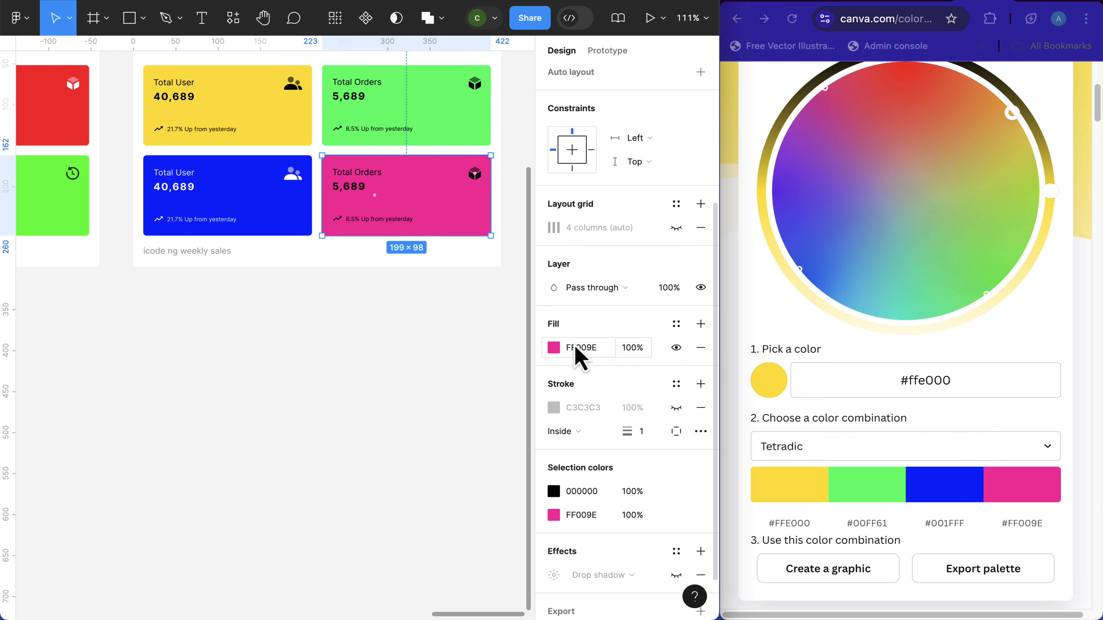
Step: Change the black text and icons of Desktop 7's pink Total Orders card to white FFFFFF
click(554, 492)
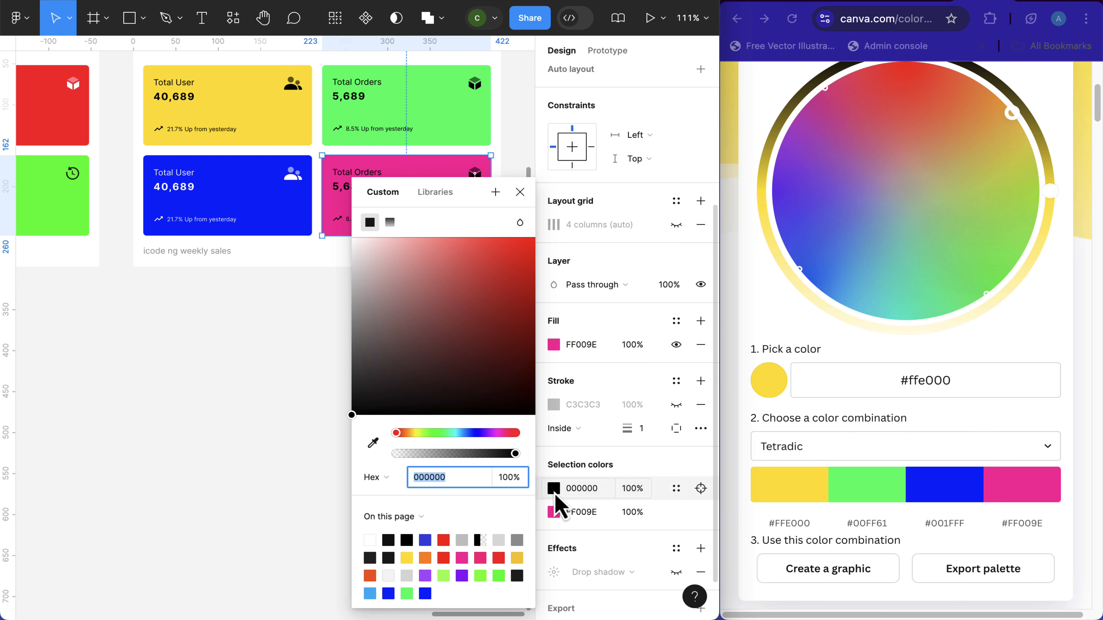
drag(392, 304, 323, 243)
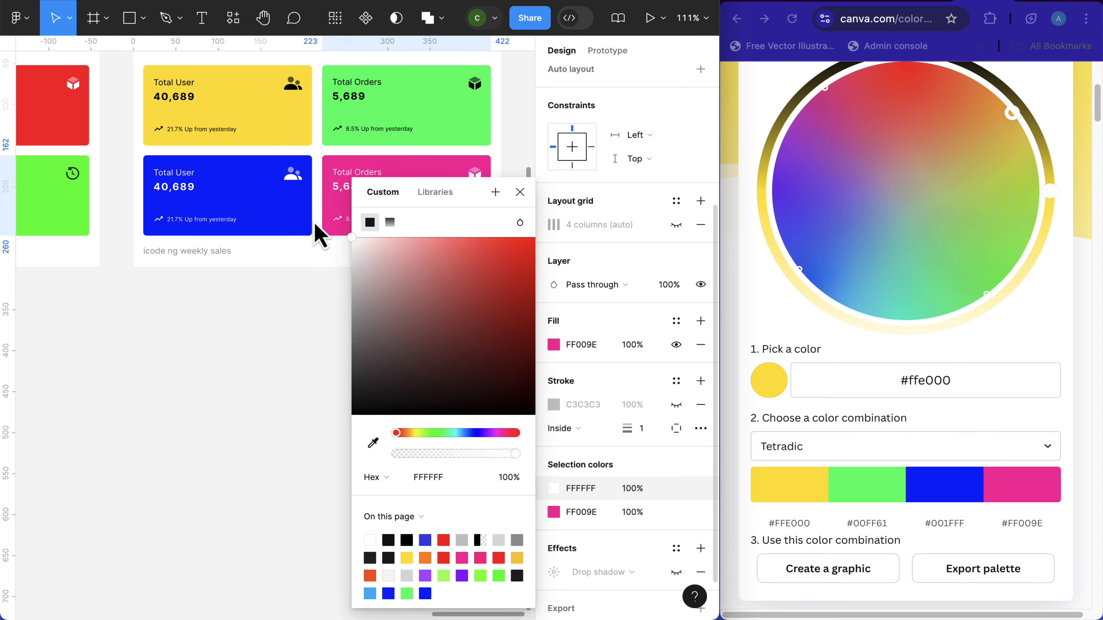
click(291, 347)
Step: Review the color versions of the dashboard across the desktop frames, ending on Desktop 7's four cards
scroll(327, 337, up, 5)
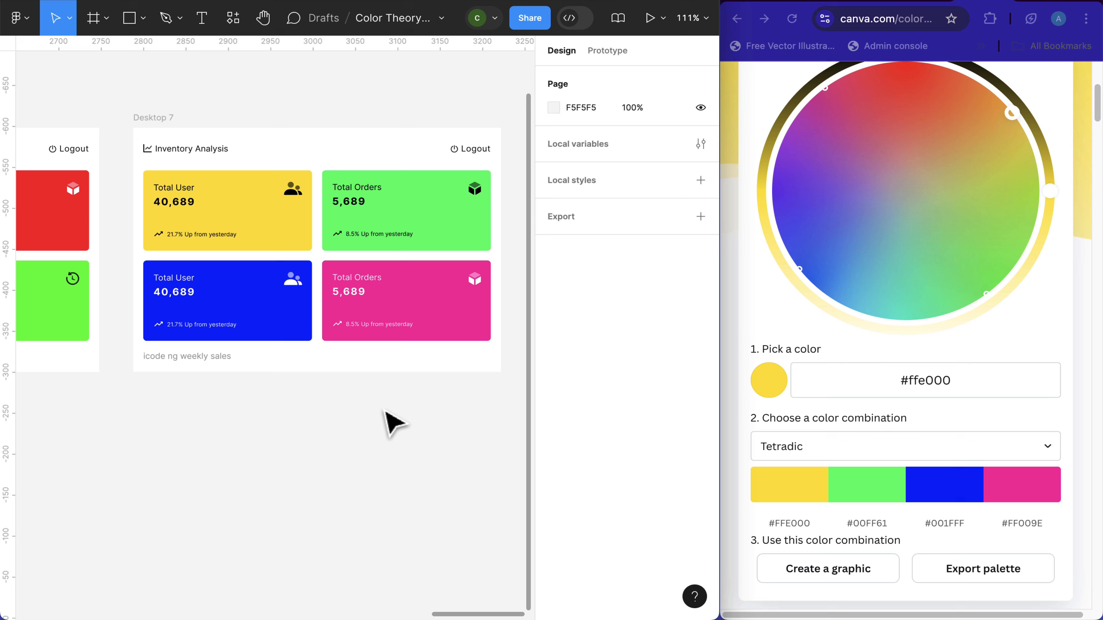
scroll(386, 410, down, 10)
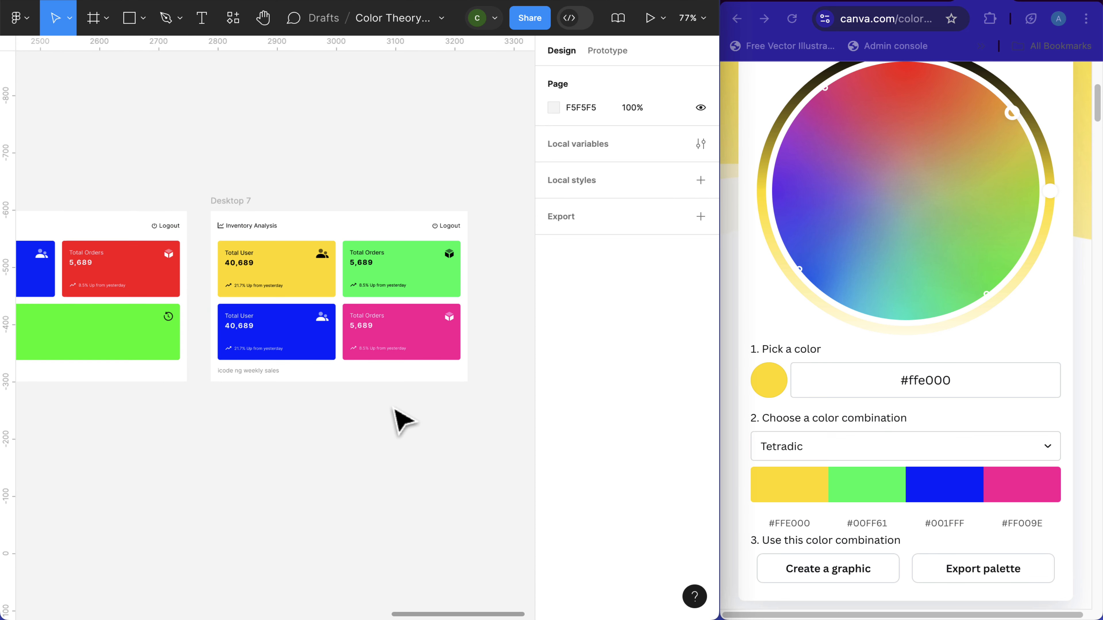
scroll(401, 420, down, 1)
scroll(401, 418, down, 3)
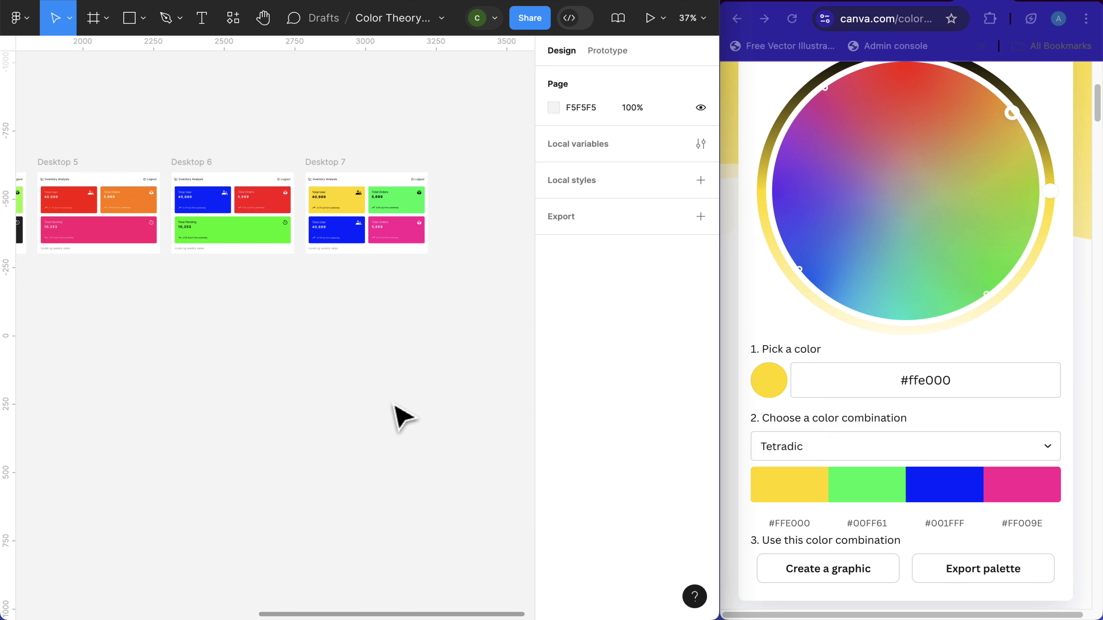
scroll(248, 244, left, 6)
scroll(245, 233, left, 6)
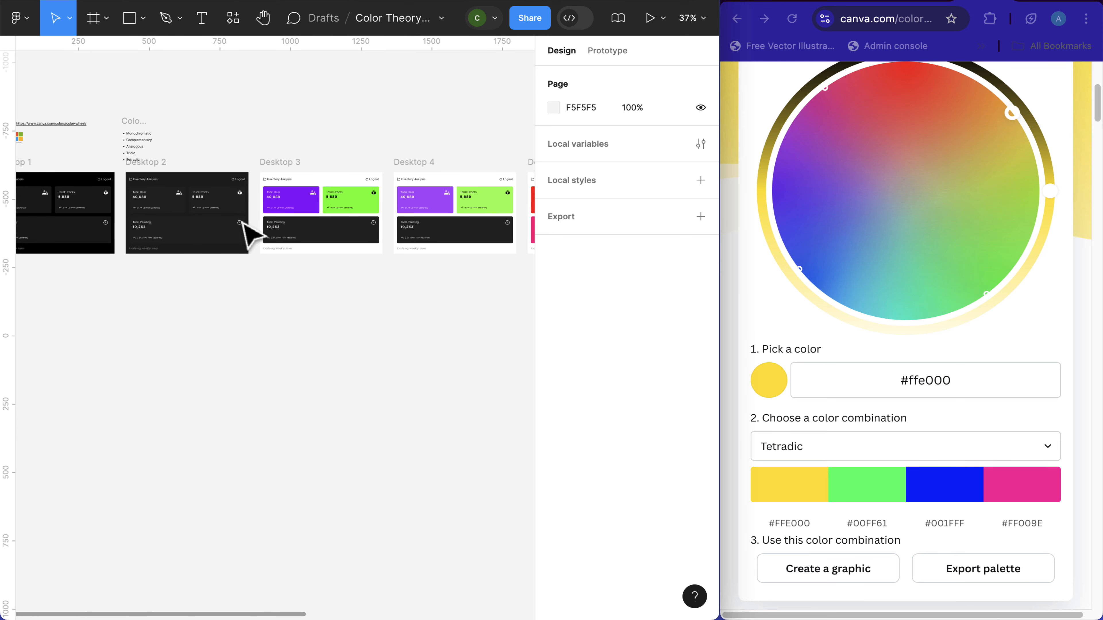
scroll(295, 259, up, 3)
scroll(291, 256, right, 6)
scroll(293, 256, right, 10)
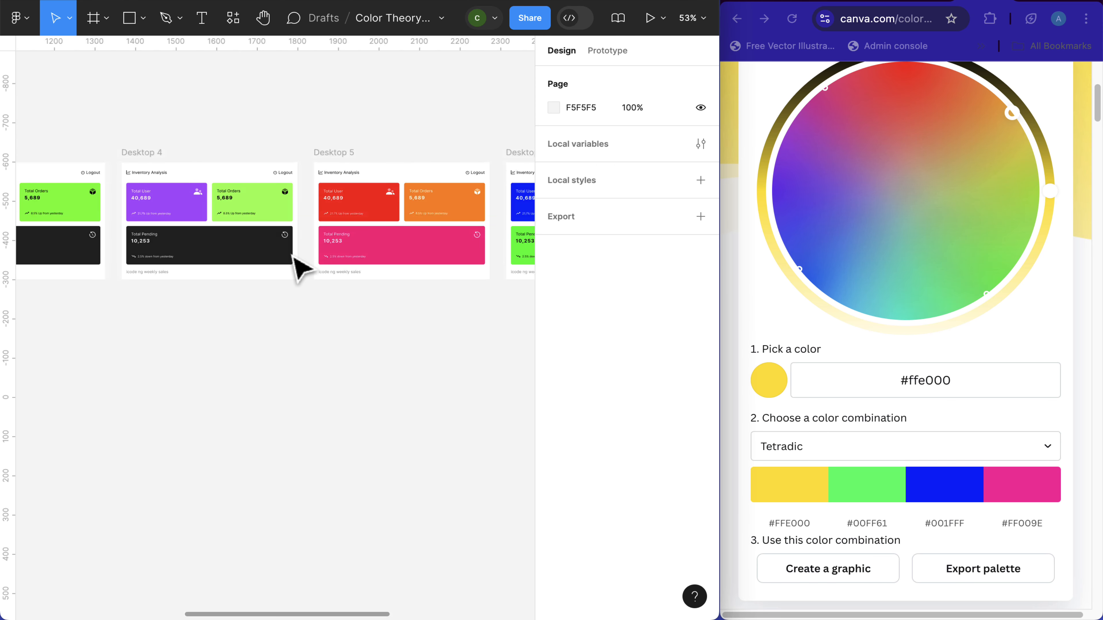
scroll(292, 255, right, 3)
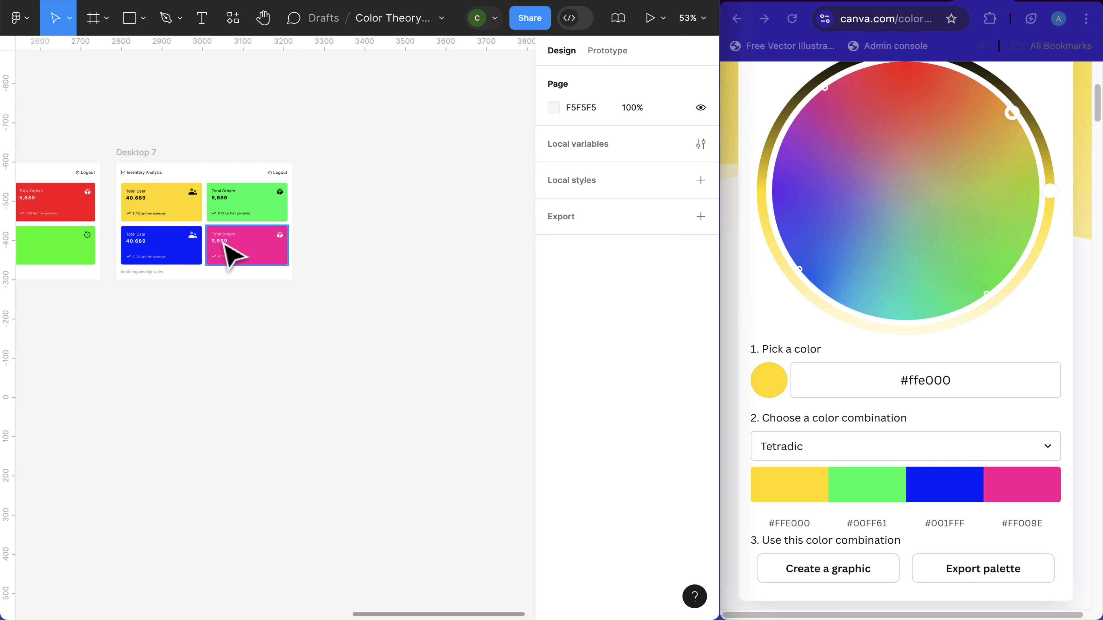
scroll(224, 242, left, 3)
scroll(327, 249, up, 1)
scroll(329, 254, up, 5)
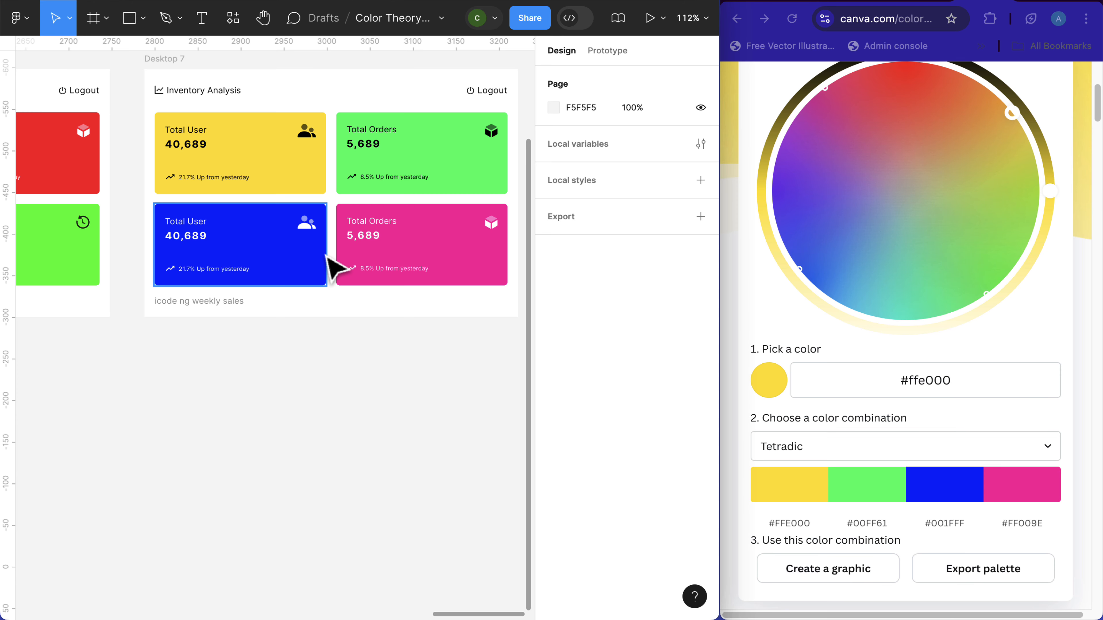
scroll(288, 157, down, 4)
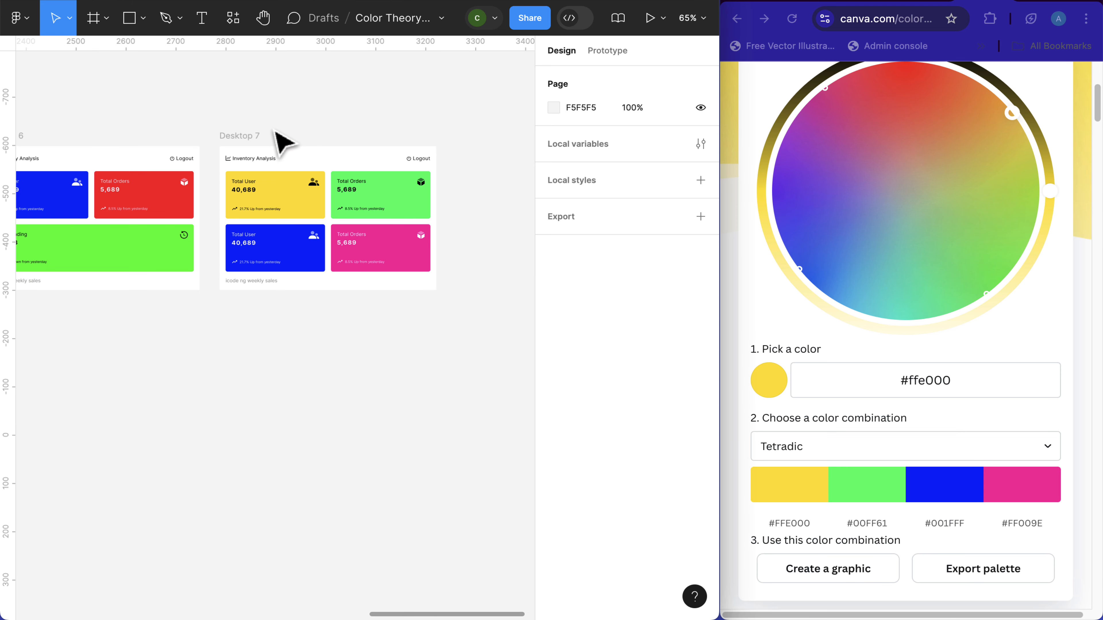
Step: Select the Desktop 7 frame, search the plugins for stark and open the Contrast check of Stark - Contrast & Accessibility Checker
click(251, 147)
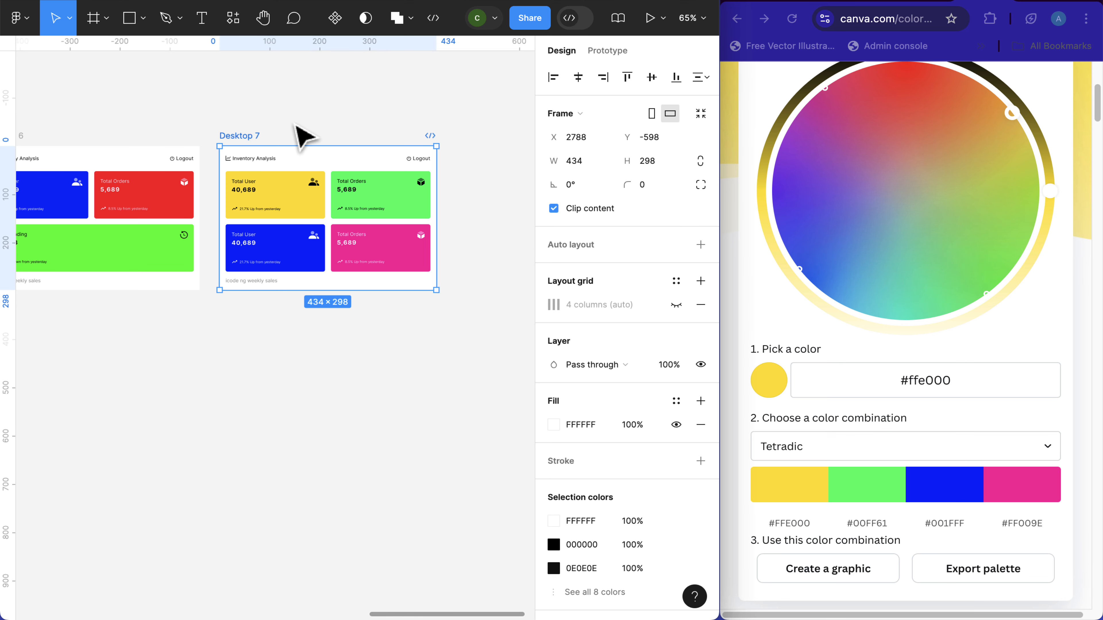
scroll(354, 202, left, 20)
scroll(443, 299, right, 3)
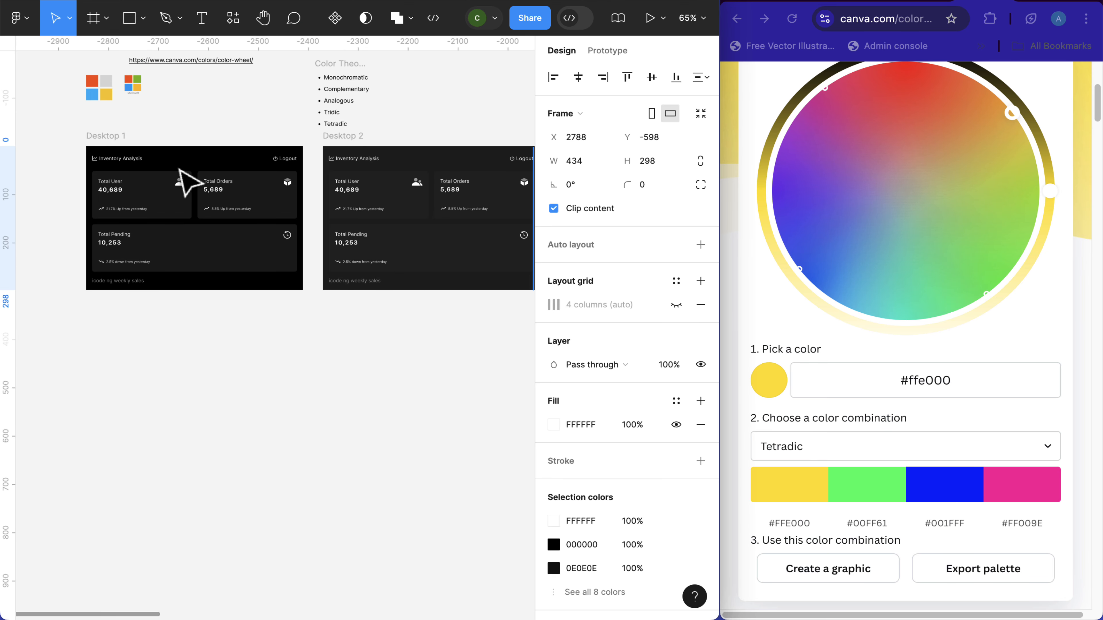
scroll(186, 179, up, 5)
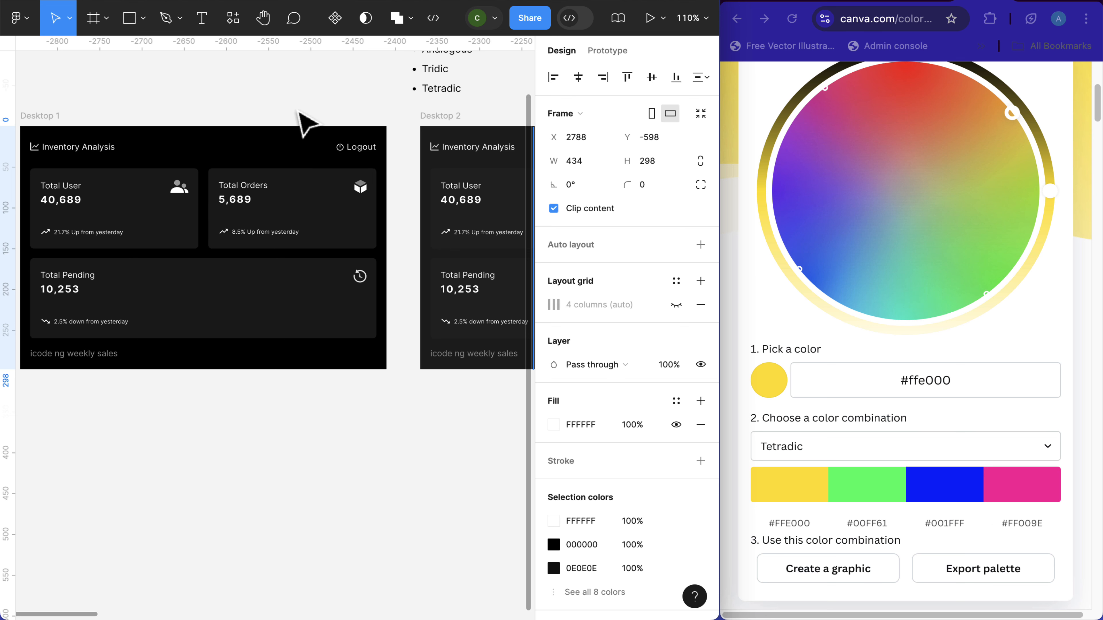
click(231, 26)
click(314, 51)
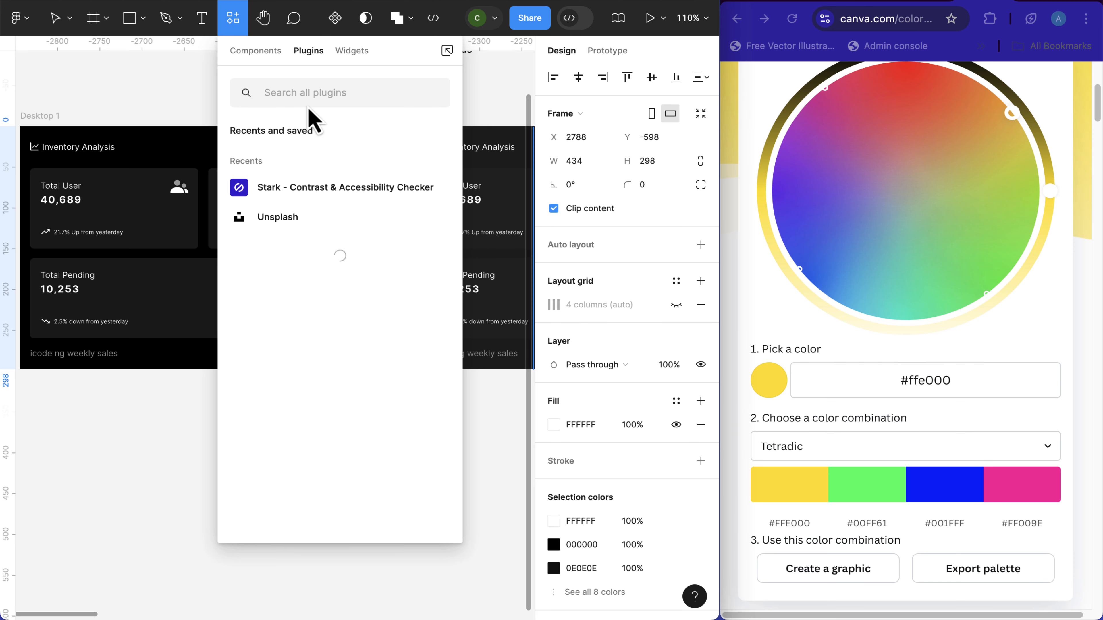
text(star)
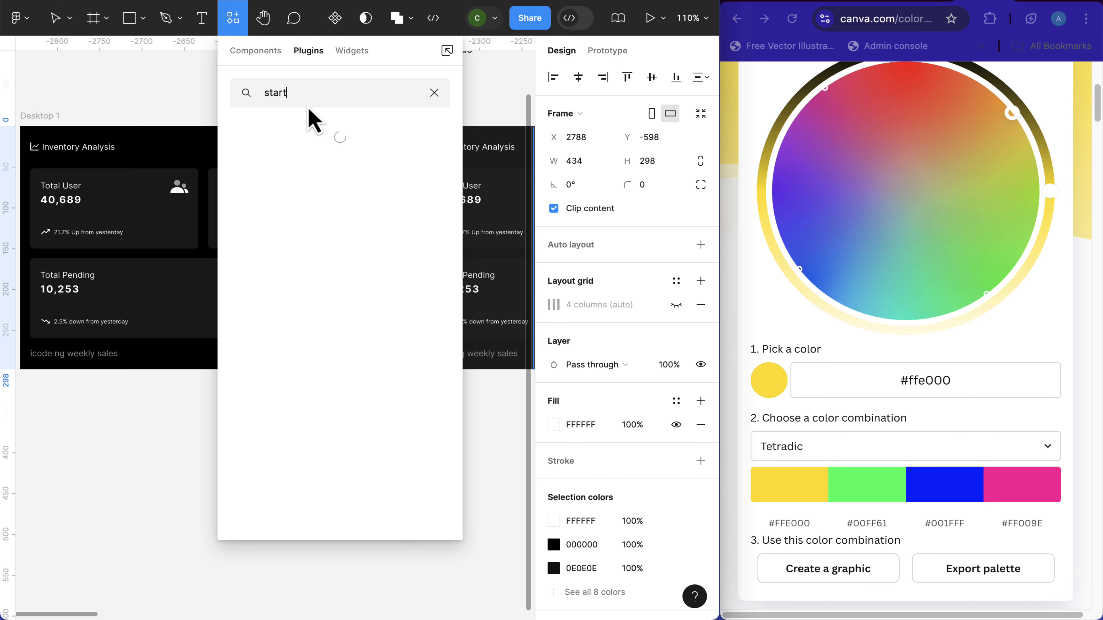
text(k)
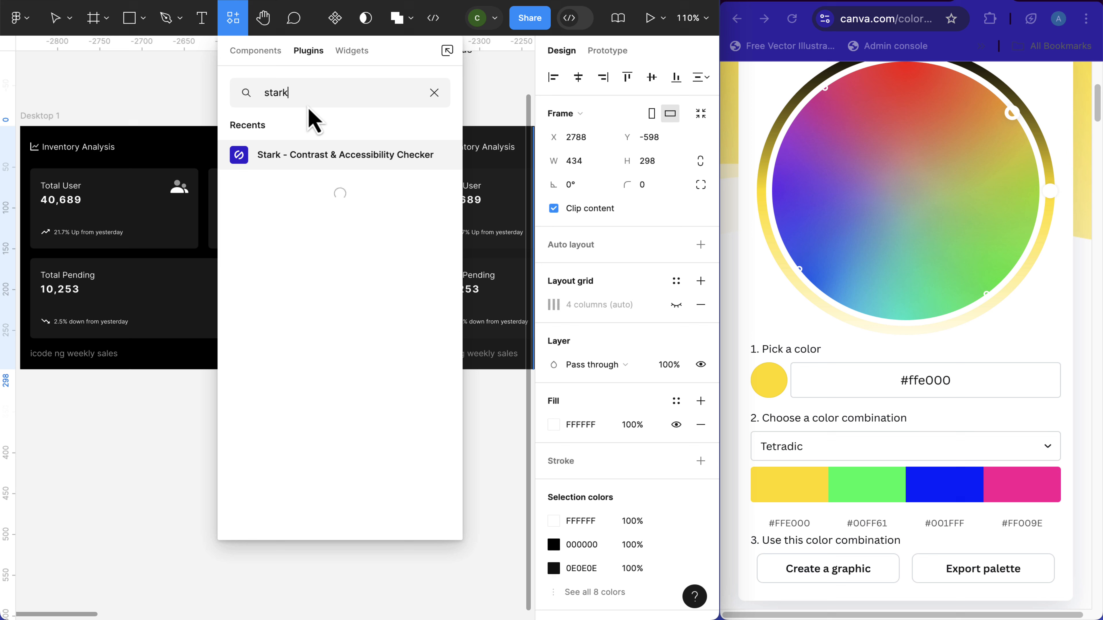
click(343, 170)
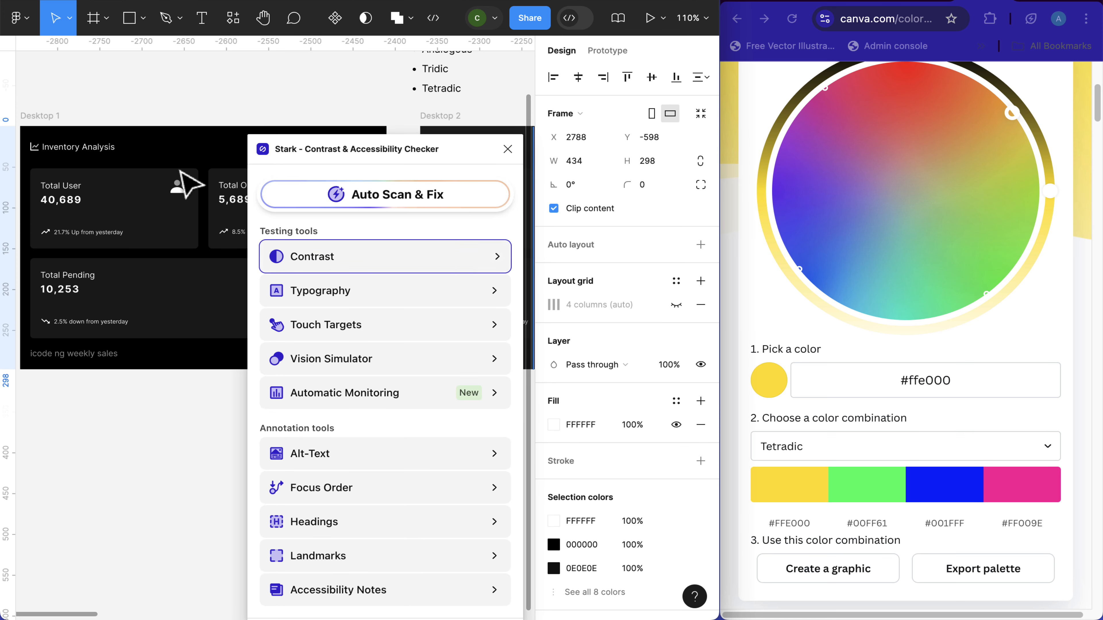
click(319, 260)
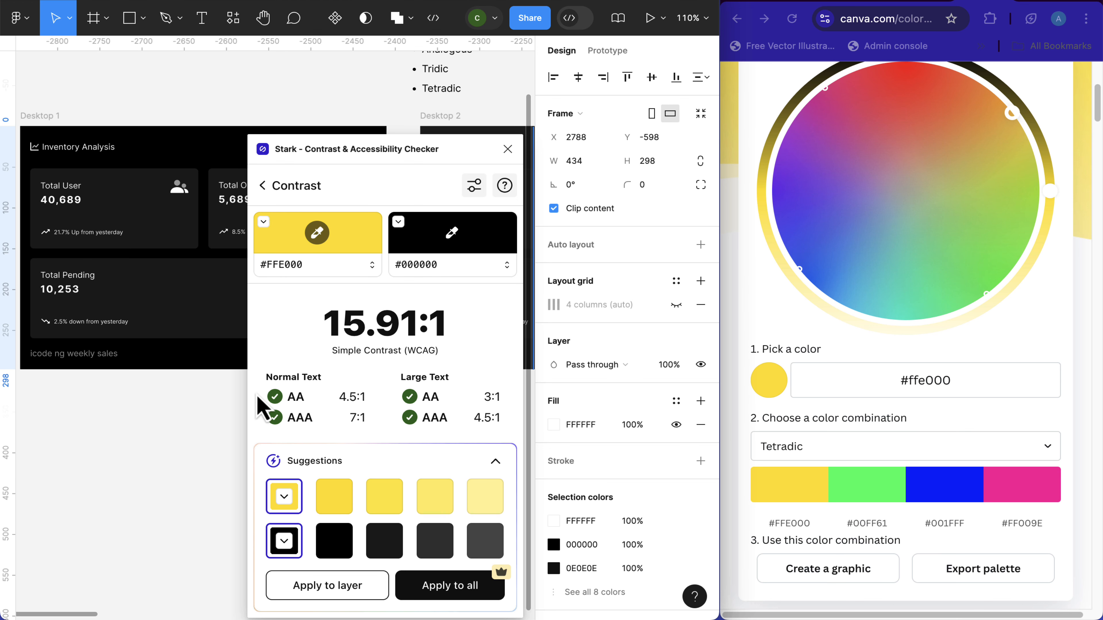
Step: Check the color contrast of the Desktop 1 frame with Stark
scroll(141, 273, down, 5)
scroll(141, 273, right, 17)
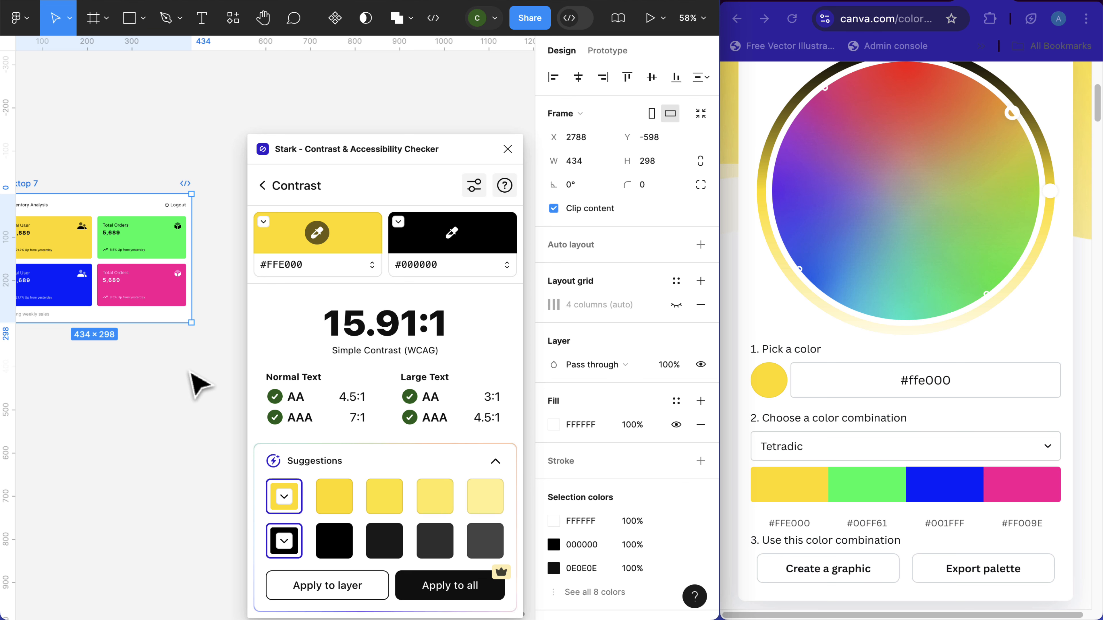
scroll(156, 298, left, 20)
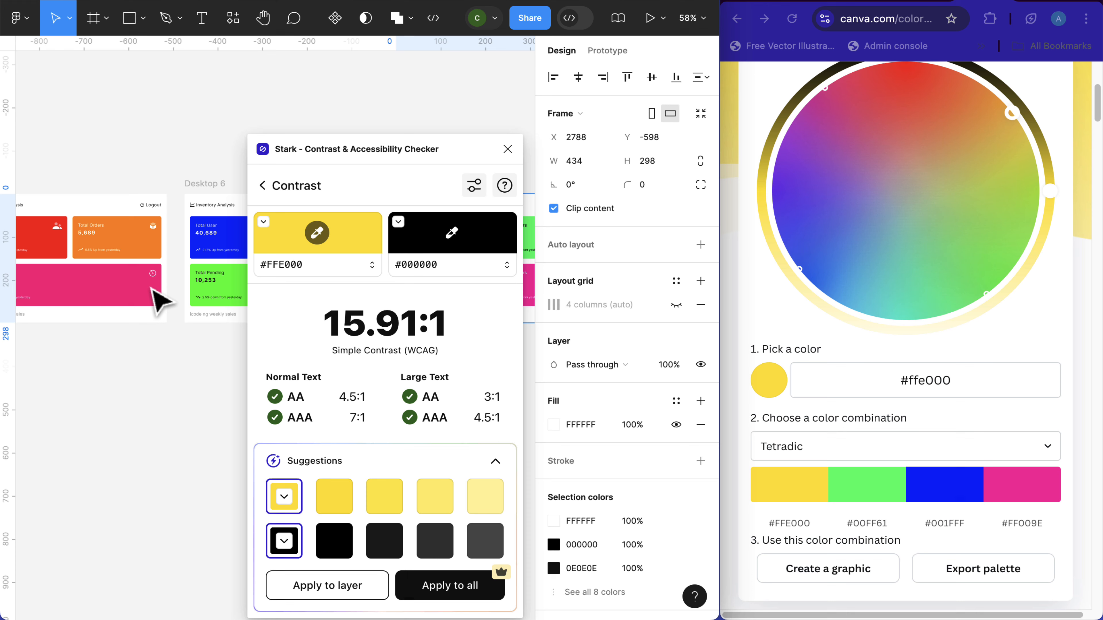
scroll(159, 299, left, 13)
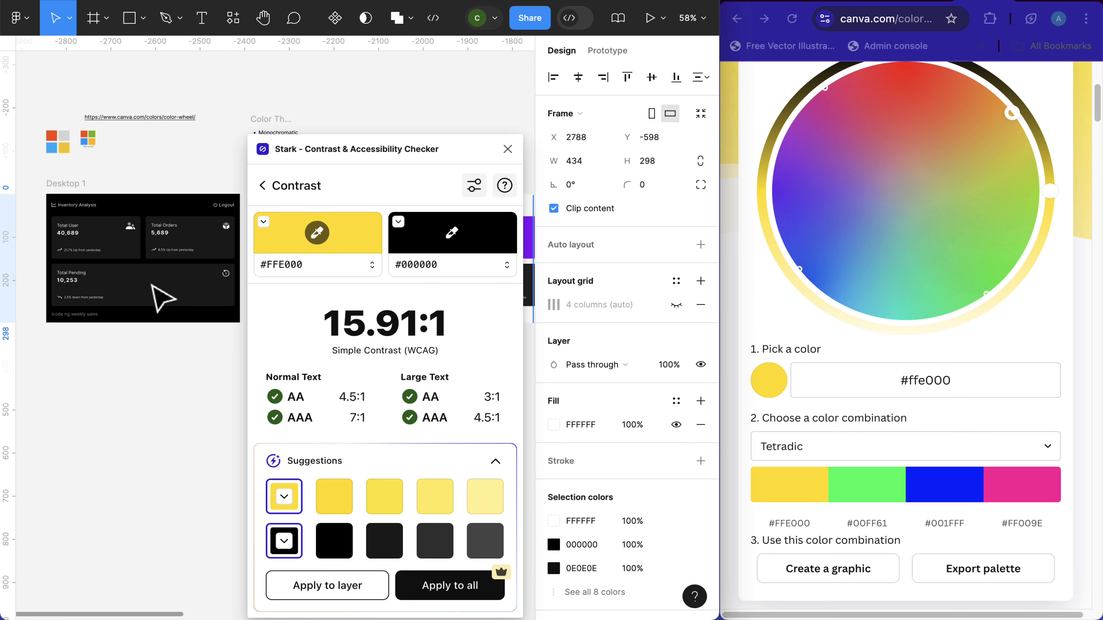
scroll(144, 278, up, 1)
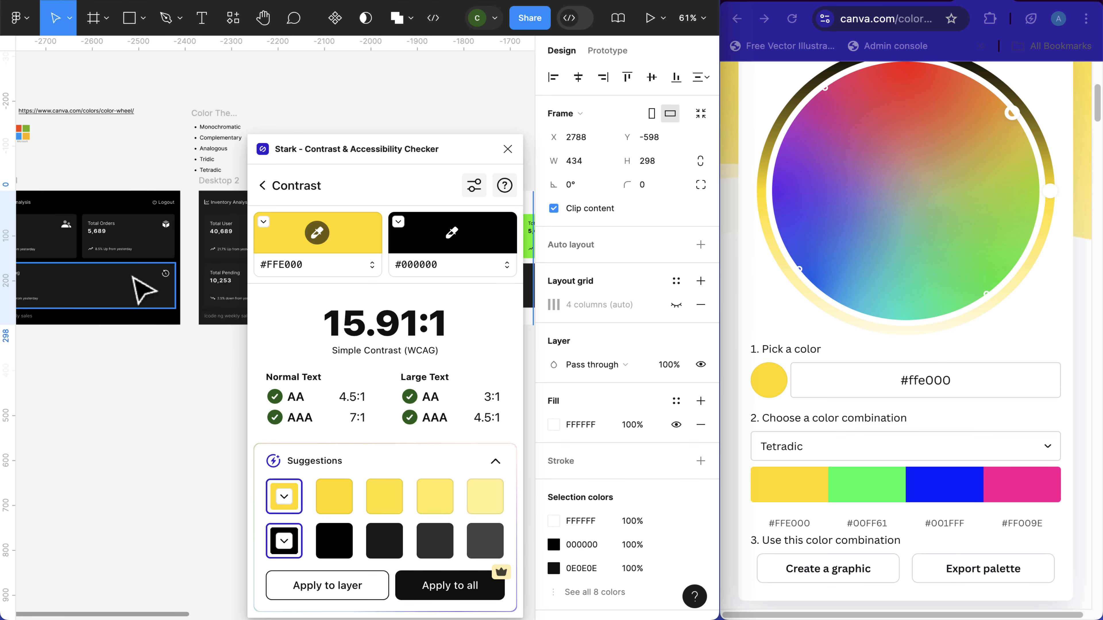
scroll(144, 279, left, 3)
click(76, 184)
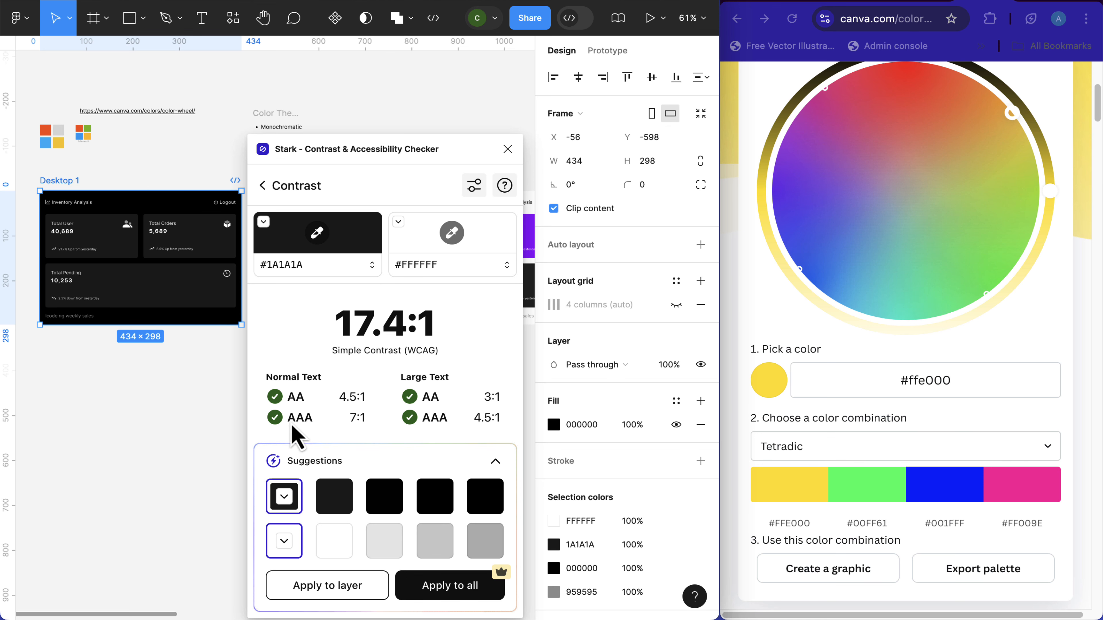
Step: Compare the contrast ratings of the dark Desktop 2 and Desktop 1 frames in Stark
scroll(126, 354, right, 5)
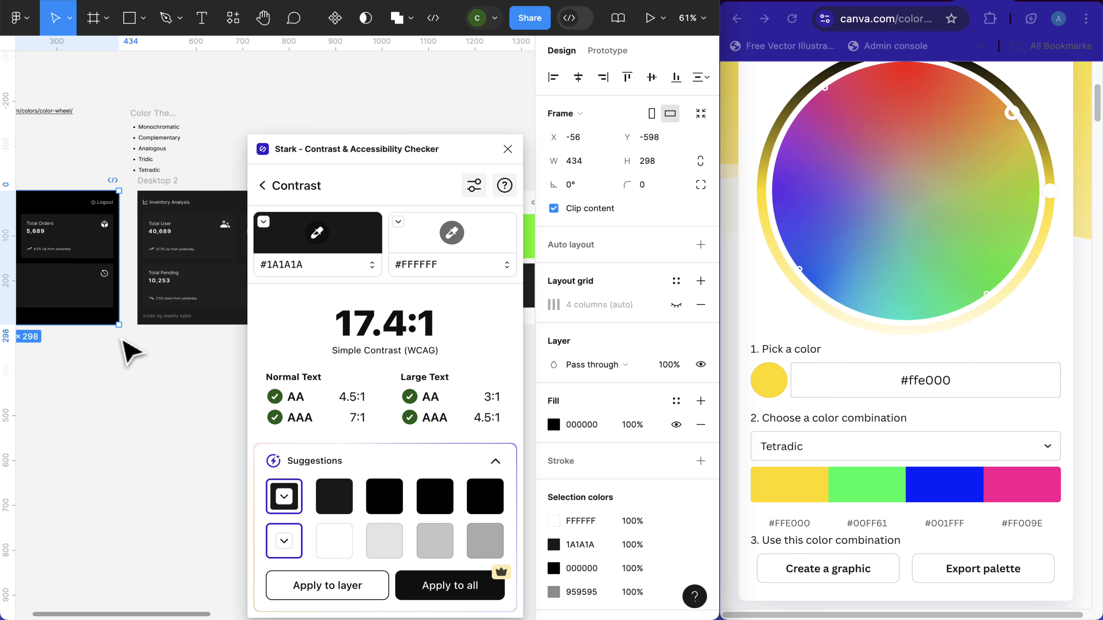
click(97, 208)
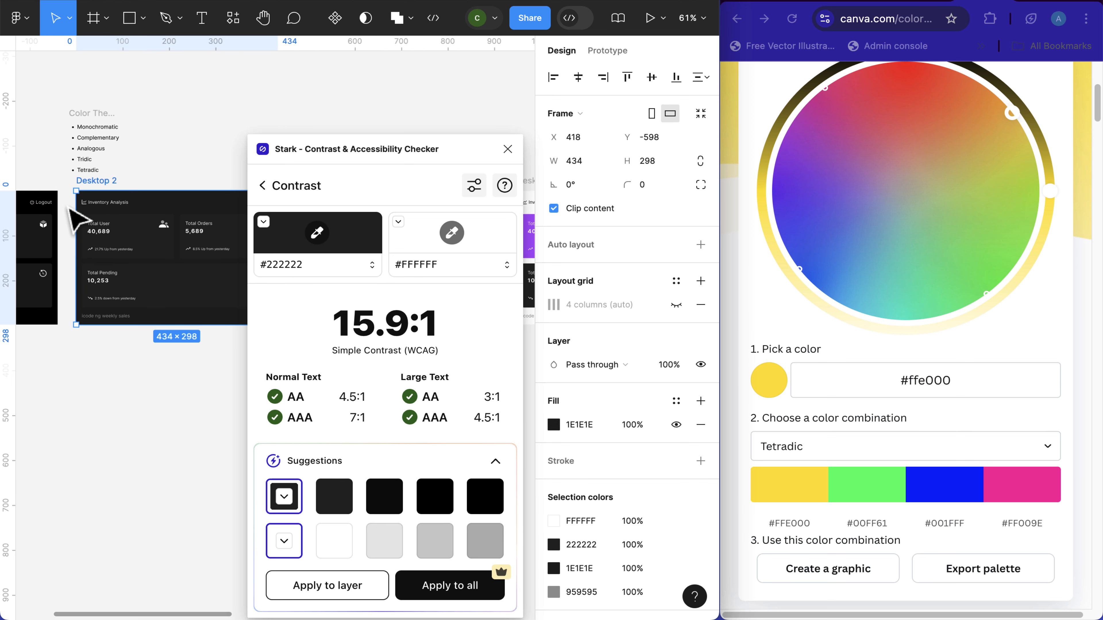
scroll(74, 217, left, 6)
click(125, 187)
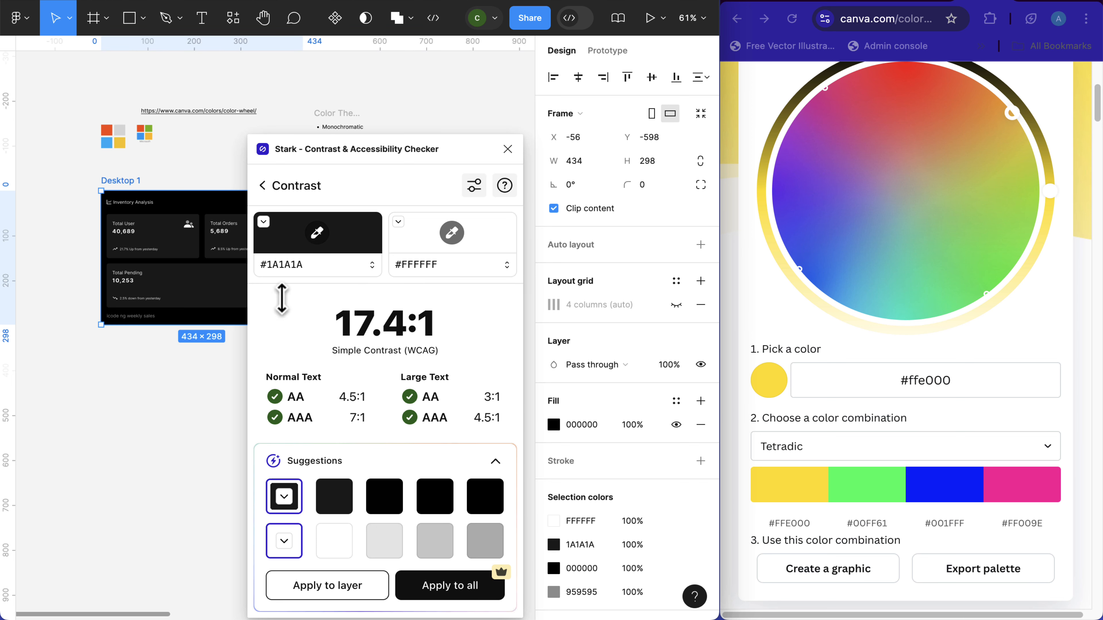
scroll(90, 249, right, 5)
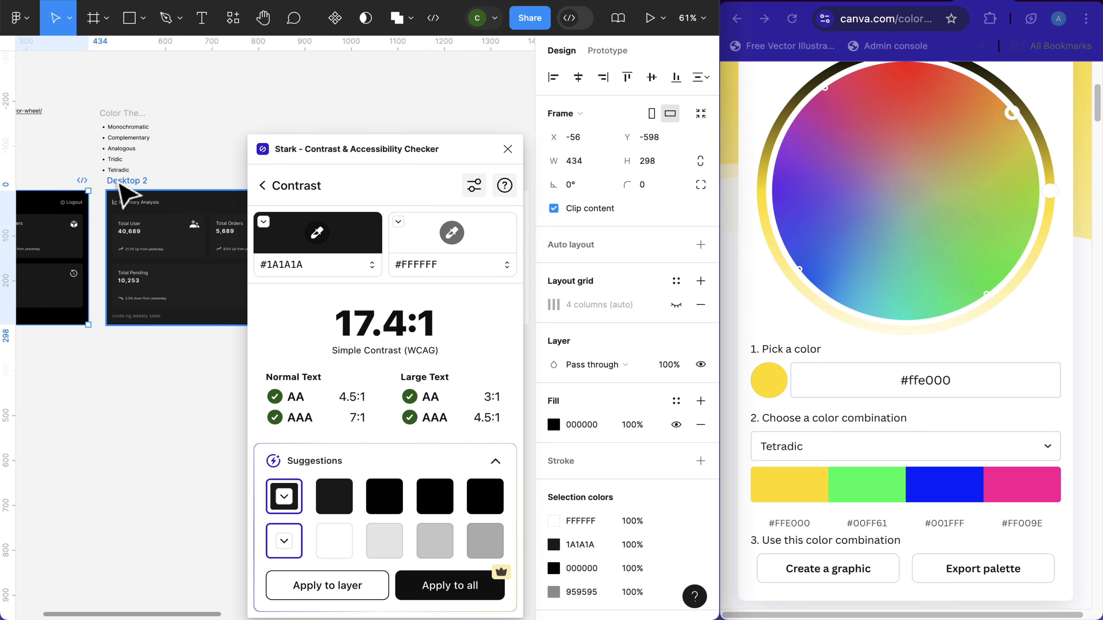
click(117, 197)
Step: Check the contrast of Desktop 3 and apply Stark's first suggested purple to the layer
scroll(186, 317, right, 5)
scroll(180, 306, right, 4)
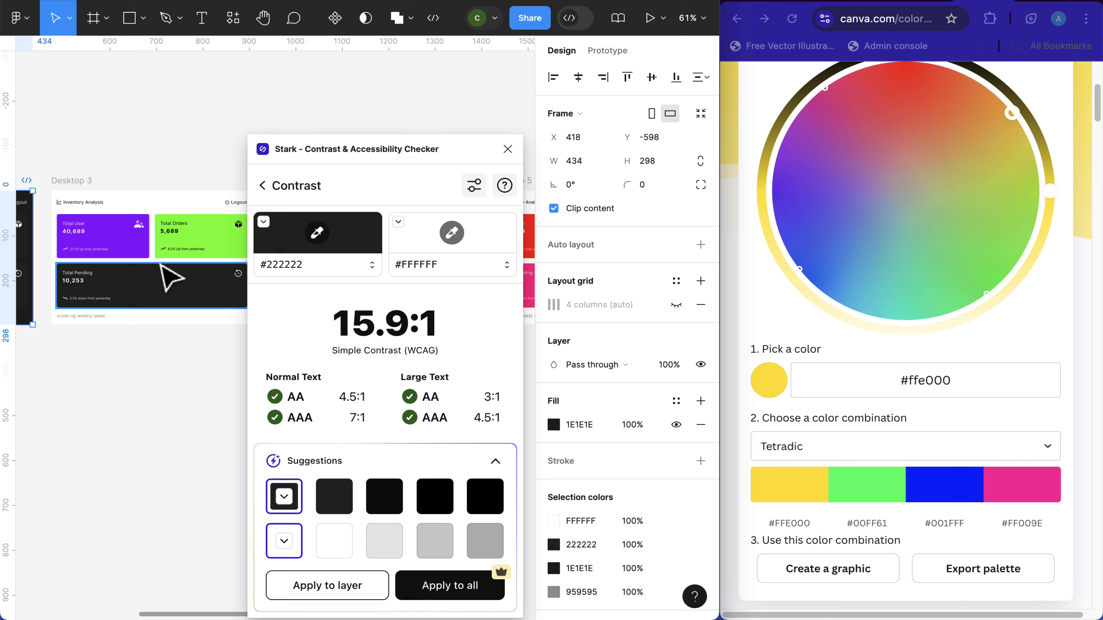
click(81, 185)
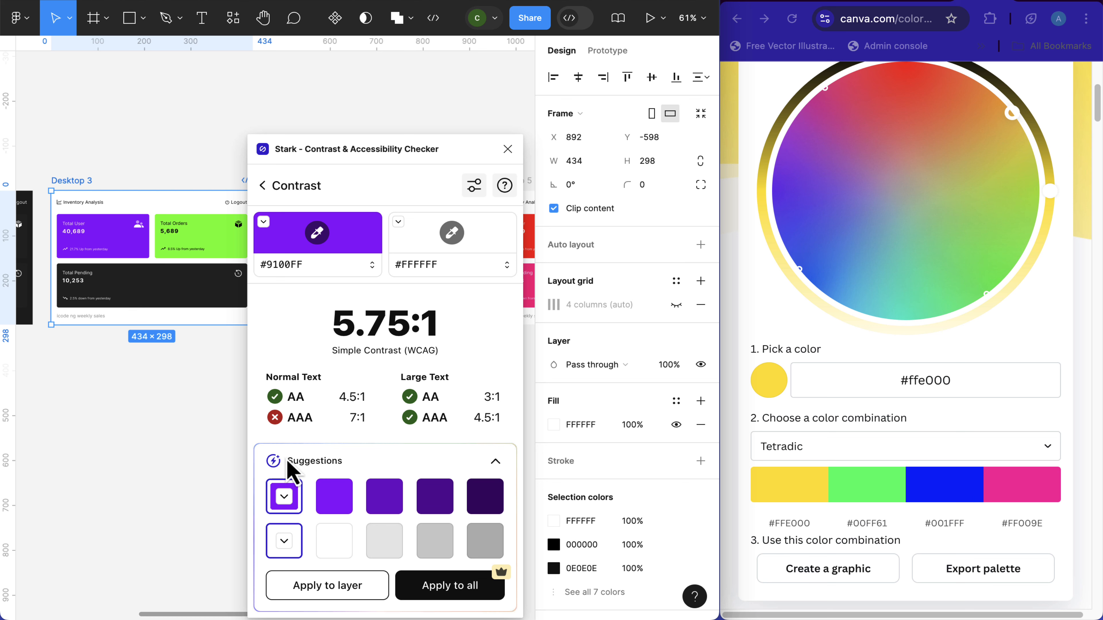
click(331, 500)
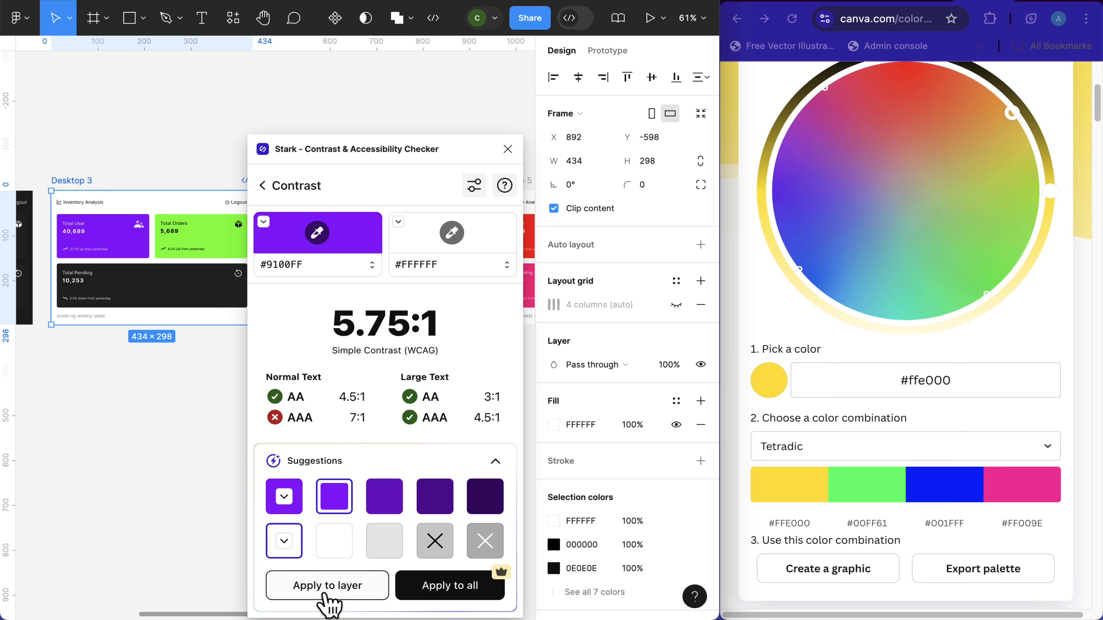
click(314, 587)
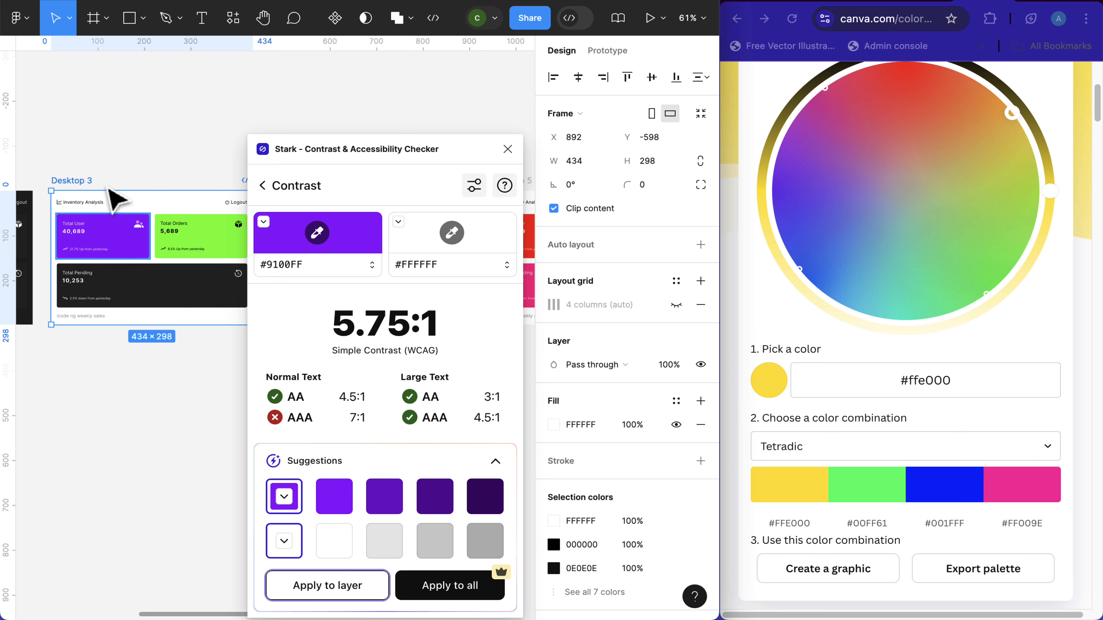
click(338, 583)
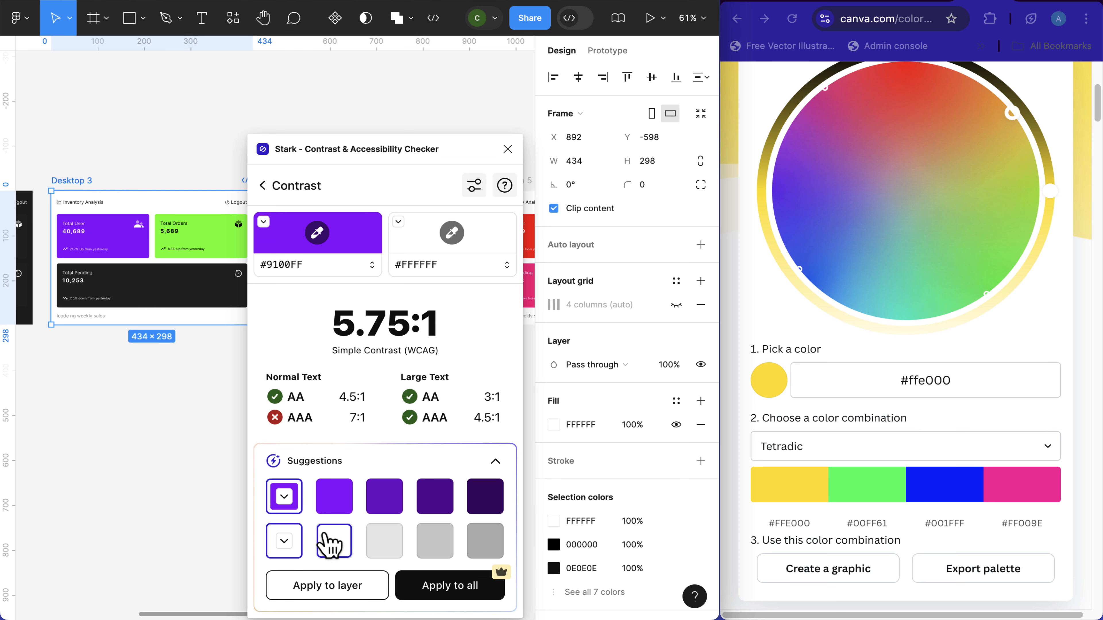
Step: Check the contrast of Desktop 4 and apply Stark's suggested darker purple #8100E4 to its Total User card
scroll(187, 338, right, 5)
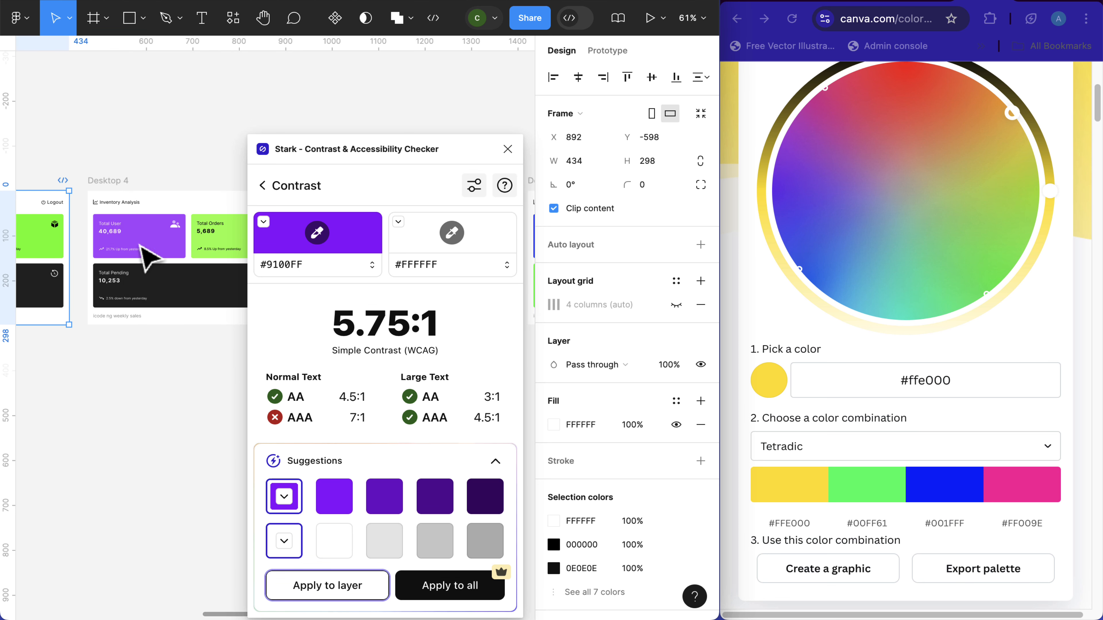
click(112, 182)
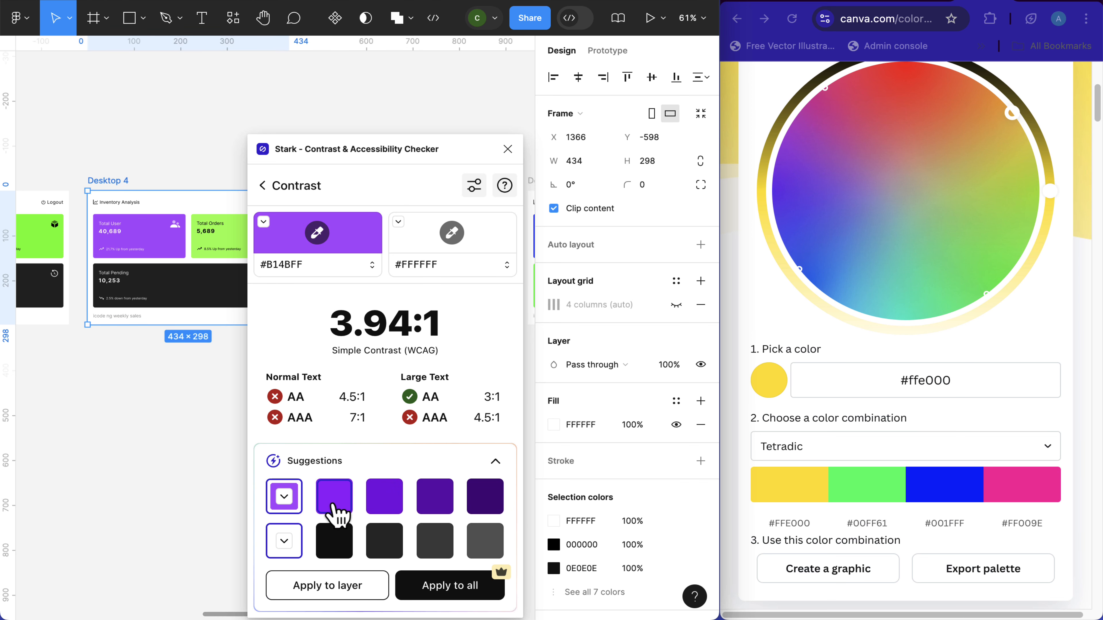
click(380, 501)
click(345, 587)
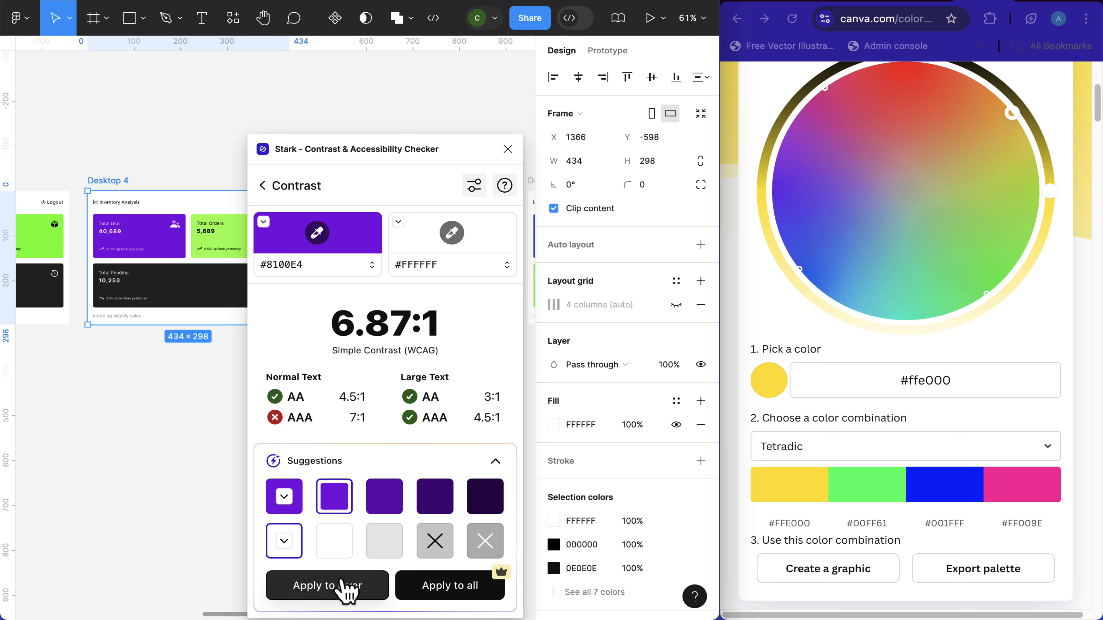
Step: Apply the chosen purple suggestion #8100E4 to the Total User card in Desktop 4
click(347, 586)
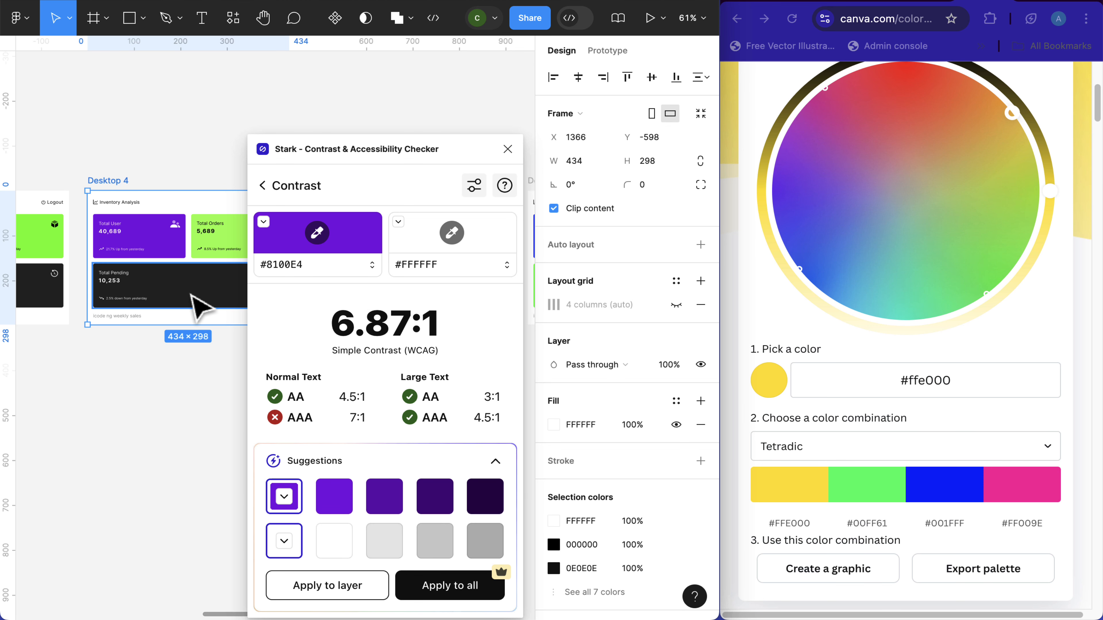
Step: Check the contrast of Desktop 5 and apply Stark's suggested darker red #CC0200 to its Total User card
scroll(195, 308, right, 3)
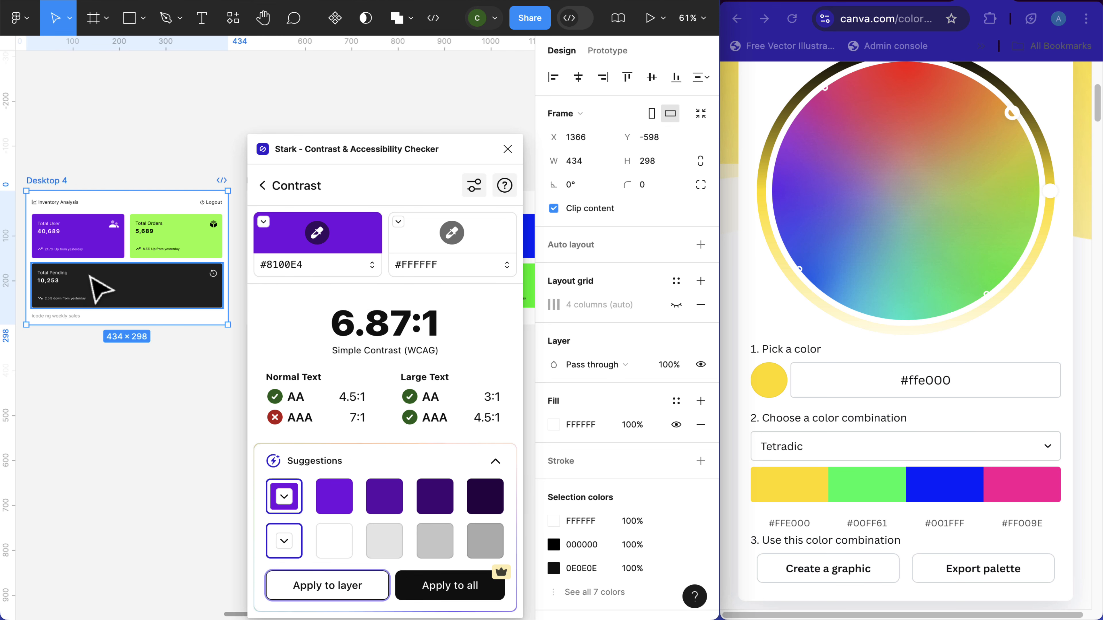
scroll(117, 286, right, 5)
scroll(172, 300, right, 3)
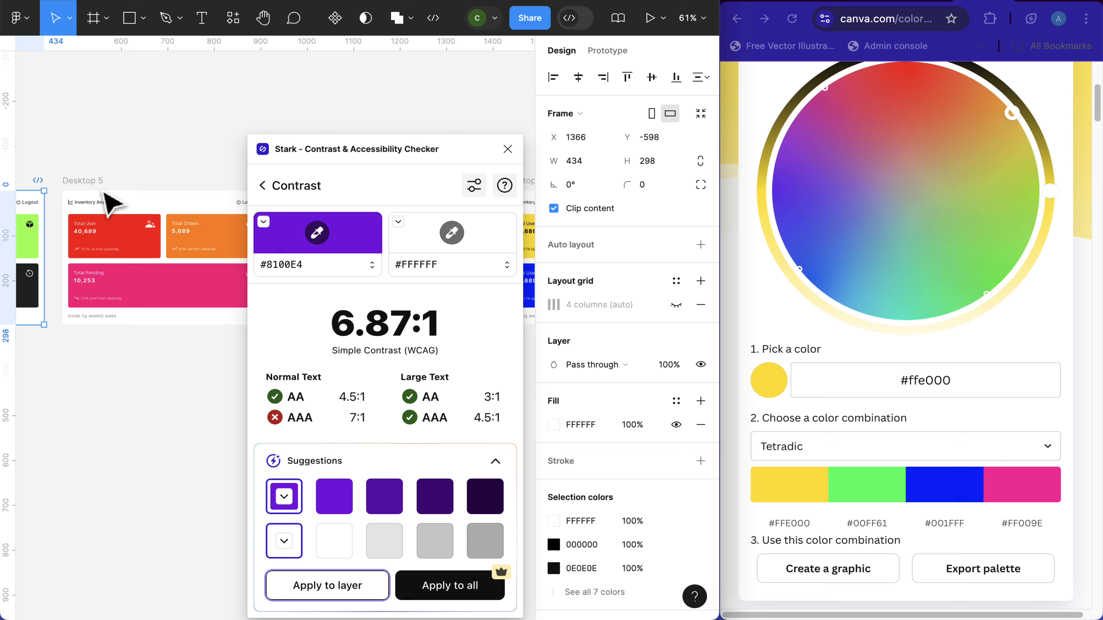
click(100, 180)
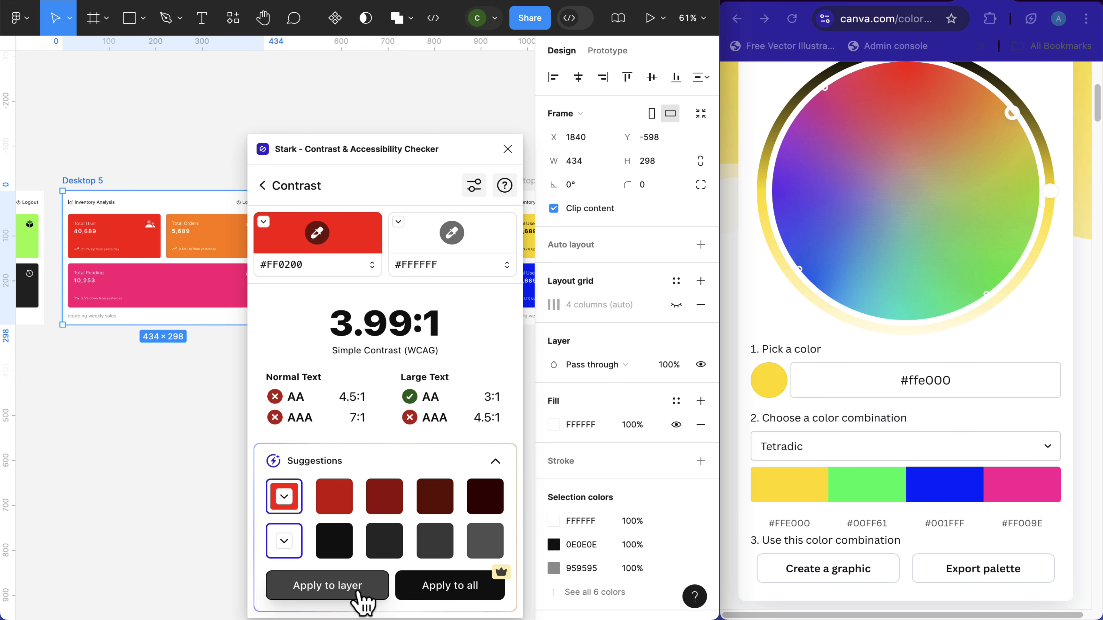
click(347, 501)
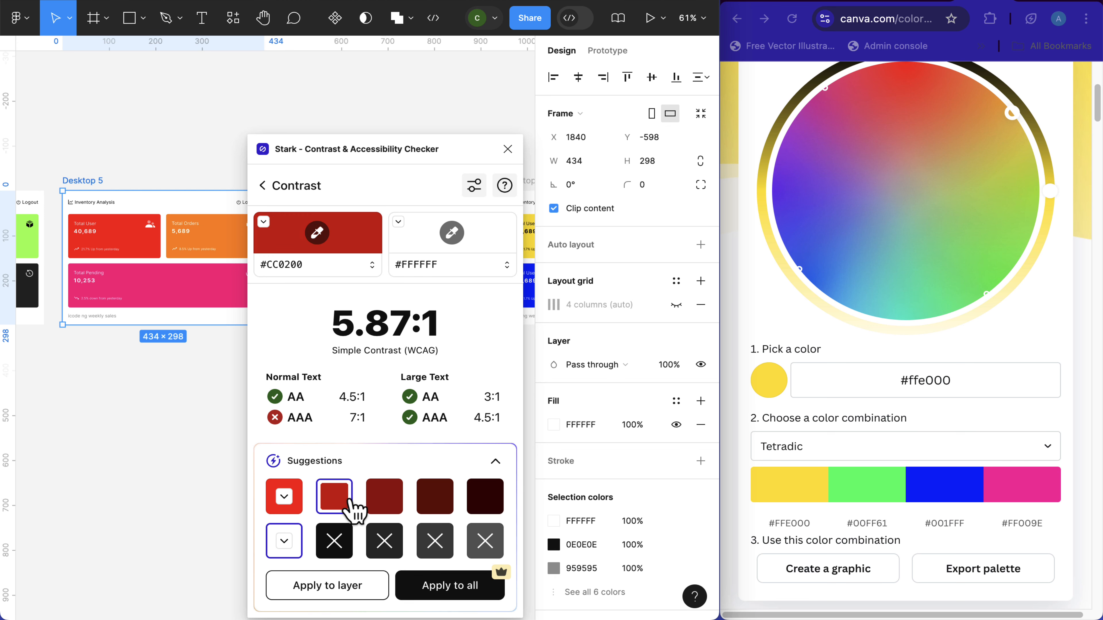
click(355, 588)
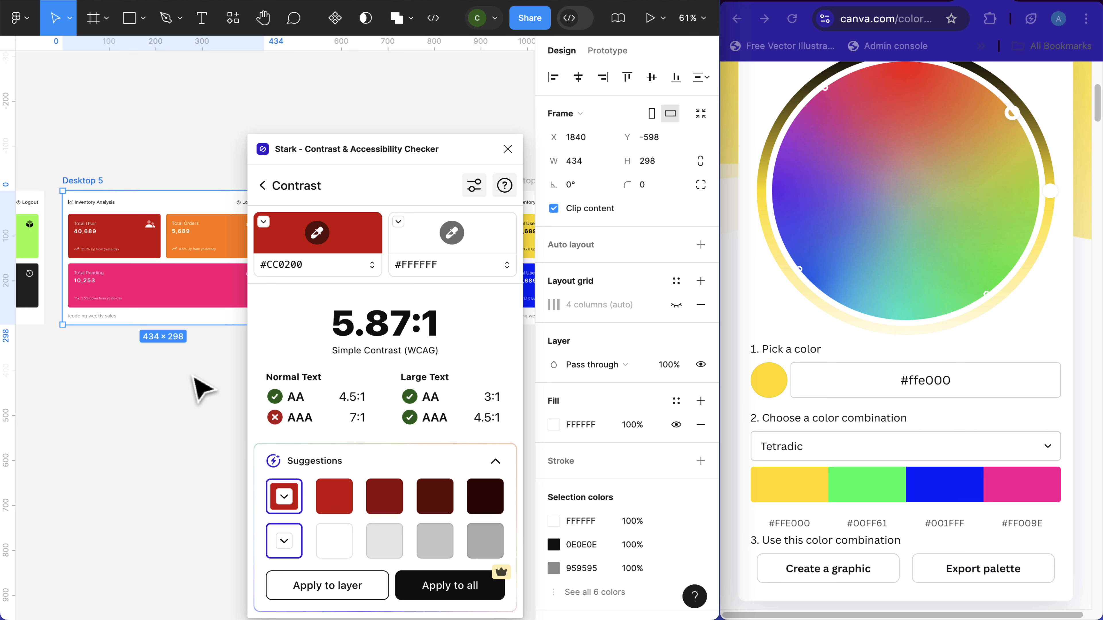
Step: Check the color contrast of the Desktop 6 frame with Stark
scroll(221, 326, right, 5)
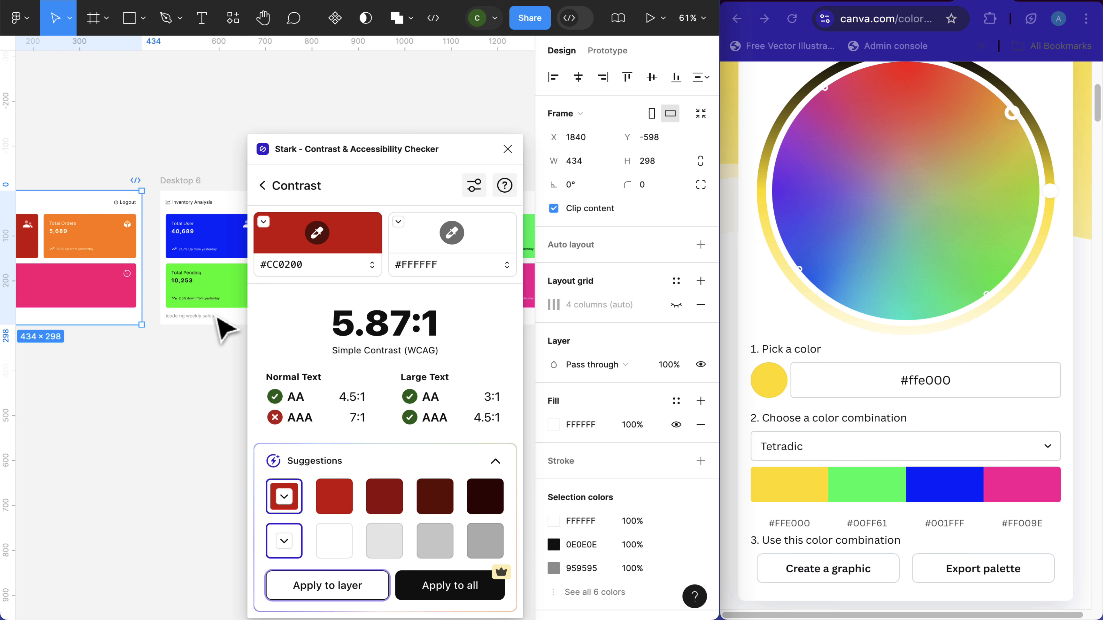
scroll(222, 330, right, 3)
click(131, 181)
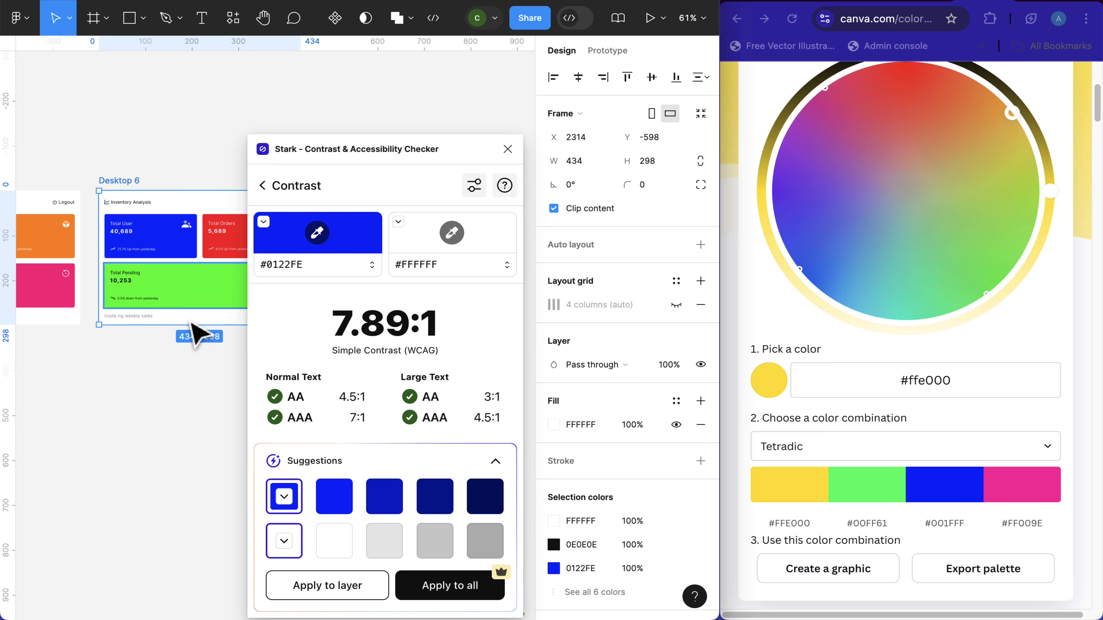
Step: Check the color contrast of the Desktop 7 frame with Stark
scroll(192, 323, right, 3)
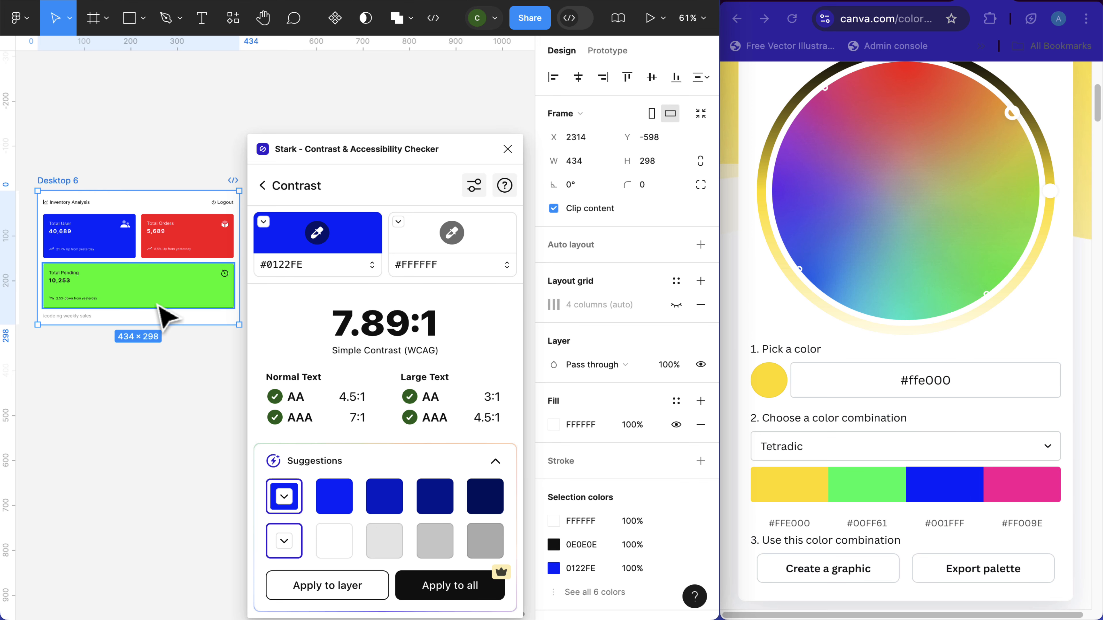
scroll(185, 416, right, 3)
scroll(178, 312, right, 3)
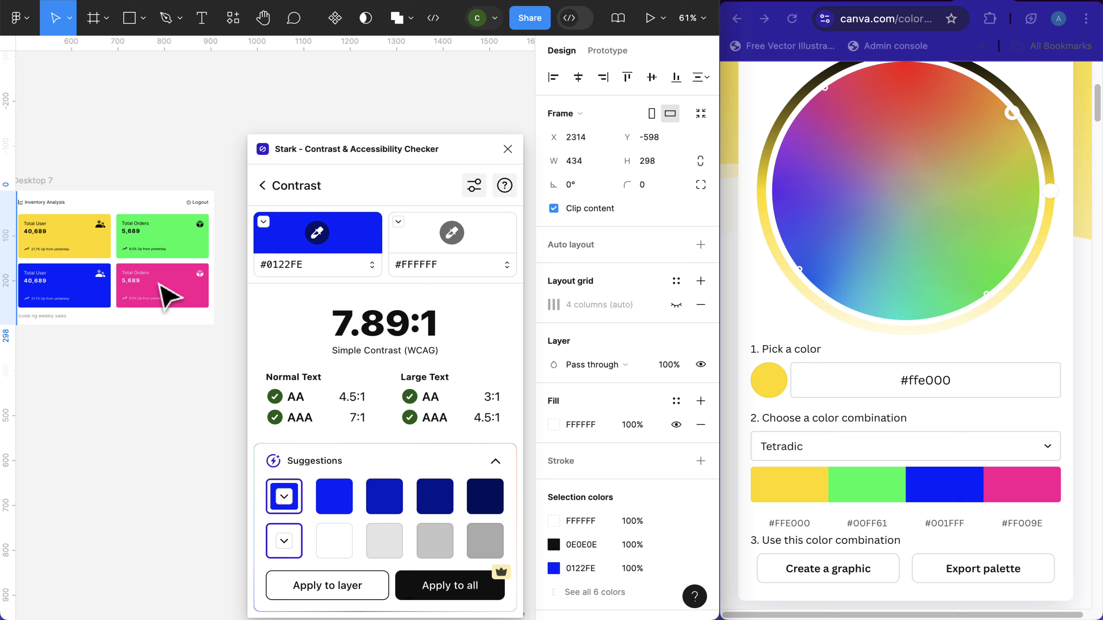
click(56, 191)
scroll(163, 276, left, 3)
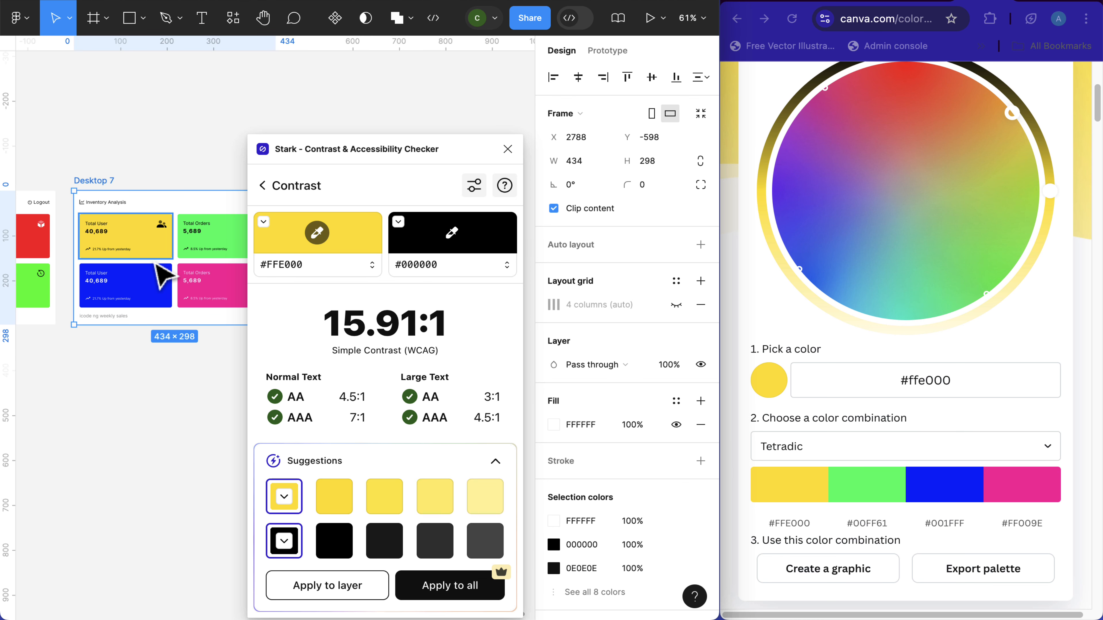